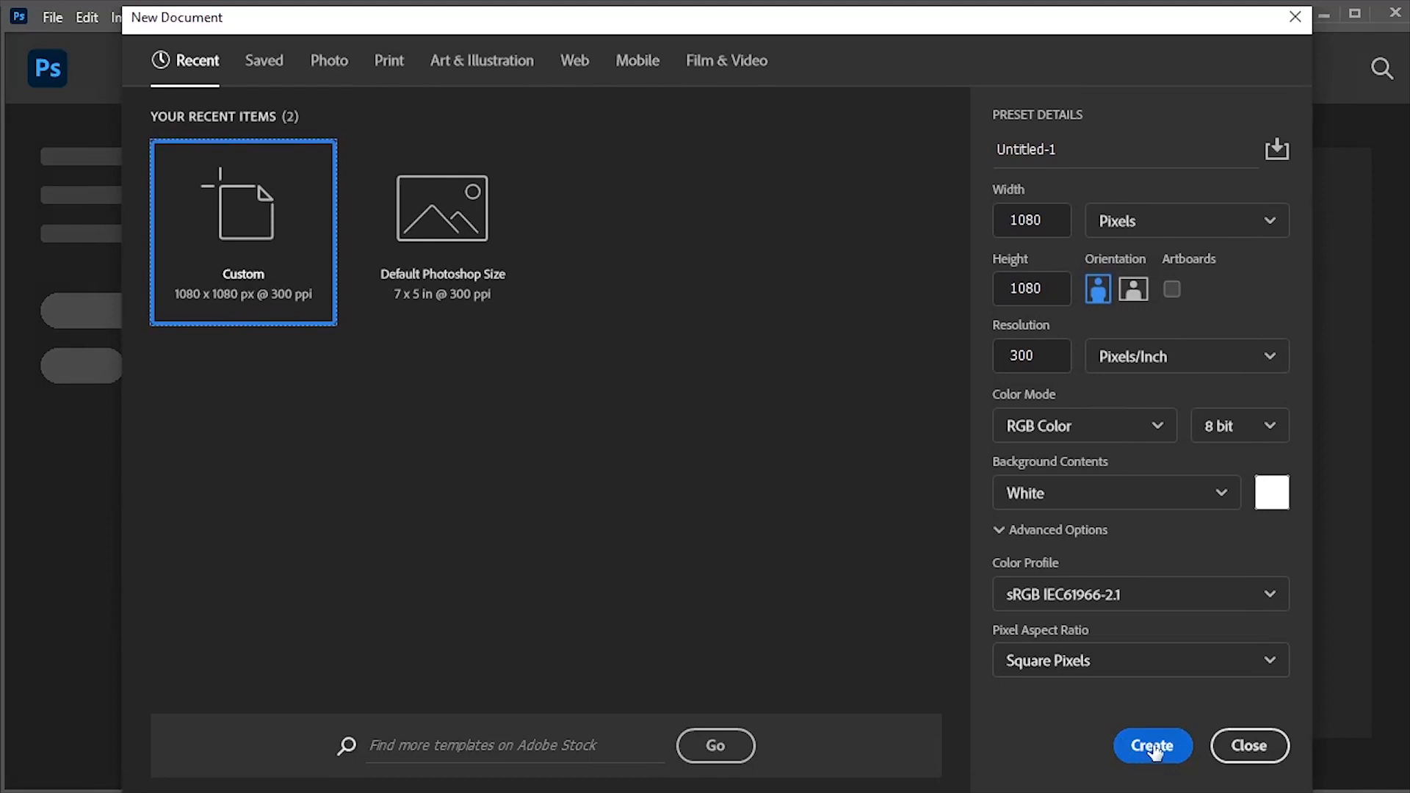
Create a 1080 × 1080 px RGB document at 300 ppi and place the embedded landscape image pexels-pixabay-259280
left_click(1152, 746)
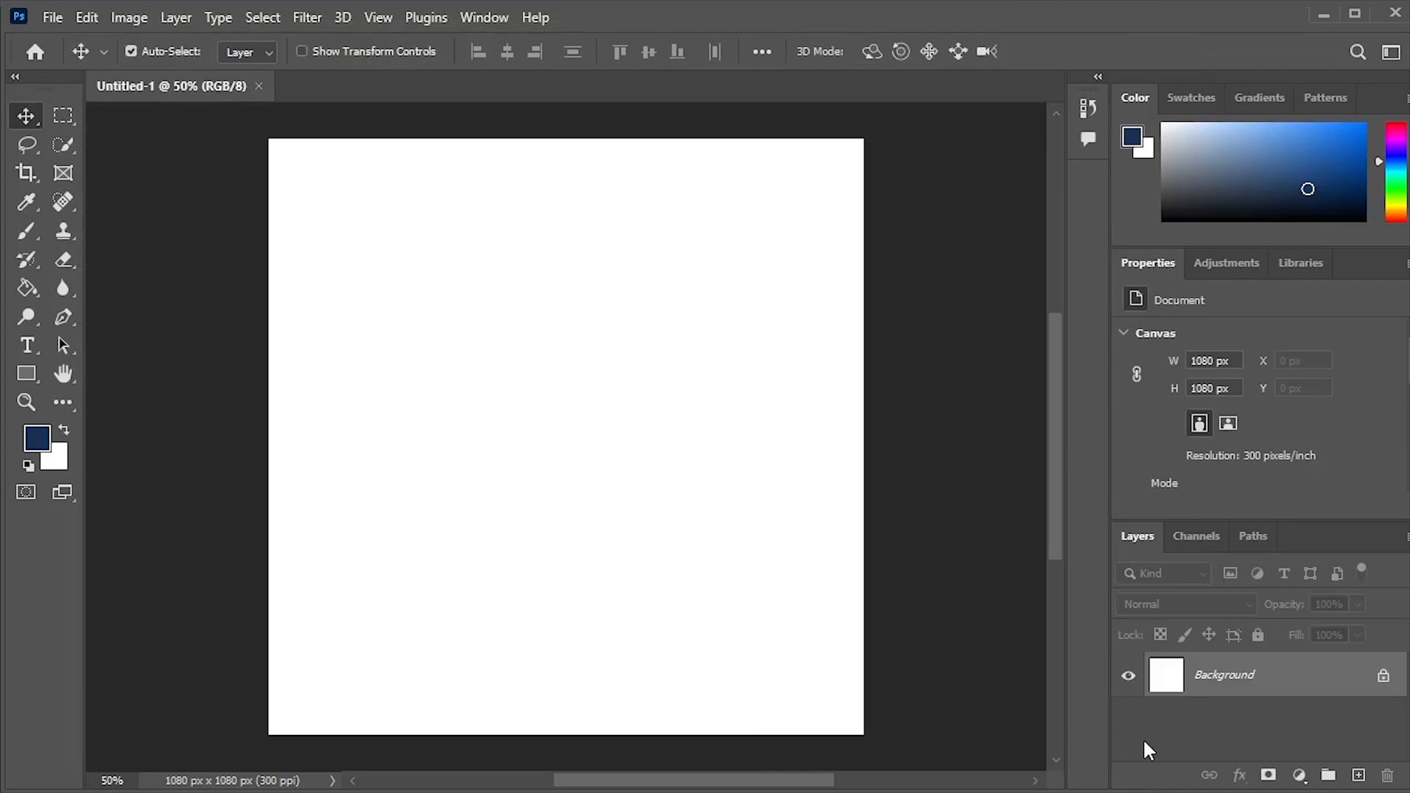
left_click(50, 17)
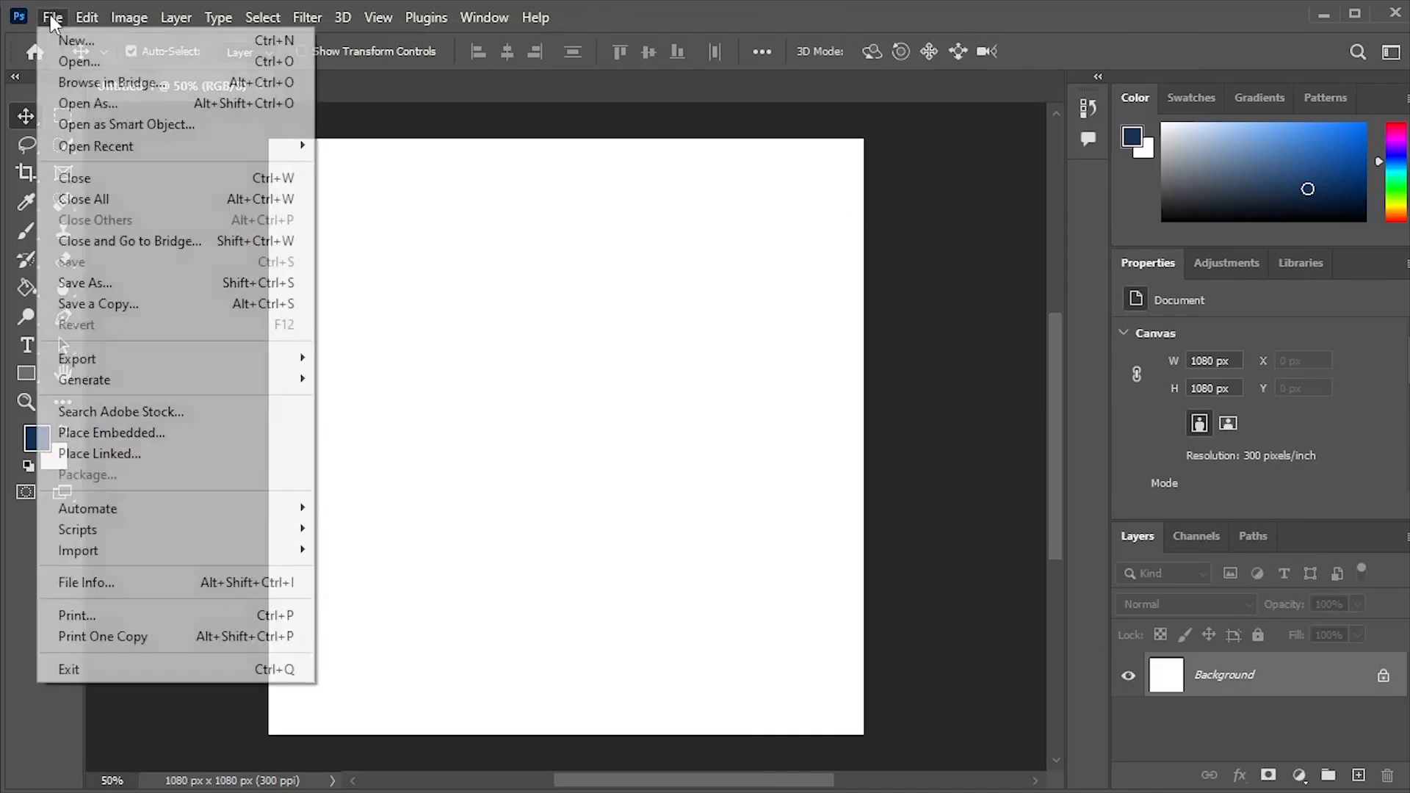
left_click(189, 433)
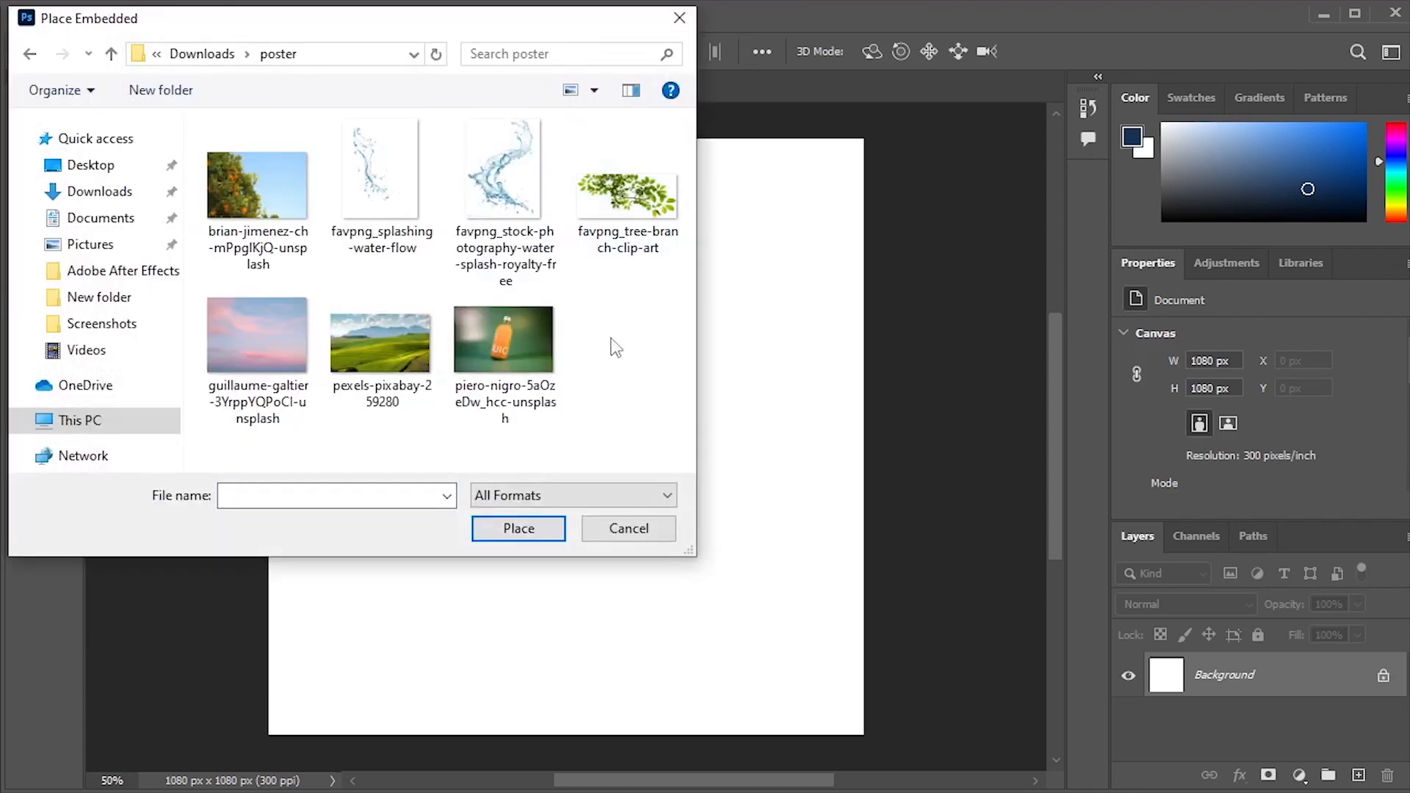
left_click(394, 358)
left_click(518, 527)
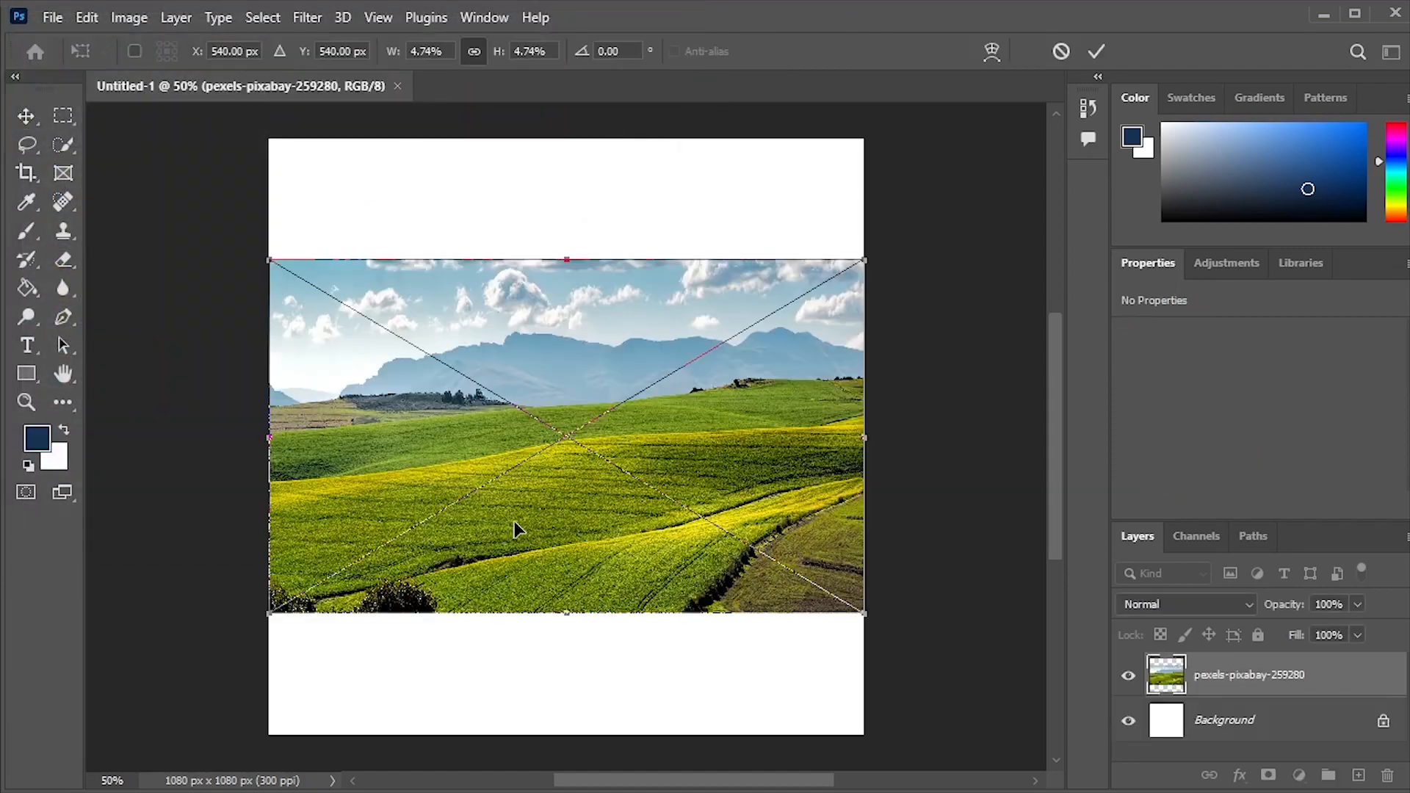
Scale the landscape image to 6.53% width and 7.03% height so it spans the canvas width and reaches the canvas's lower edge
left_click_drag(570, 613, 563, 735)
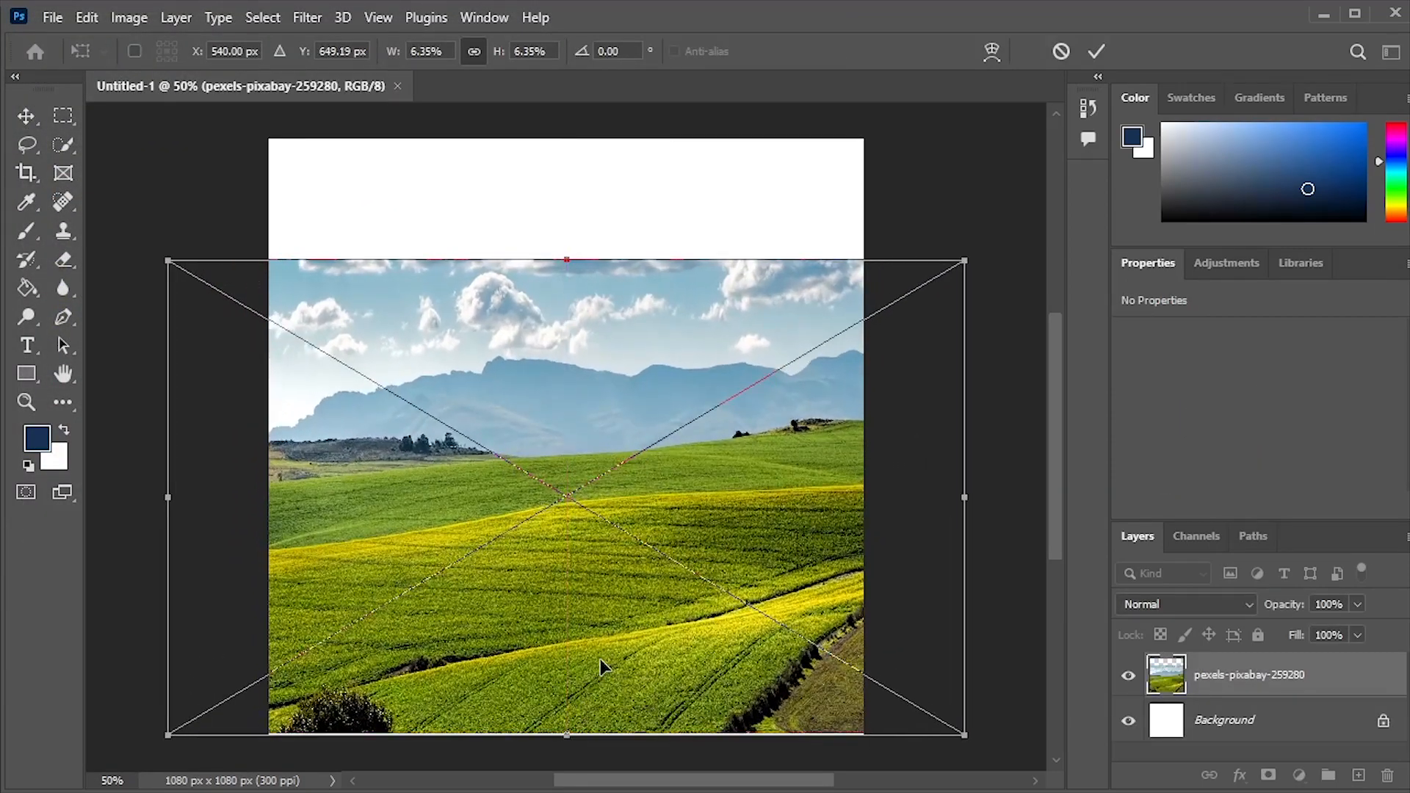
left_click_drag(600, 658, 500, 654)
left_click_drag(467, 258, 486, 231)
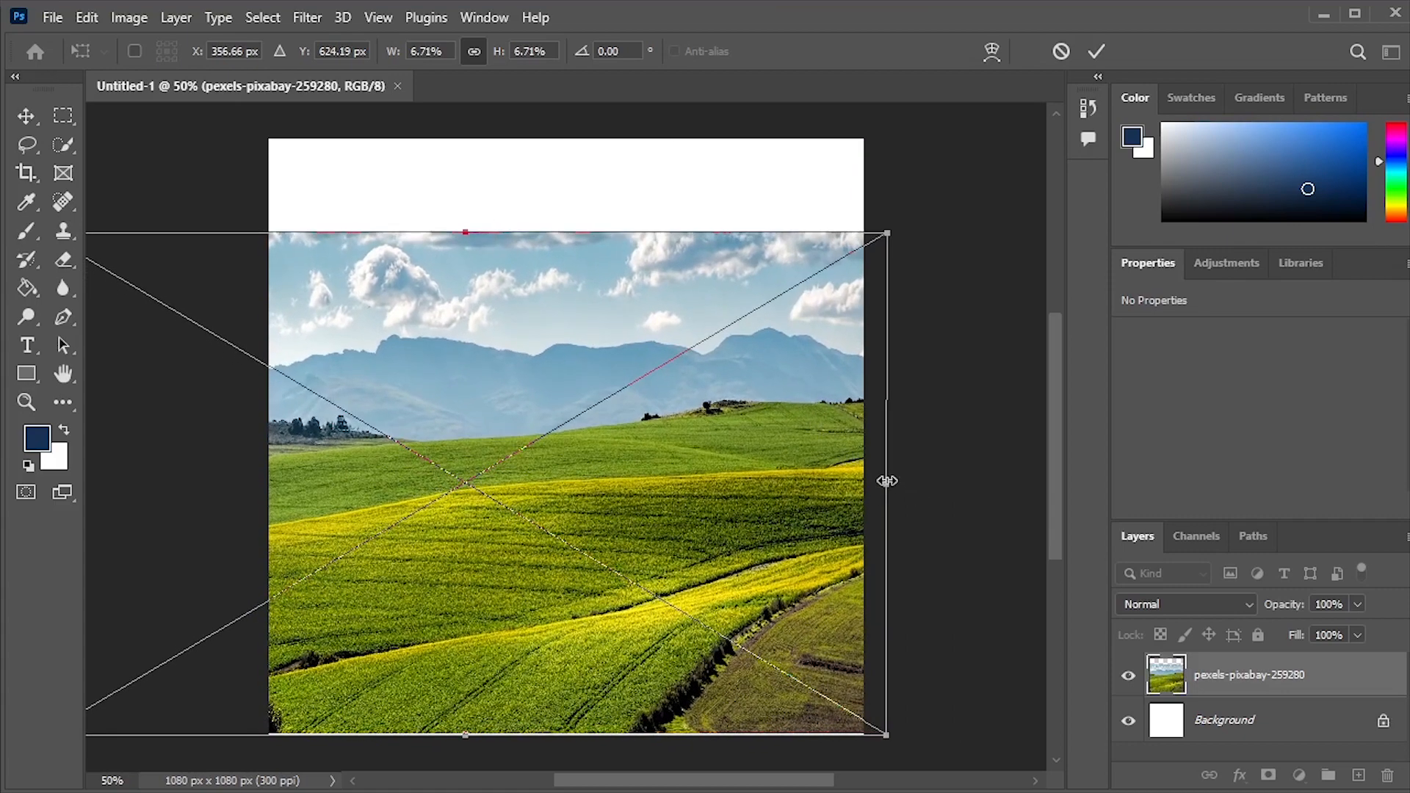
left_click_drag(887, 481, 807, 502)
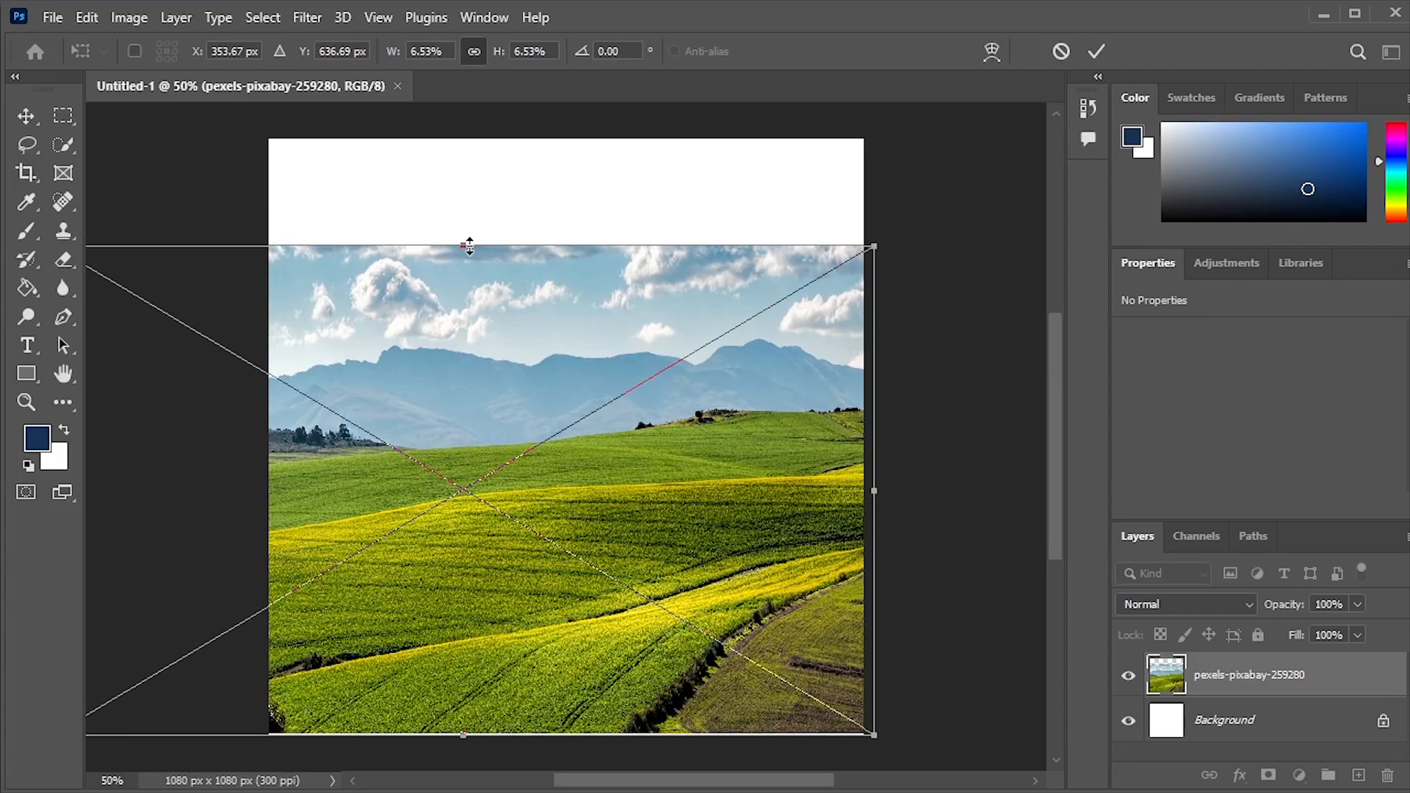
left_click_drag(469, 247, 474, 208)
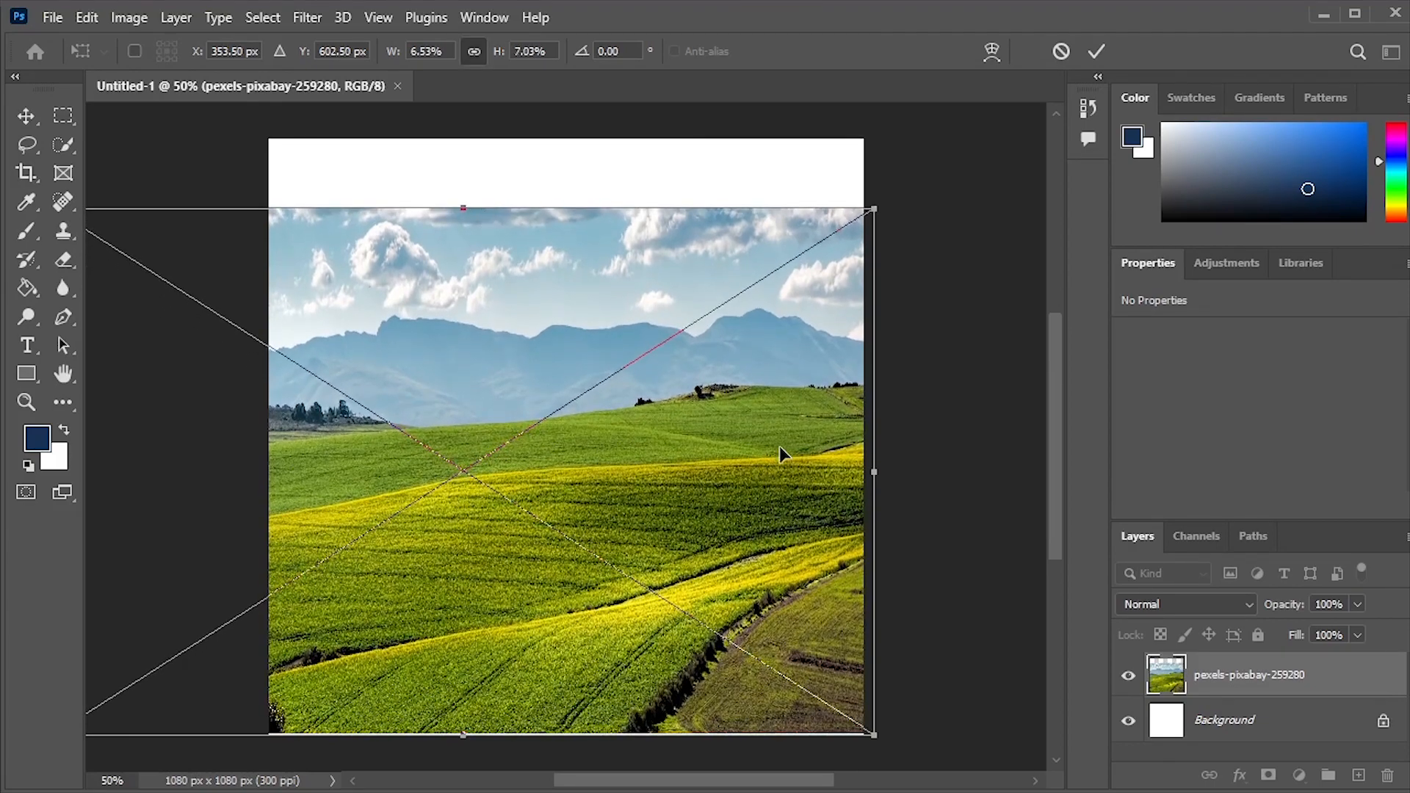
left_click_drag(779, 448, 773, 448)
key("Return")
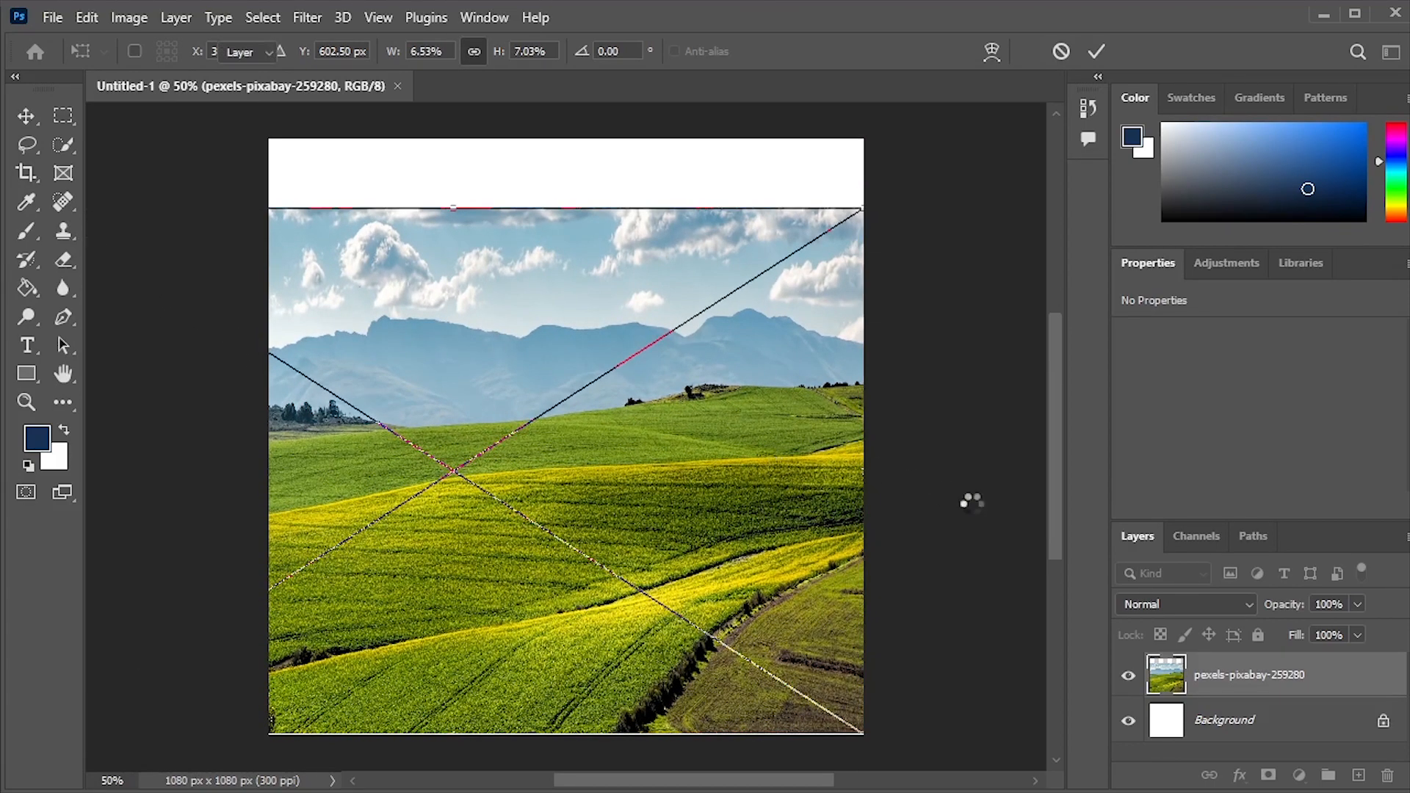
Rasterize the landscape layer and delete the sky above the mountains using the Quick Selection tool, clearing the selection
right_click(1205, 682)
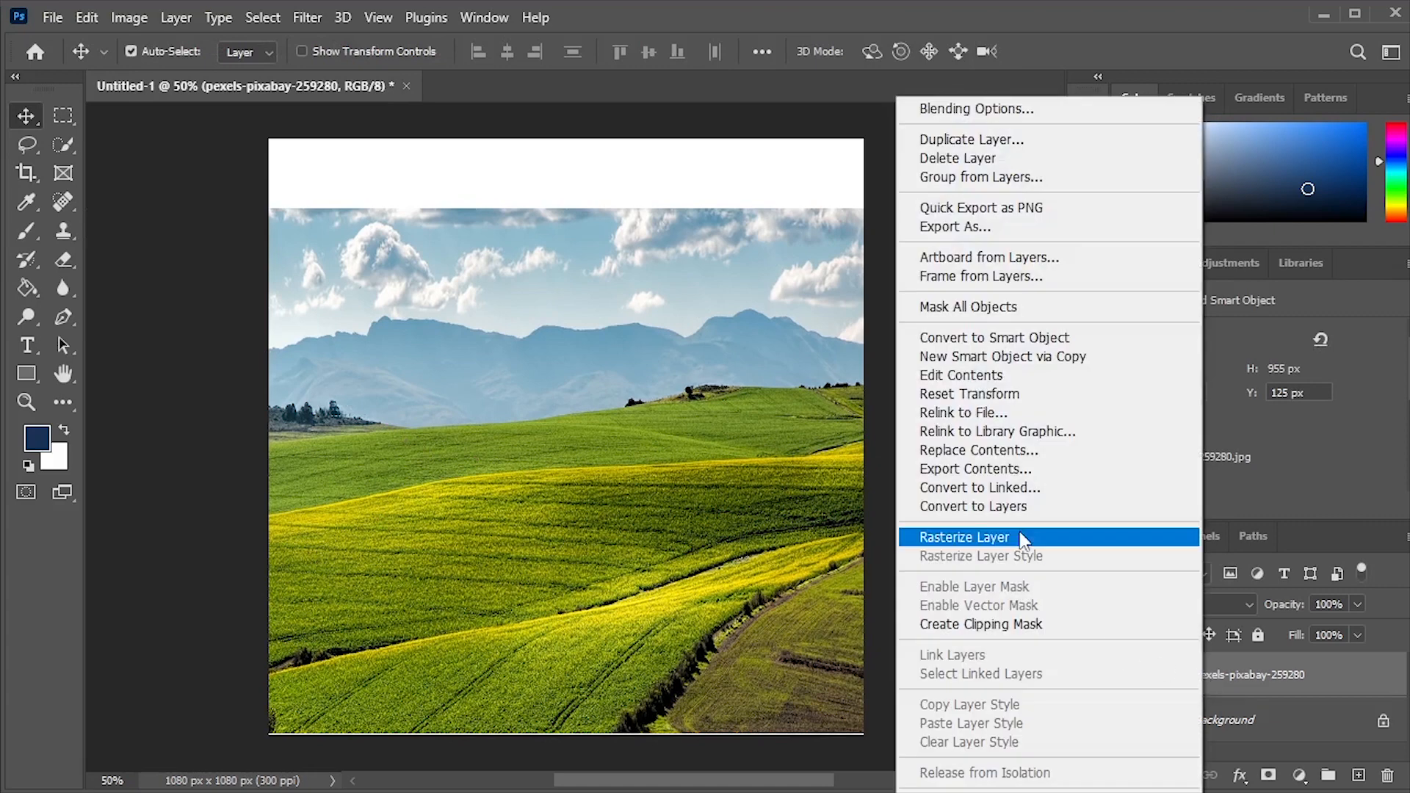
left_click(1201, 538)
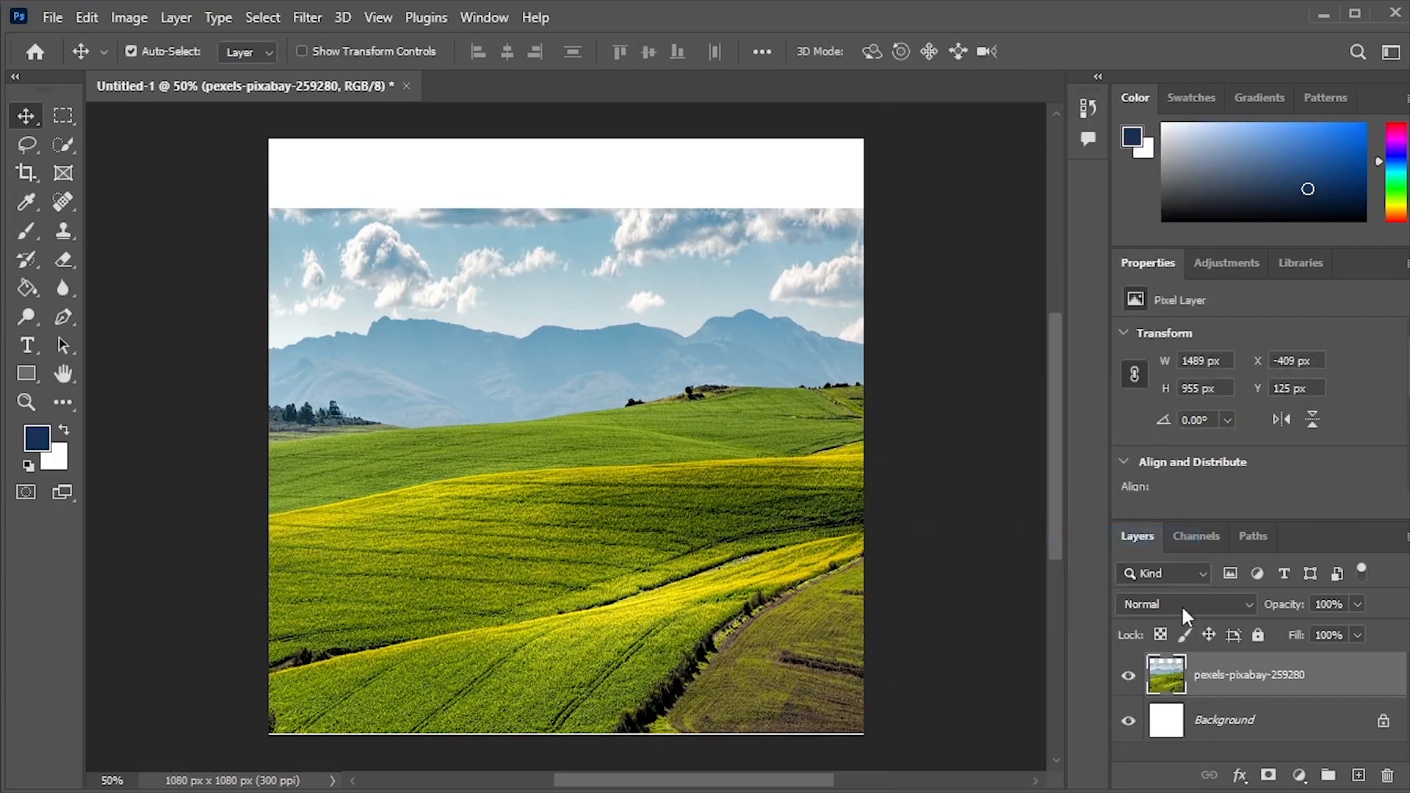
left_click(64, 145)
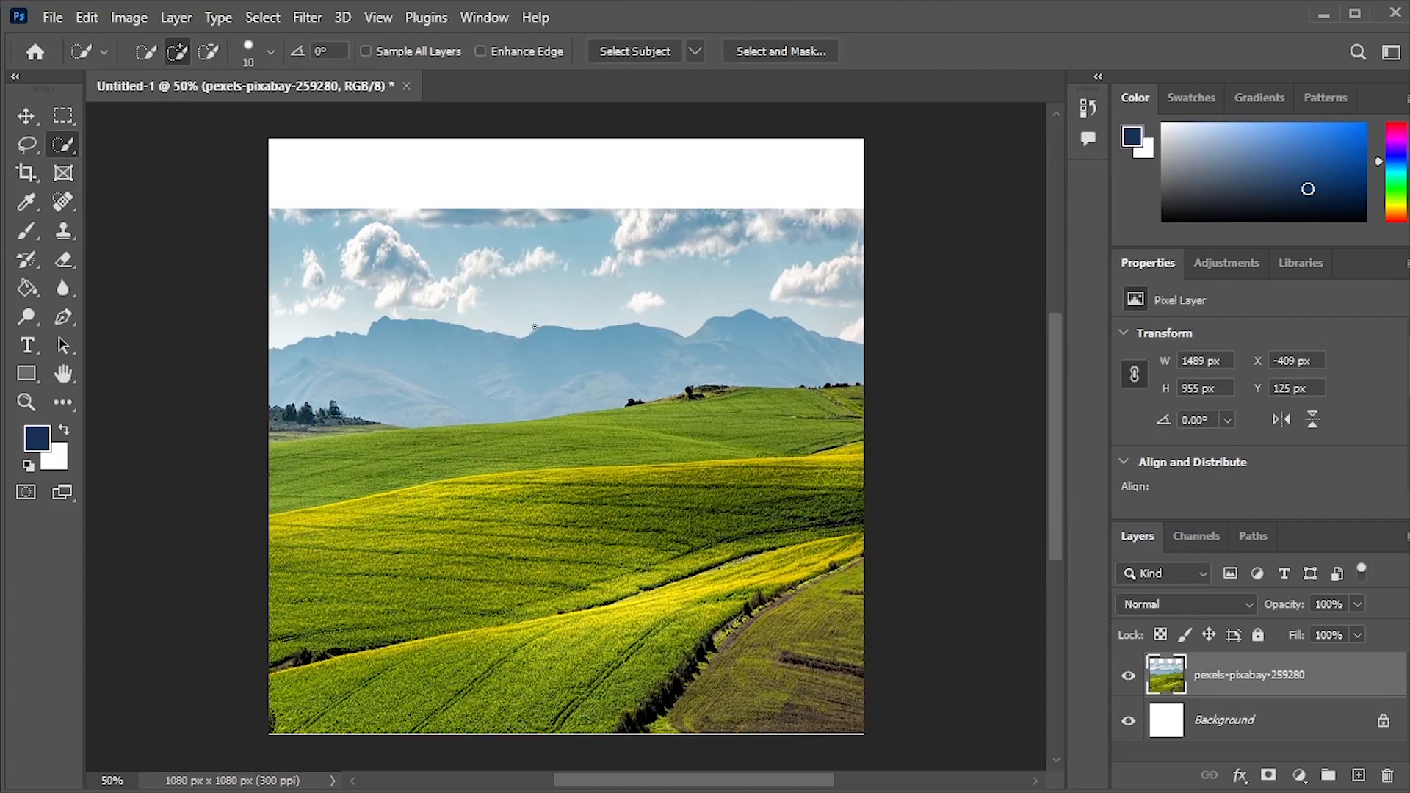
mouse_move(561, 314)
left_mouse_down()
mouse_move(519, 293)
mouse_move(398, 306)
mouse_move(456, 259)
left_mouse_up()
key("Delete")
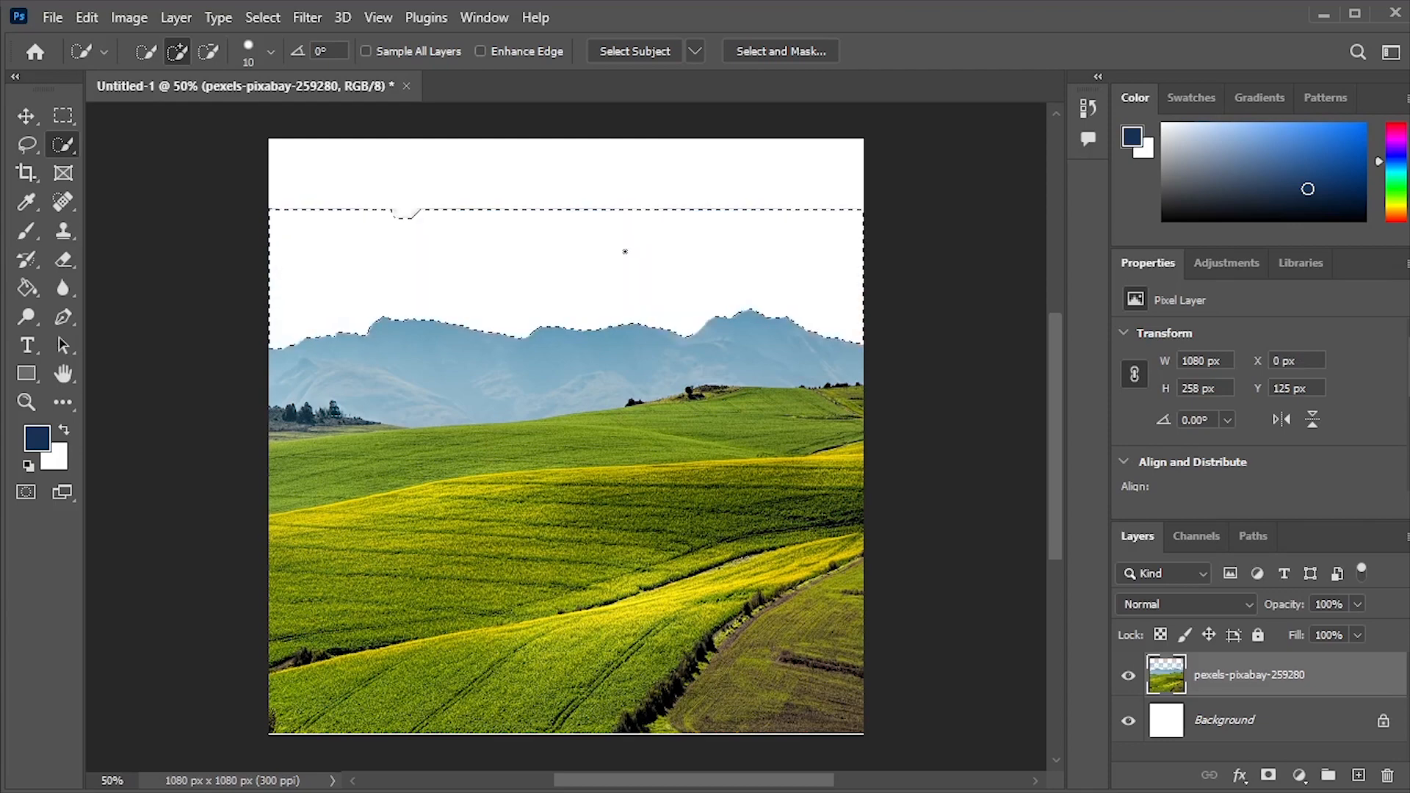
key("ctrl+d")
key("v")
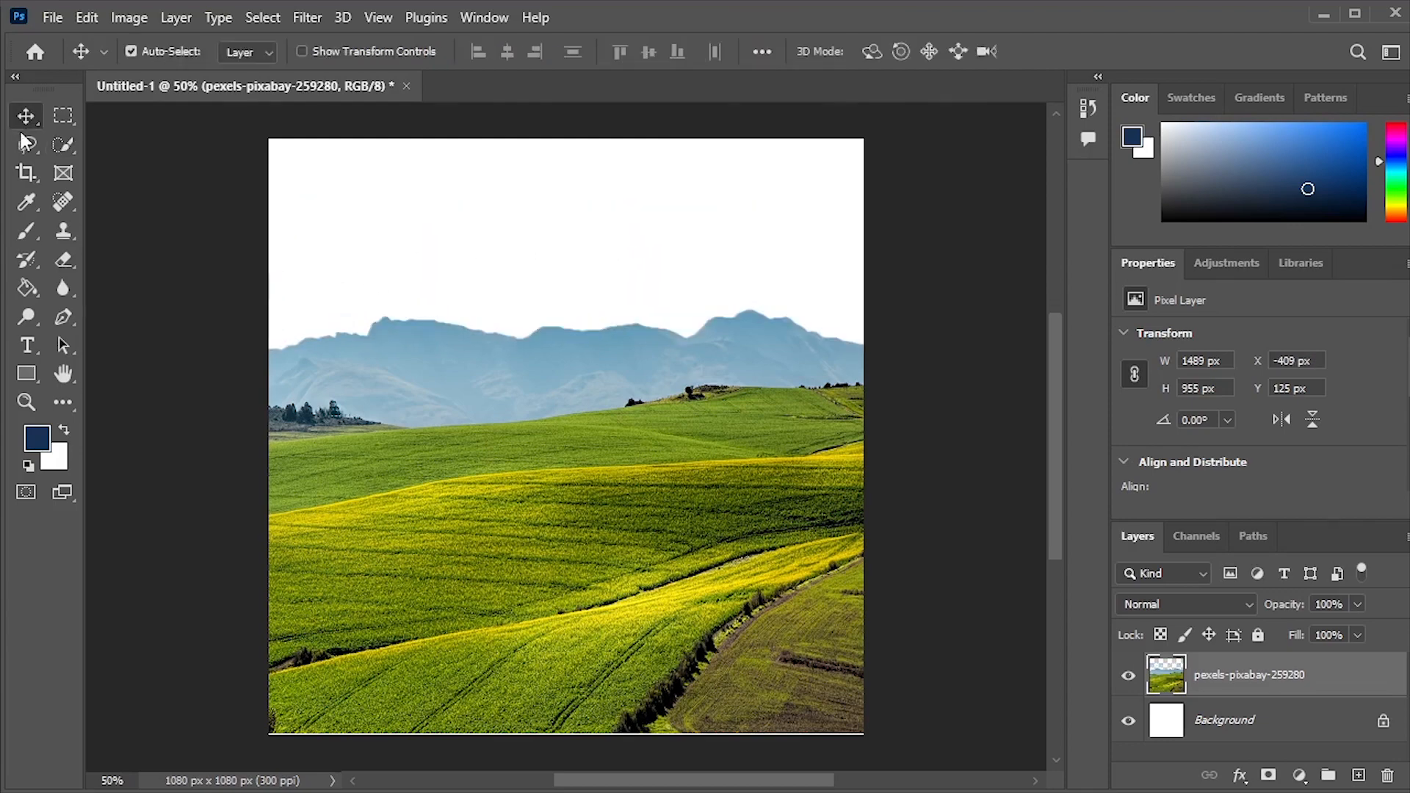
Place the pink cloudy sky image from the poster folder as an embedded object
left_click(53, 17)
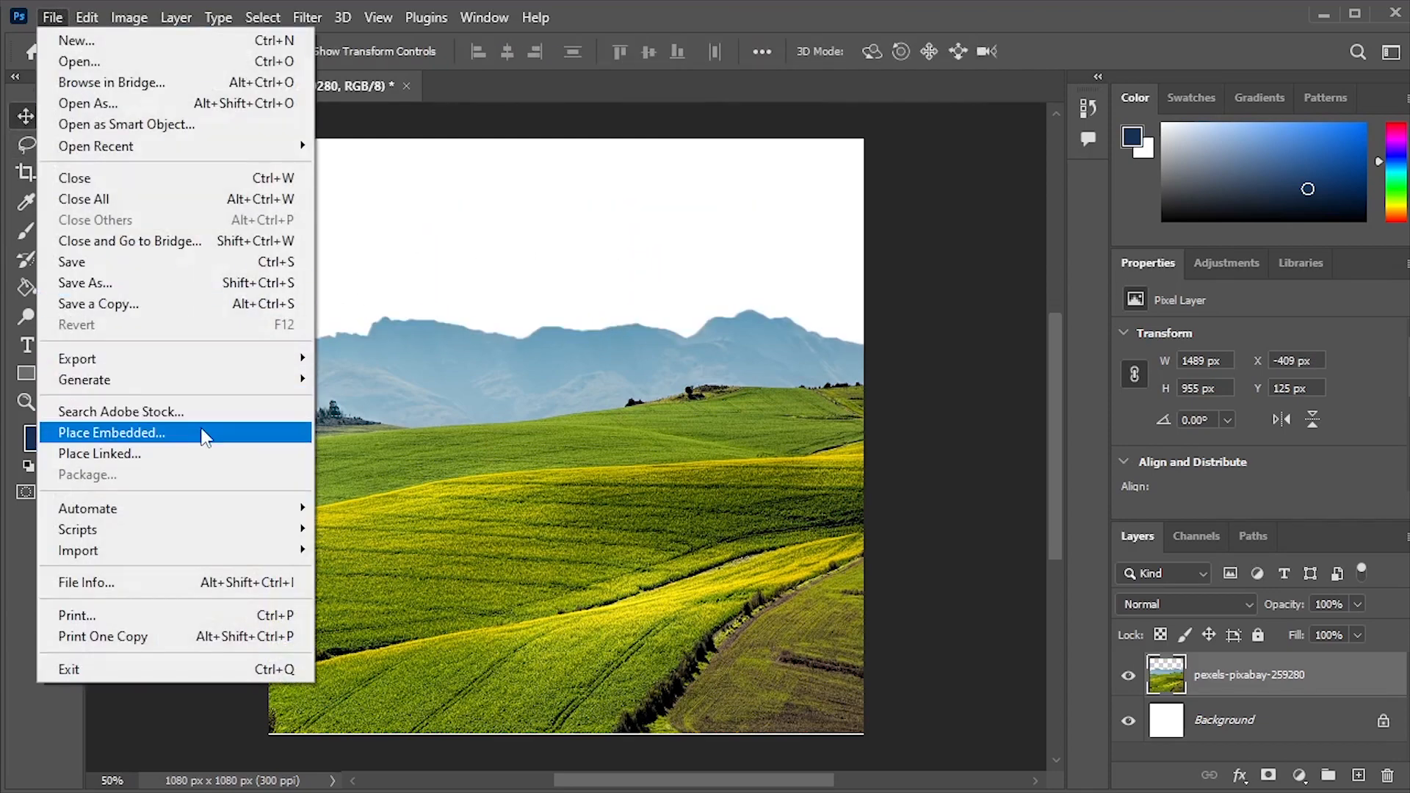
left_click(200, 433)
left_click(257, 335)
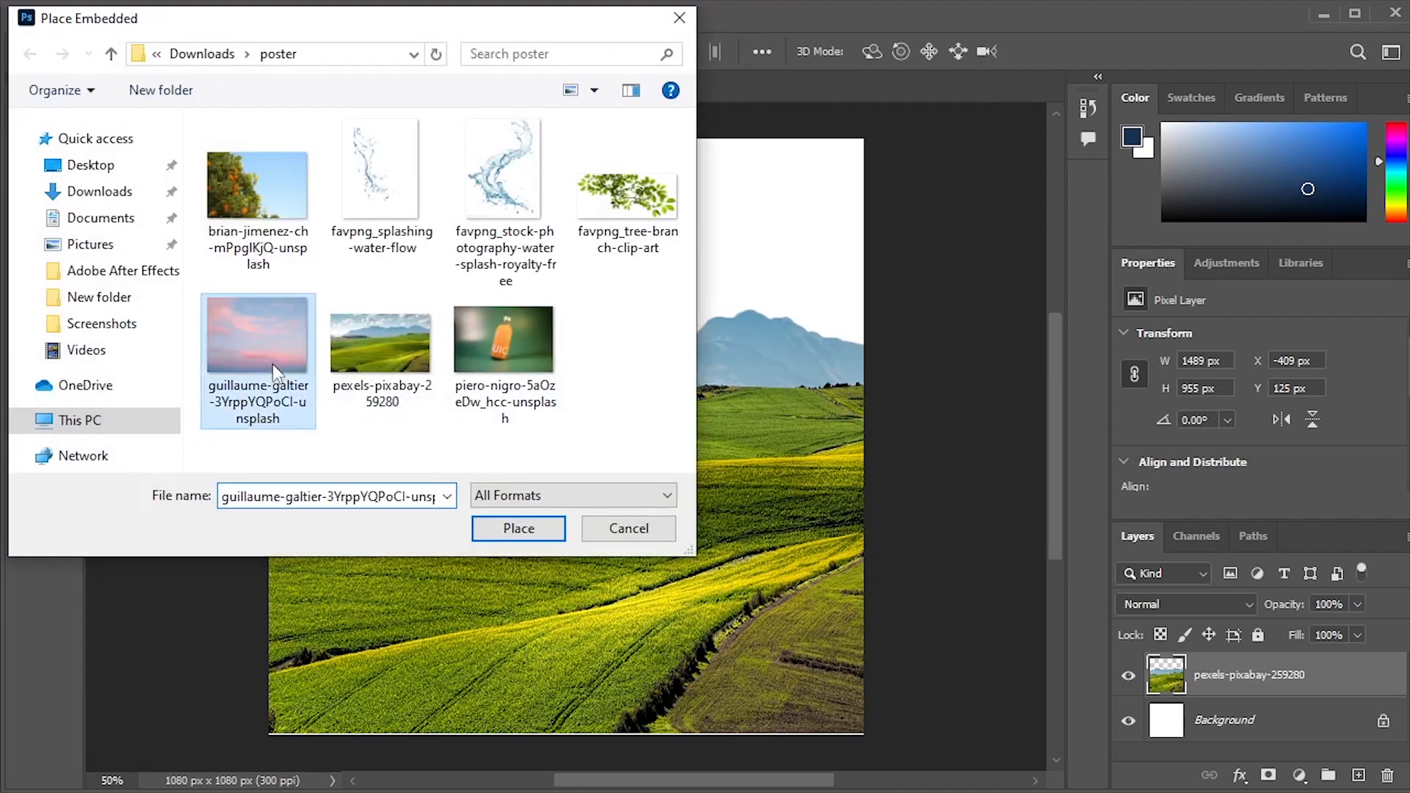
left_click(487, 527)
Stretch the sky image non-proportionally to 1080 px wide and 463 px high, aligned with the canvas's upper edge
left_click_drag(488, 526, 583, 443)
left_click_drag(566, 588, 580, 461)
left_click_drag(691, 374, 862, 364)
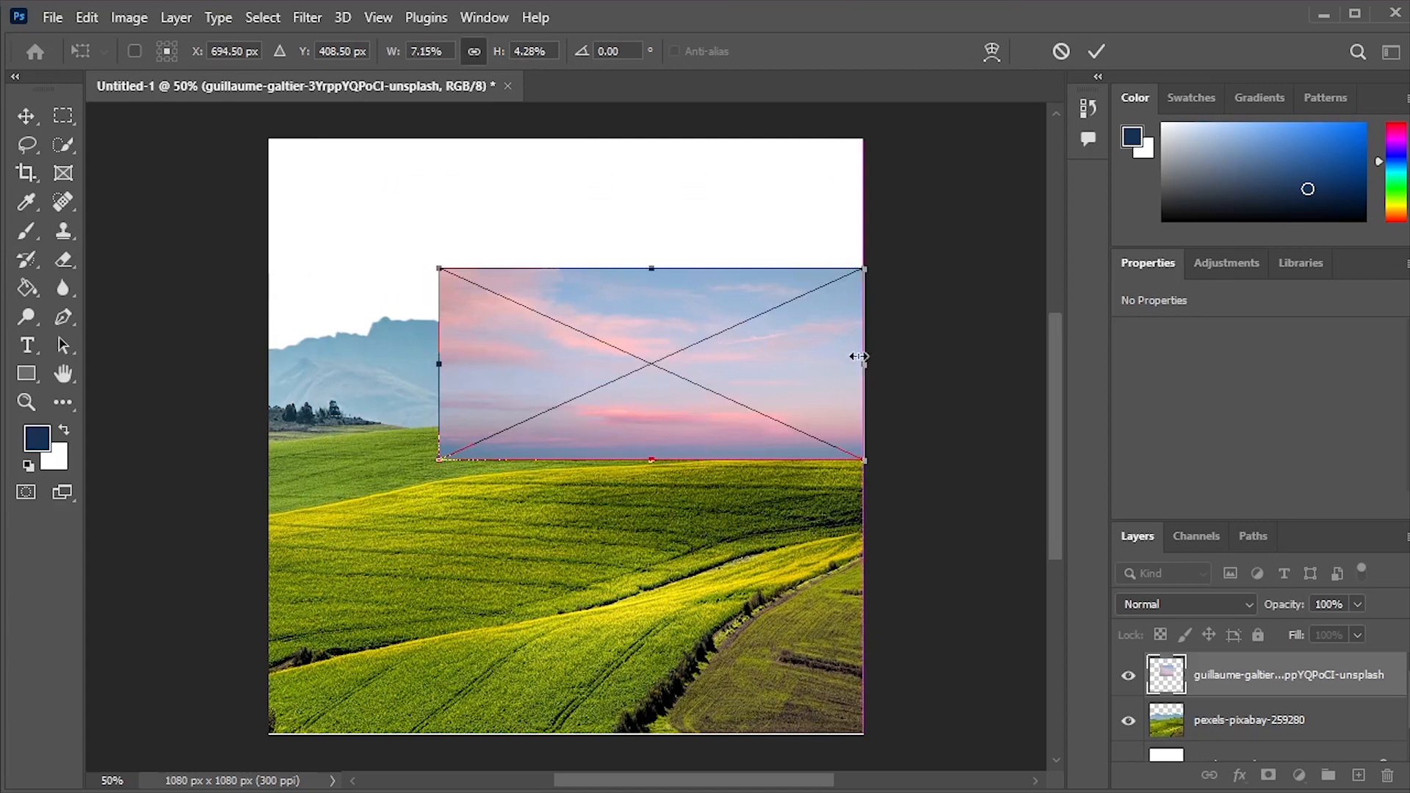
left_click_drag(445, 364, 269, 365)
left_click_drag(591, 404, 588, 280)
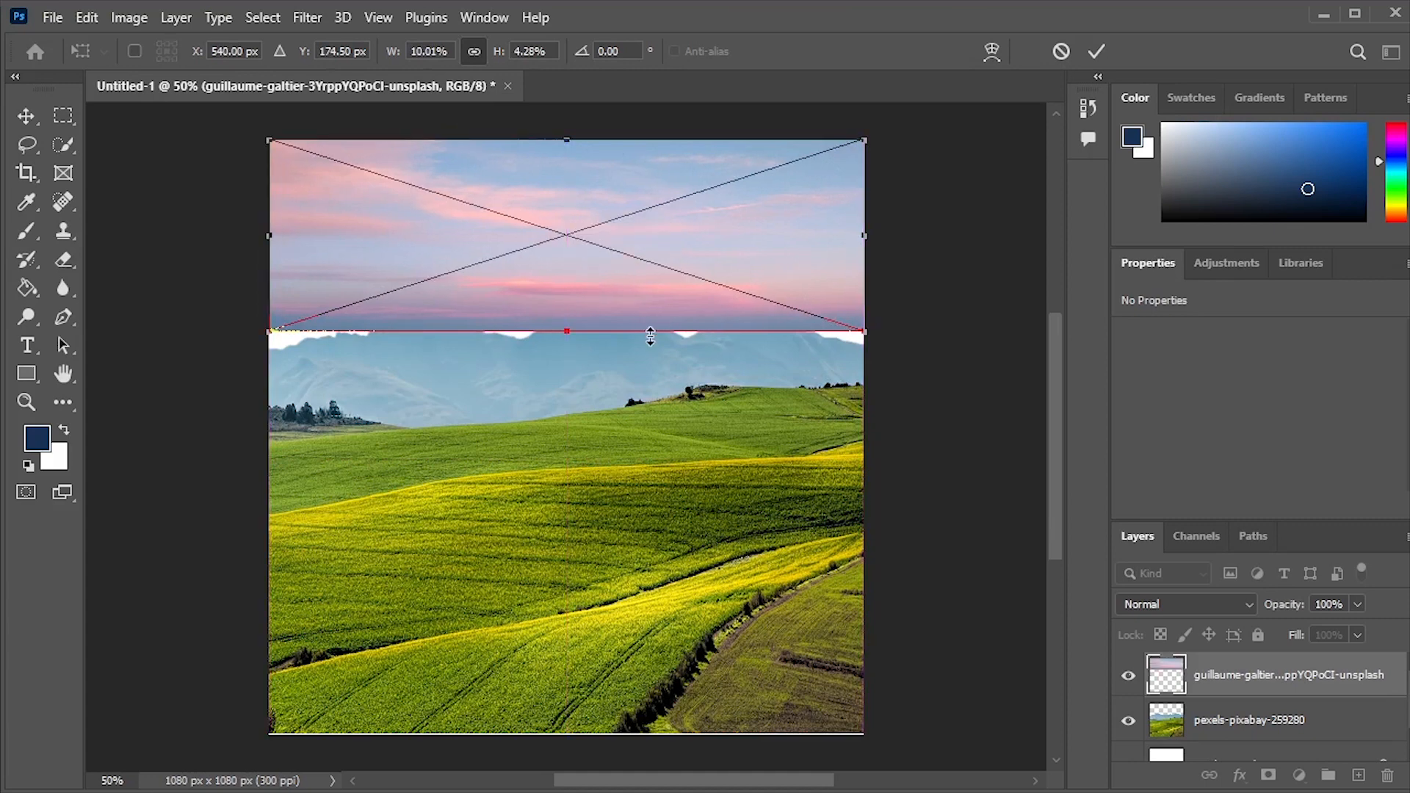
left_click_drag(558, 334, 564, 394)
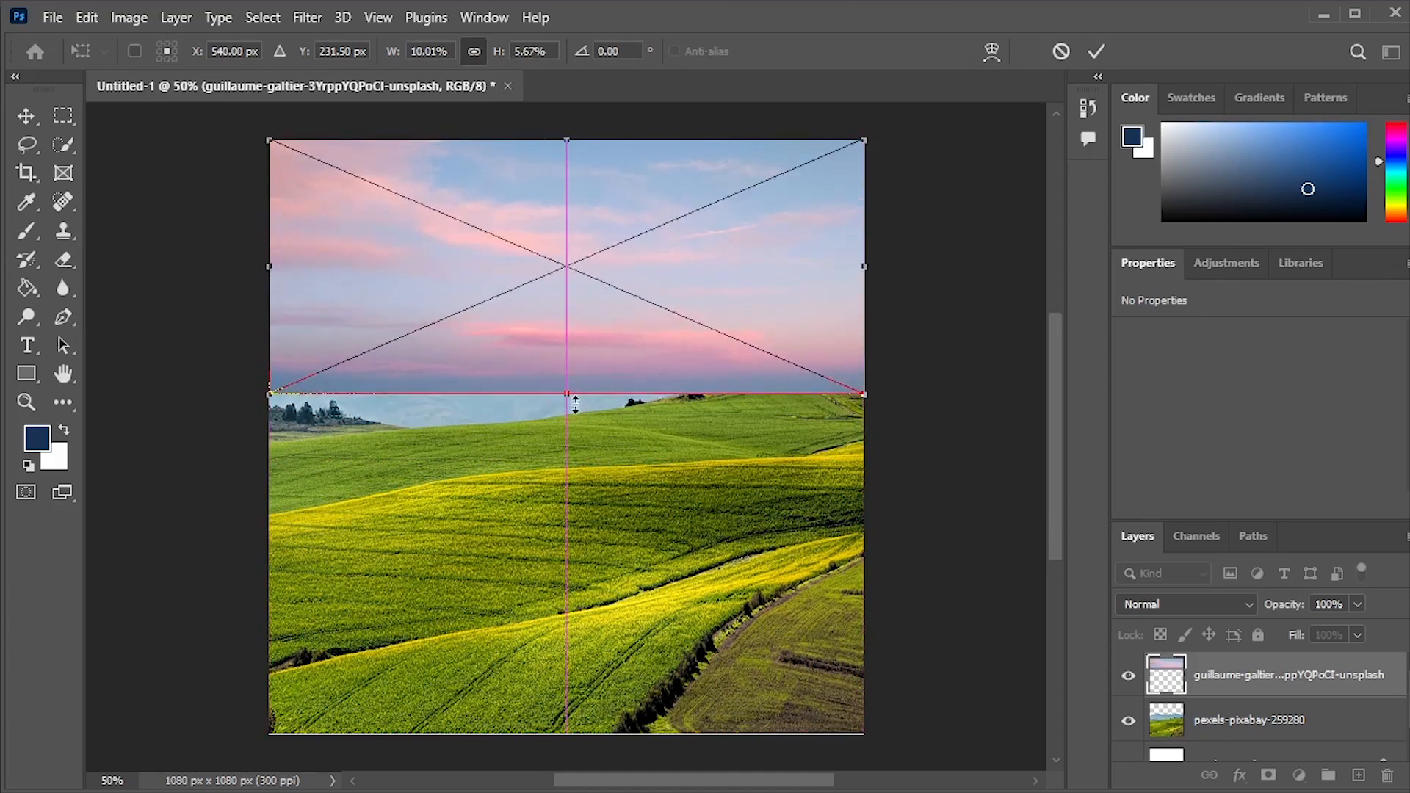
key("Return")
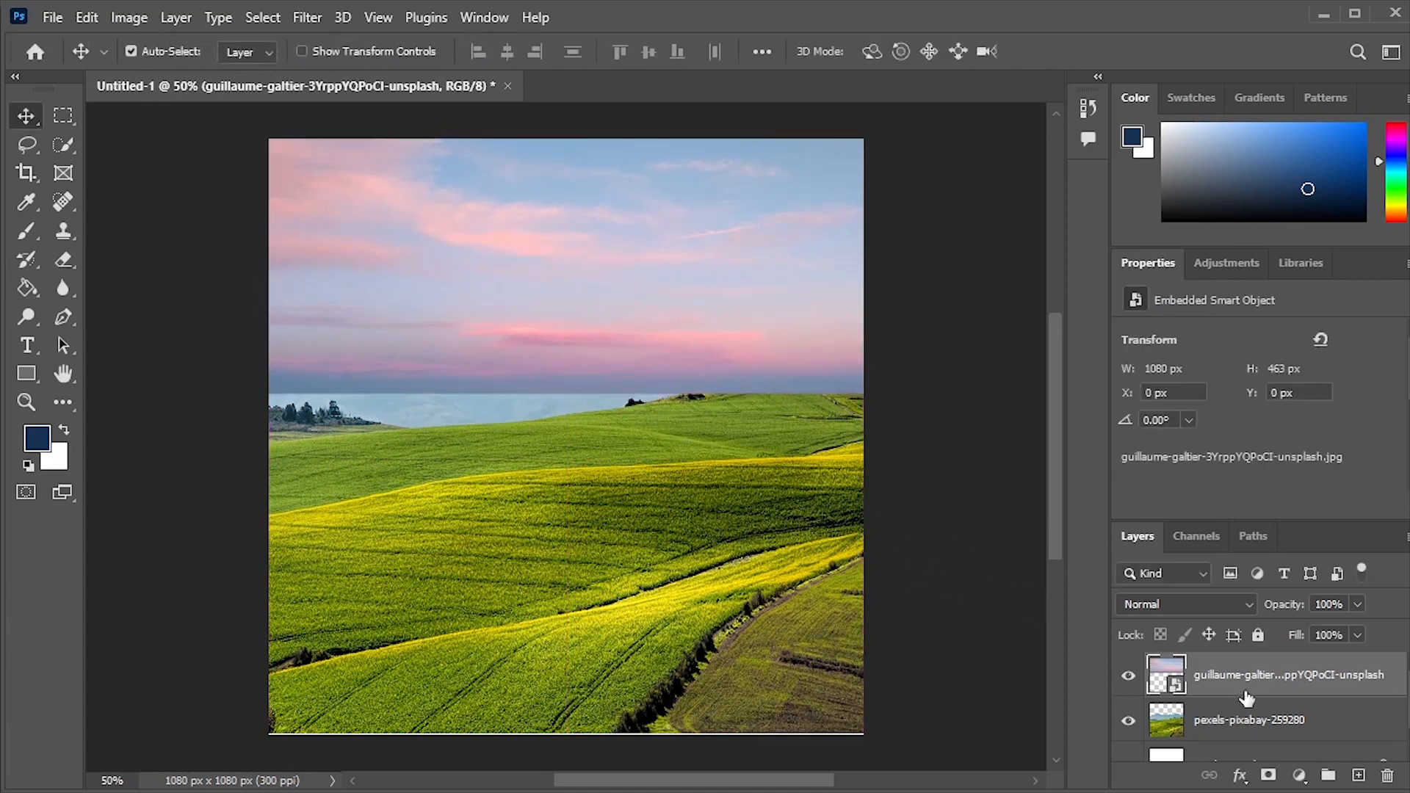
Move the sky layer beneath the landscape layer and extend the sky to 521 px high behind the mountains
left_click_drag(1259, 677, 1259, 744)
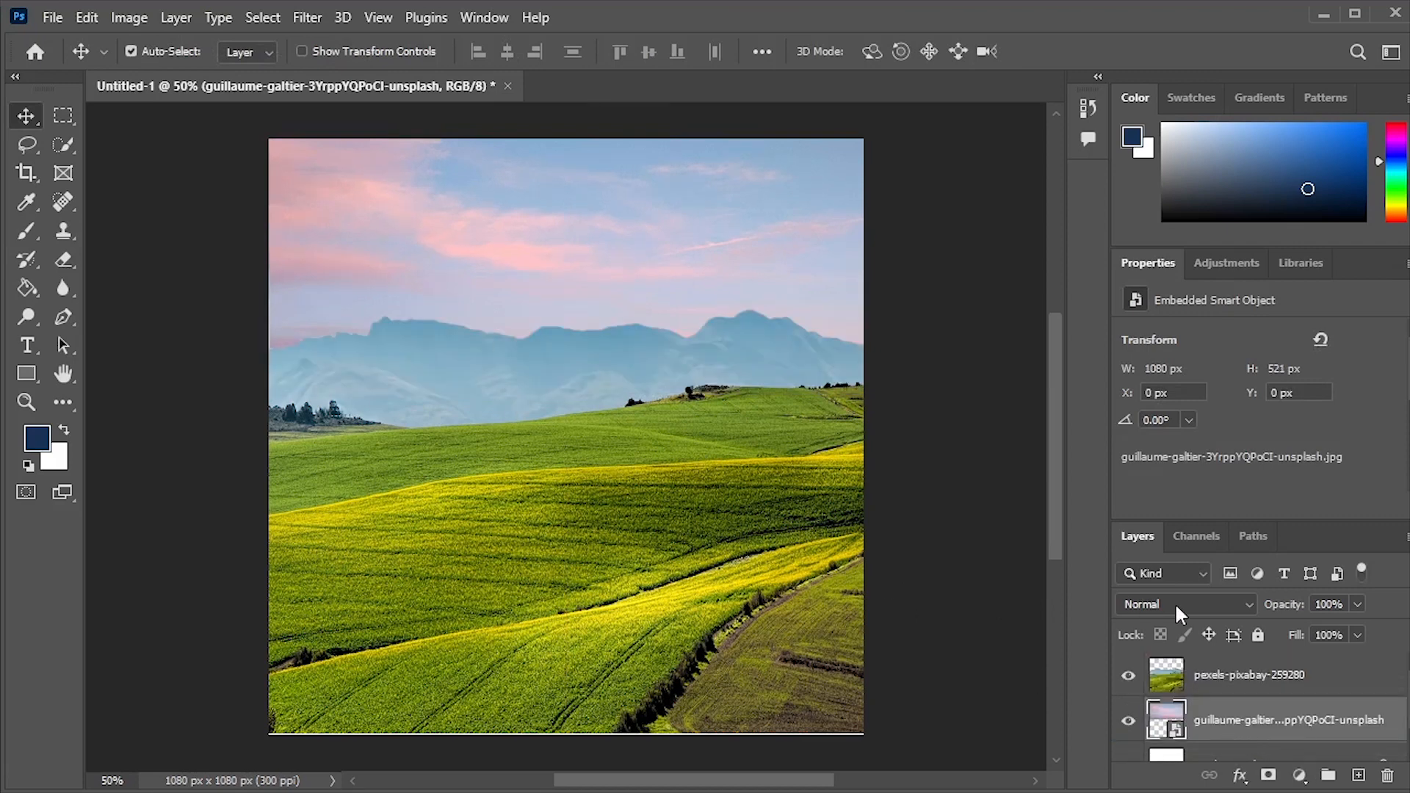
scroll(1030, 618, "down", 1)
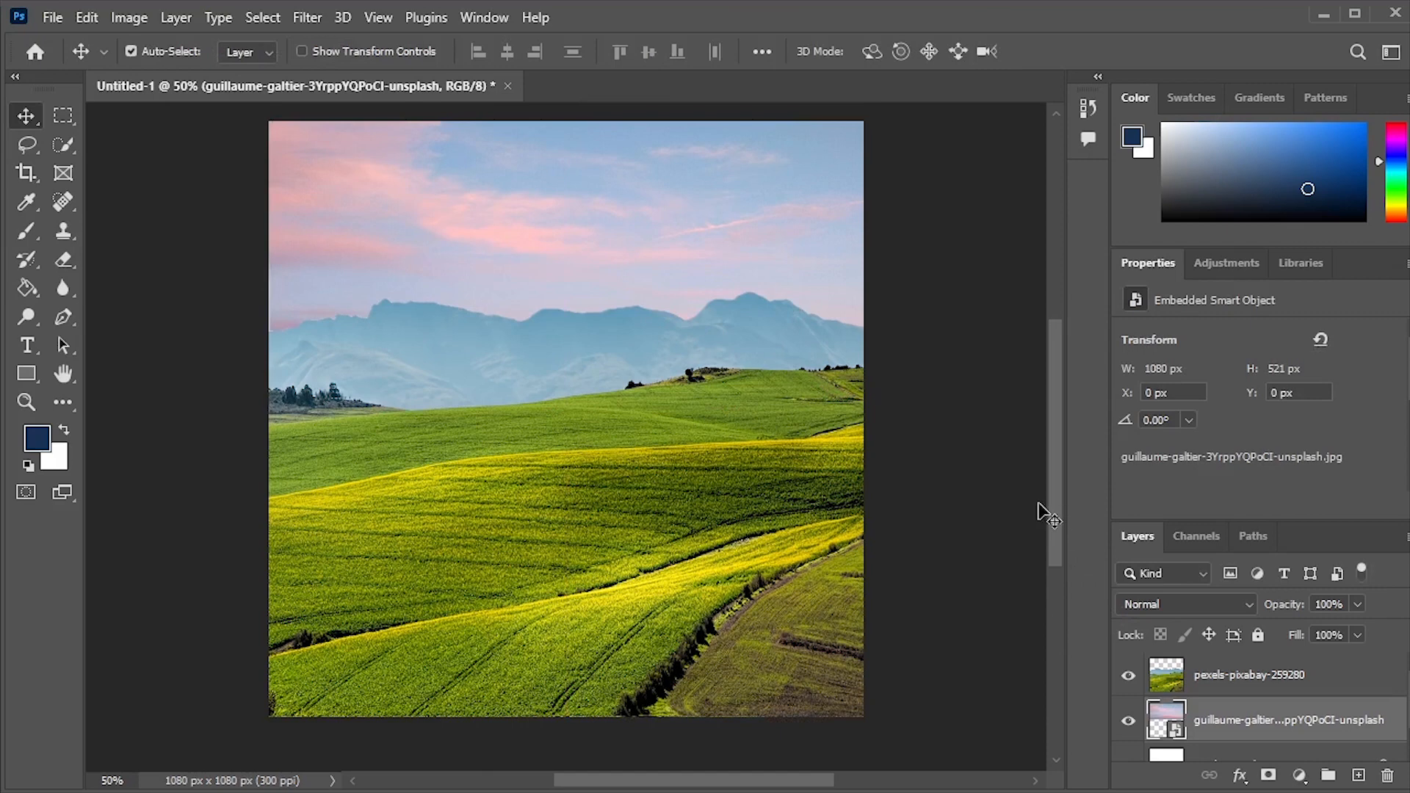
scroll(1303, 646, "down", 2)
scroll(1045, 578, "up", 2)
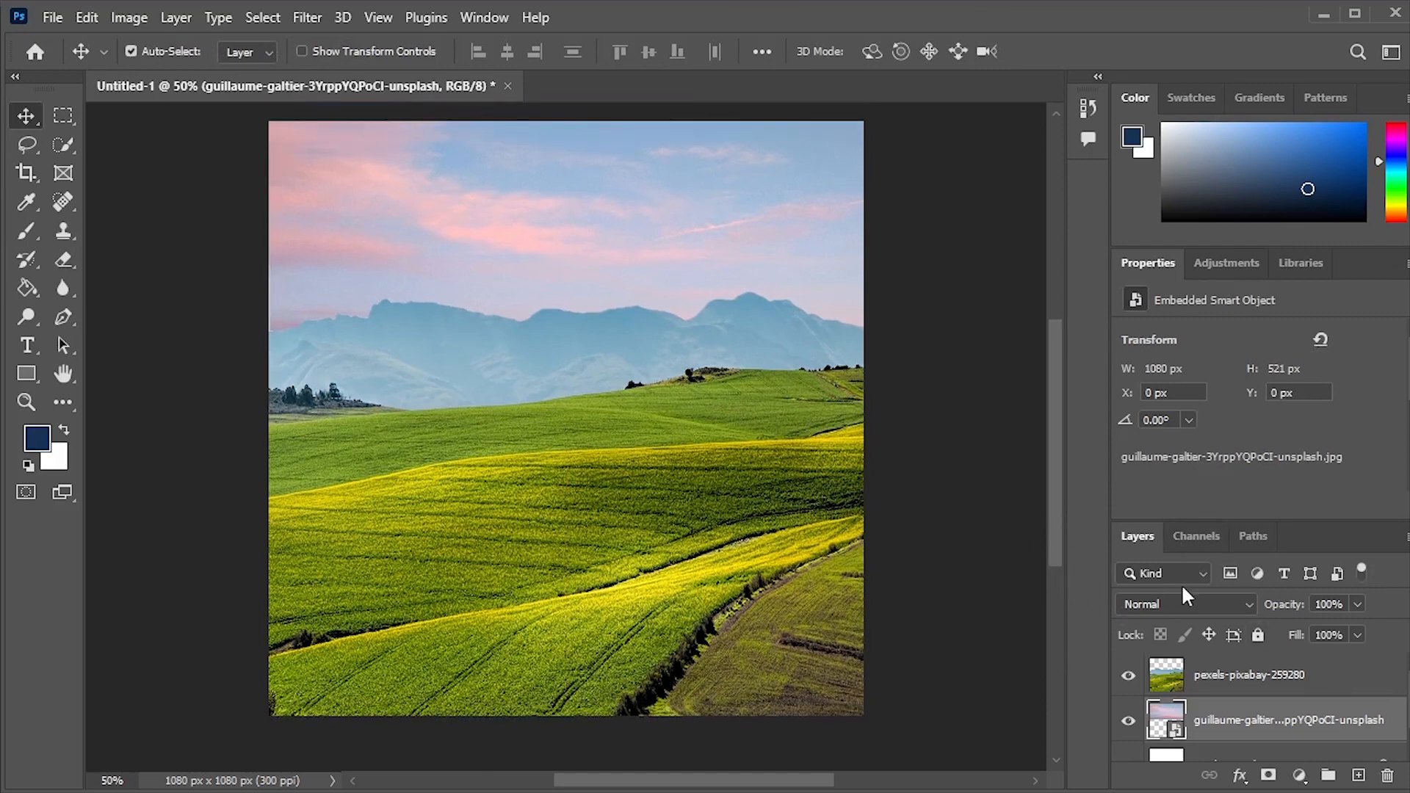
Undock and resize the Layers panel, collapse the remaining docked panels, and place the floating panel clear of the image
left_click_drag(1136, 536, 1019, 178)
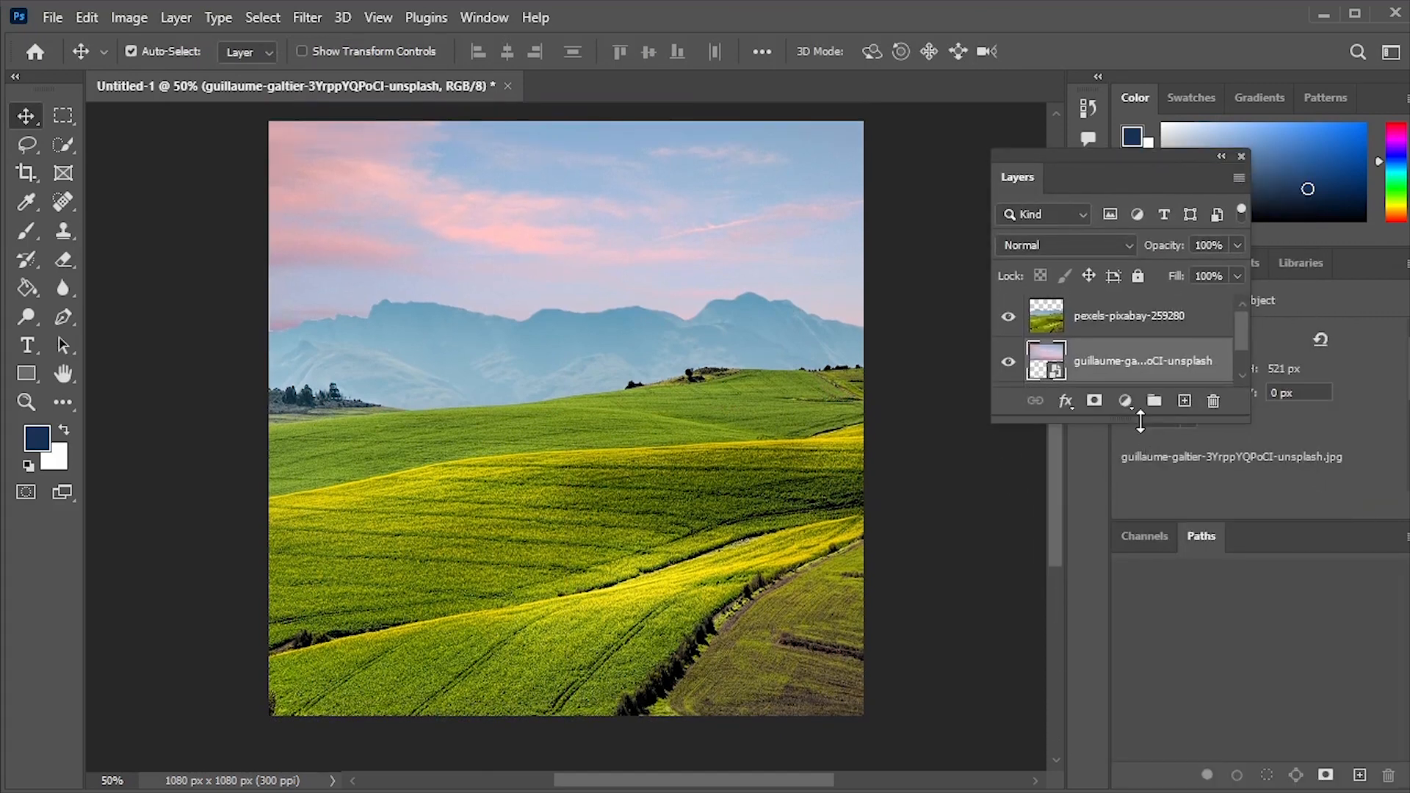
left_click_drag(1139, 421, 1139, 600)
left_click_drag(1074, 160, 936, 62)
left_click(1026, 316)
left_click(1392, 77)
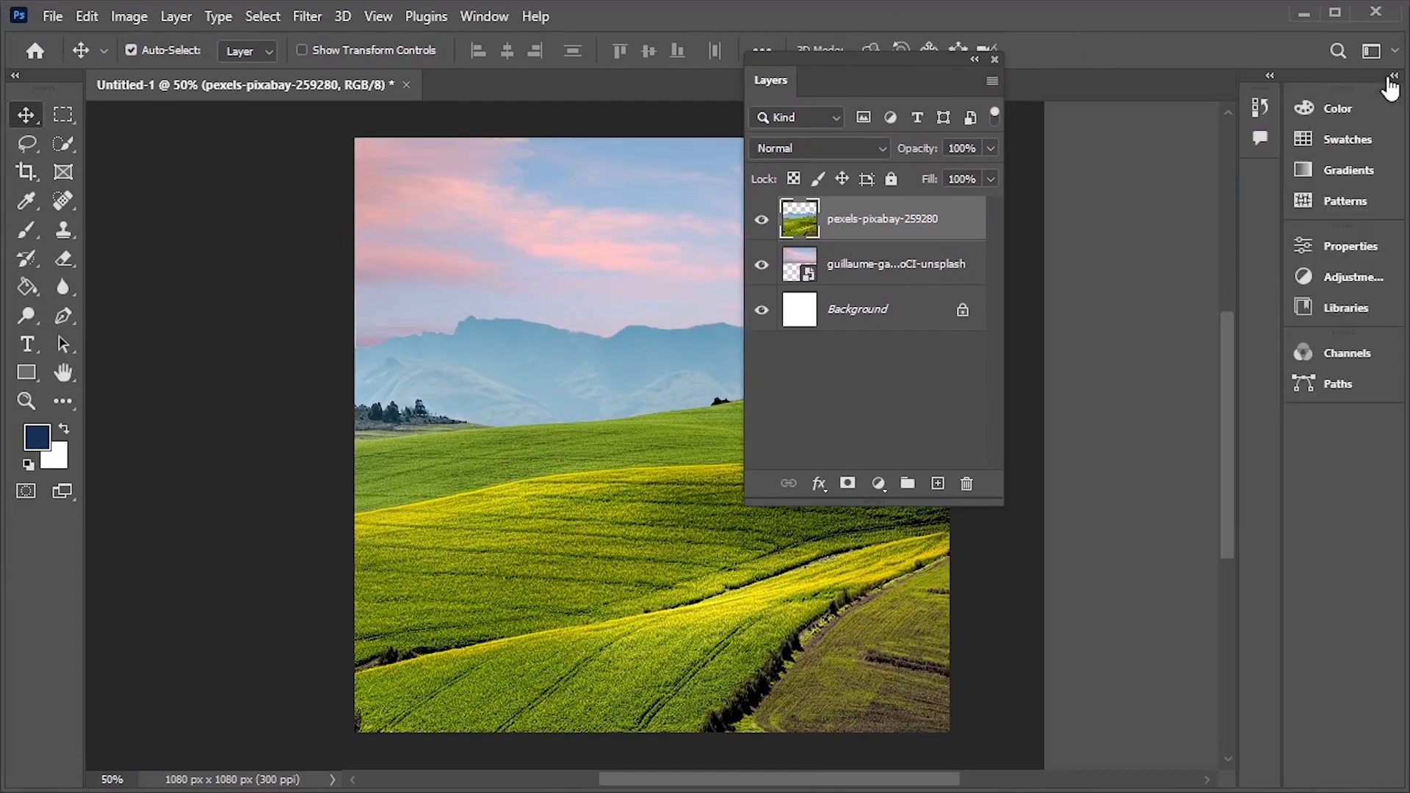
left_click_drag(922, 59, 1136, 11)
left_click_drag(1111, 452, 1105, 342)
Add a Hue/Saturation adjustment layer above the landscape with Hue set to -4
left_click(1125, 327)
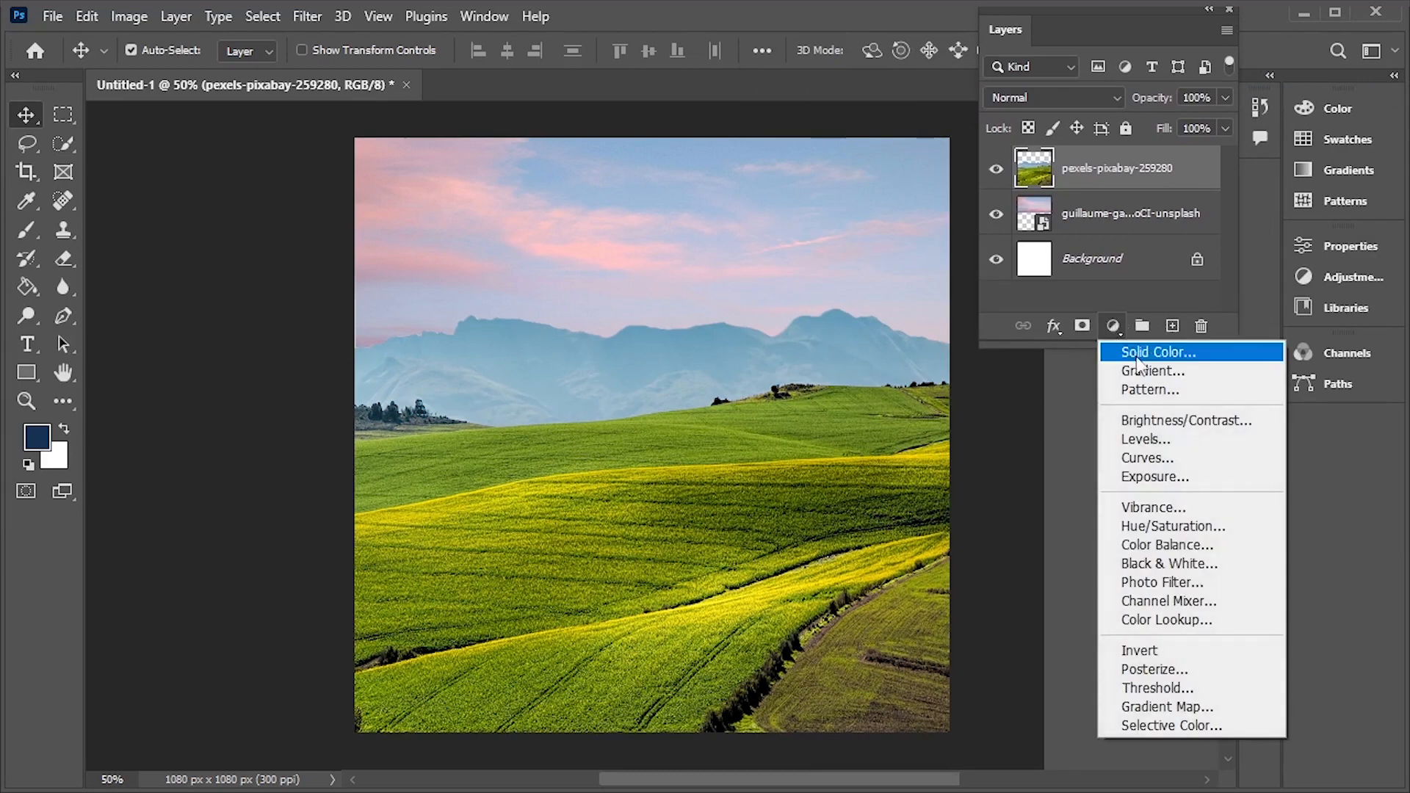
left_click(1203, 526)
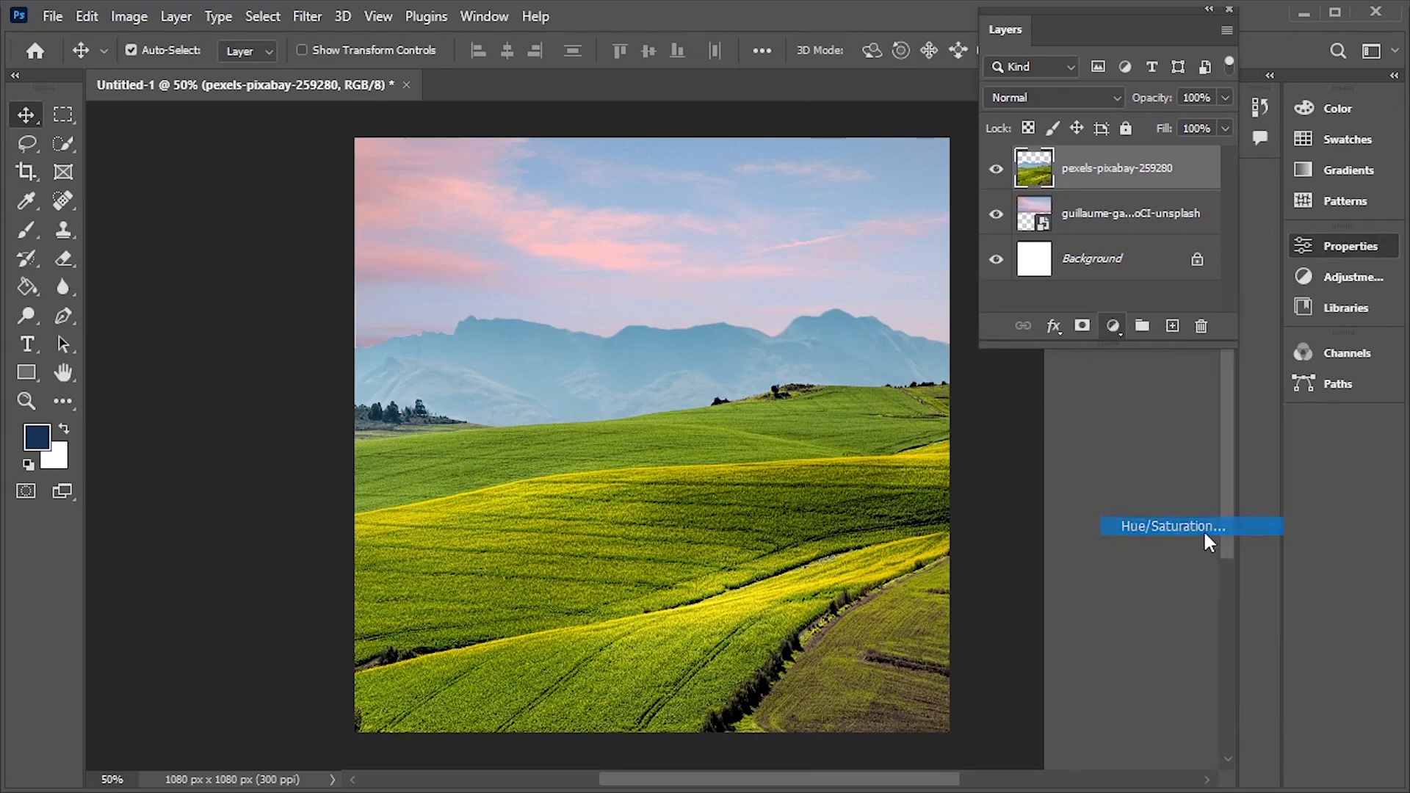
mouse_move(1117, 392)
left_mouse_down()
mouse_move(1167, 392)
mouse_move(1111, 392)
left_mouse_up()
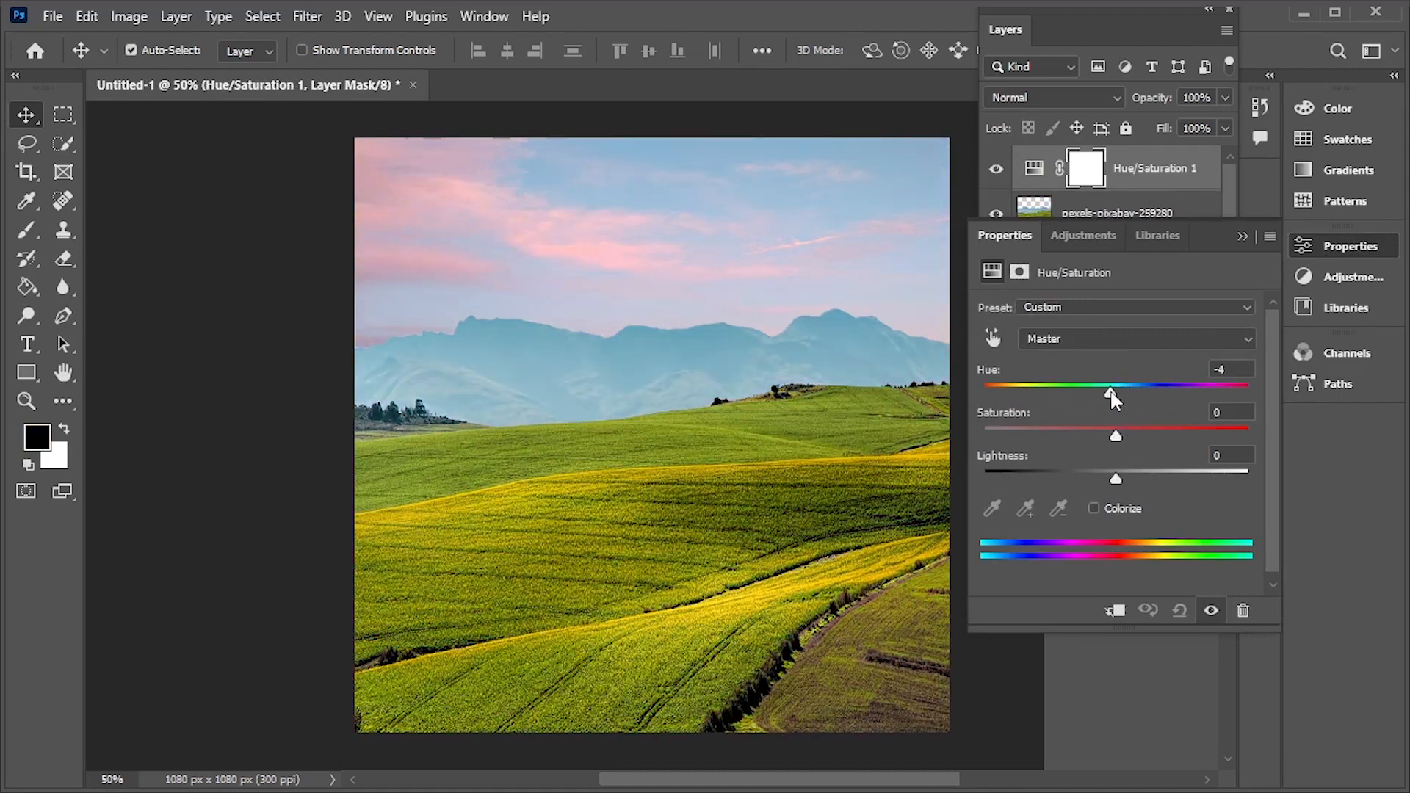
left_click(1181, 703)
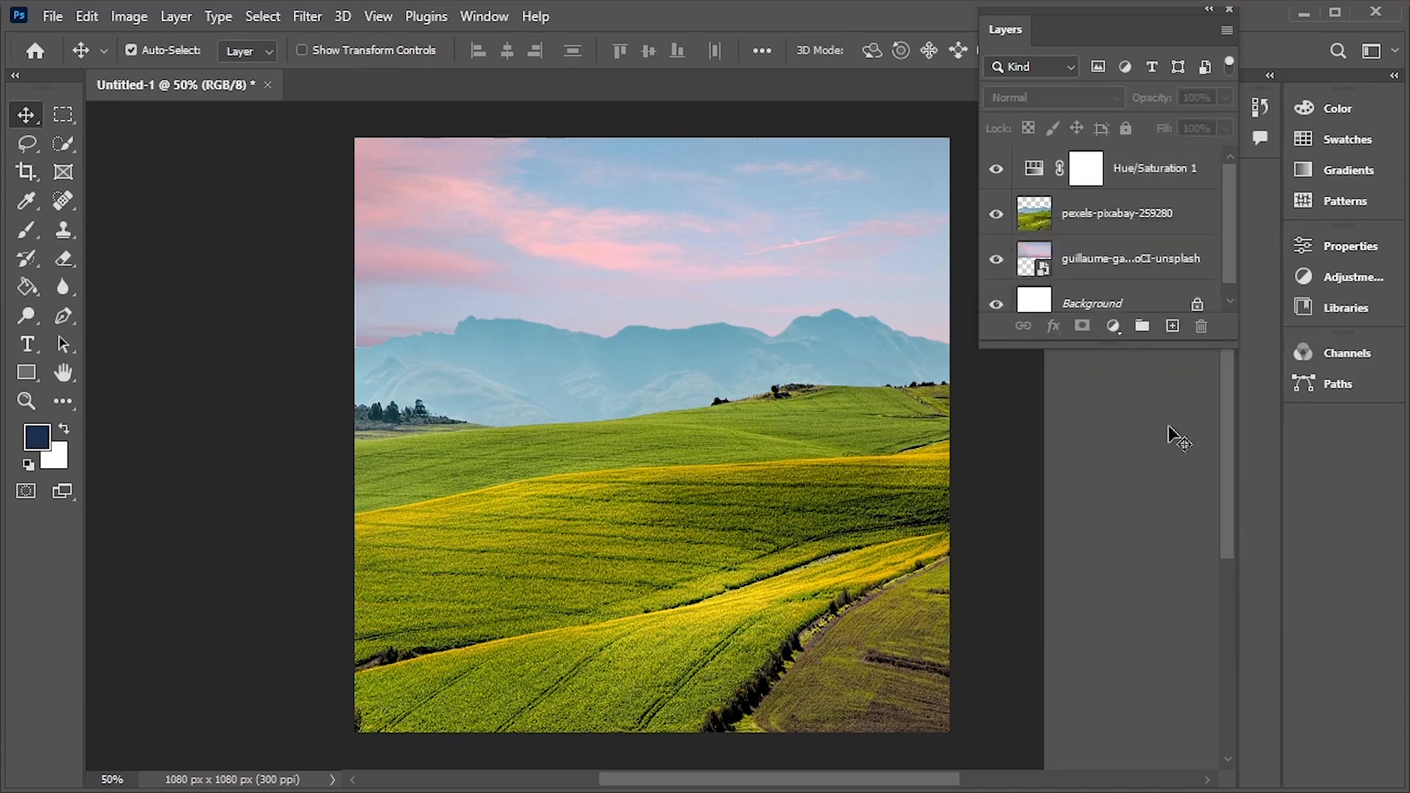
Convert the Hue/Saturation adjustment and landscape layers into a single Smart Object, hiding the sky layer meanwhile and showing it again
left_click(1144, 177)
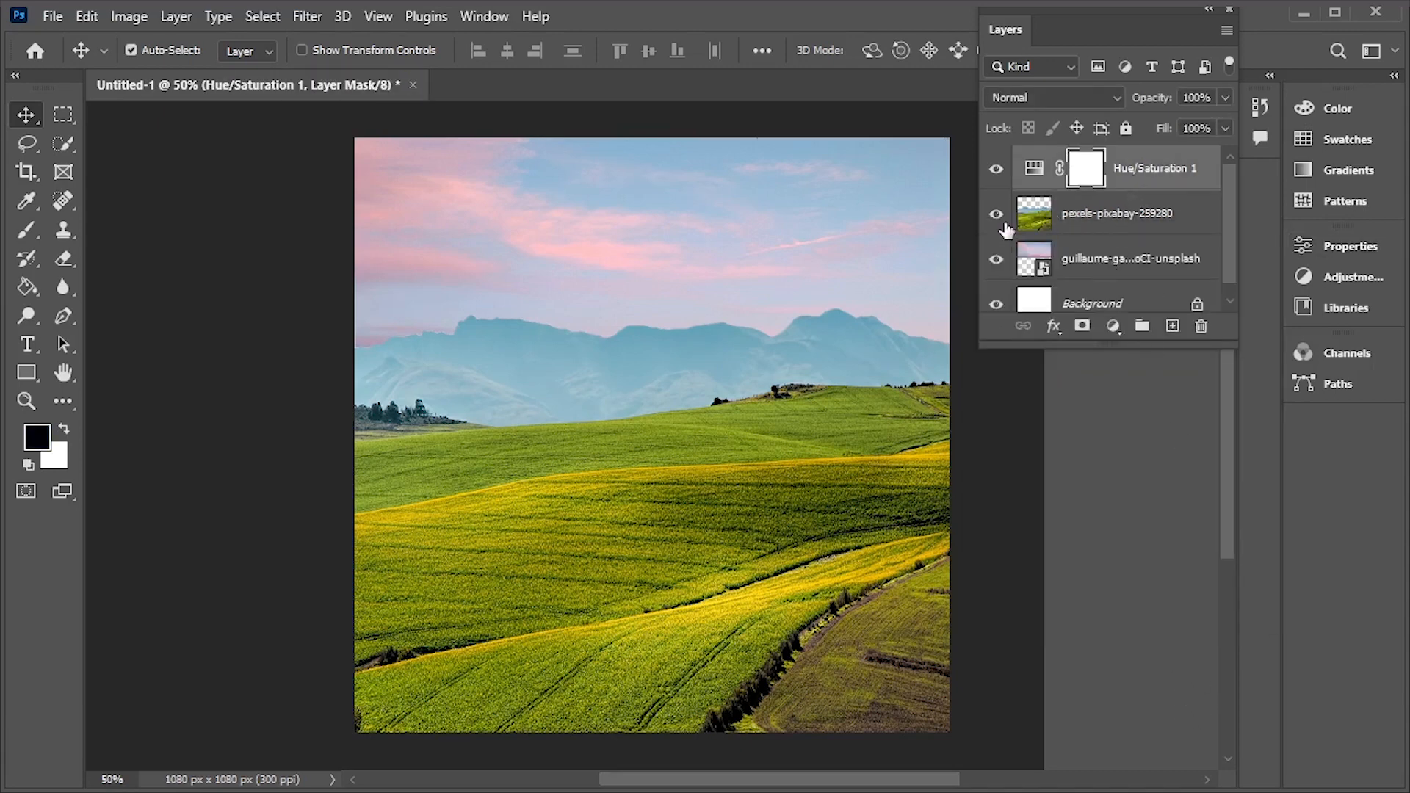
left_click(995, 259)
left_click(1123, 220)
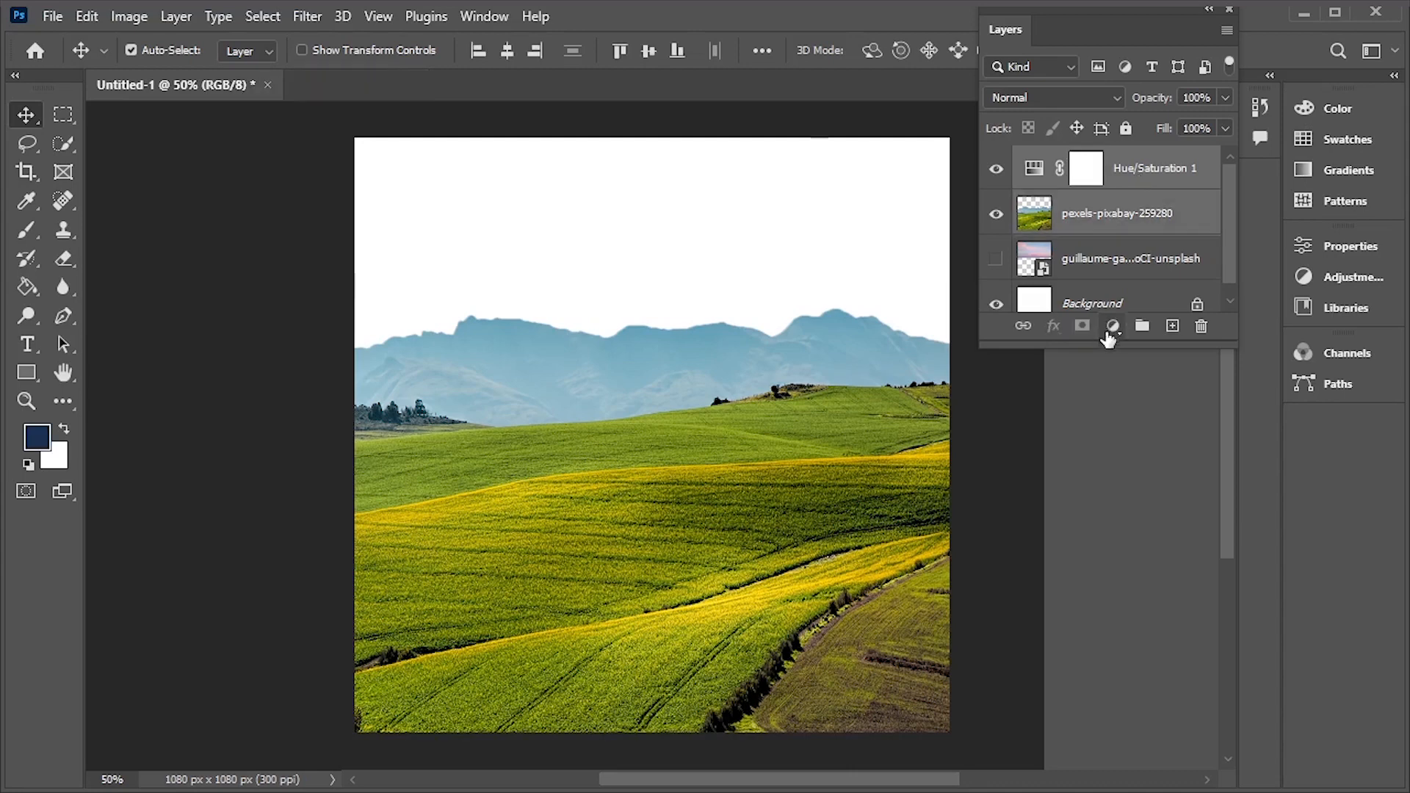
left_click_drag(1107, 346, 1107, 301)
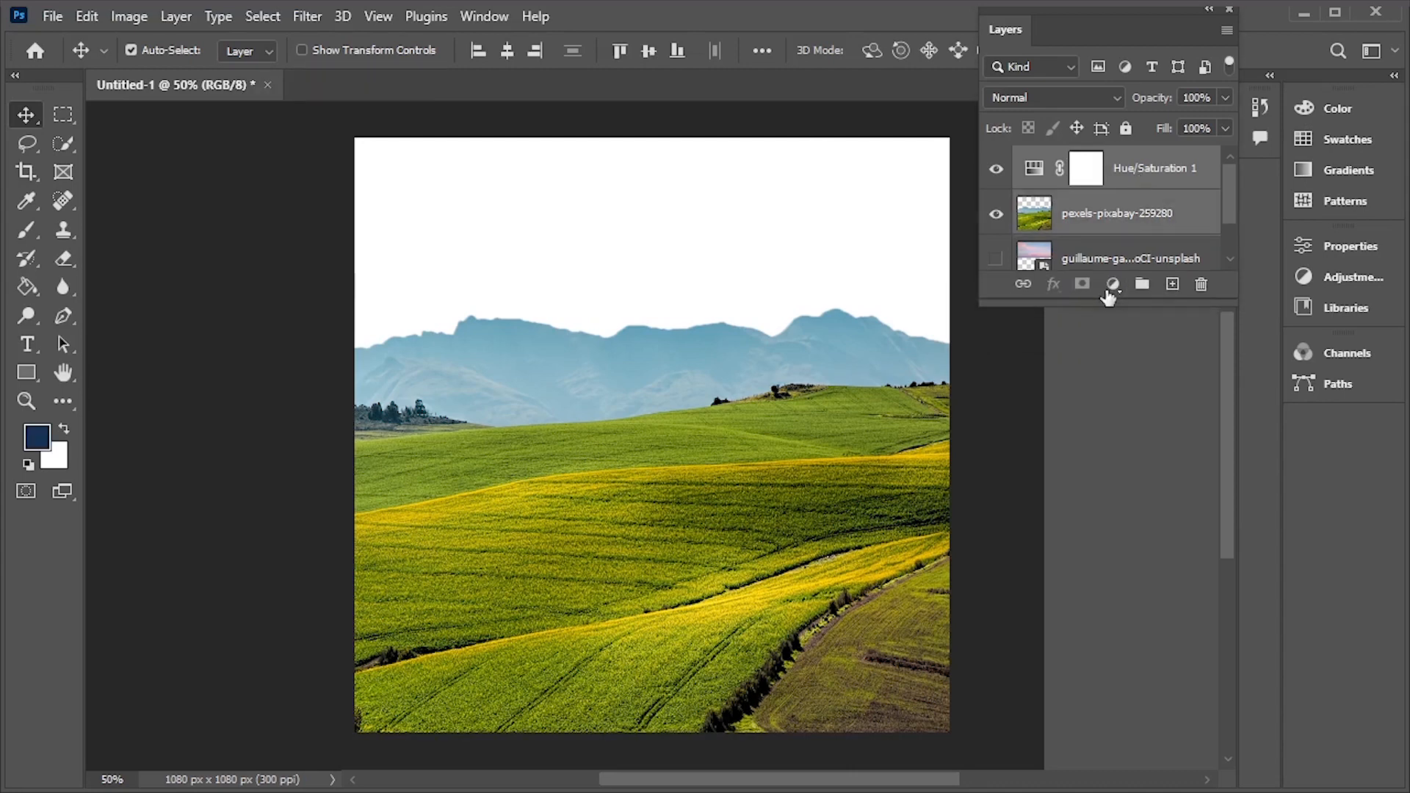
right_click(1135, 170)
left_click(1032, 456)
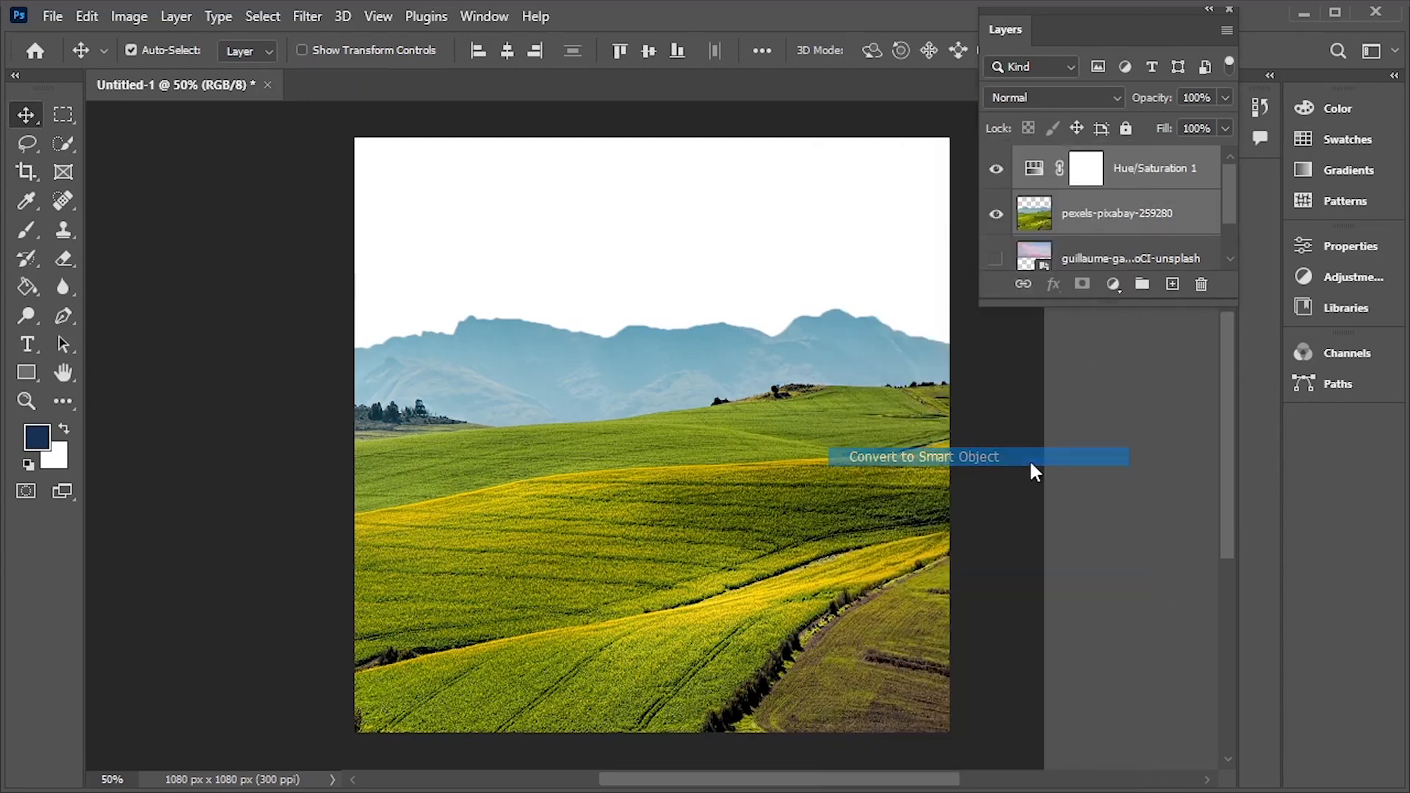
left_click_drag(1120, 303, 1119, 464)
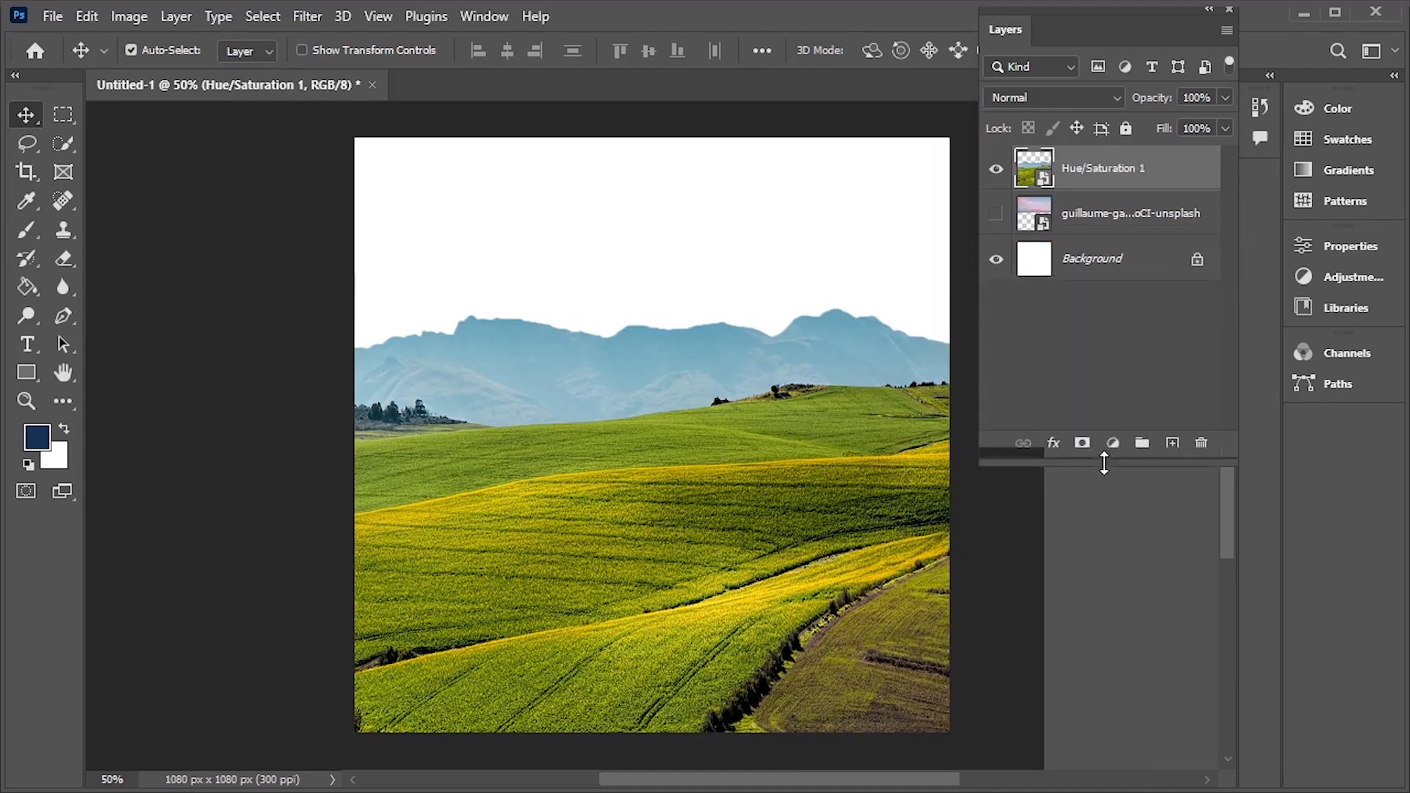
left_click(996, 215)
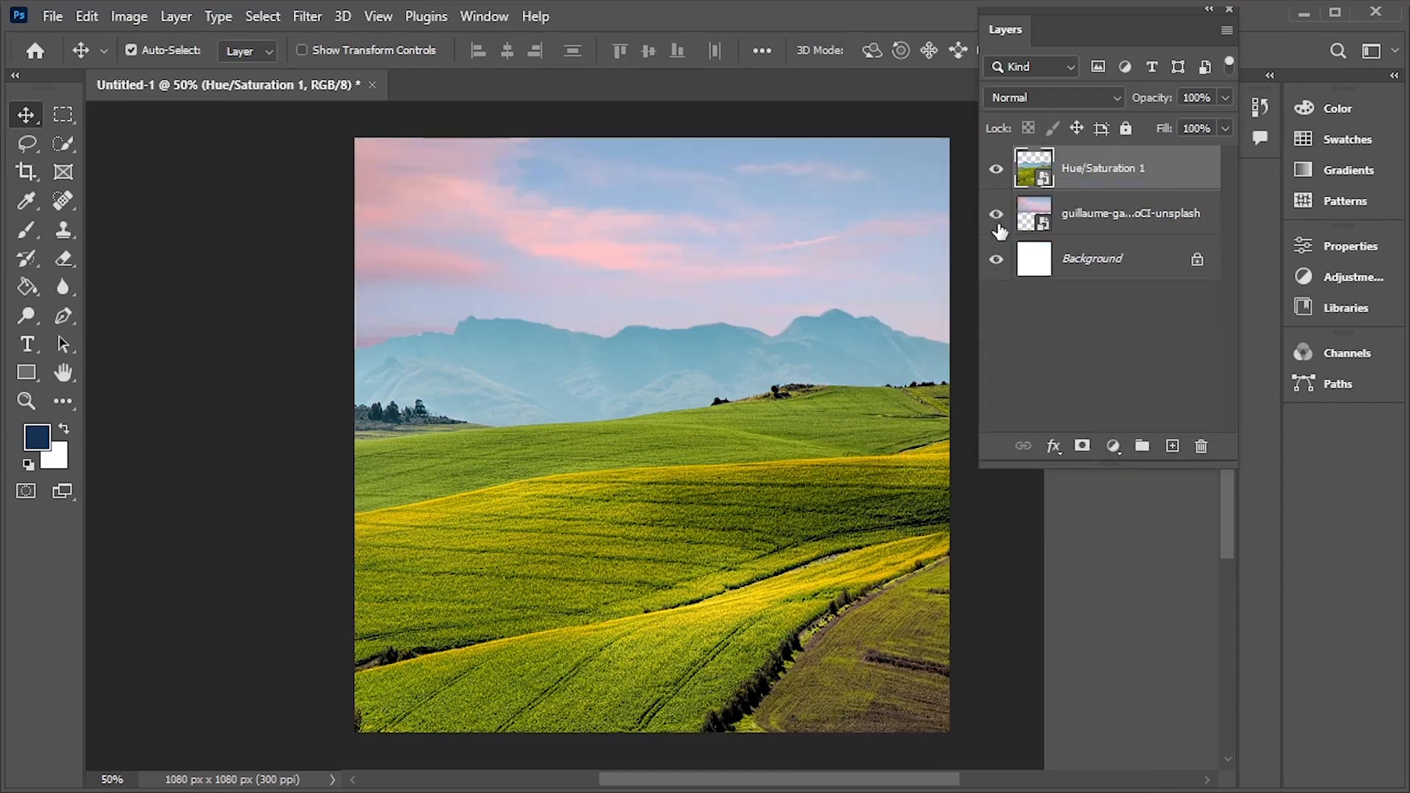
Place the juice bottle photo as an embedded image above the landscape, centred horizontally on the canvas at X 540 px, Y 414 px
left_click(1047, 328)
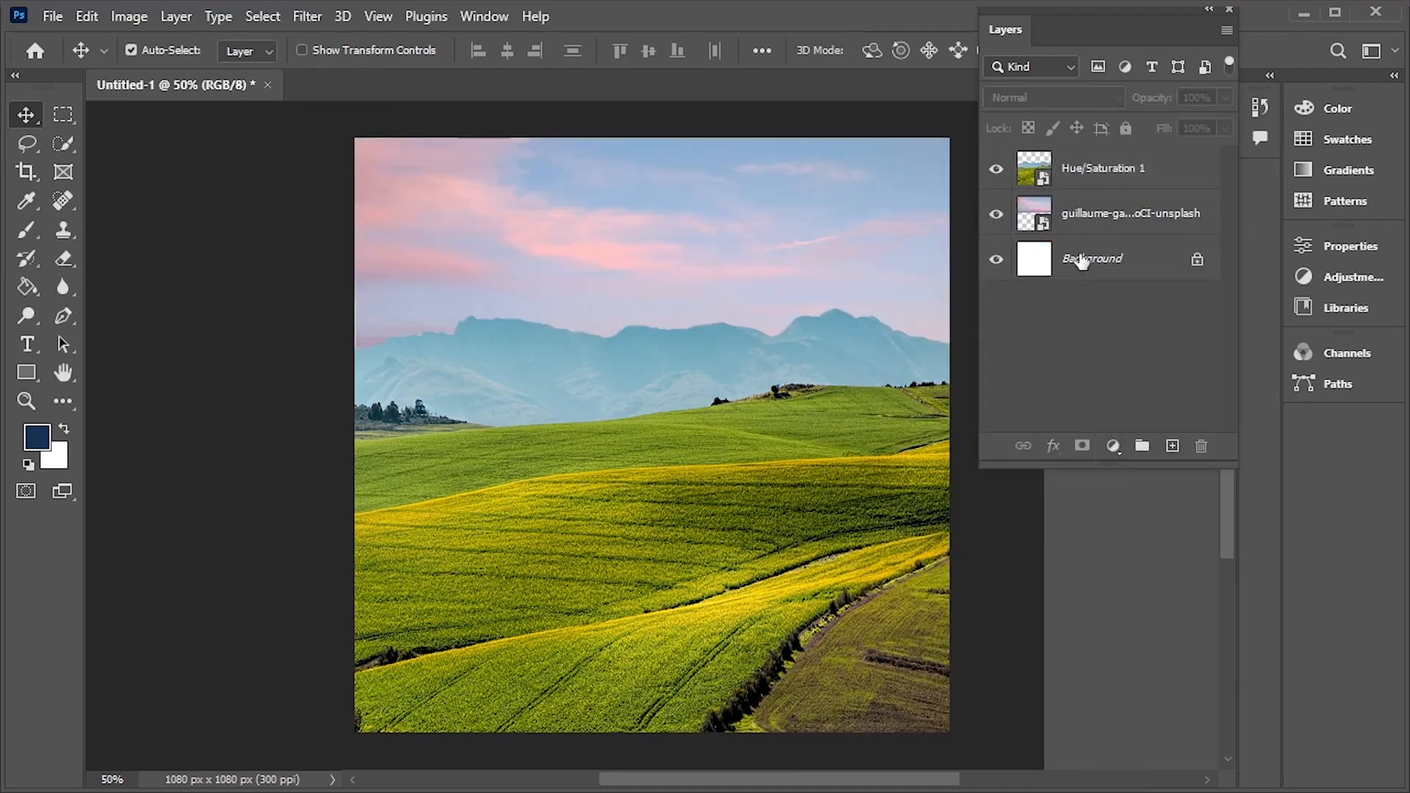
left_click(52, 16)
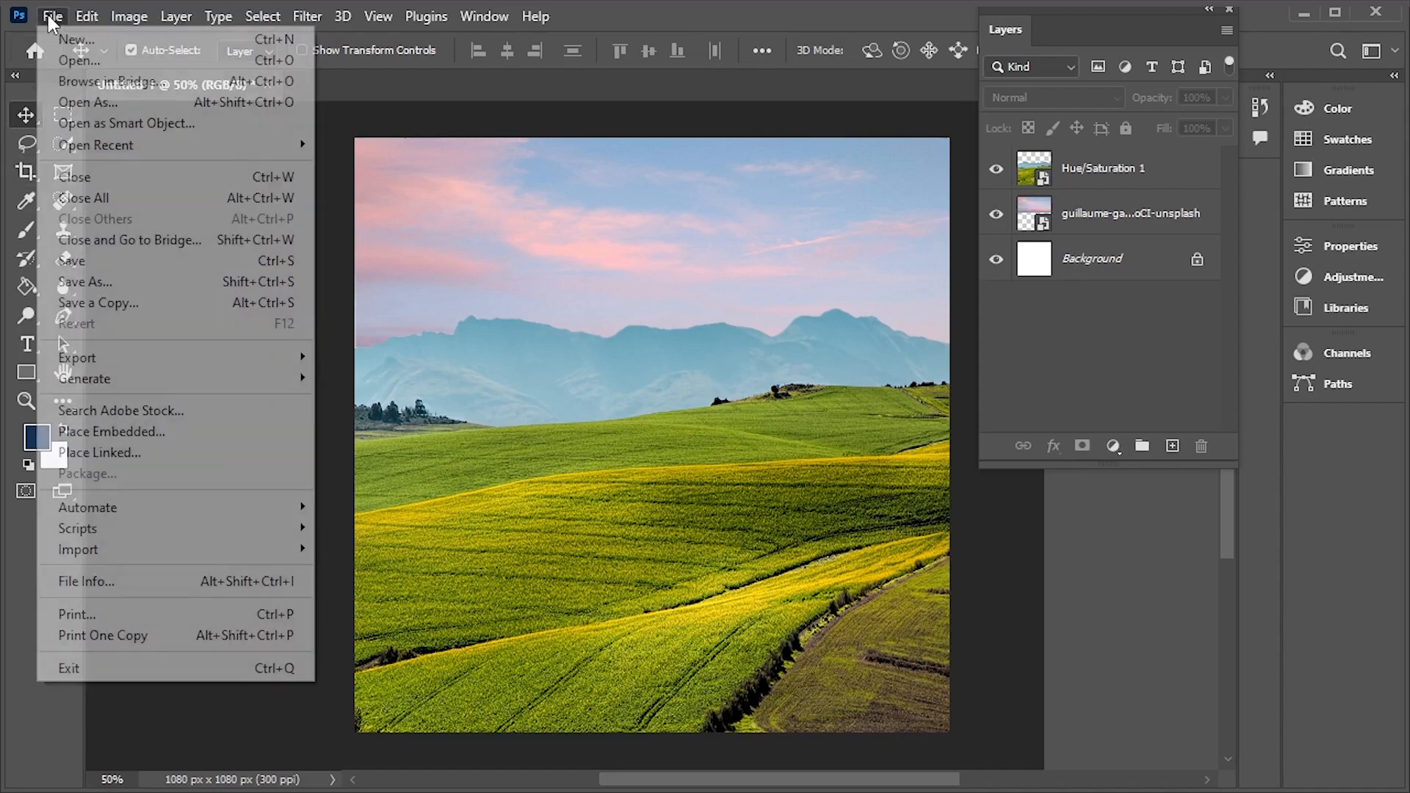
left_click(117, 433)
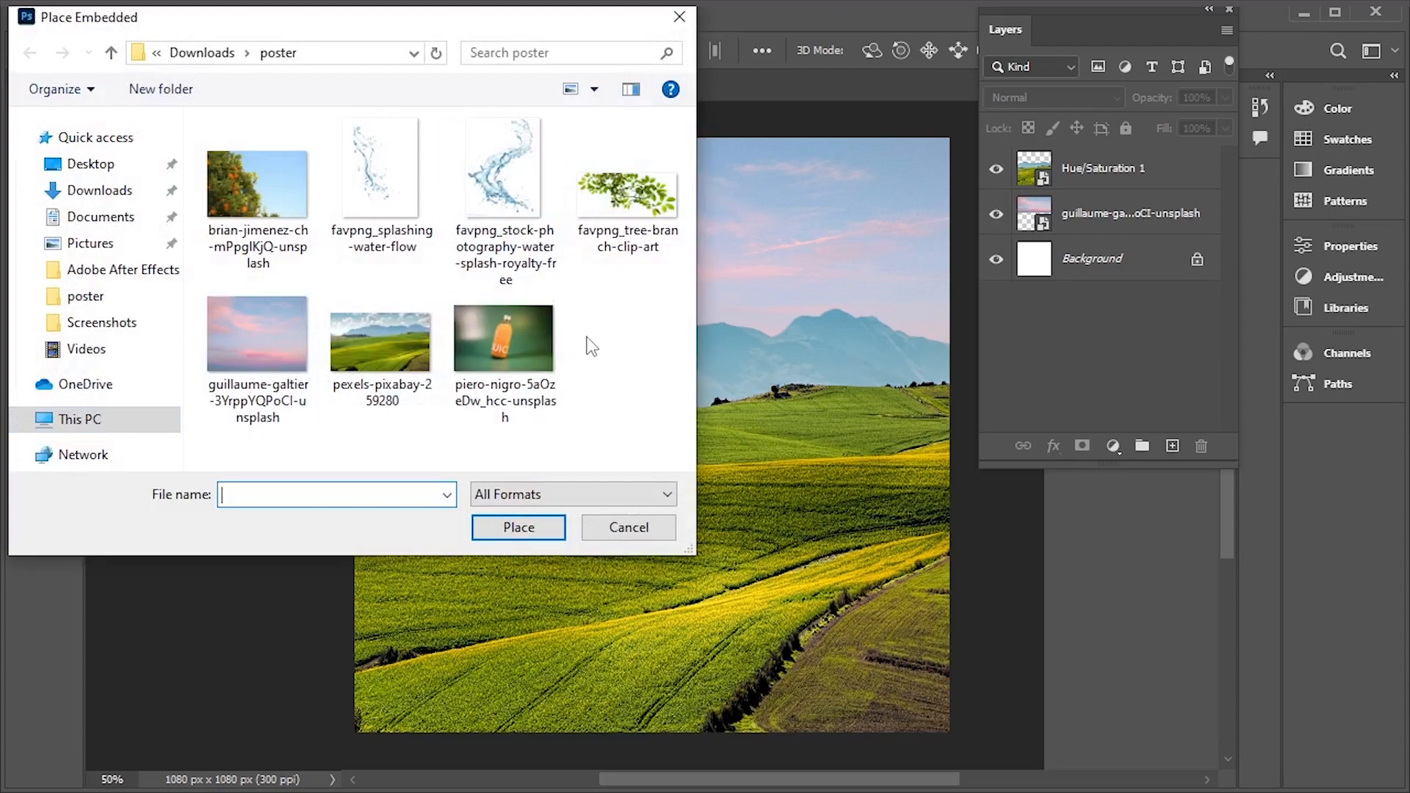
left_click(484, 352)
left_click(520, 527)
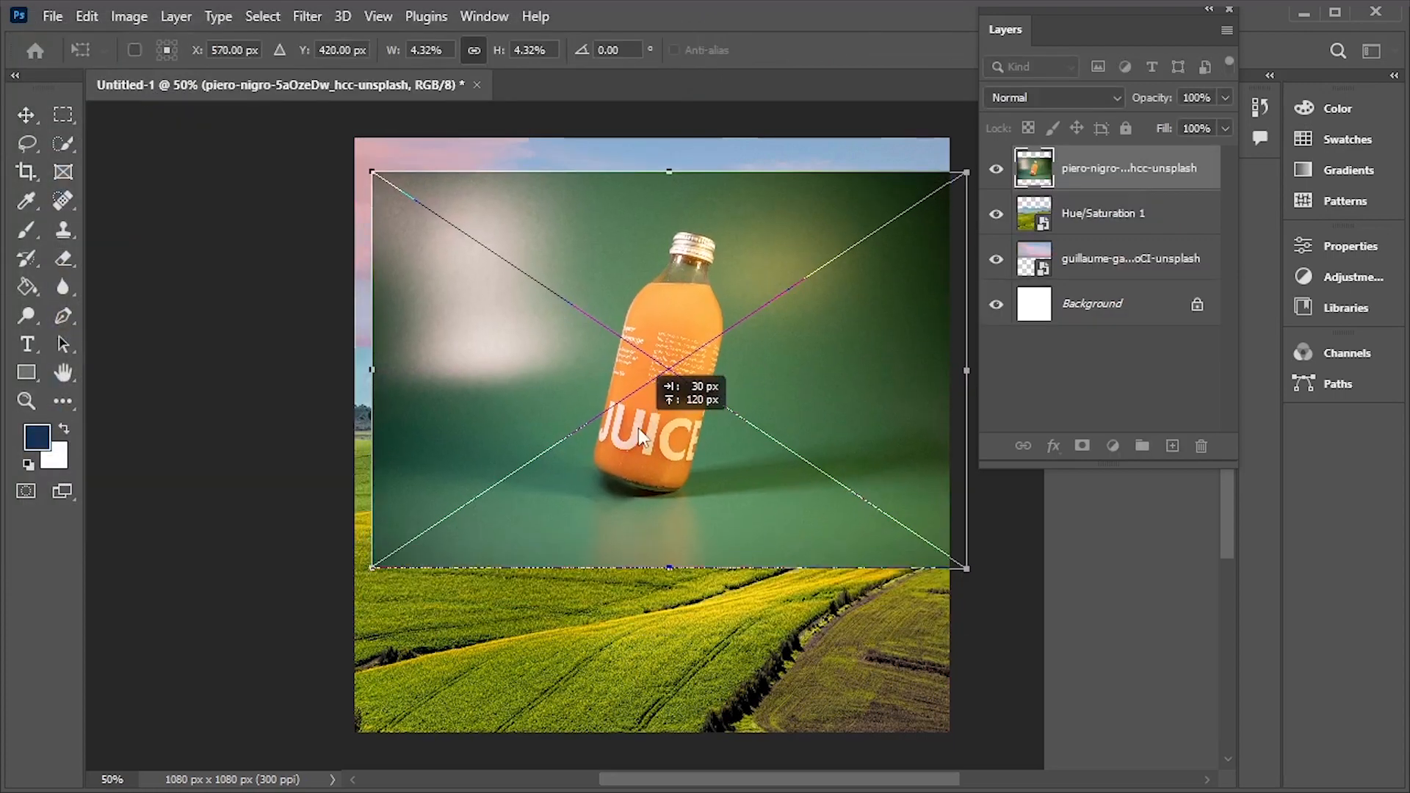
left_click_drag(639, 433, 623, 431)
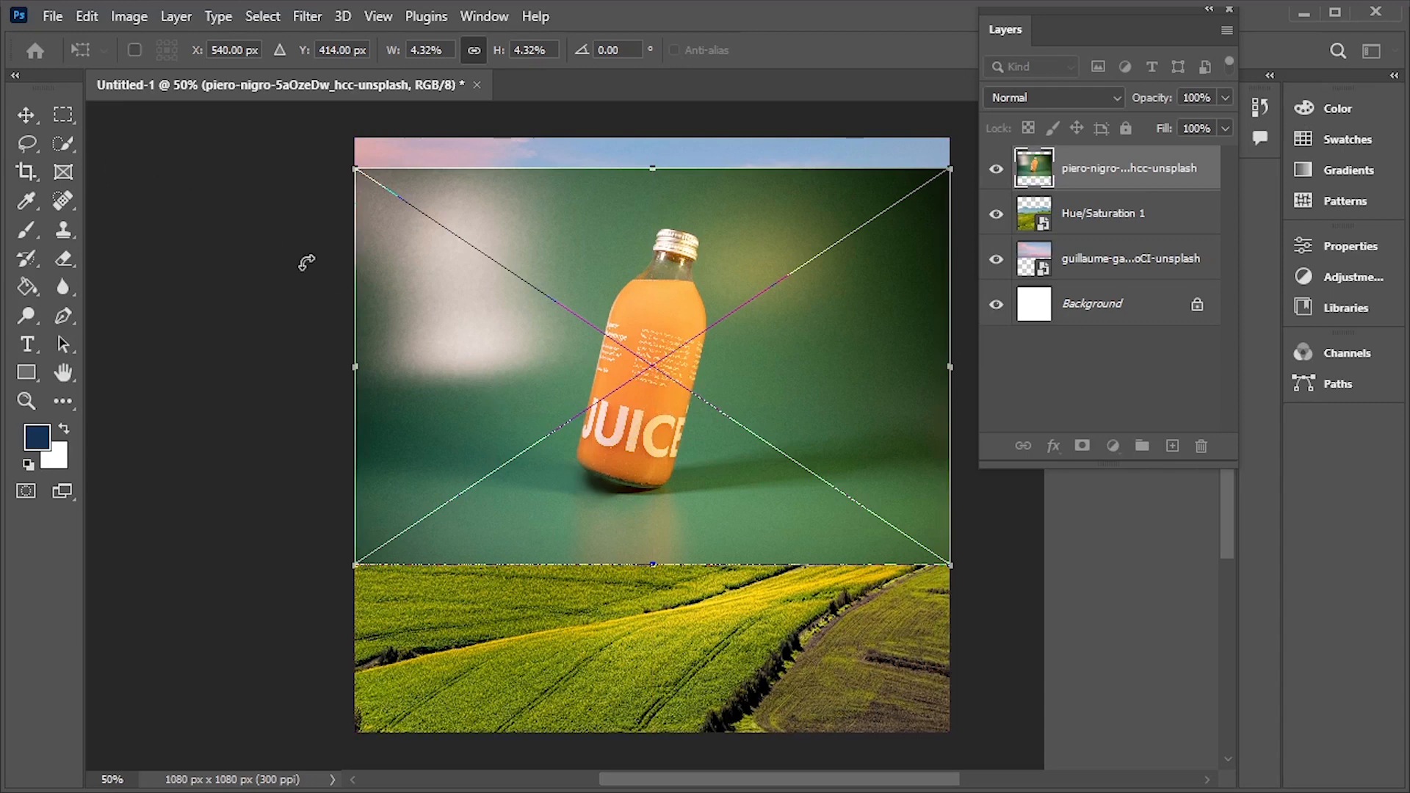
key("Return")
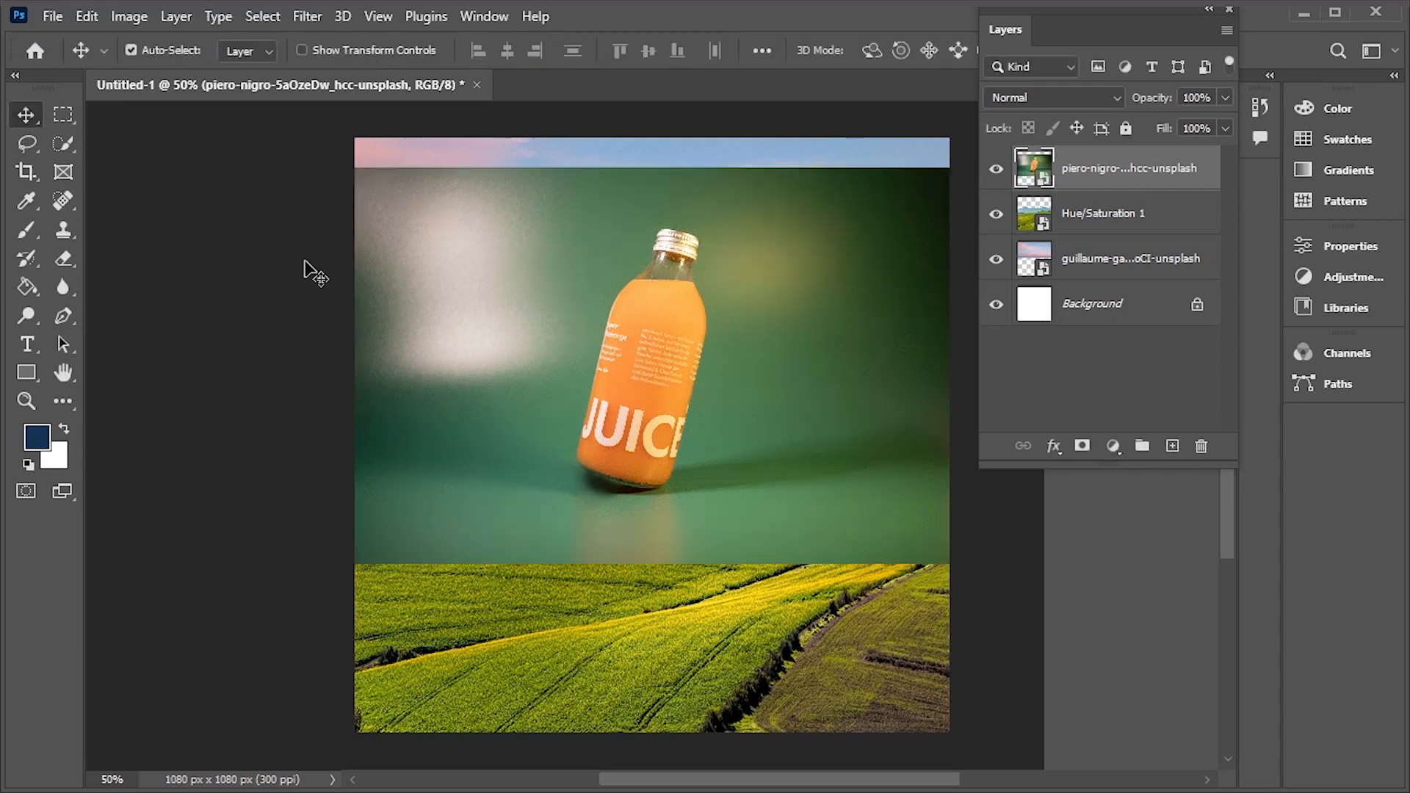
Select the whole bottle including neck and cap with the Quick Selection tool and copy it to a new layer
left_click(72, 149)
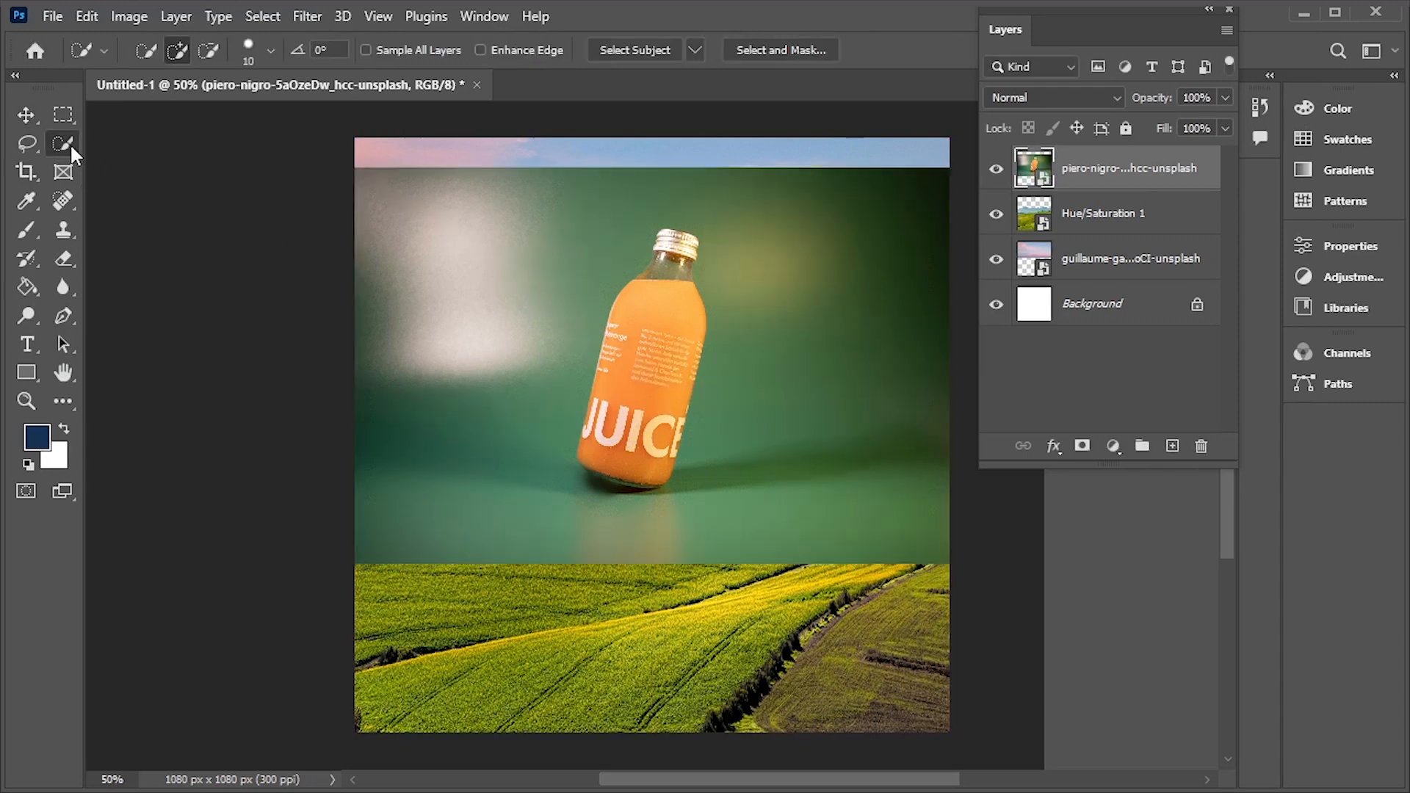
left_click(634, 445)
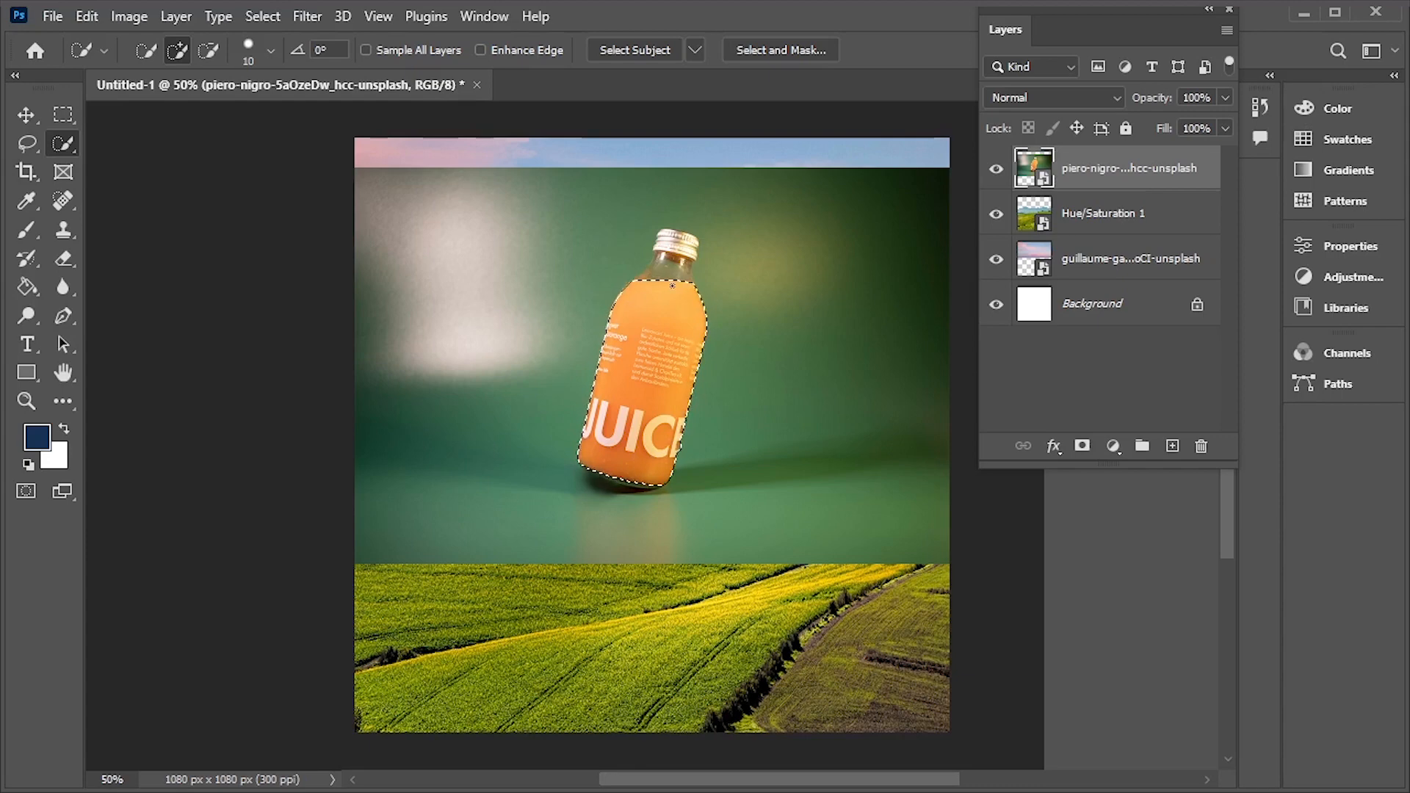
left_click_drag(672, 285, 672, 252)
scroll(652, 293, "up", 5)
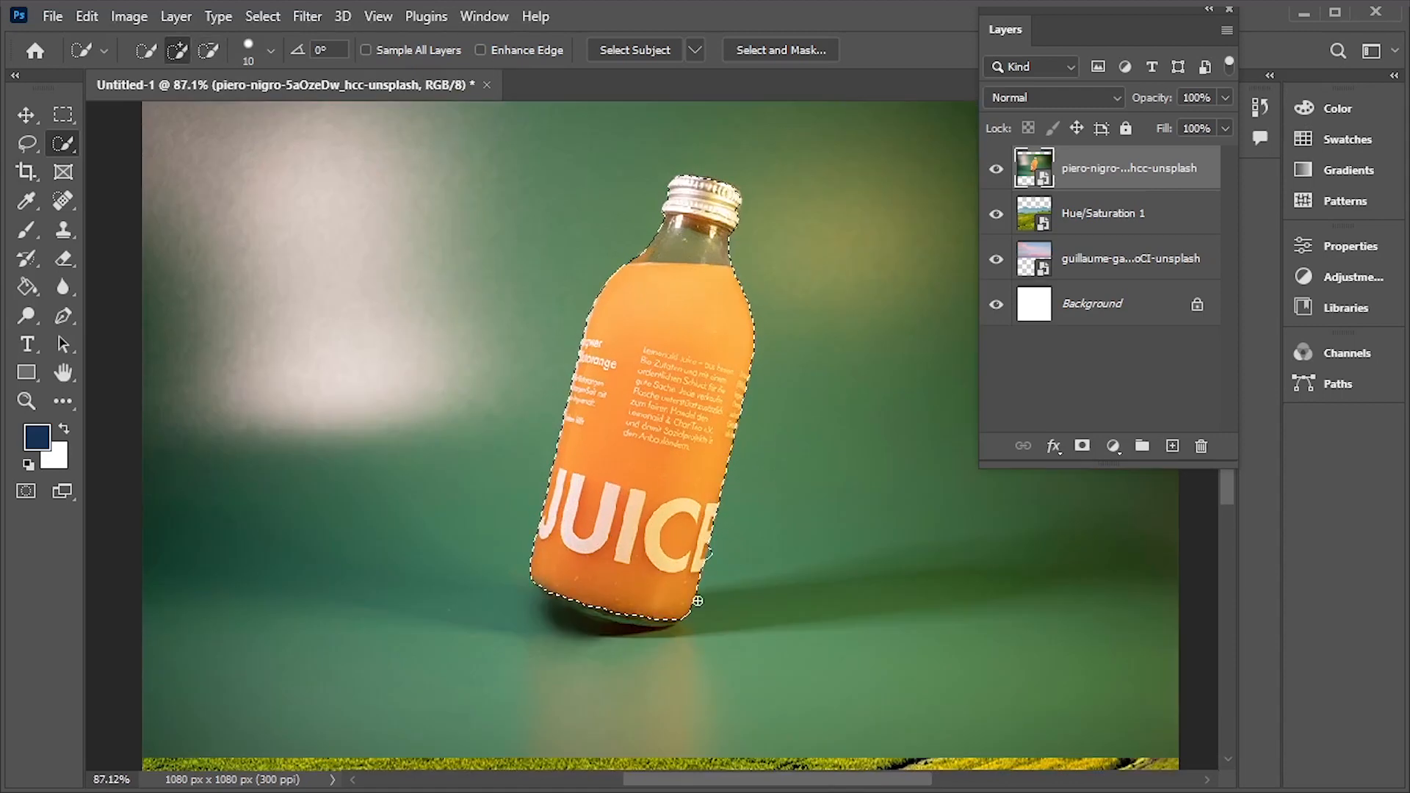
right_click(703, 193)
left_click(804, 343)
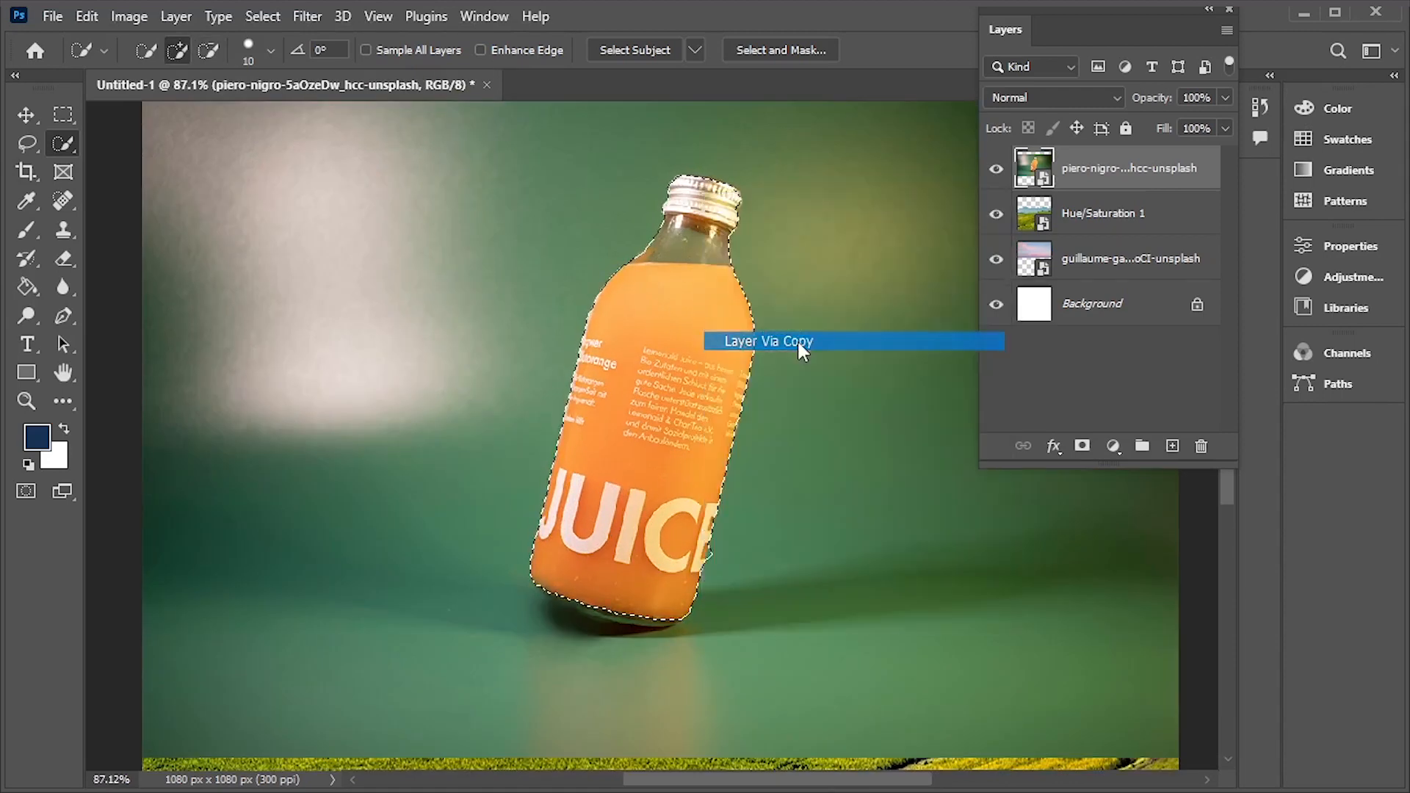
Hide and delete the original juice bottle photo layer, keeping only the cut-out bottle
left_click(996, 215)
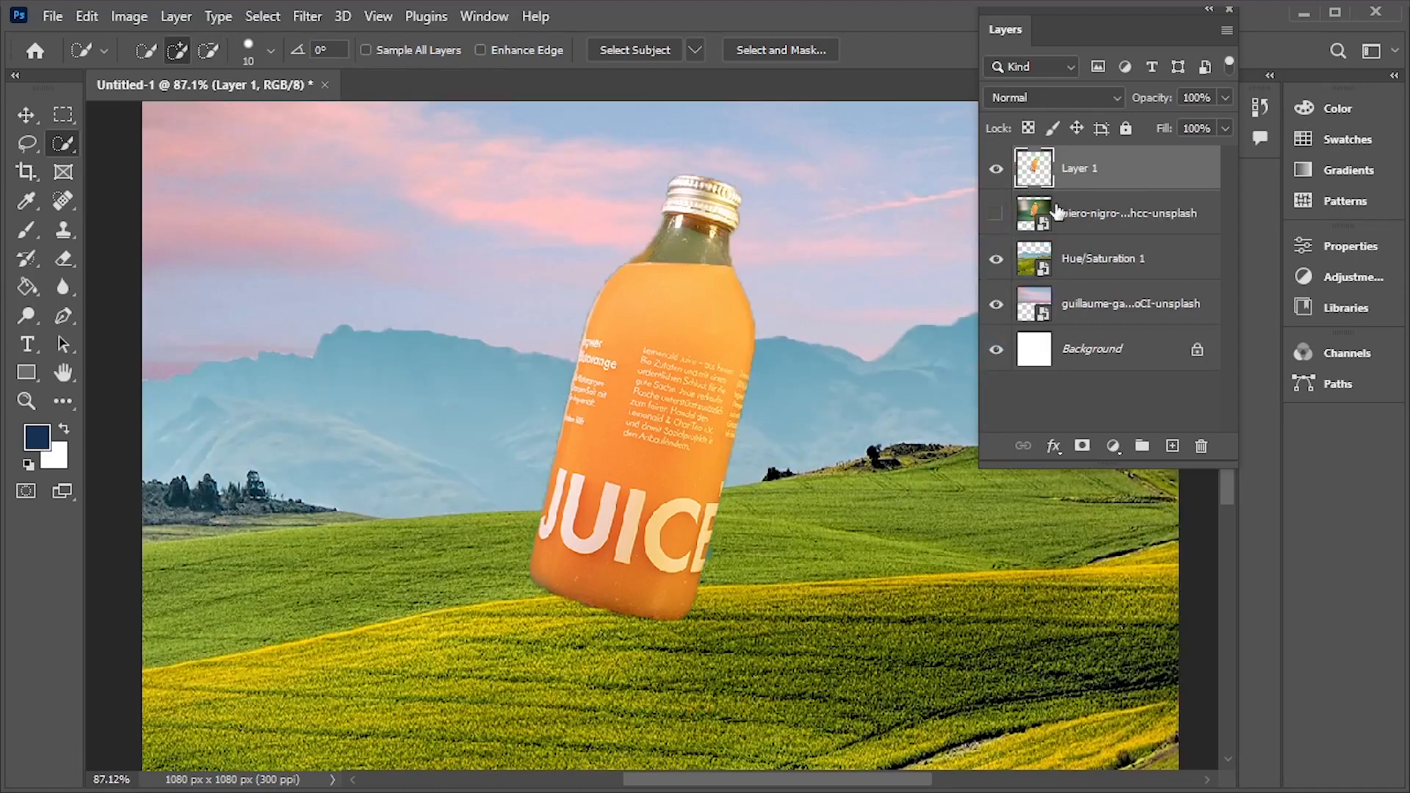
left_click(1099, 210)
key("Delete")
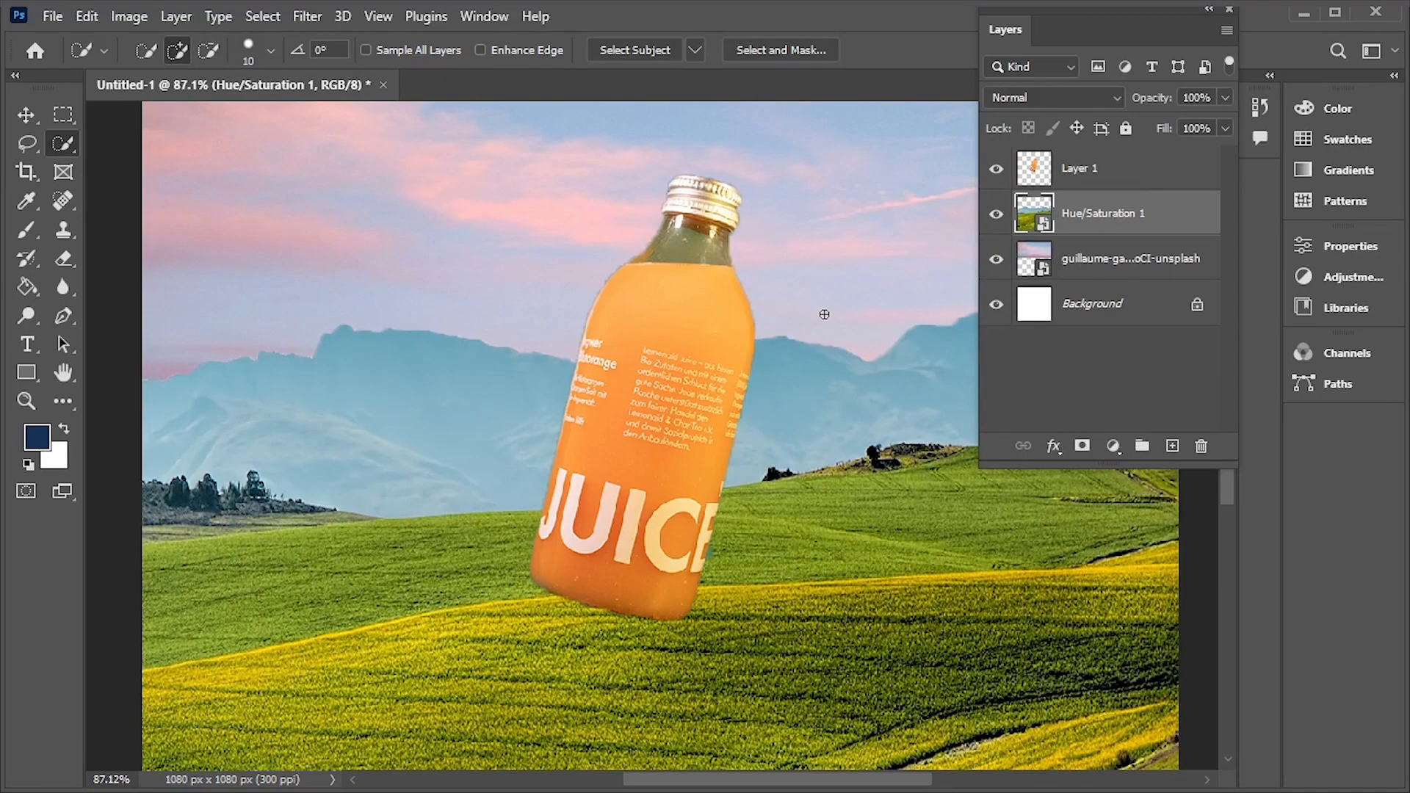
Move the cut-out bottle slightly up and to the right, and reset the foreground and background colours to their defaults
scroll(824, 315, "down", 5)
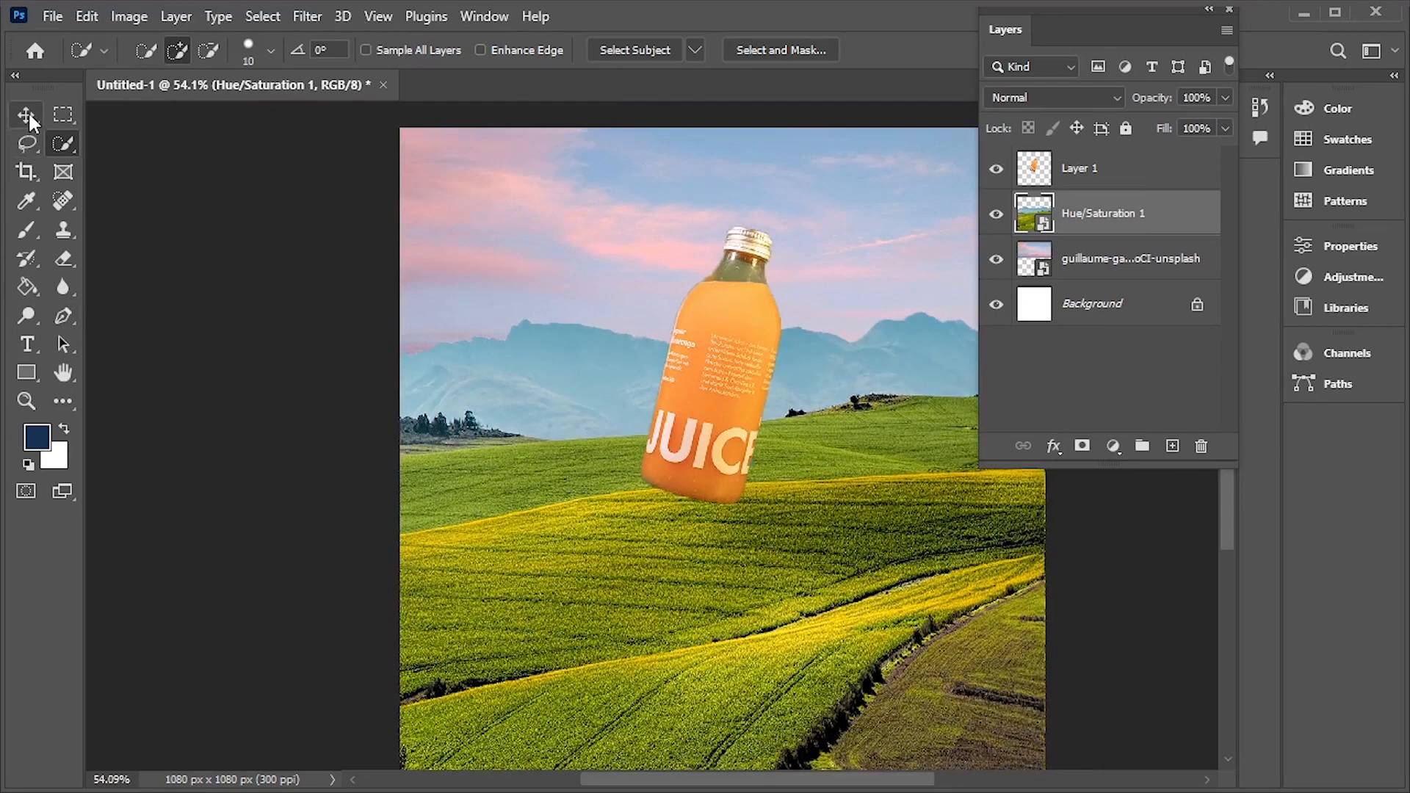
left_click(27, 116)
mouse_move(698, 371)
left_mouse_down()
mouse_move(710, 346)
mouse_move(714, 360)
left_mouse_up()
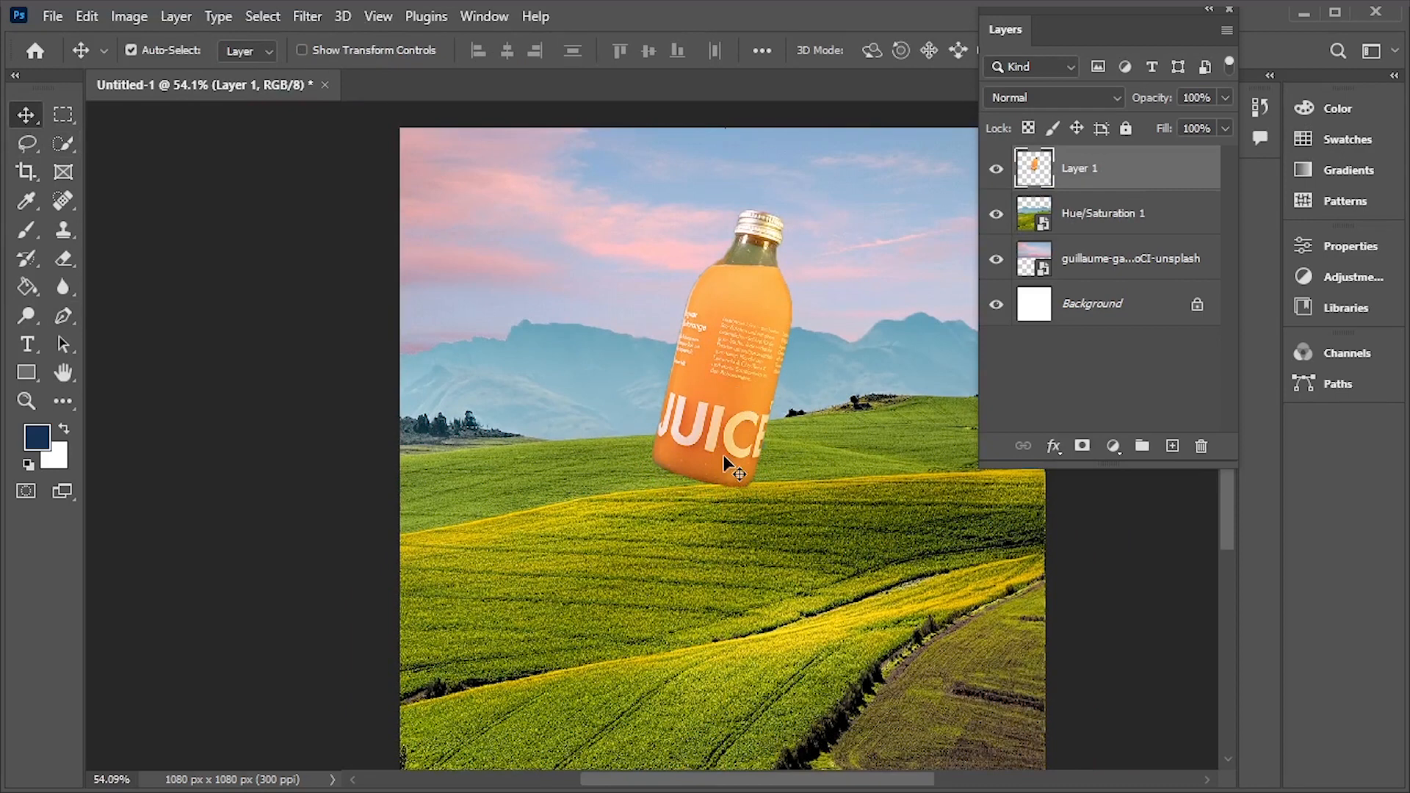
key("g")
key("d")
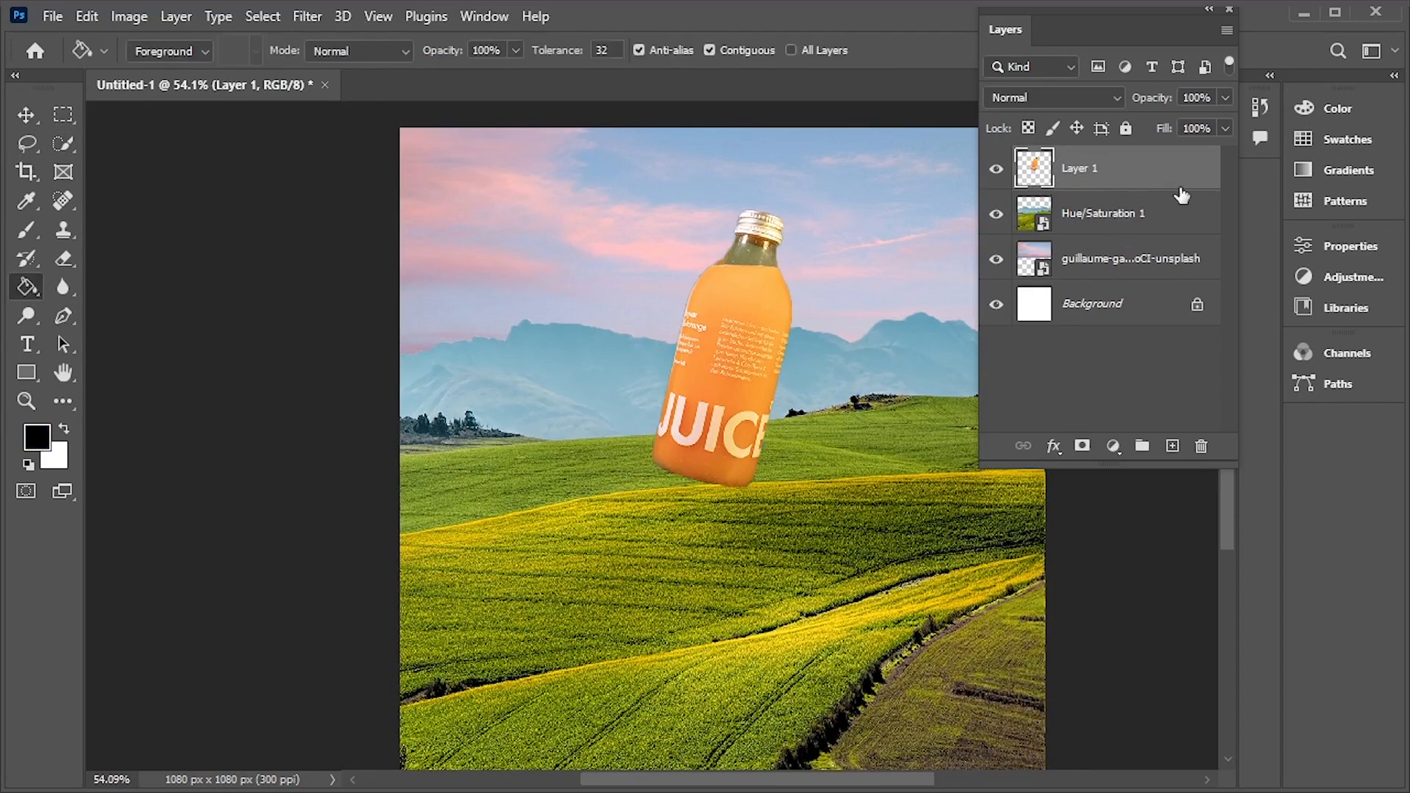
Enable a Drop Shadow layer style on the bottle layer, with the Layer Style dialog moved clear of the bottle
right_click(1108, 178)
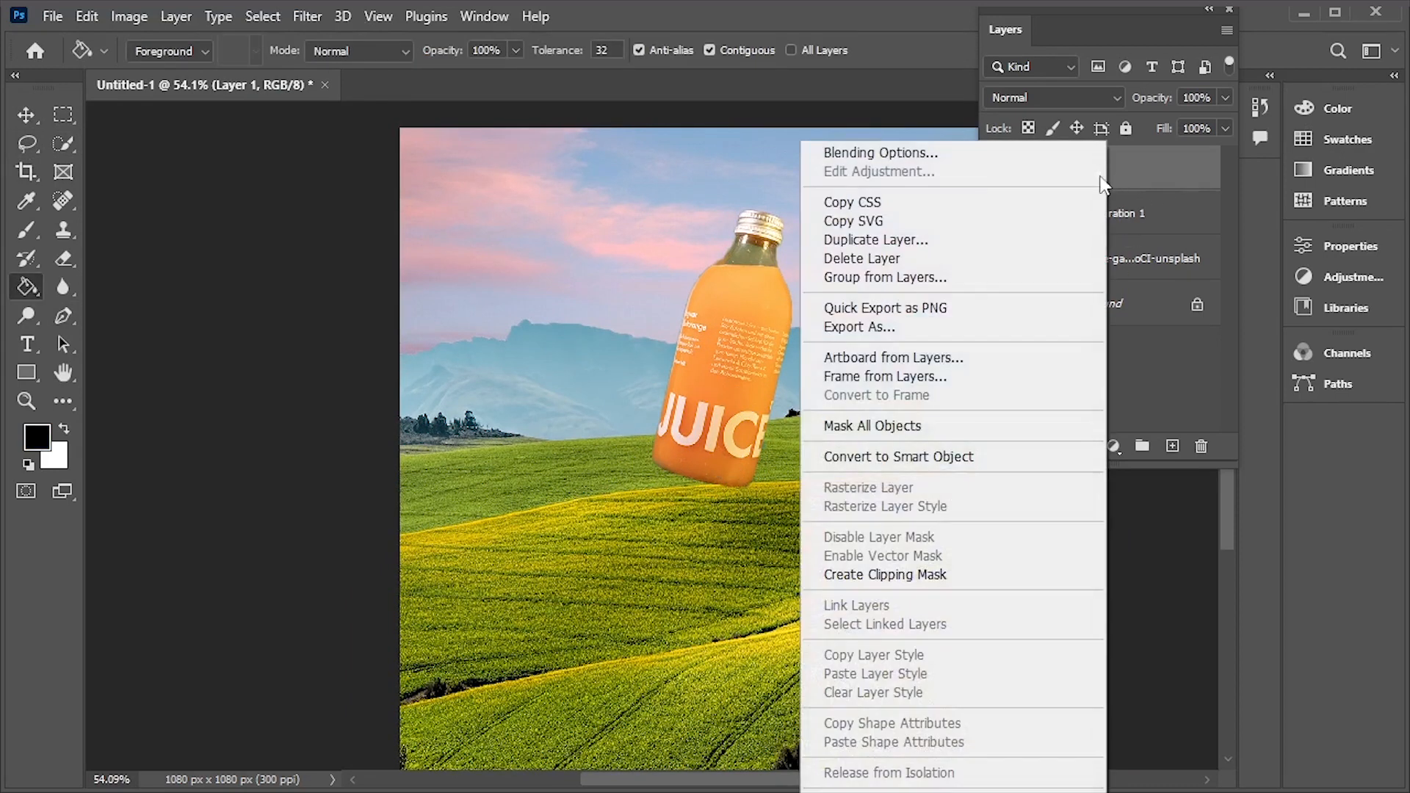
left_click(993, 156)
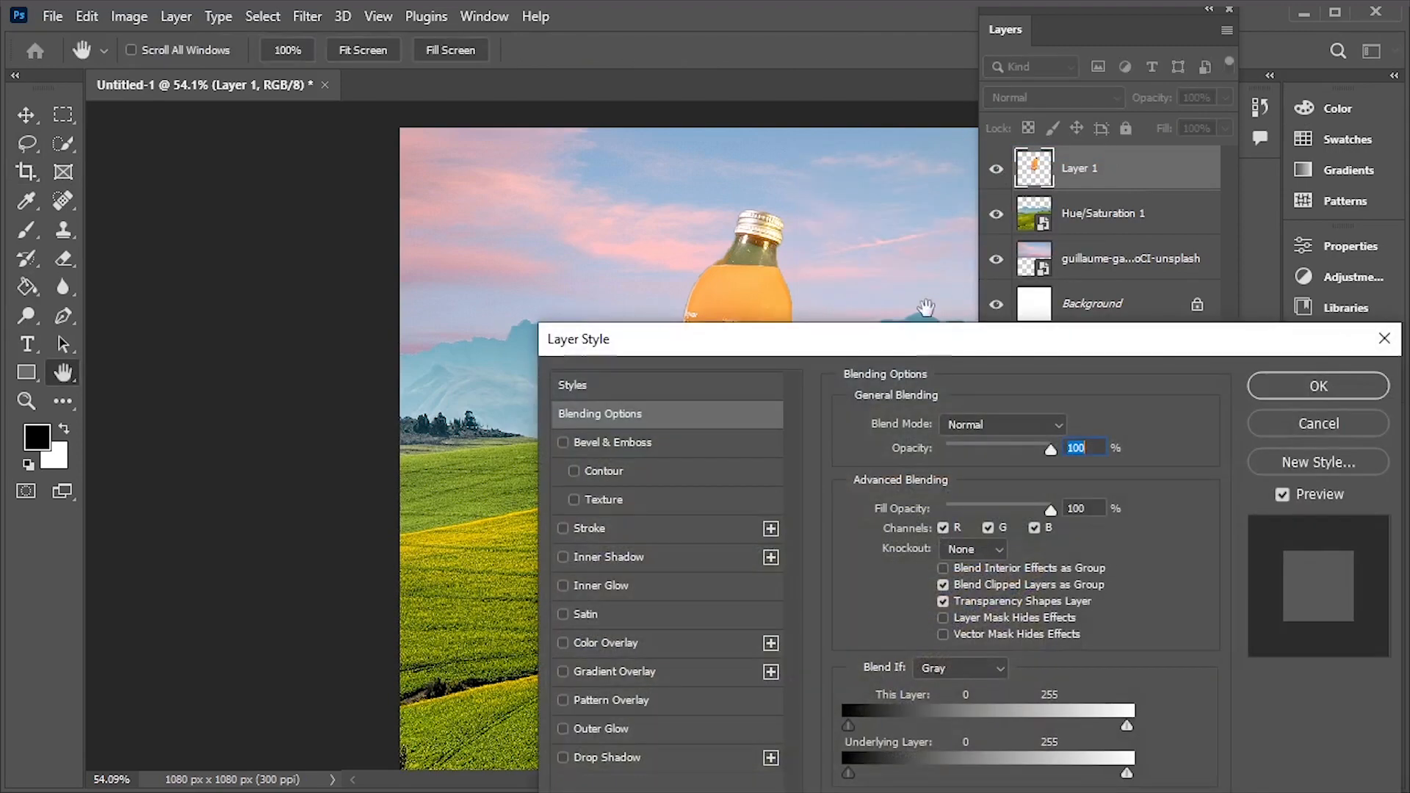
left_click_drag(910, 345, 1190, 118)
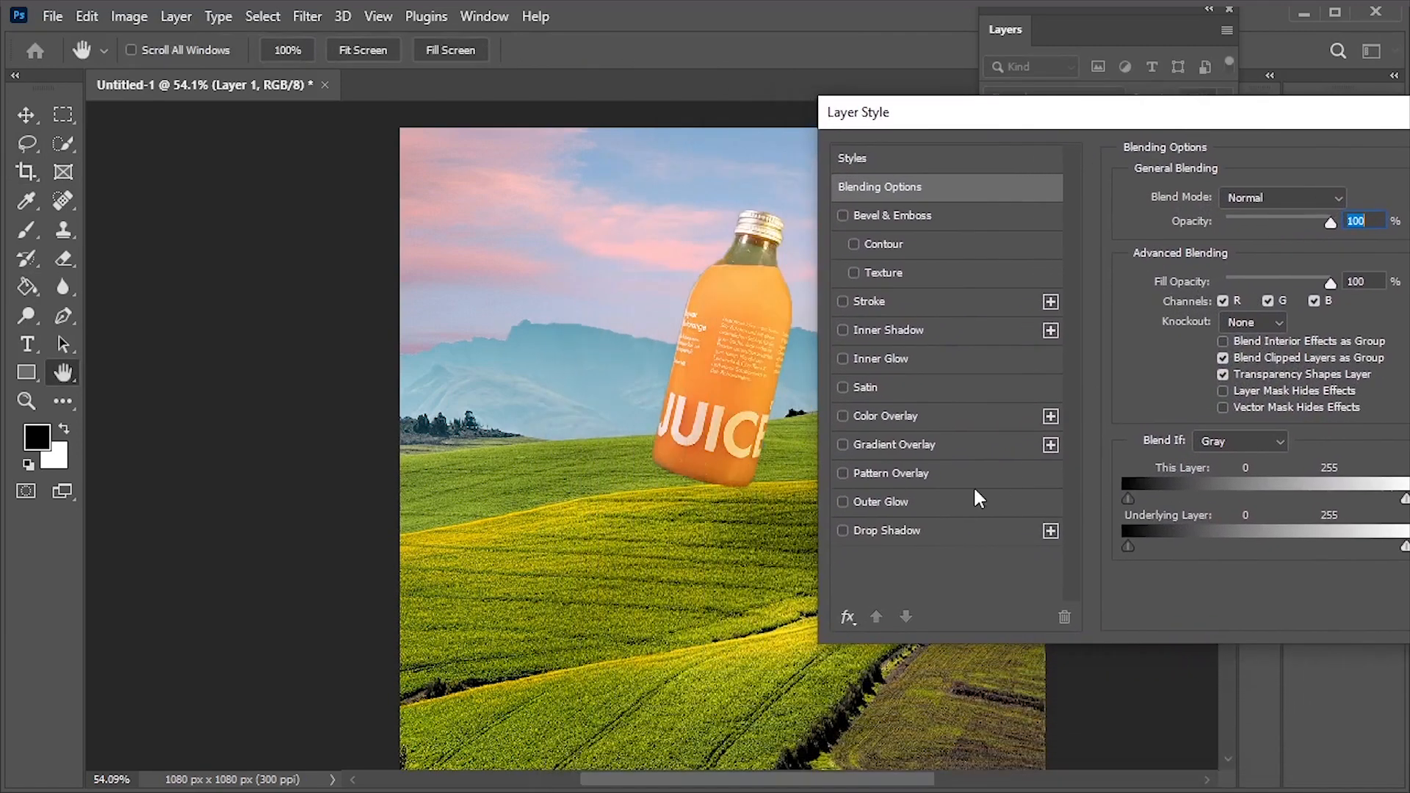
left_click(905, 530)
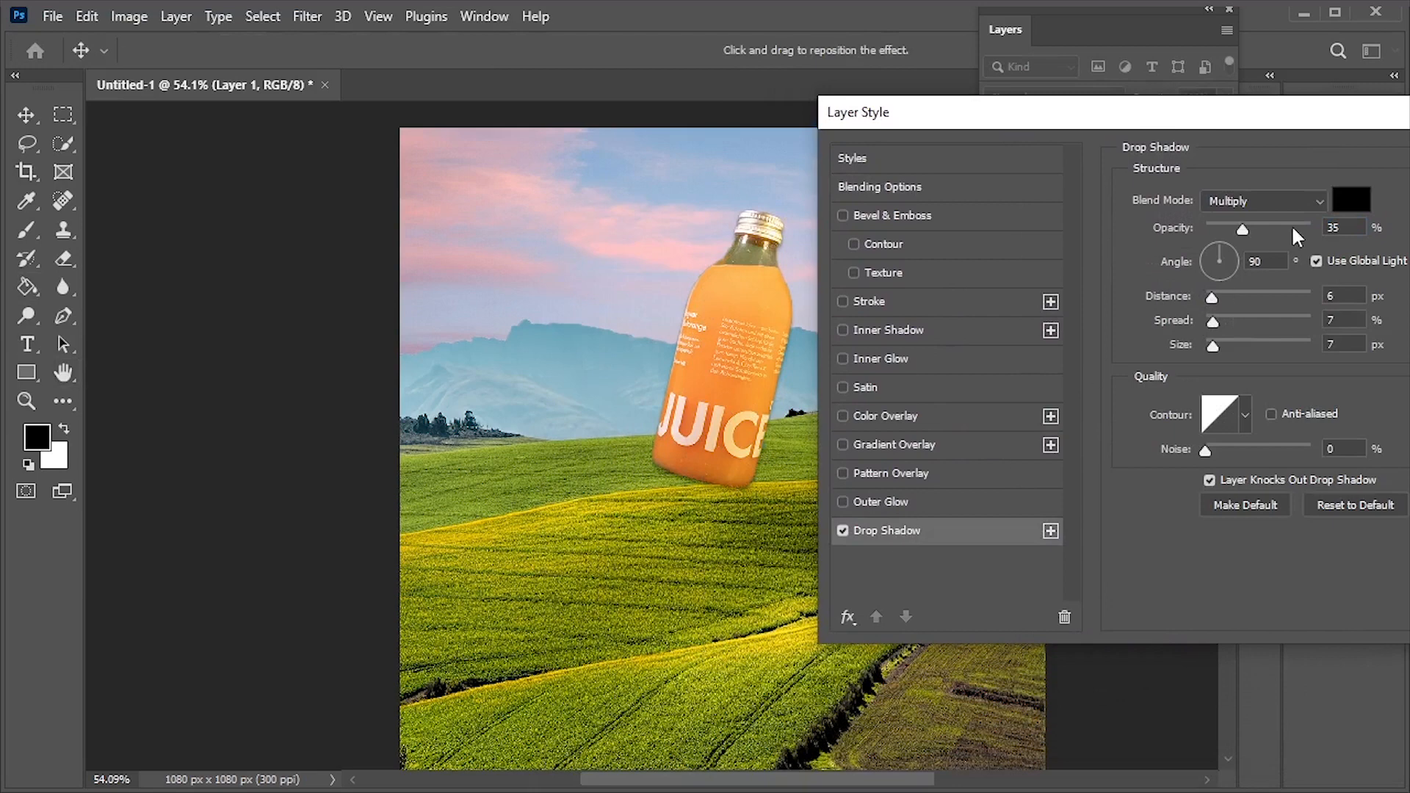
Set the bottle's drop shadow to a 57° angle, 47 px distance, 0% spread and 46 px size, and apply it
left_click_drag(1214, 315, 1285, 317)
left_click_drag(1223, 274, 1212, 243)
left_click_drag(1213, 345, 1239, 345)
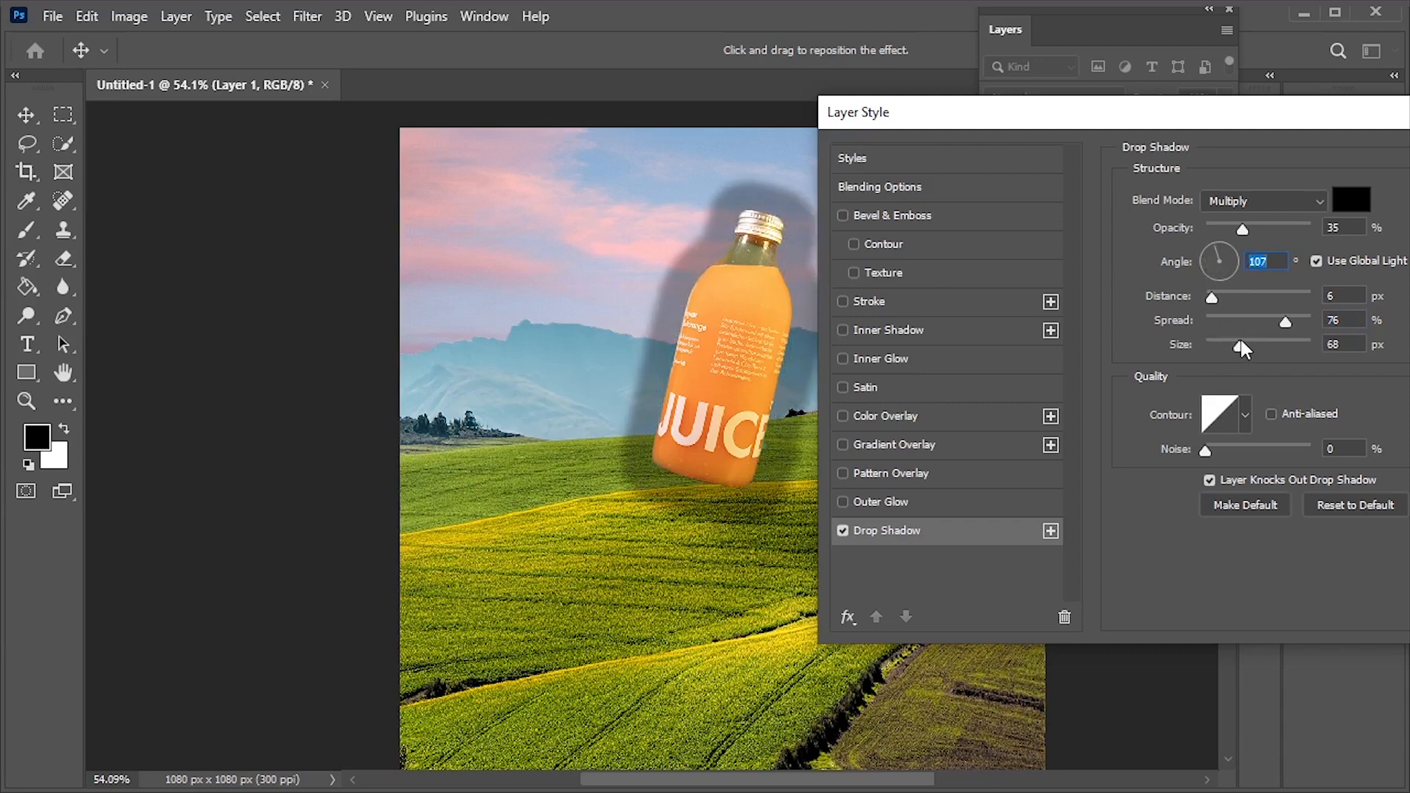
left_click_drag(1211, 297, 1232, 346)
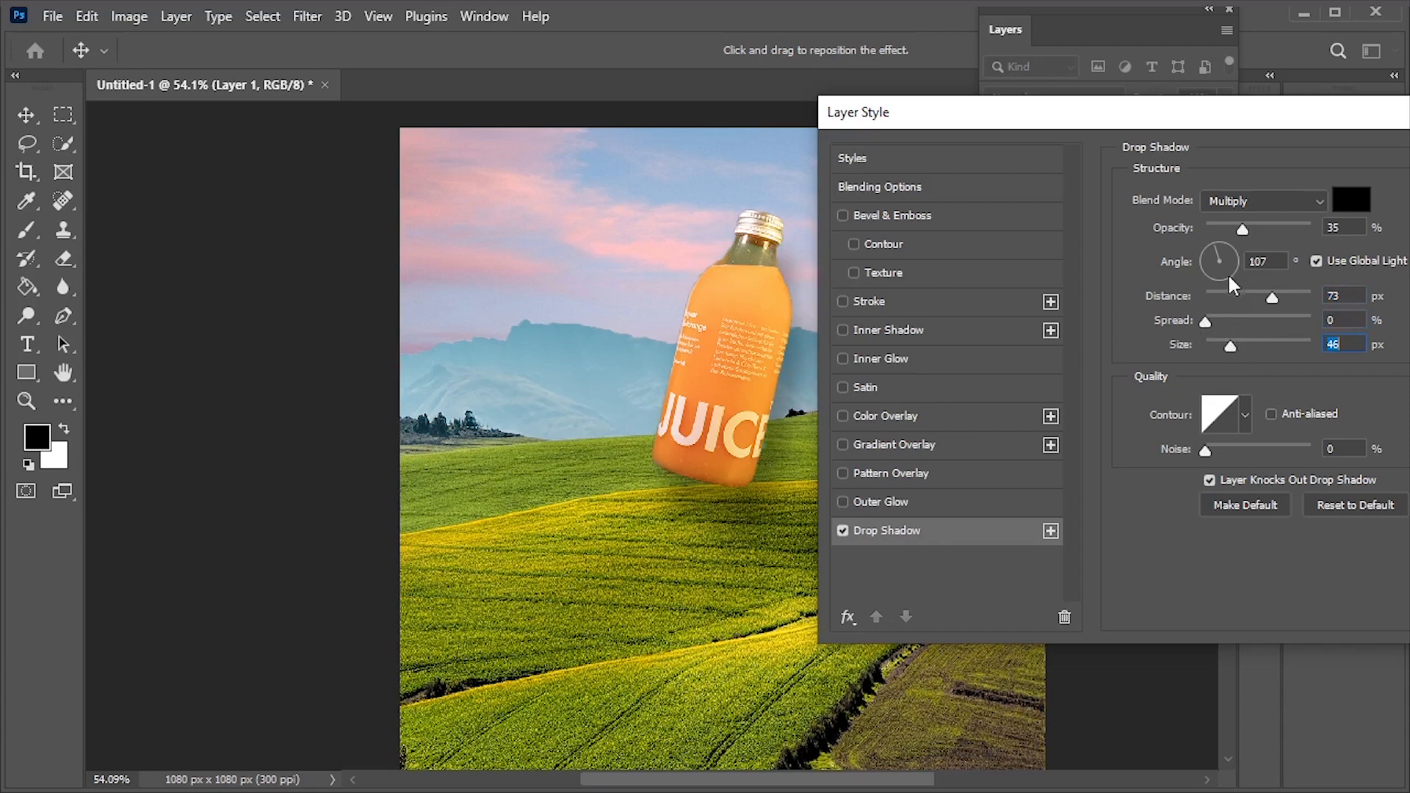
mouse_move(1216, 248)
left_mouse_down()
mouse_move(1239, 277)
mouse_move(1226, 249)
left_mouse_up()
left_click_drag(1271, 297, 1258, 296)
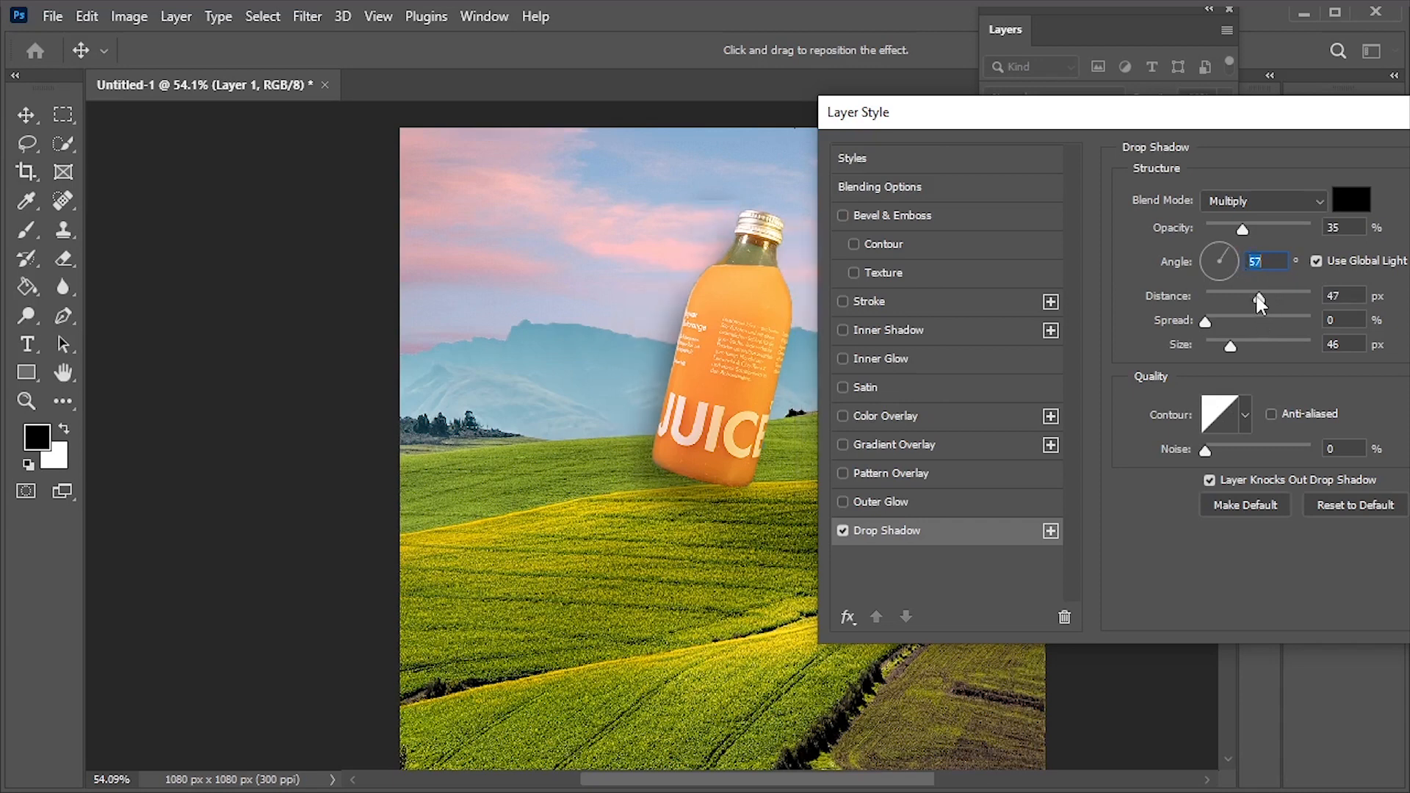
key("Tab")
left_click_drag(1017, 131, 808, 140)
left_click(1342, 178)
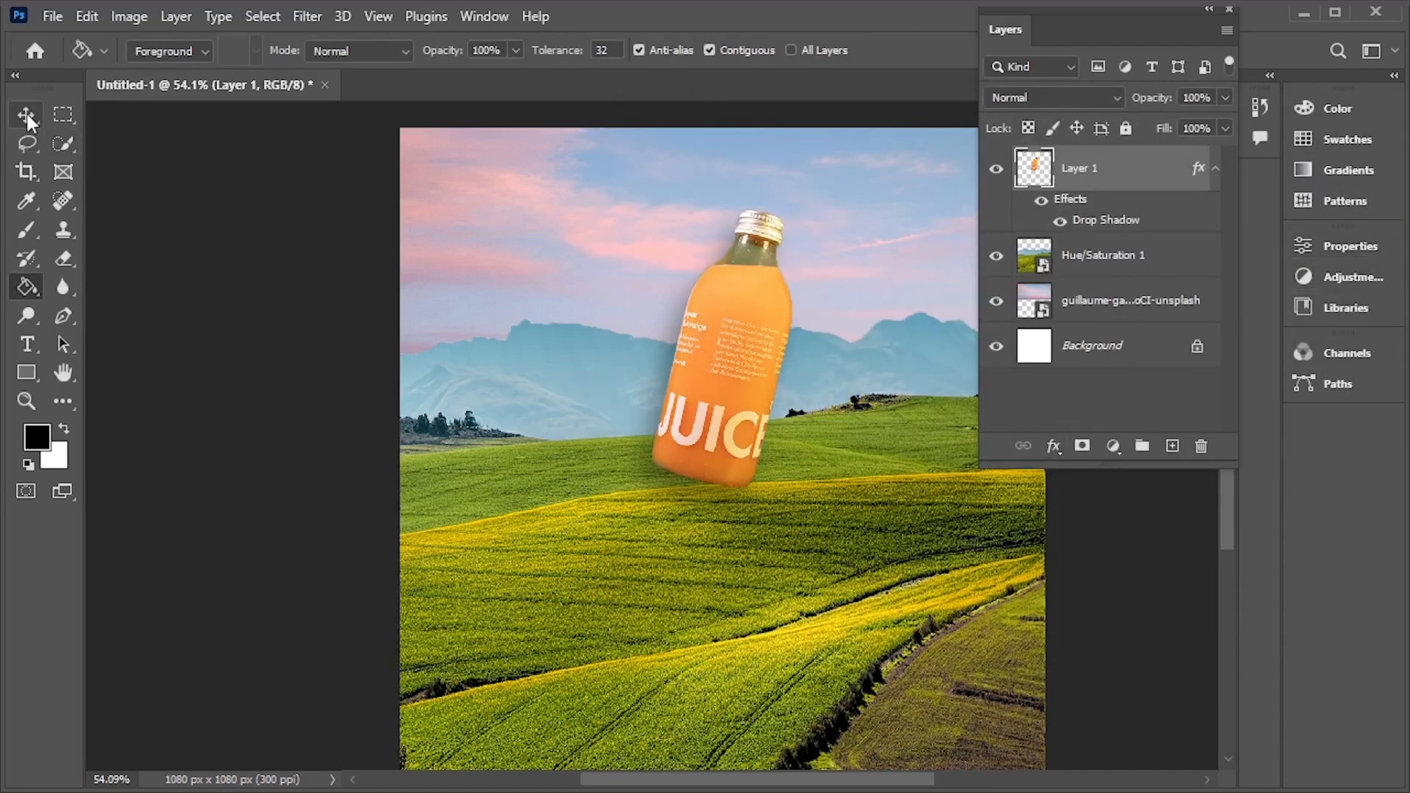
Move the bottle down and right onto the hillside and outline a ground-shadow area beneath its base with the Polygonal Lasso
left_click_drag(812, 371, 856, 394)
key("l")
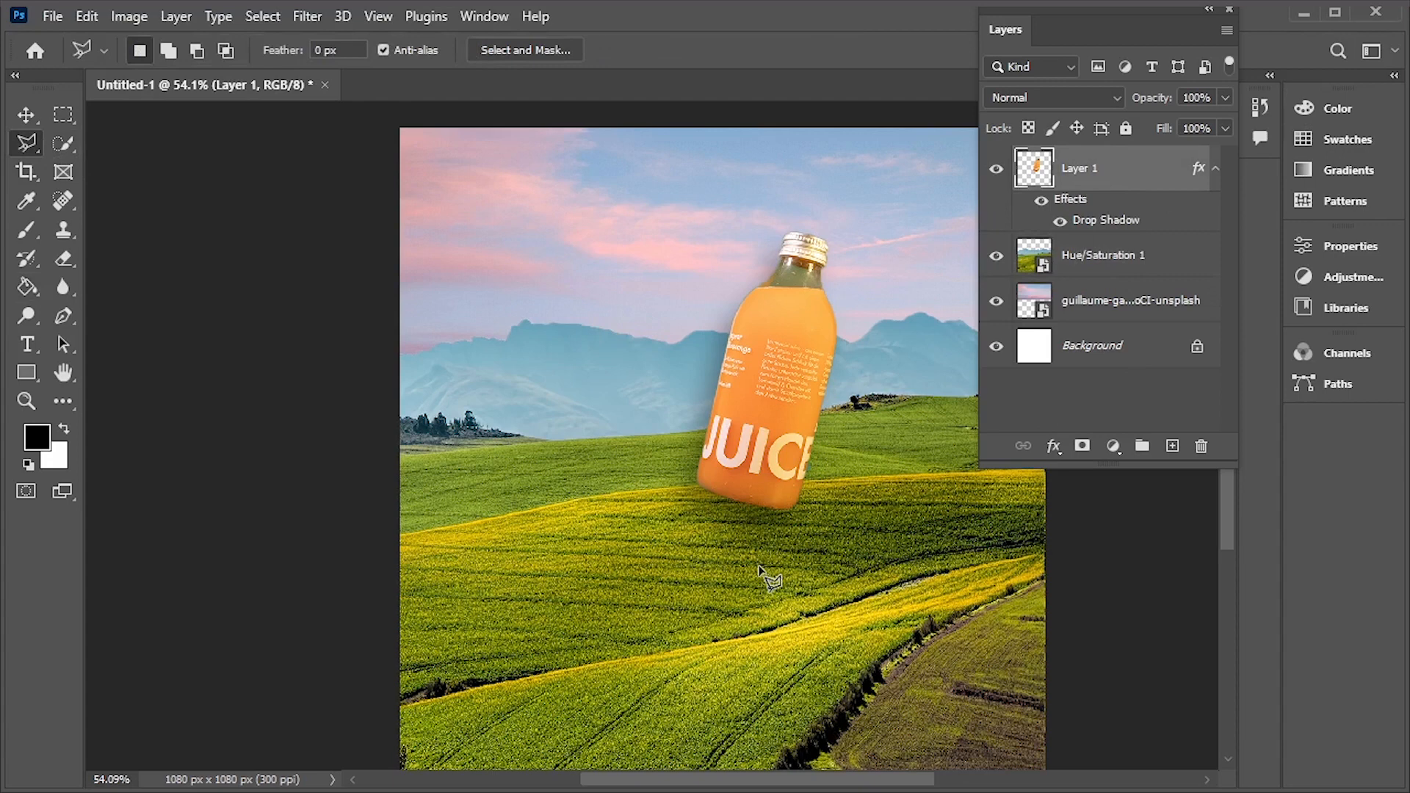
left_click(695, 480)
left_click(798, 500)
left_click(810, 525)
left_click(662, 504)
left_click(589, 505)
left_click(698, 486)
Add a Levels adjustment to the selected area with input black 79, midtone 0.84 and output white 224
left_click(1113, 445)
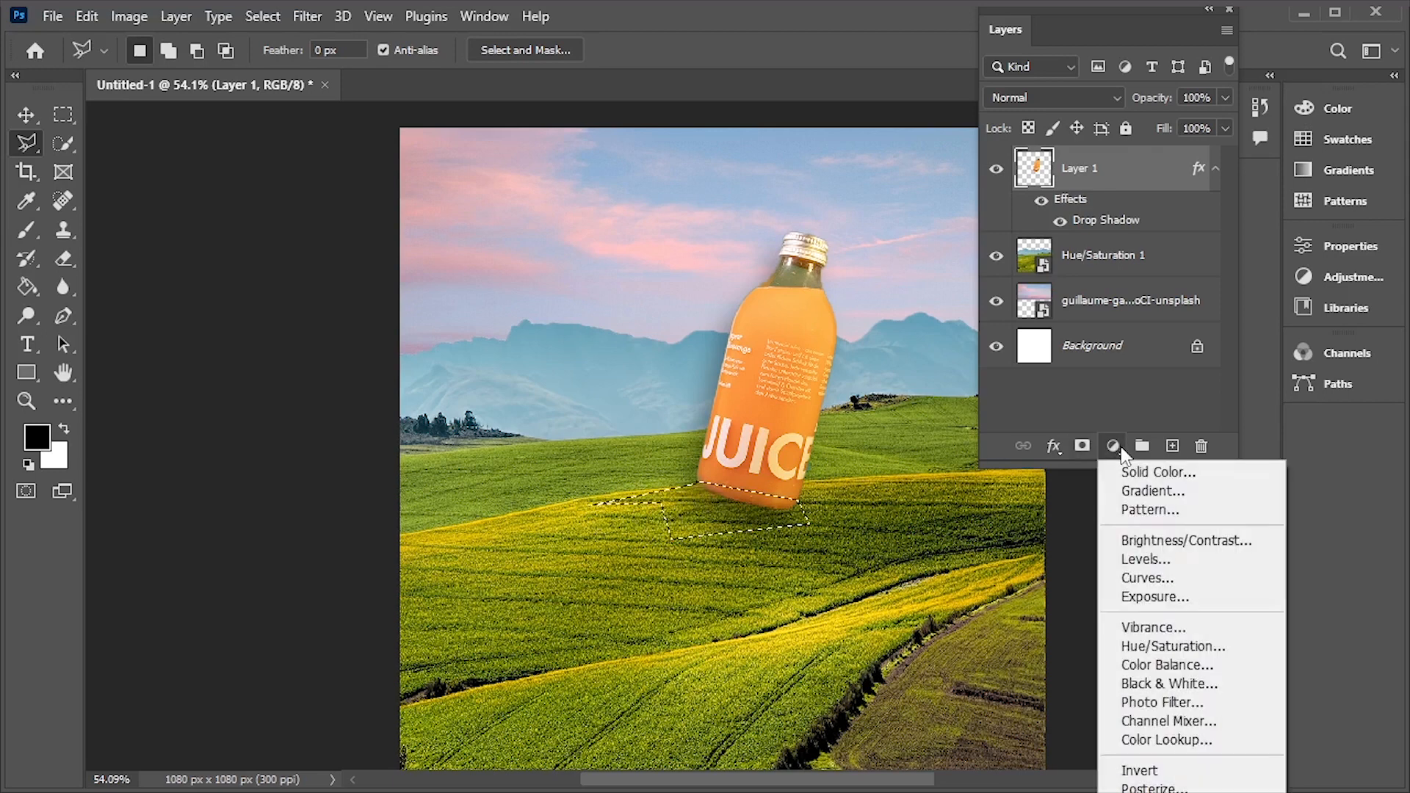
left_click(1156, 559)
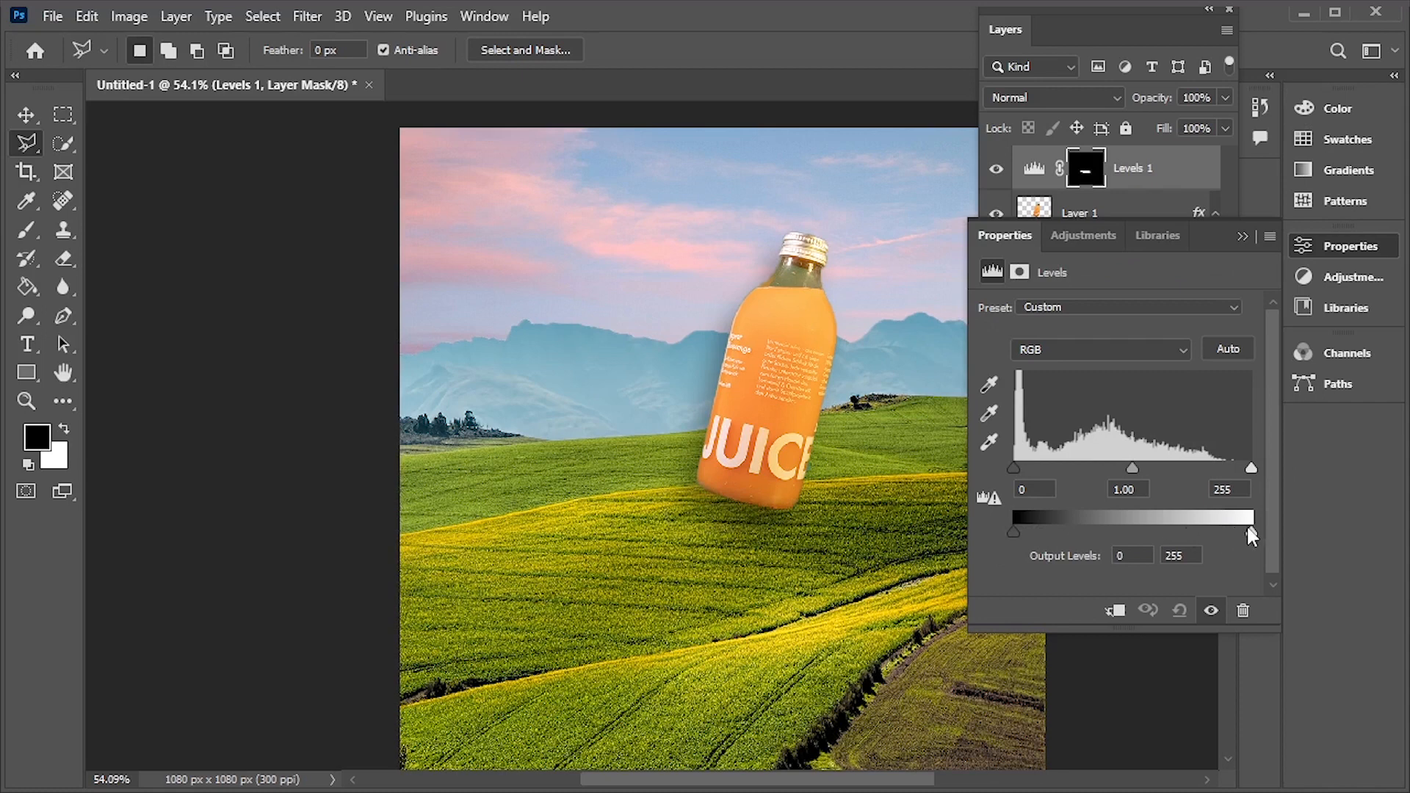
left_click_drag(1247, 532, 1222, 535)
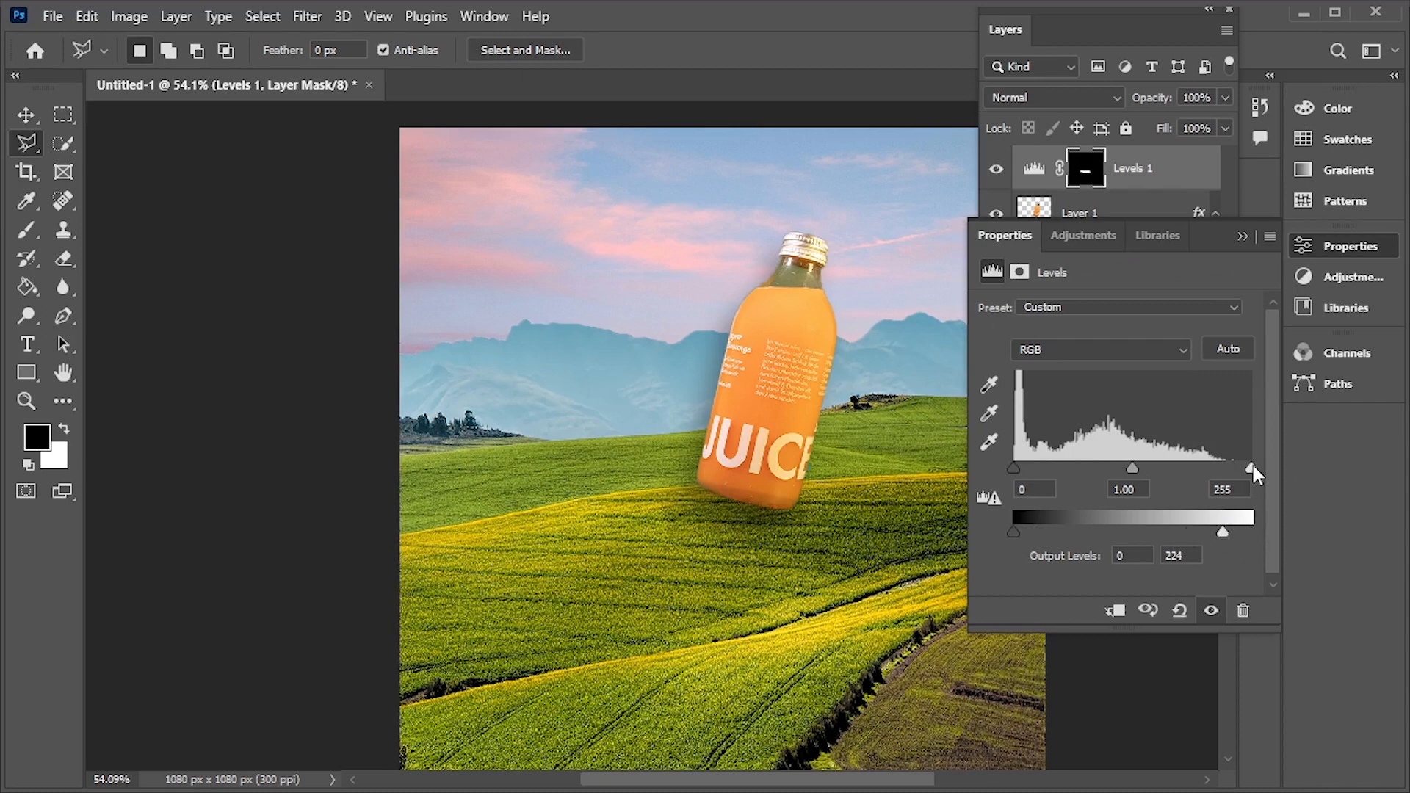
left_click_drag(1014, 468, 1087, 467)
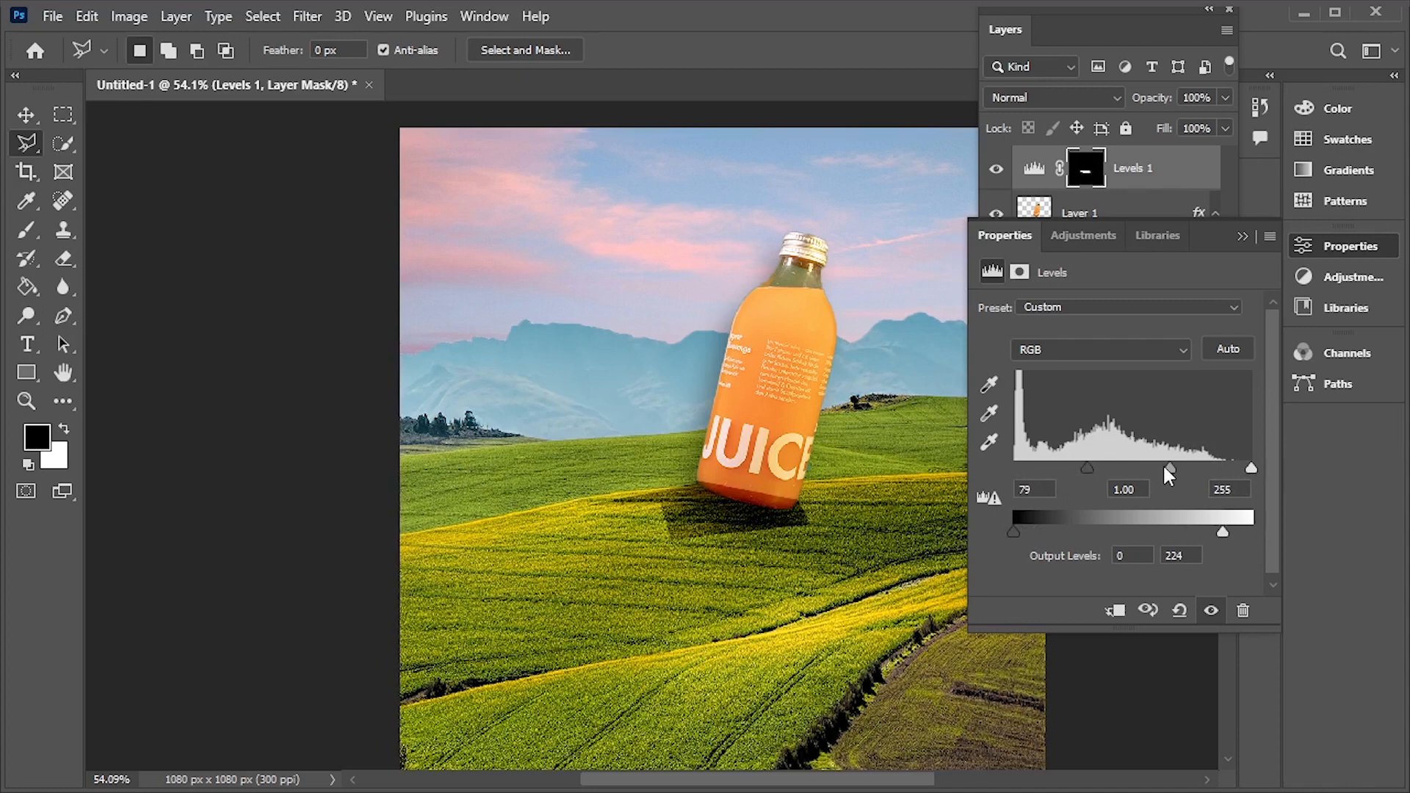
mouse_move(1178, 468)
left_mouse_down()
mouse_move(1201, 466)
mouse_move(1179, 476)
left_mouse_up()
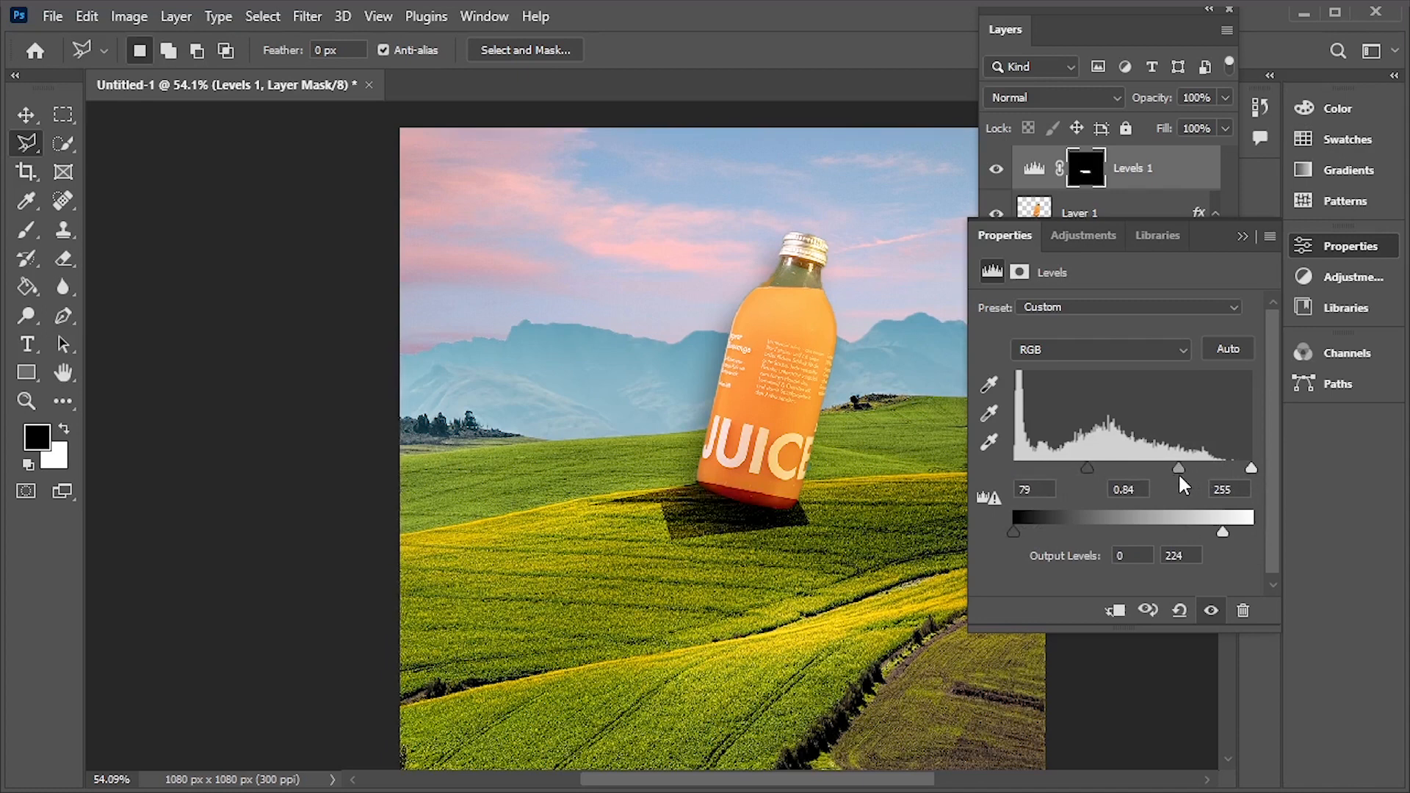
Feather the Levels layer mask by 8.4 px to soften the shadow and collapse the adjustment properties
left_click(1020, 272)
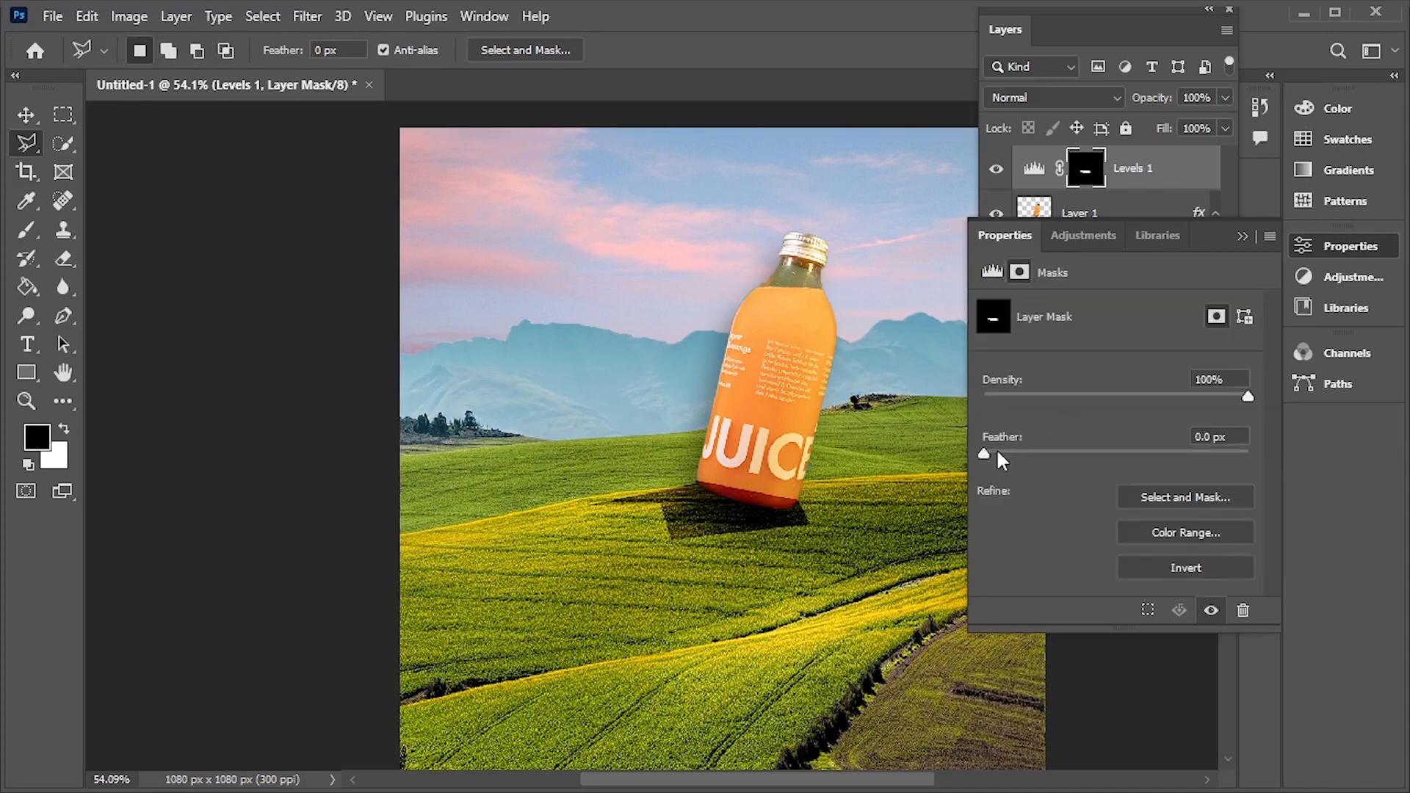
left_click_drag(1031, 457, 1075, 454)
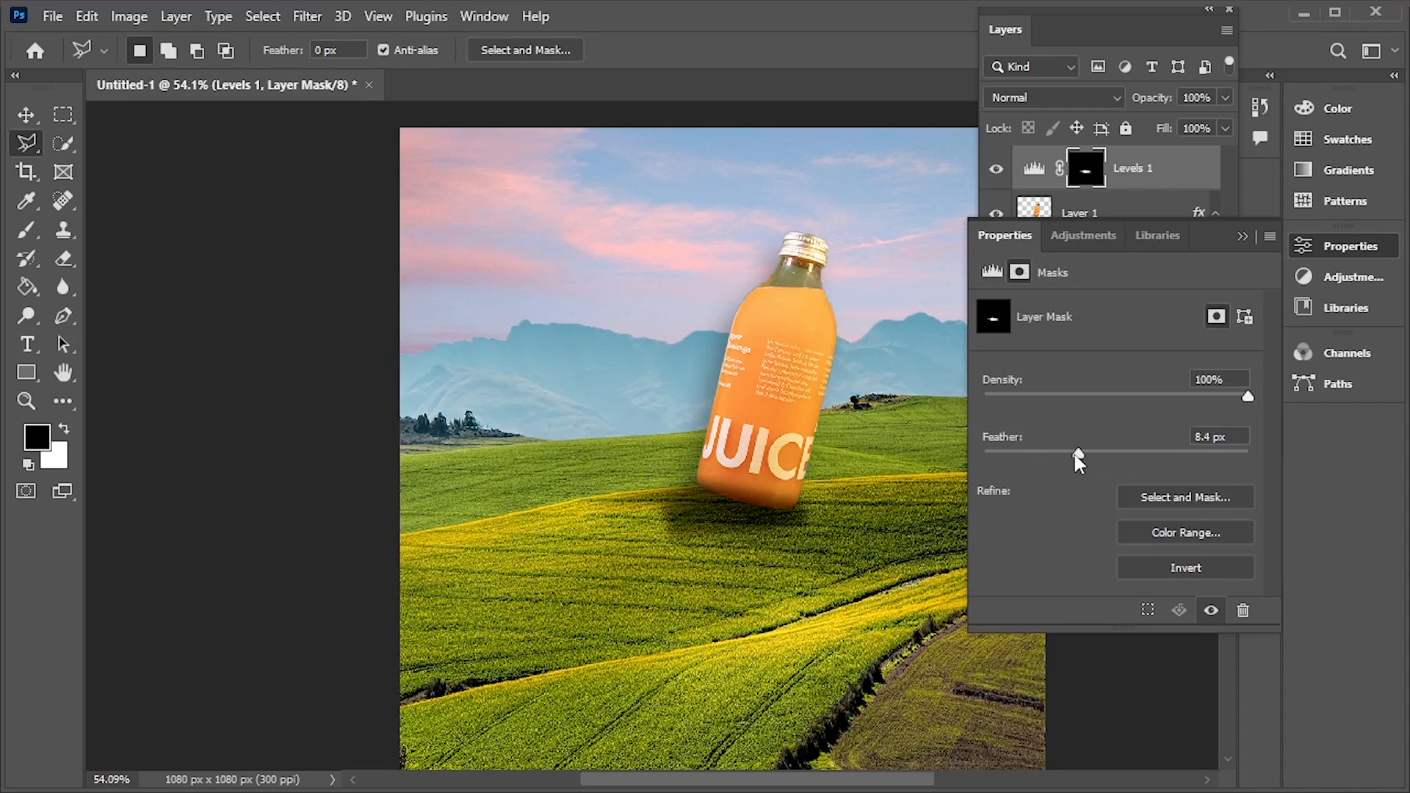
left_click(1241, 235)
Move the Levels adjustment layer beneath the bottle layer, trying reduced opacity values before setting it to 100%
left_click(1225, 98)
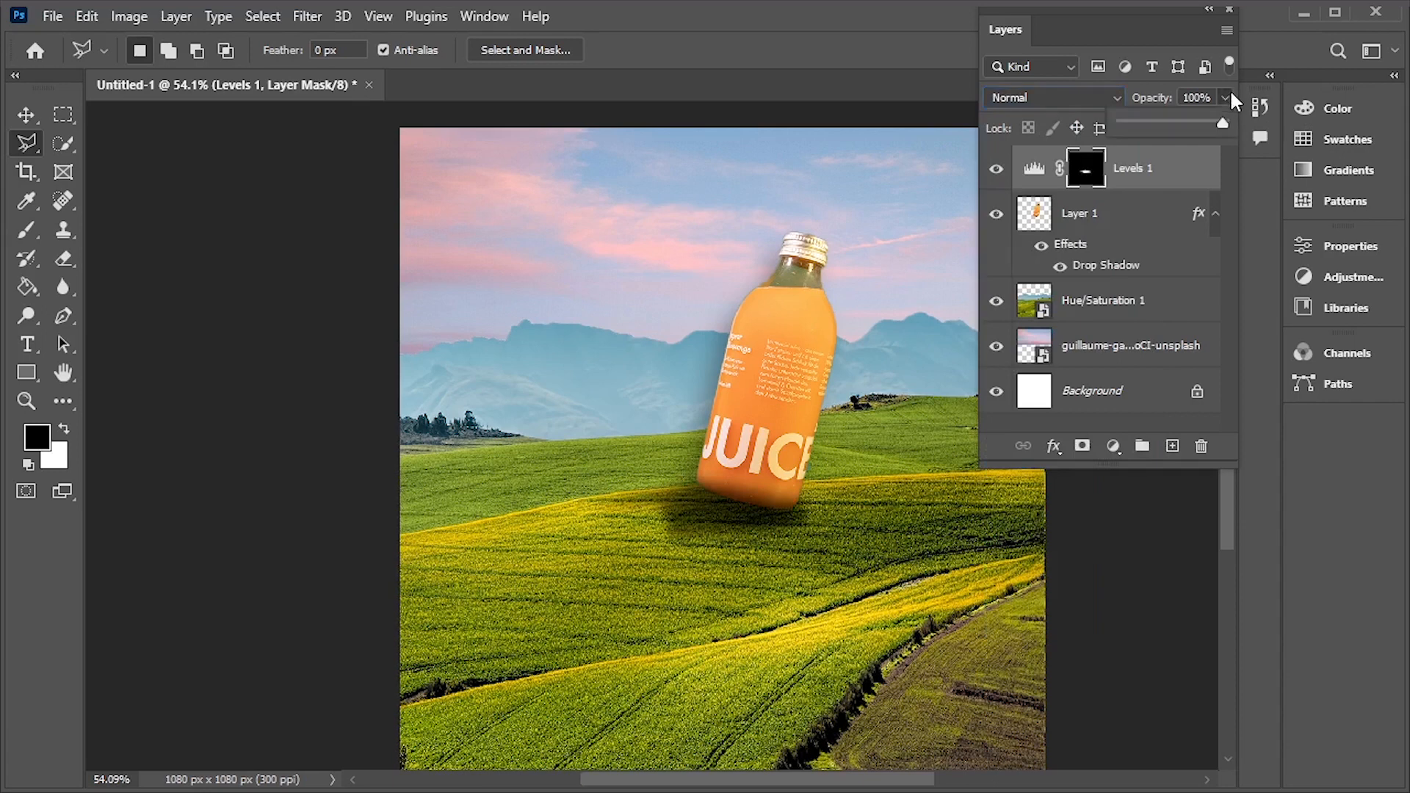
mouse_move(1184, 119)
left_mouse_down()
mouse_move(1169, 125)
mouse_move(1185, 122)
left_mouse_up()
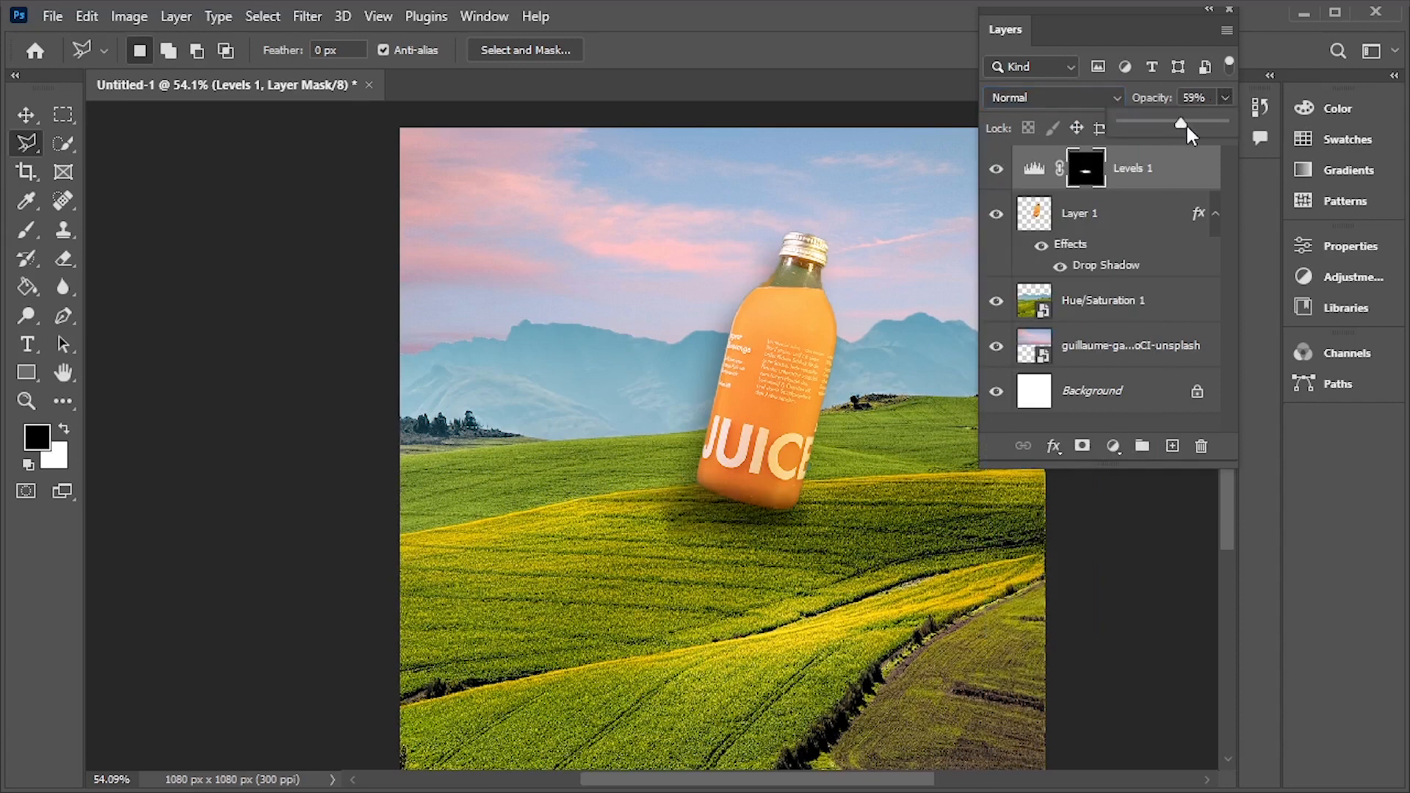
left_click(1150, 174)
left_click_drag(1150, 174, 1144, 284)
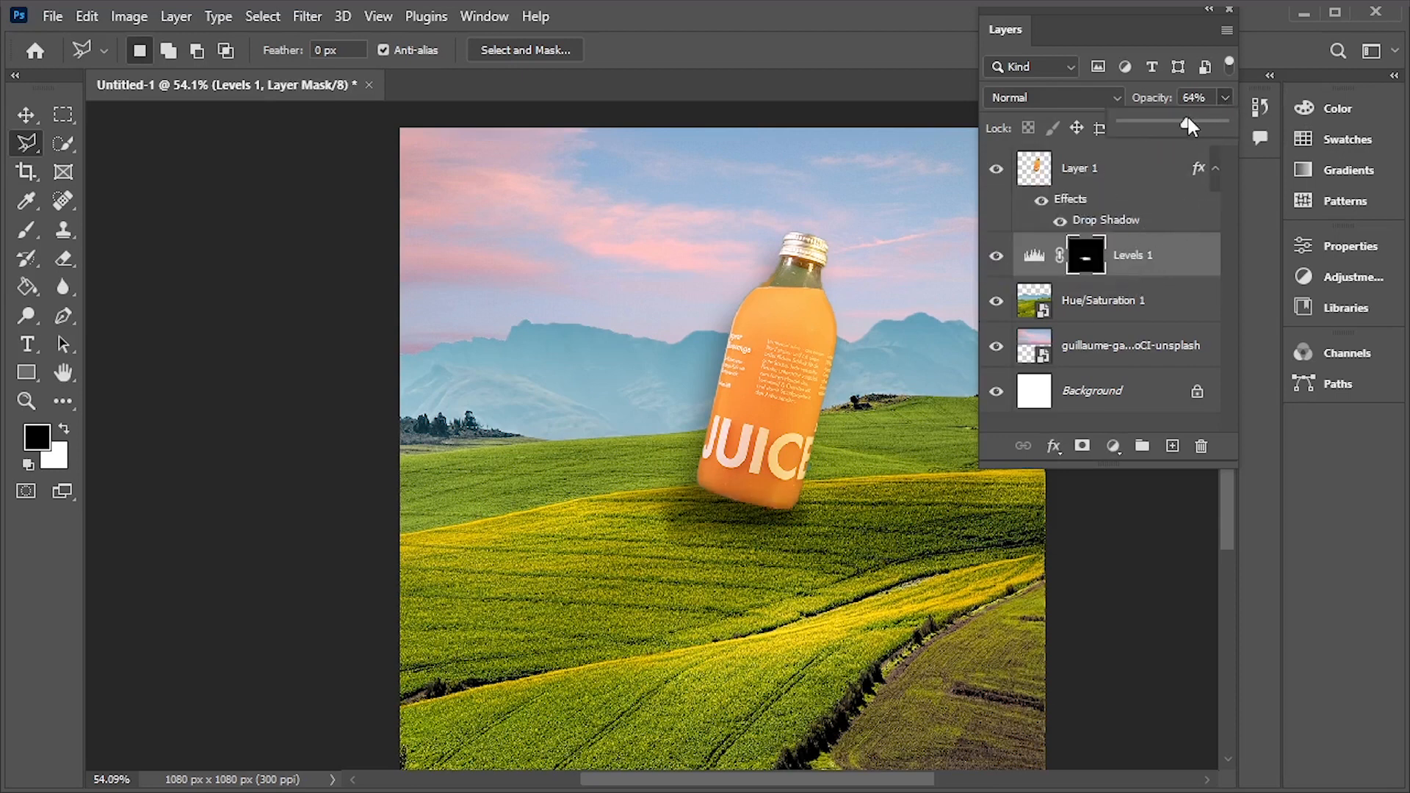
left_click_drag(1168, 126, 1246, 126)
Set the Levels adjustment layer's blend mode to Multiply and its opacity to 36%
left_click(1079, 98)
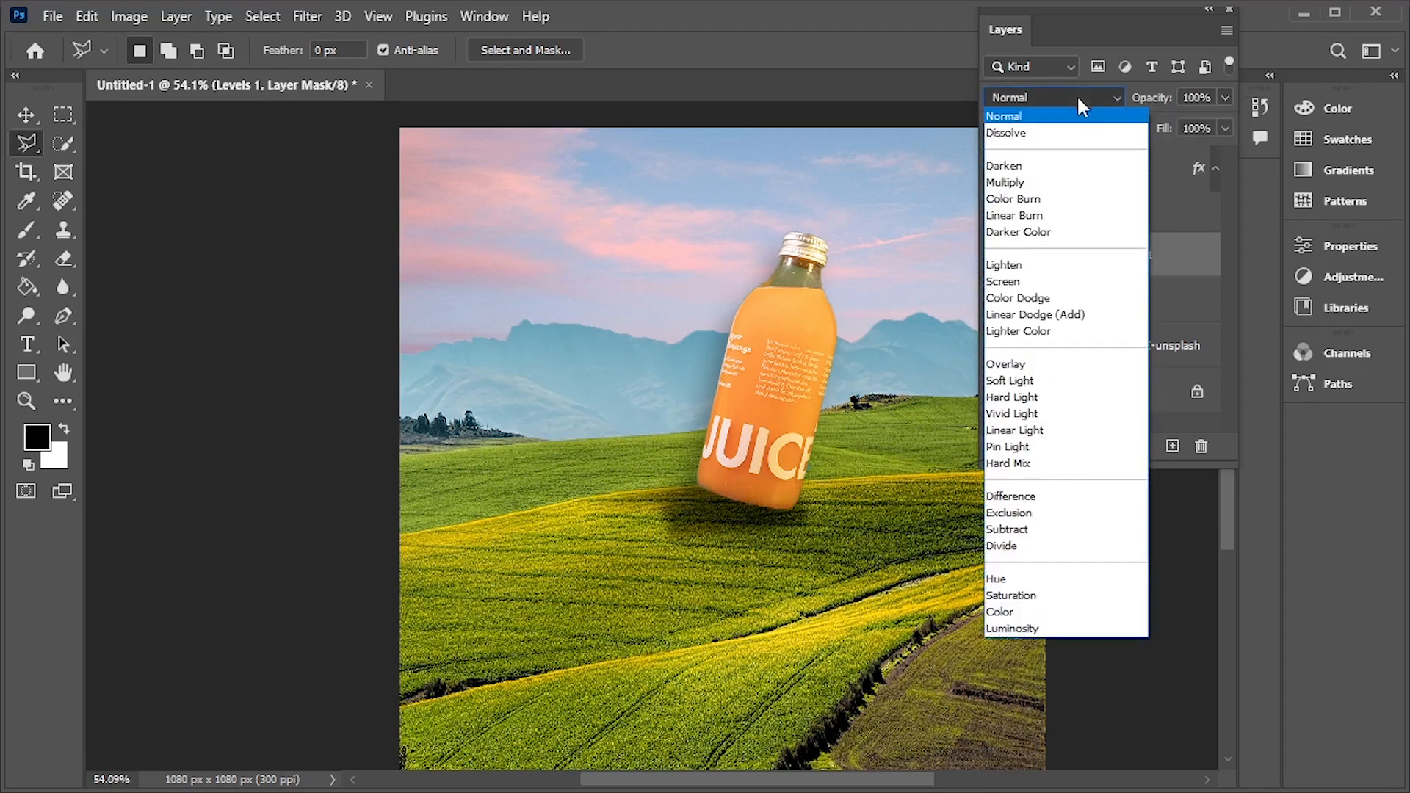
left_click(1051, 182)
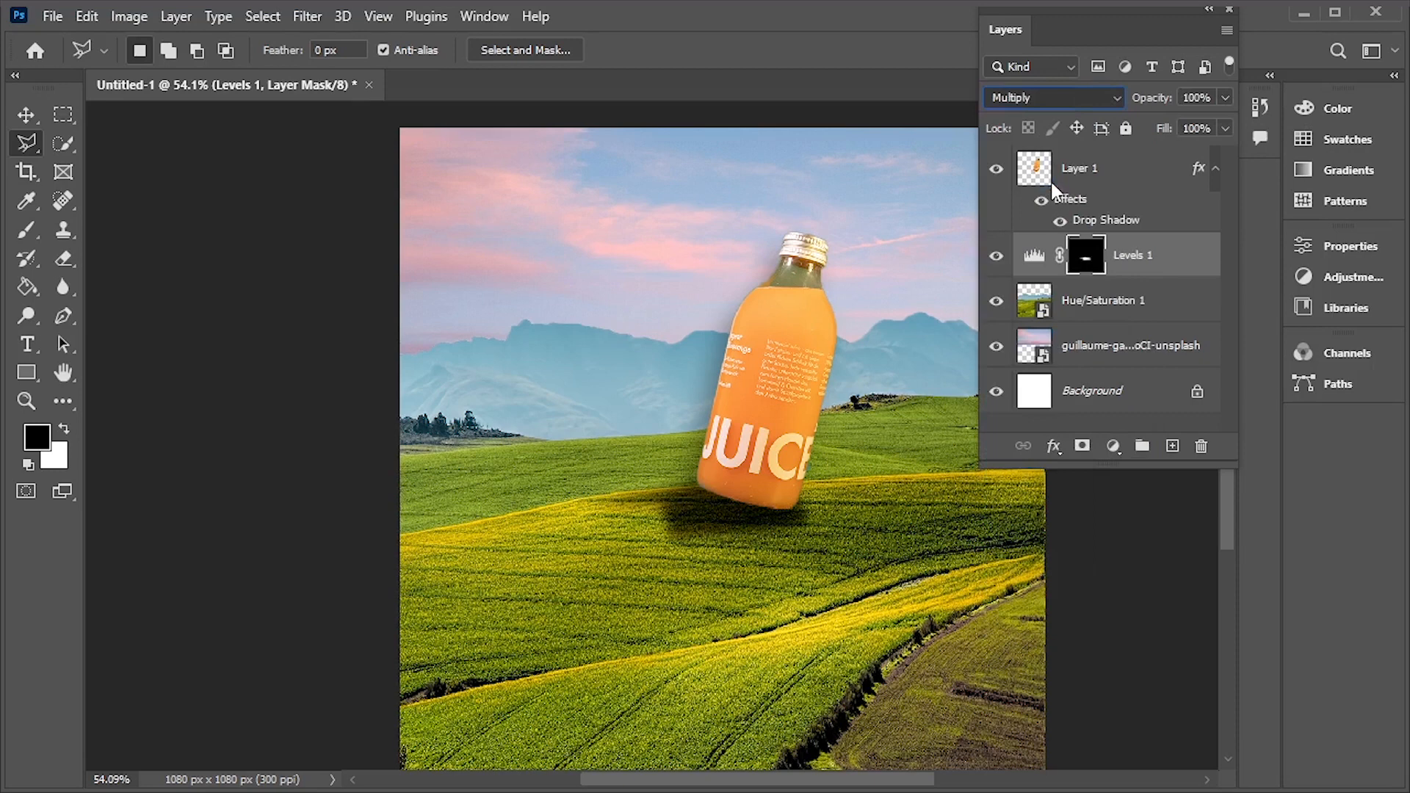
left_click(1220, 96)
left_click_drag(1188, 127, 1173, 132)
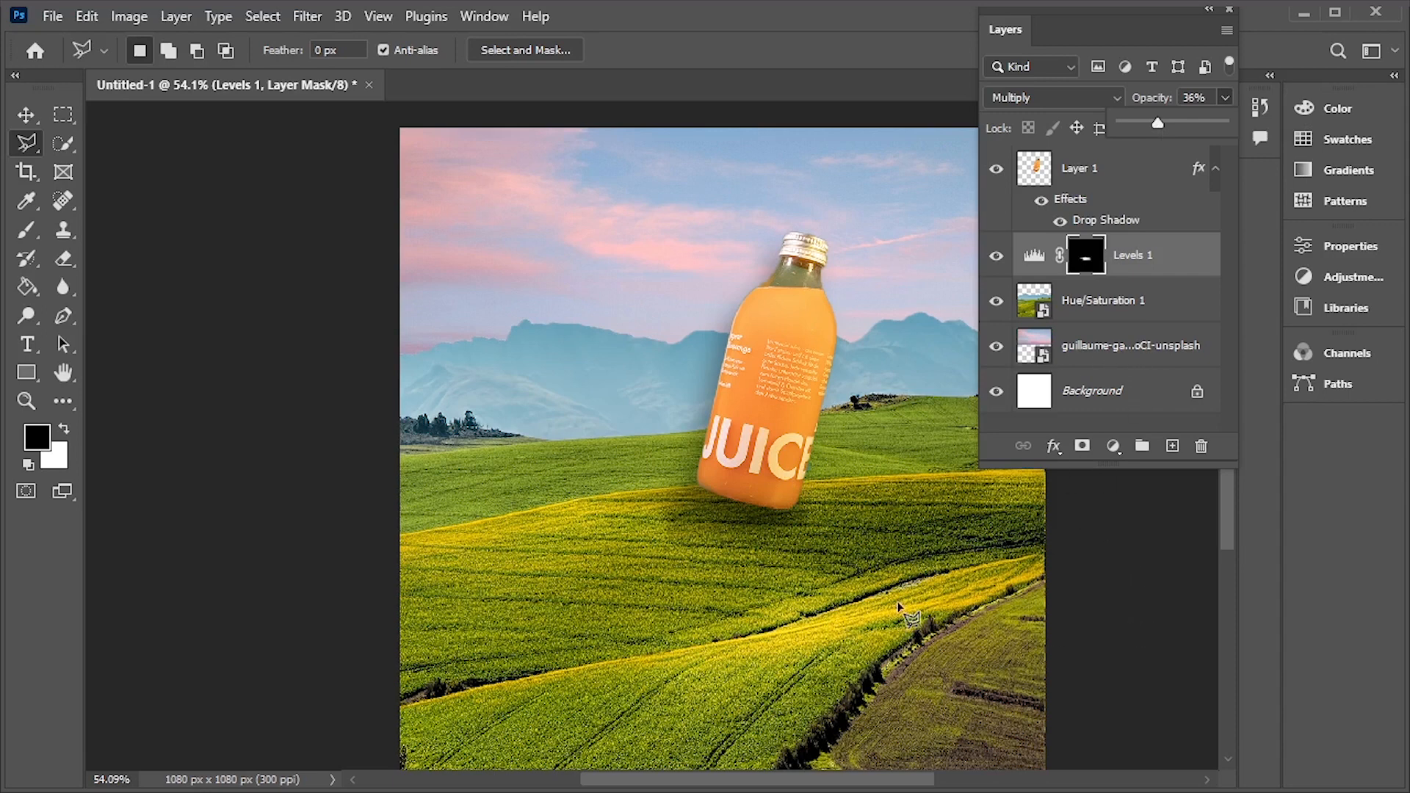
Enlarge the bottle to about 104.74%, rotate it about -0.46°, and reposition it over its ground shadow
left_click(26, 115)
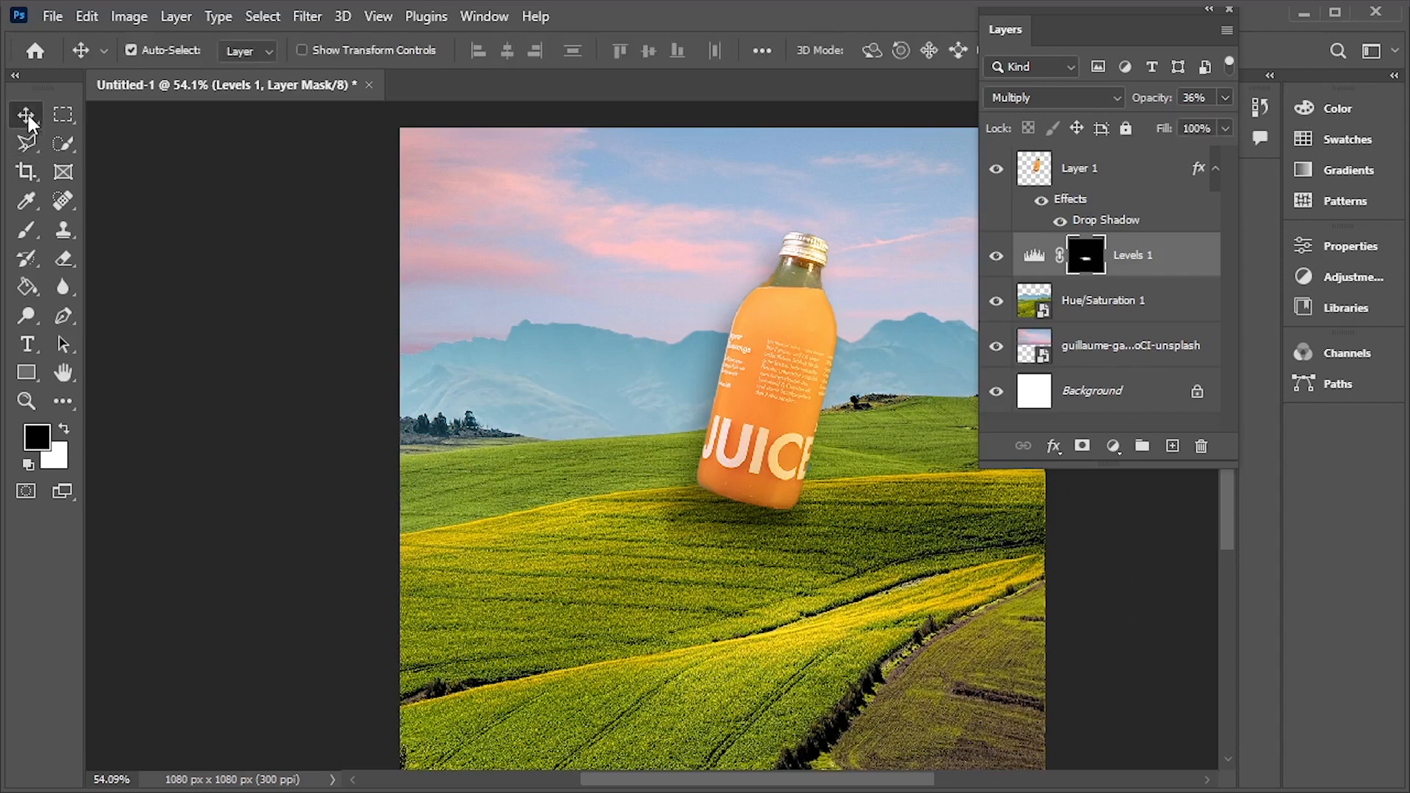
left_click(797, 323)
key("ctrl+t")
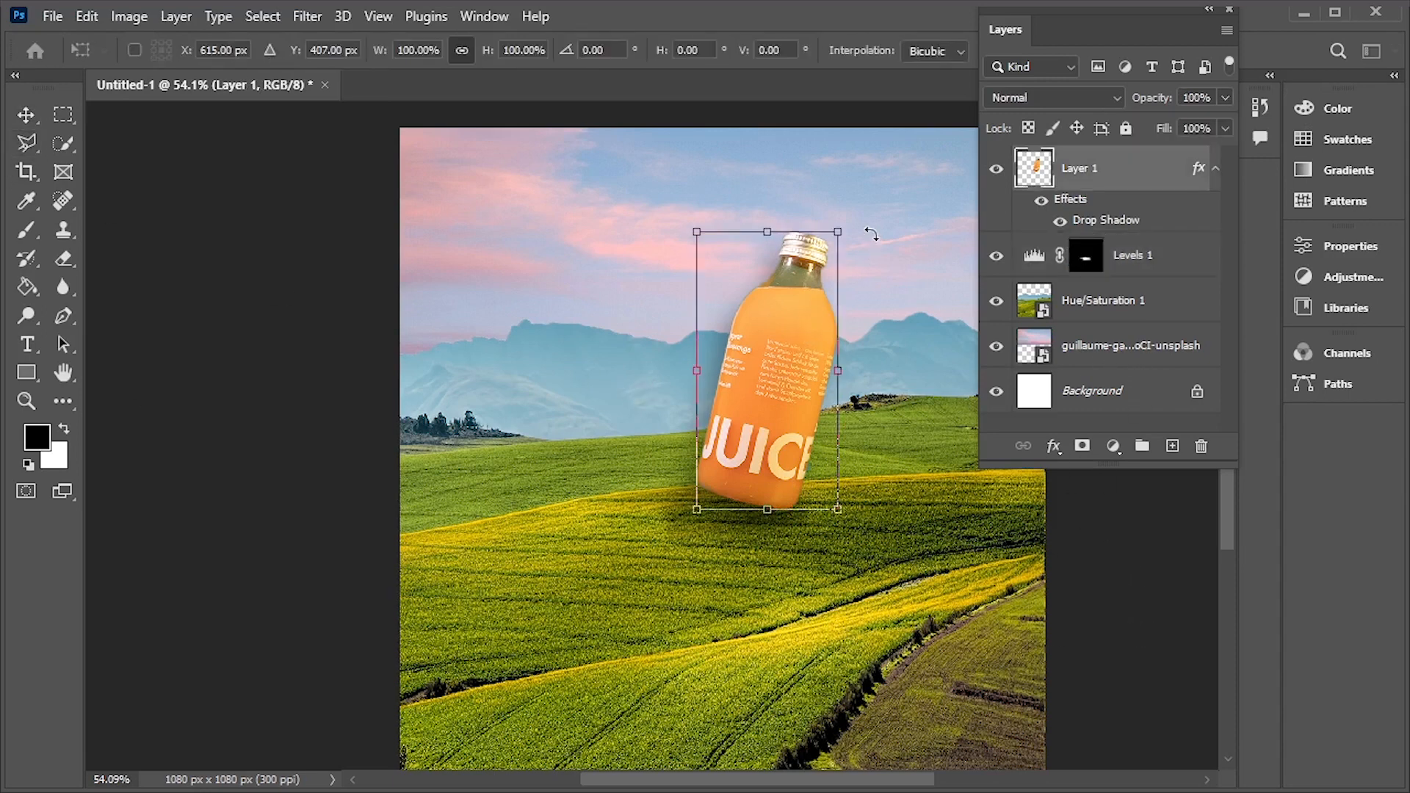
left_click_drag(871, 233, 830, 229)
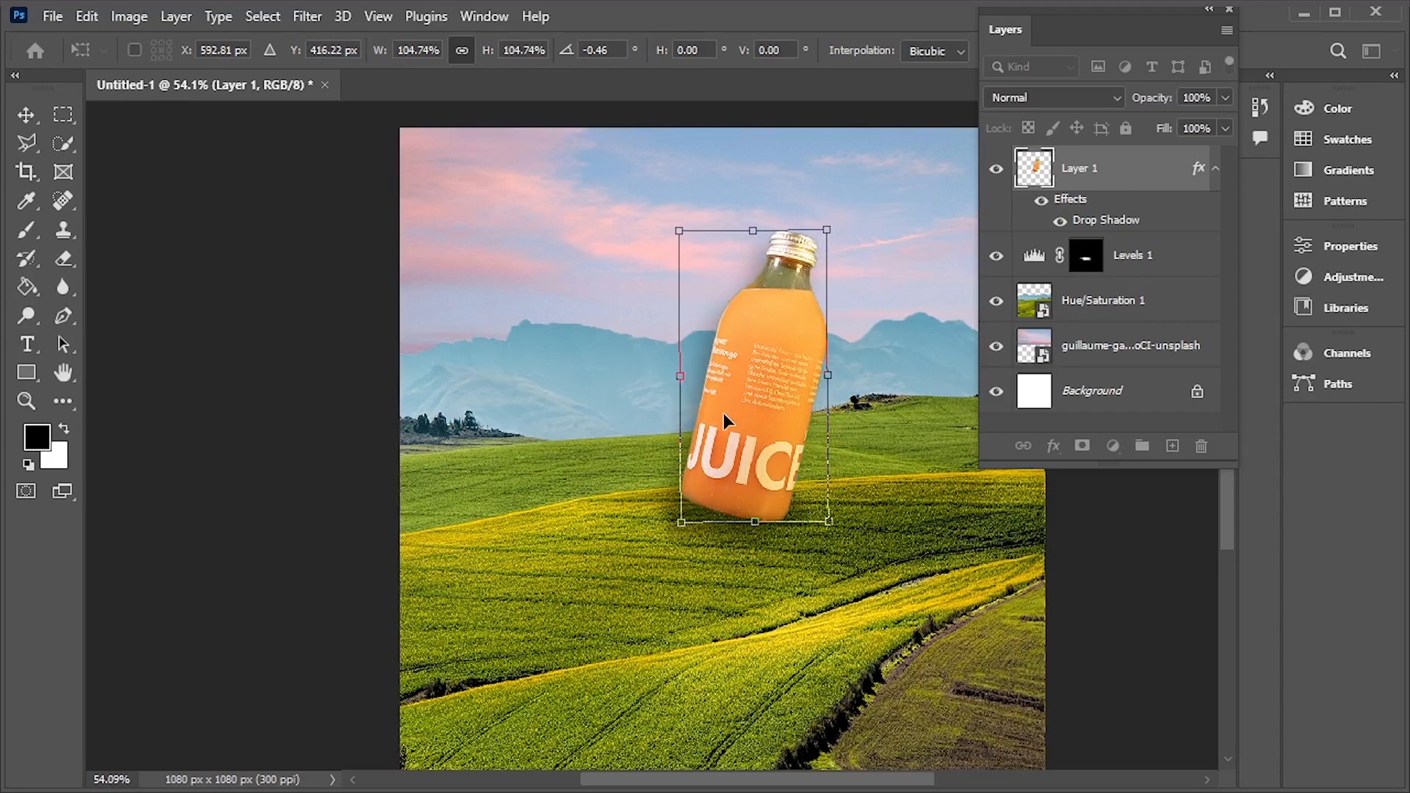
left_click_drag(724, 413, 729, 411)
key("Return")
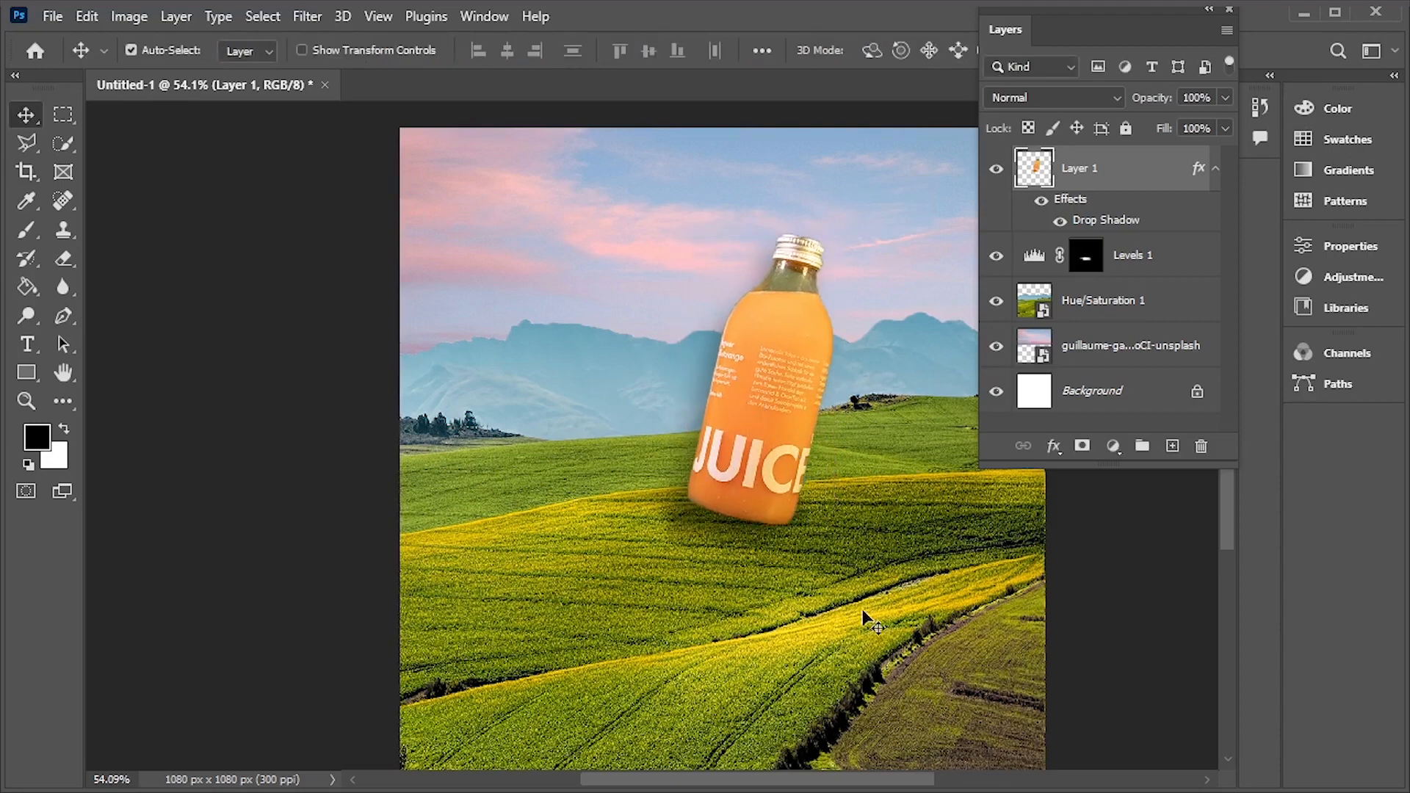
Place favpng_tree-branch-clip-art as an embedded image, scaled to about 20.29%, in the poster's upper-left corner
left_click(52, 17)
left_click(158, 435)
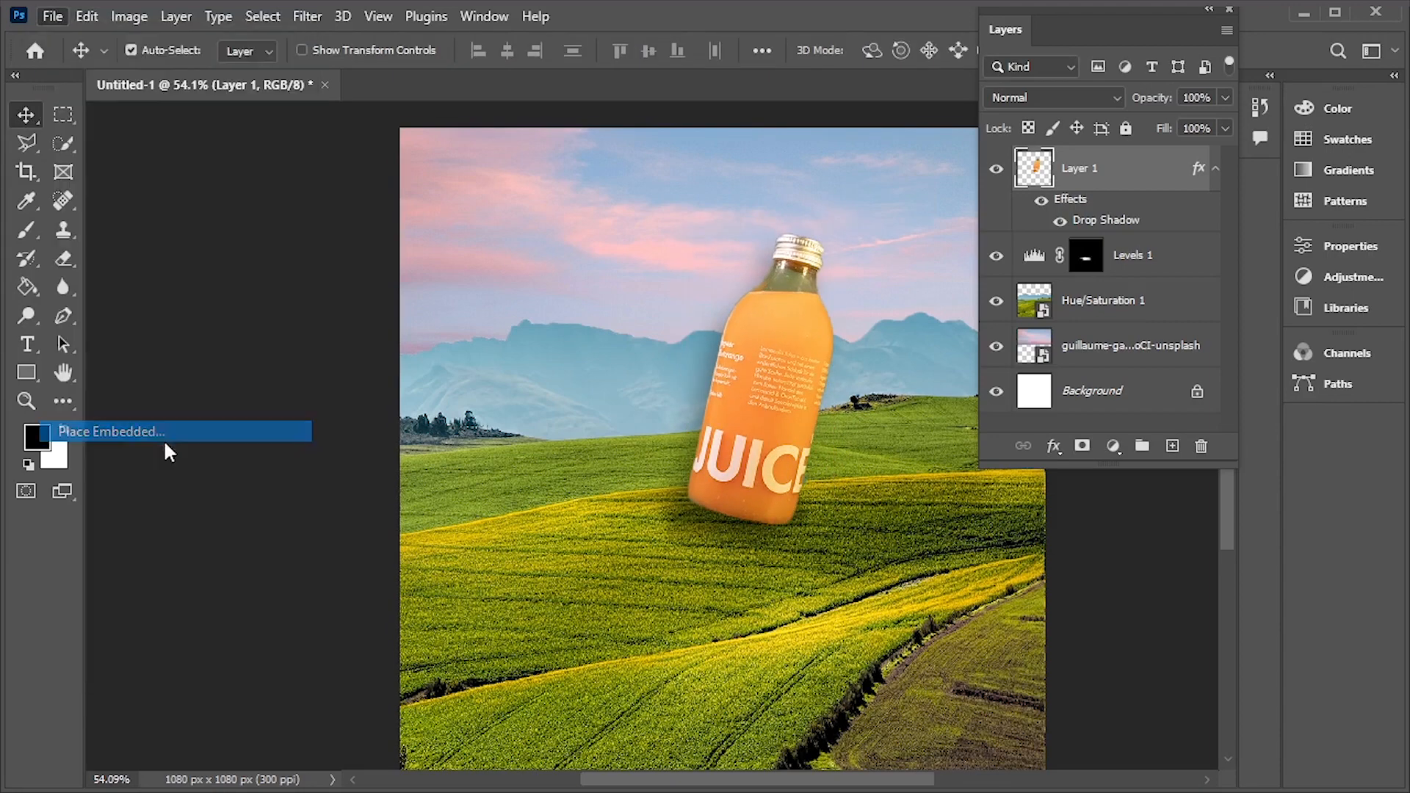
left_click(636, 213)
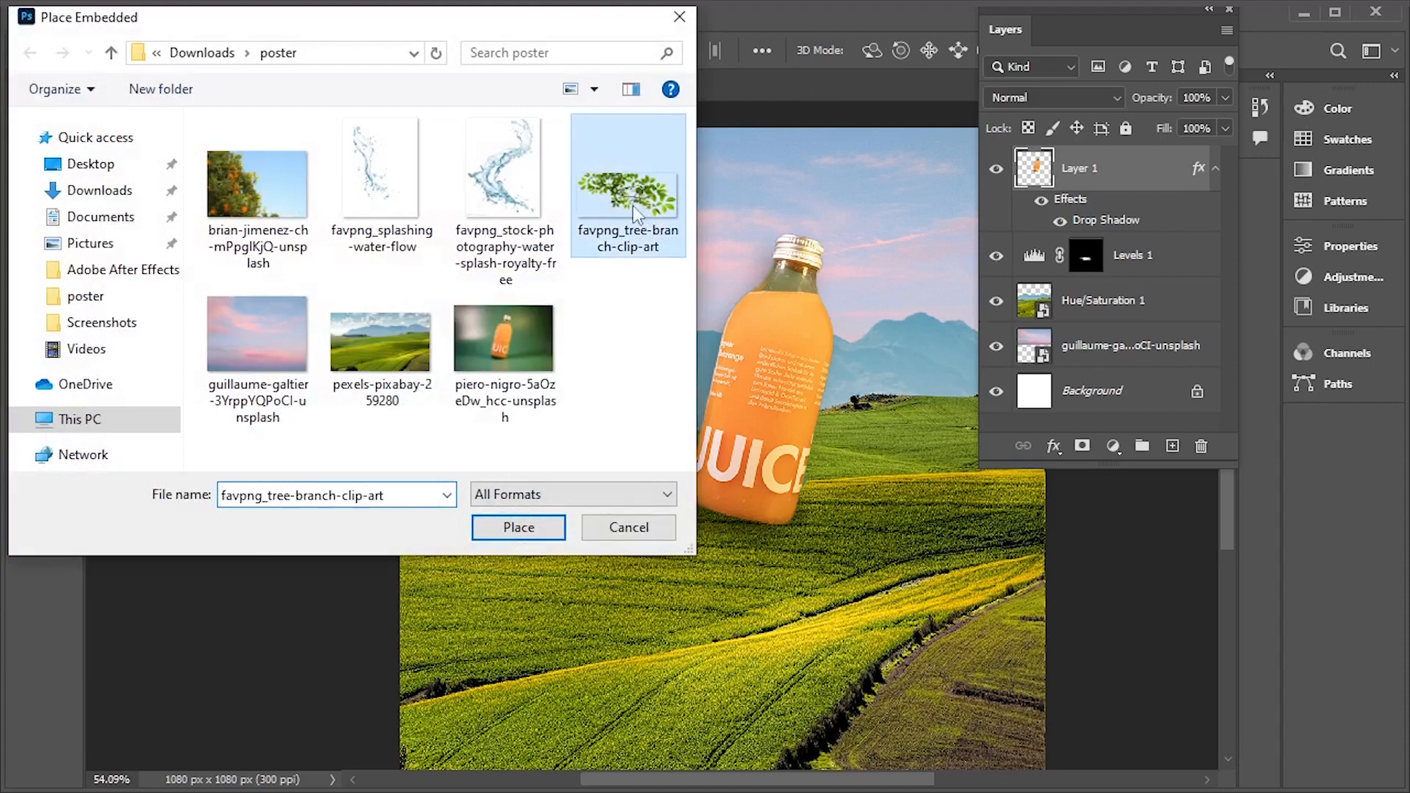
left_click(534, 523)
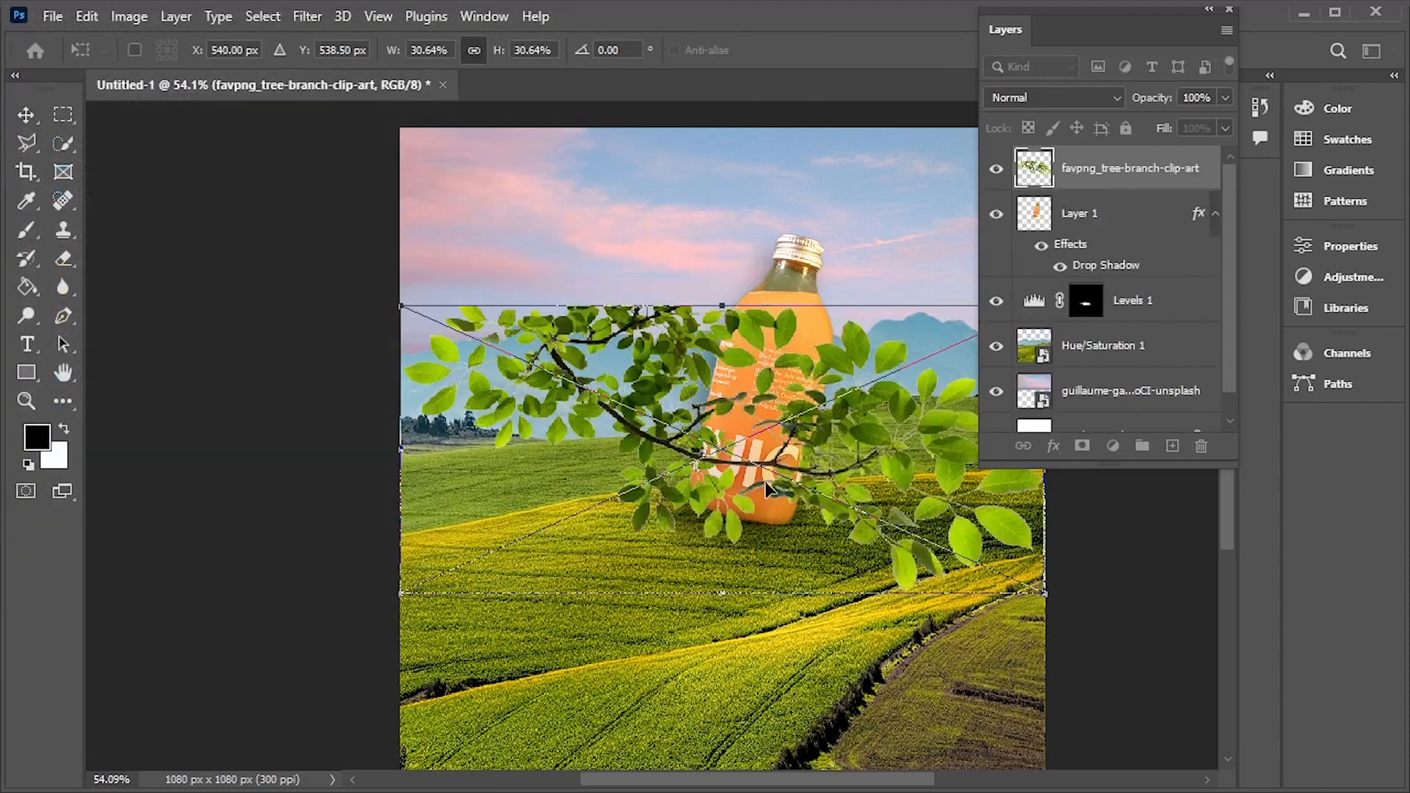
left_click_drag(765, 482, 609, 275)
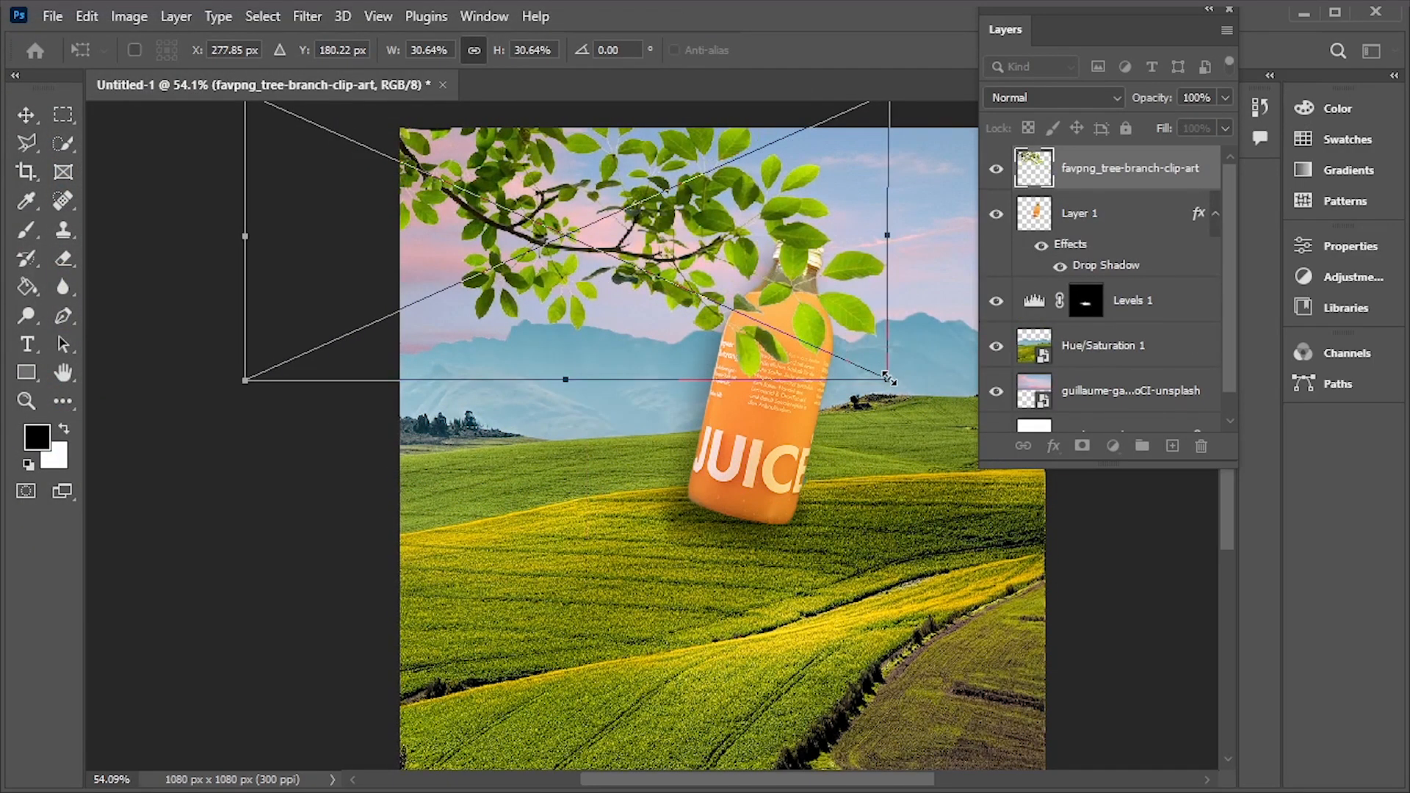
left_click_drag(889, 378, 671, 290)
left_click_drag(526, 220, 601, 245)
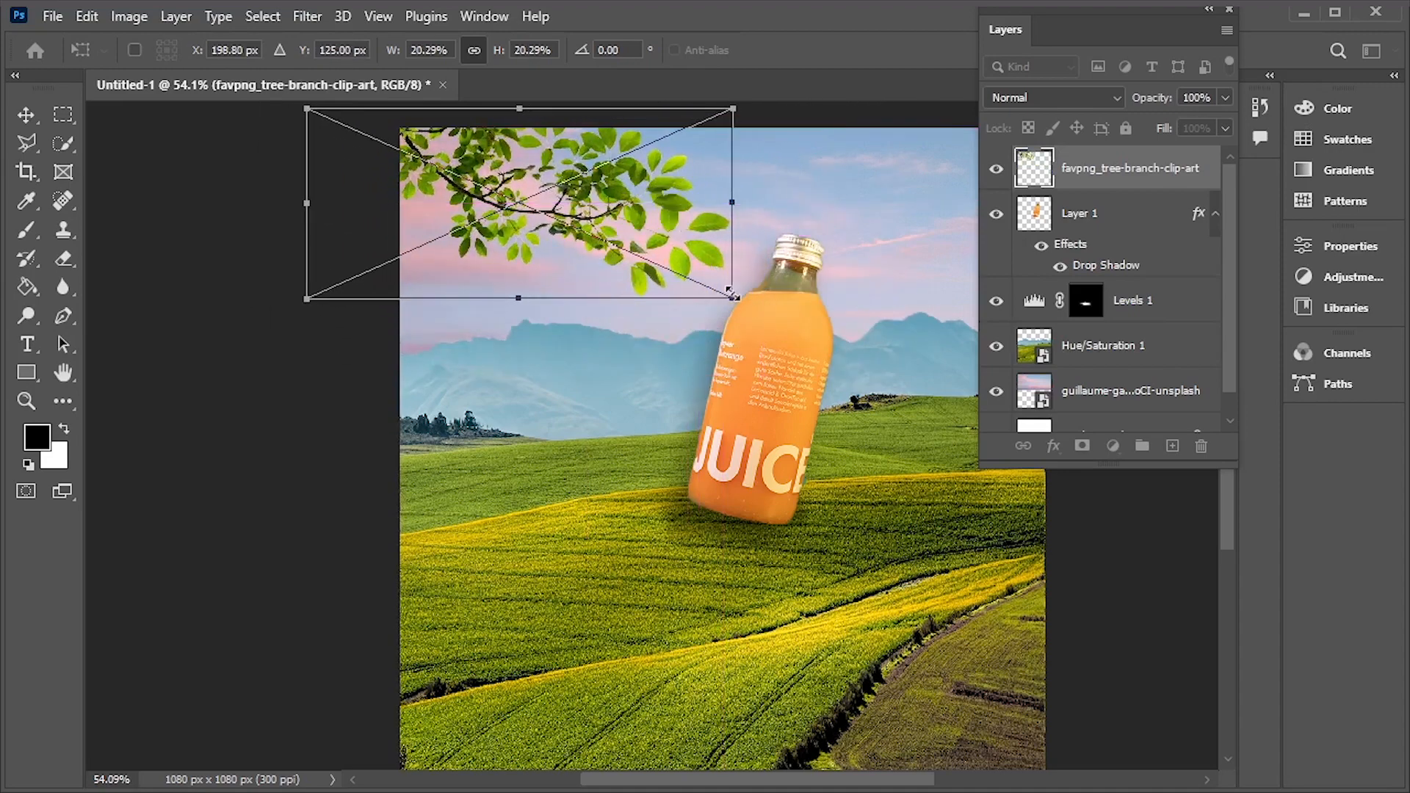
key("Return")
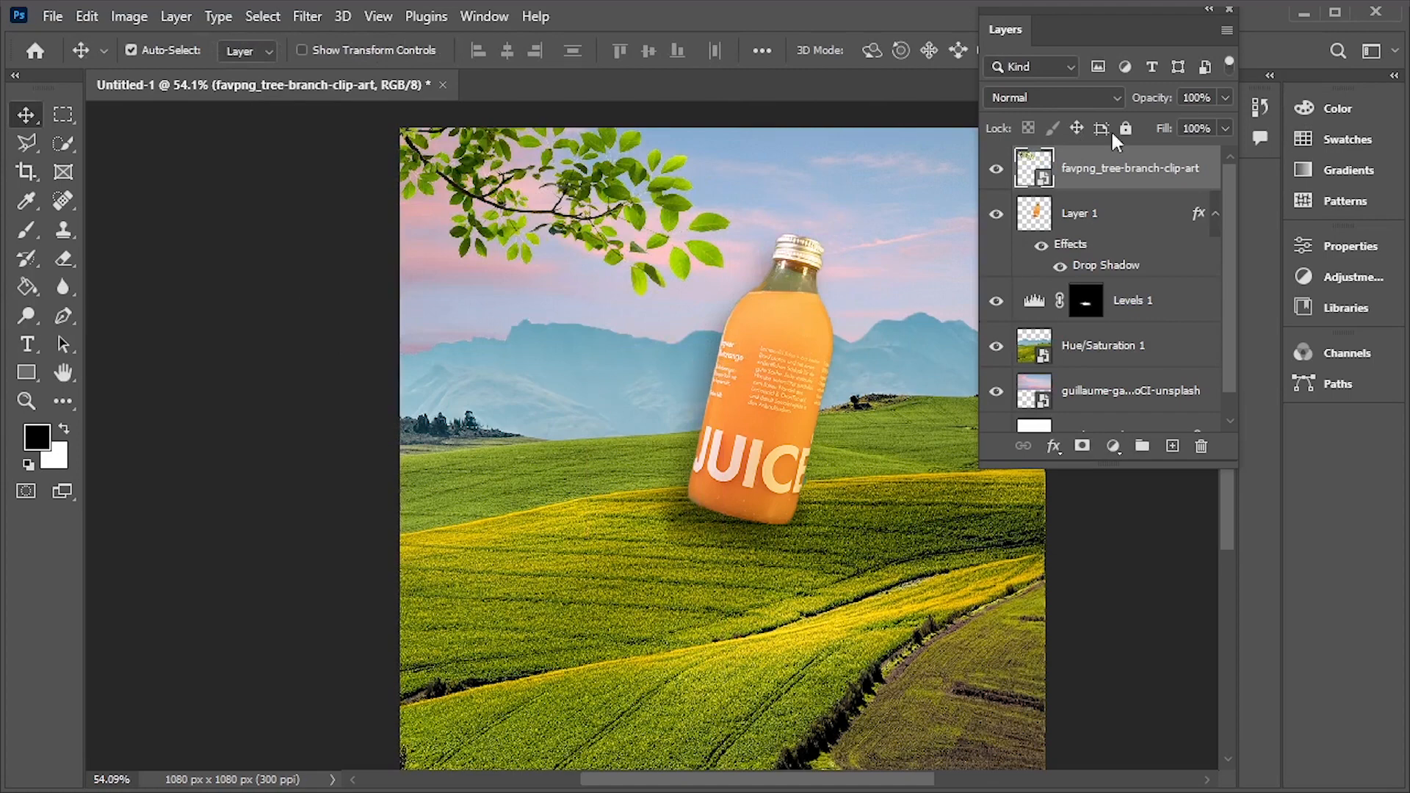
Place the pngtree mango tree image as embedded, scaled to about 22.77%, in front of the bottle's lower-left side
left_click(53, 16)
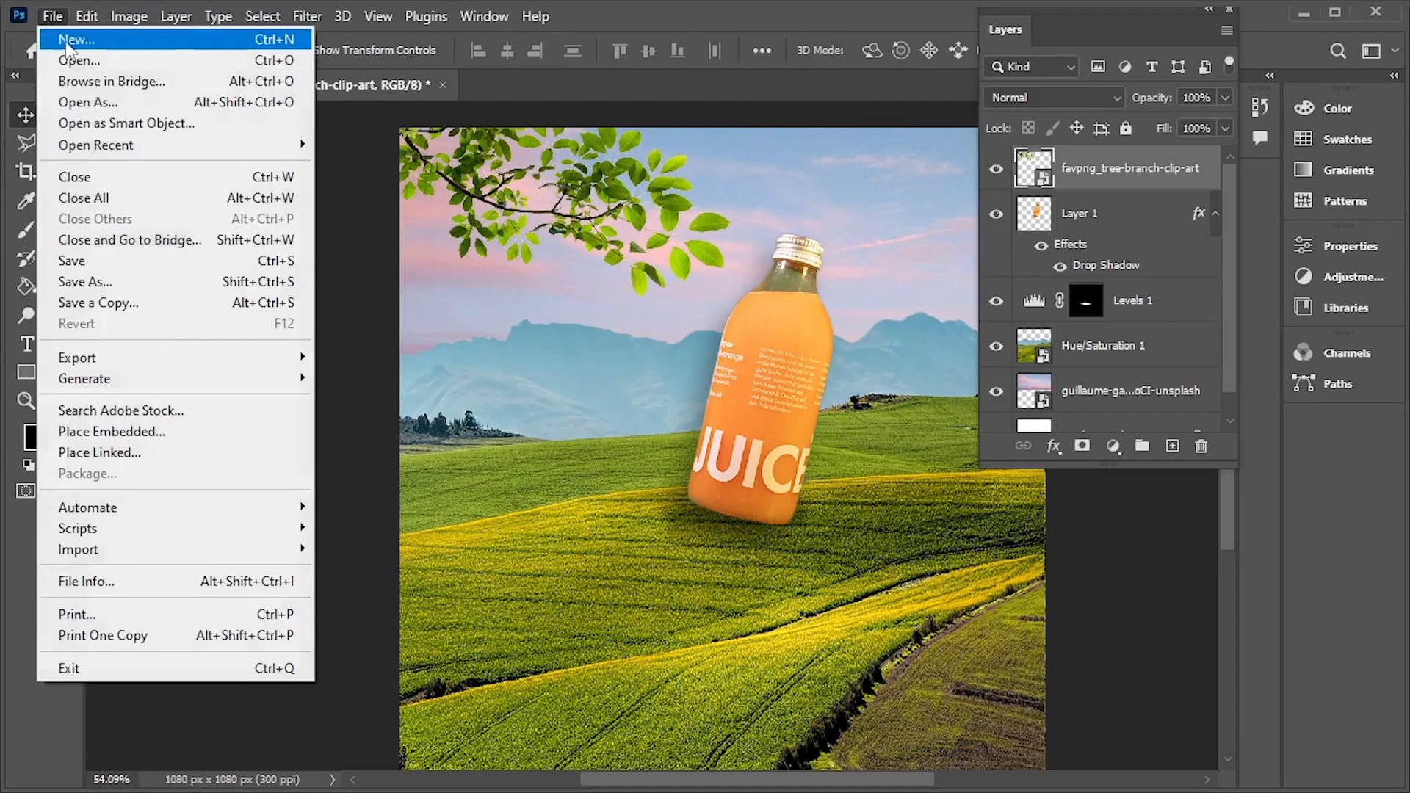
left_click(200, 431)
left_click(407, 209)
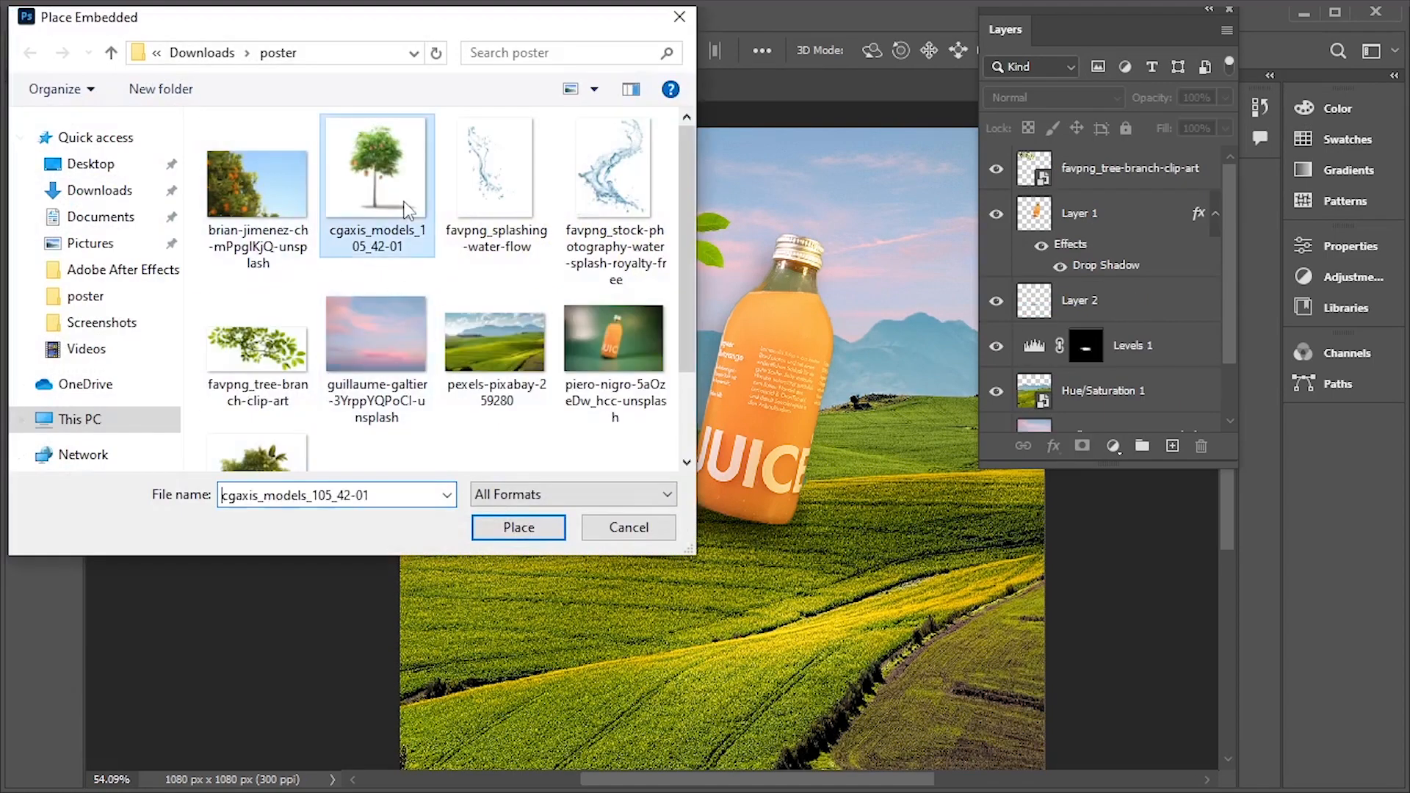
scroll(316, 354, "down", 2)
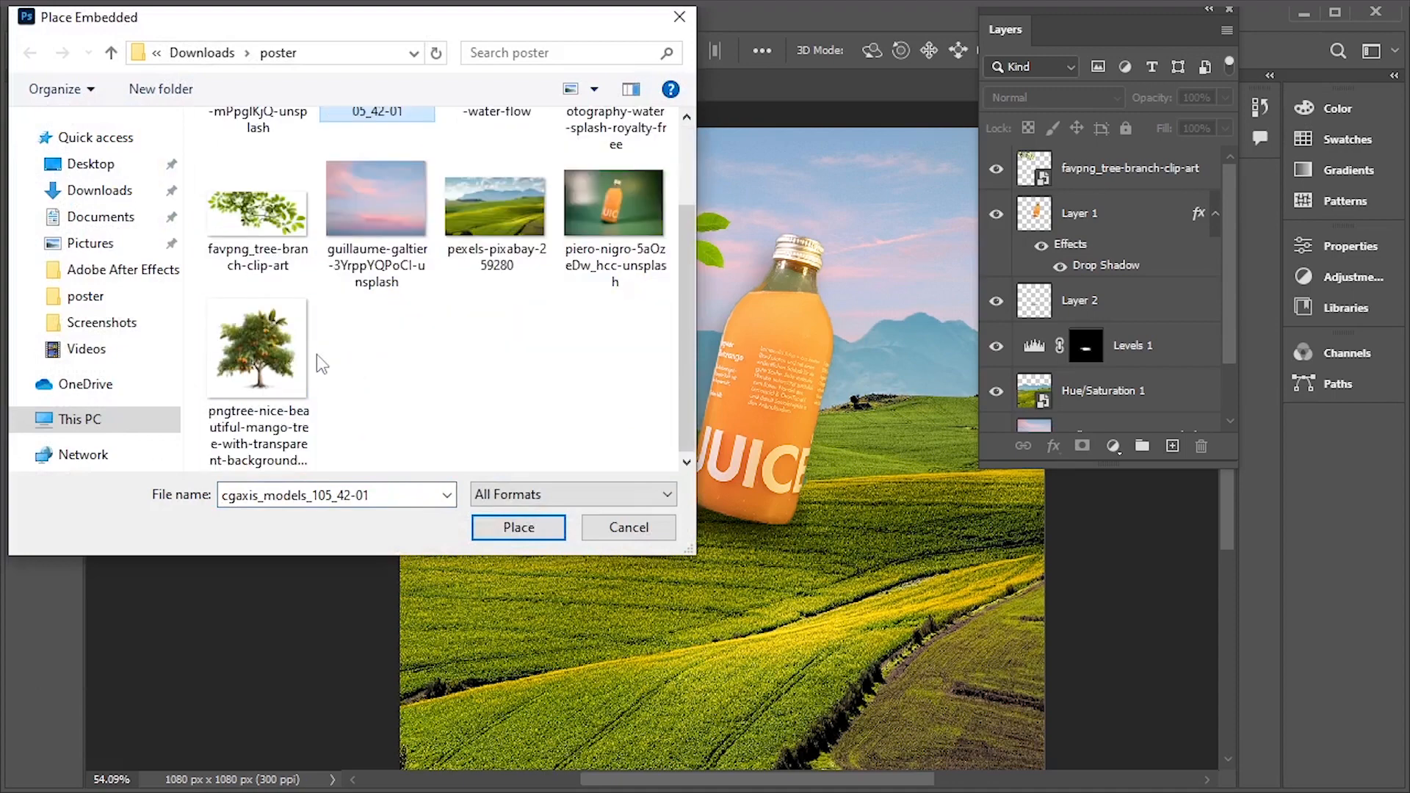
left_click(263, 358)
left_click(518, 527)
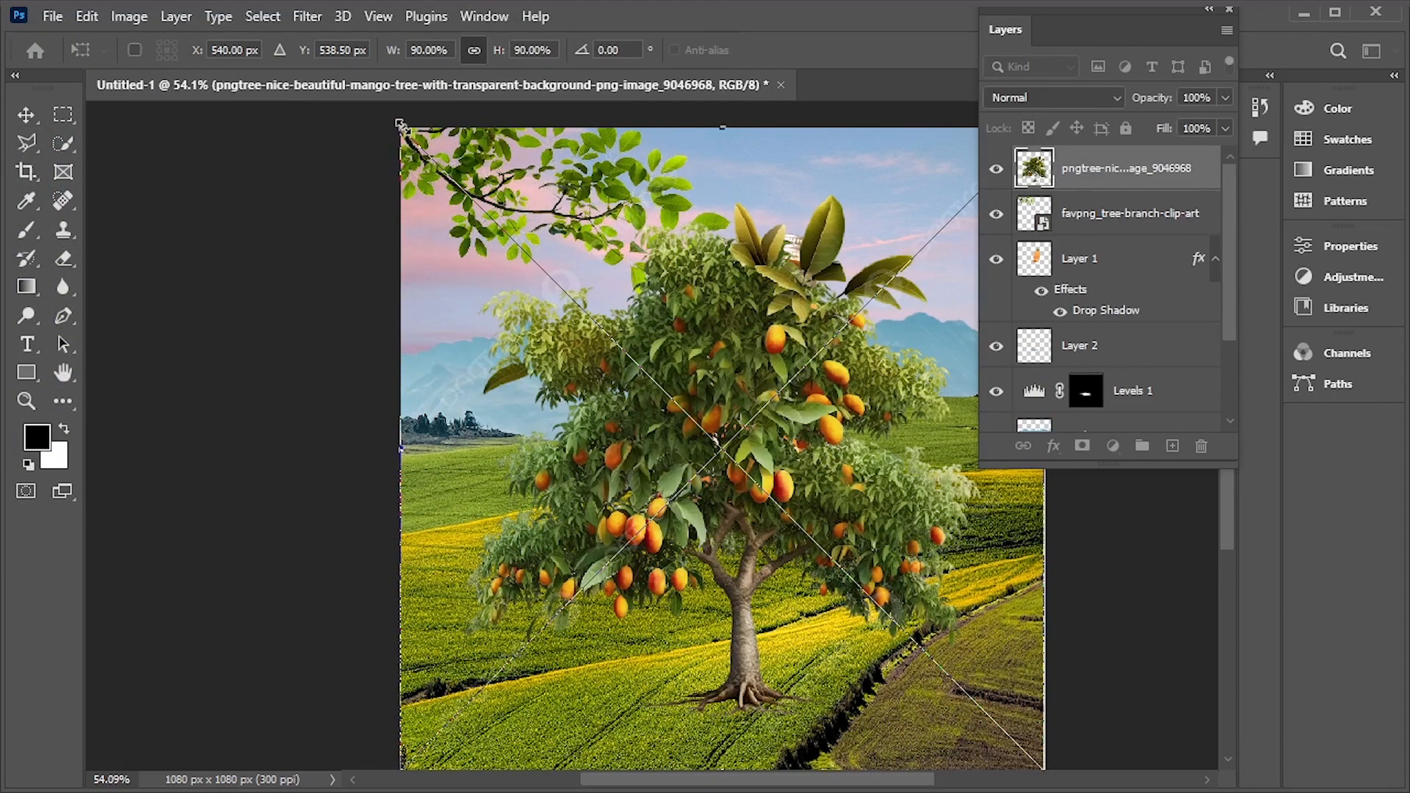
left_click_drag(399, 125, 617, 393)
mouse_move(700, 489)
left_mouse_down()
mouse_move(664, 455)
mouse_move(679, 486)
left_mouse_up()
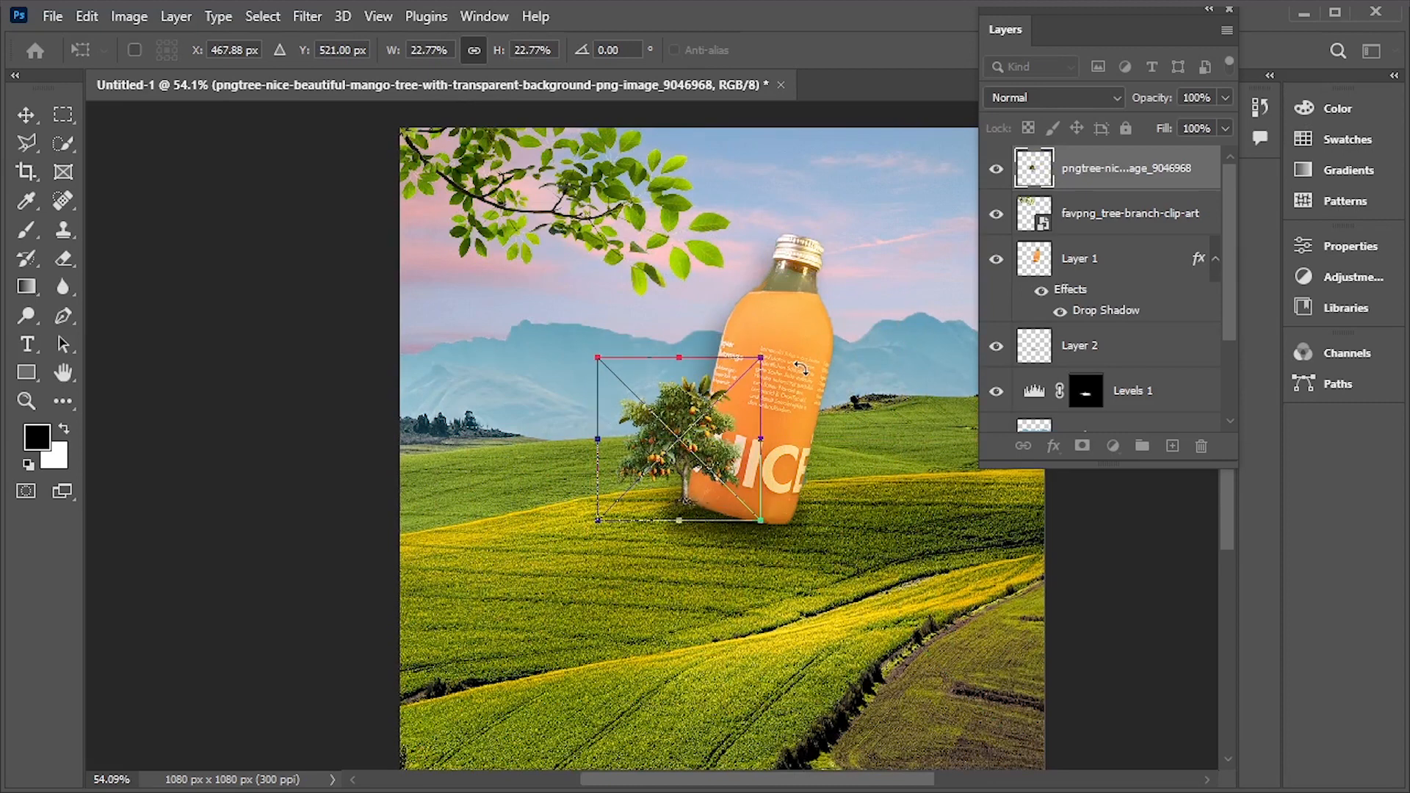
key("Return")
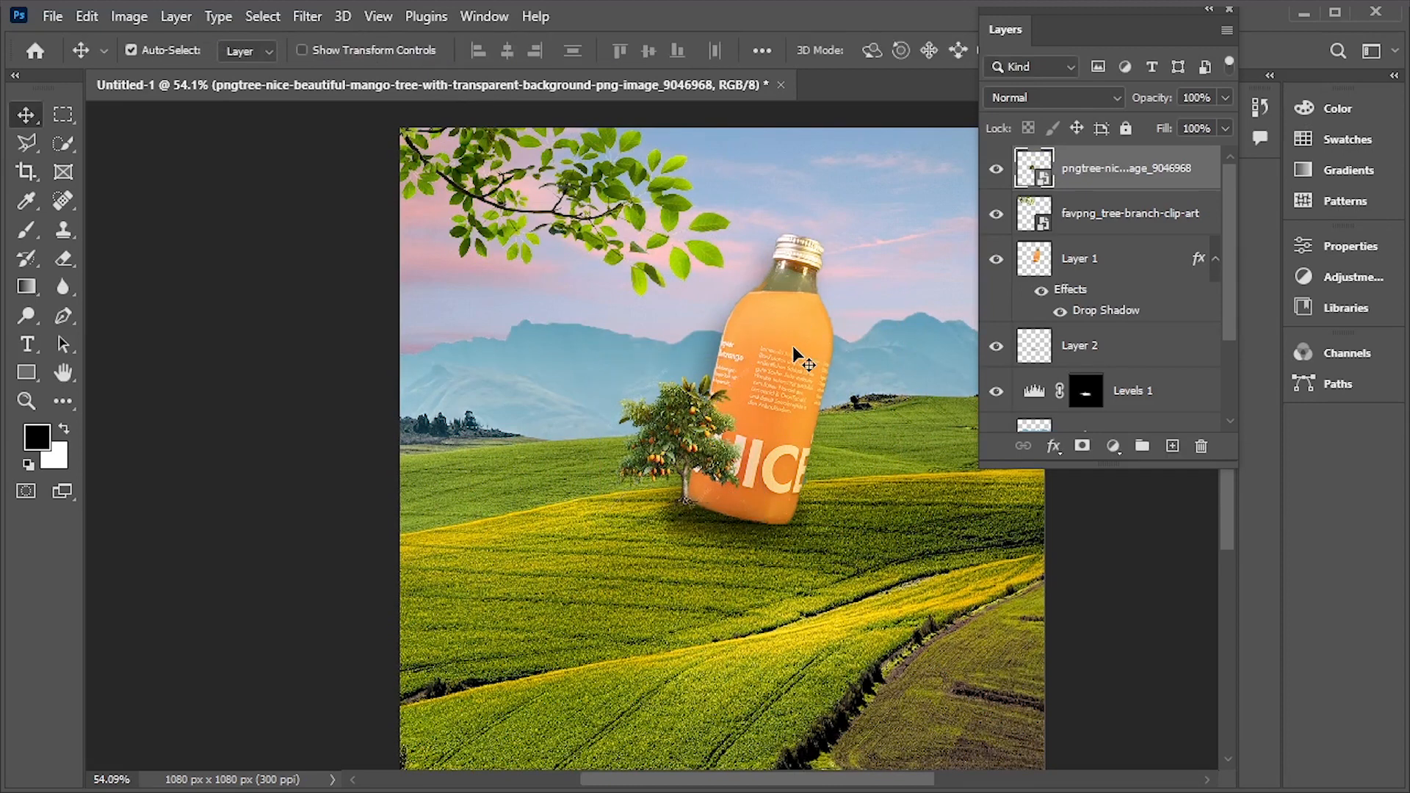
Duplicate the mango tree to the bottle's other side and move the copy beneath the bottle layer
left_click(793, 347)
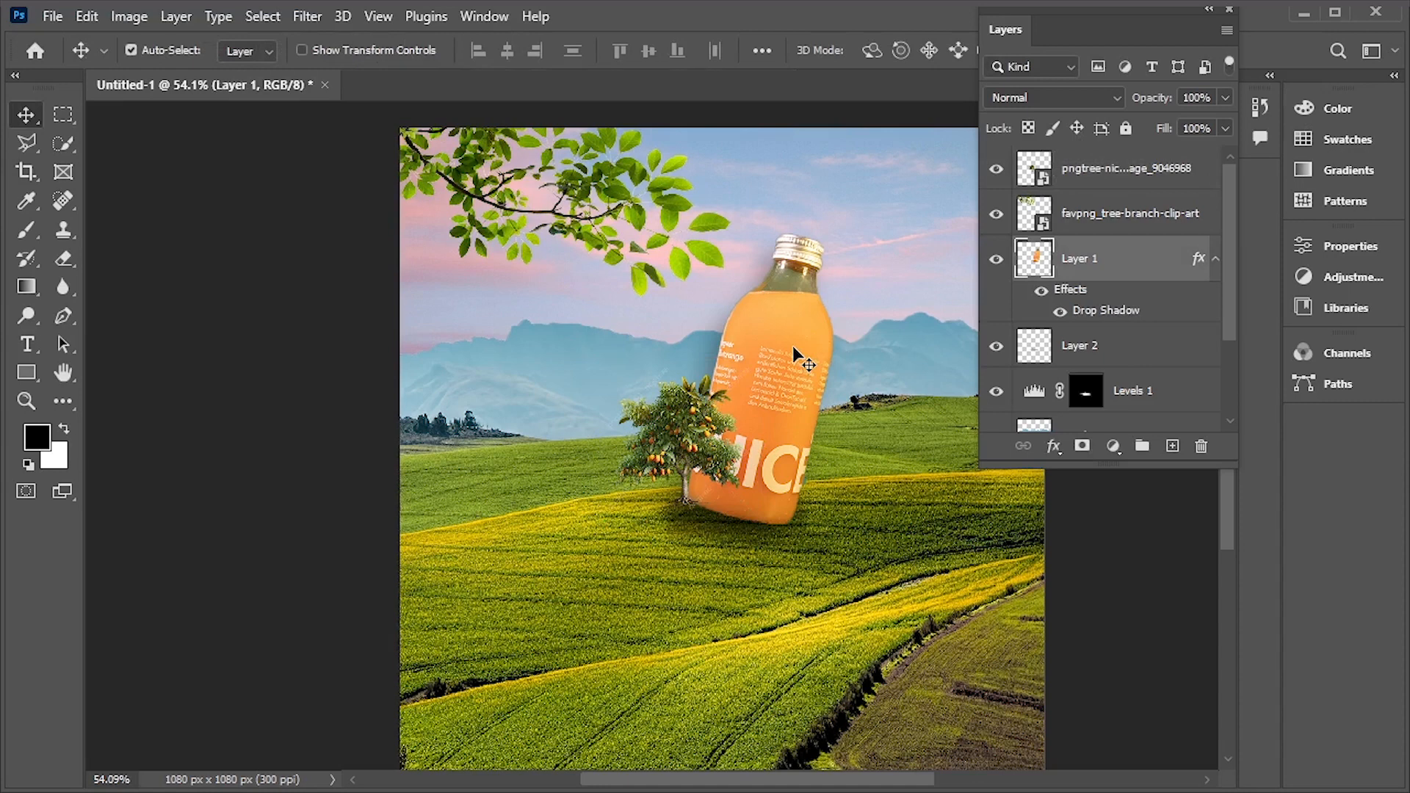
left_click(683, 415)
key("ctrl")
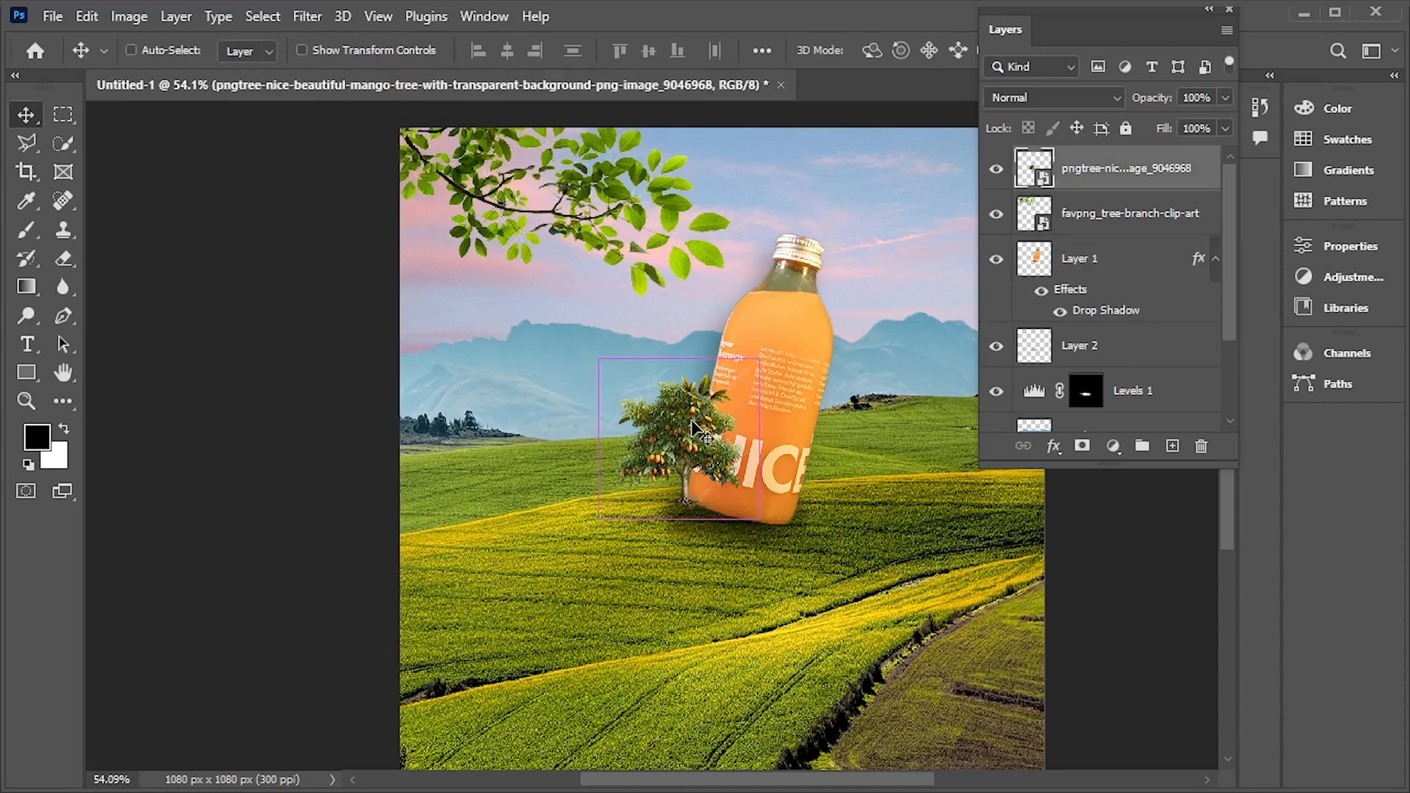
left_click_drag(697, 430, 852, 410)
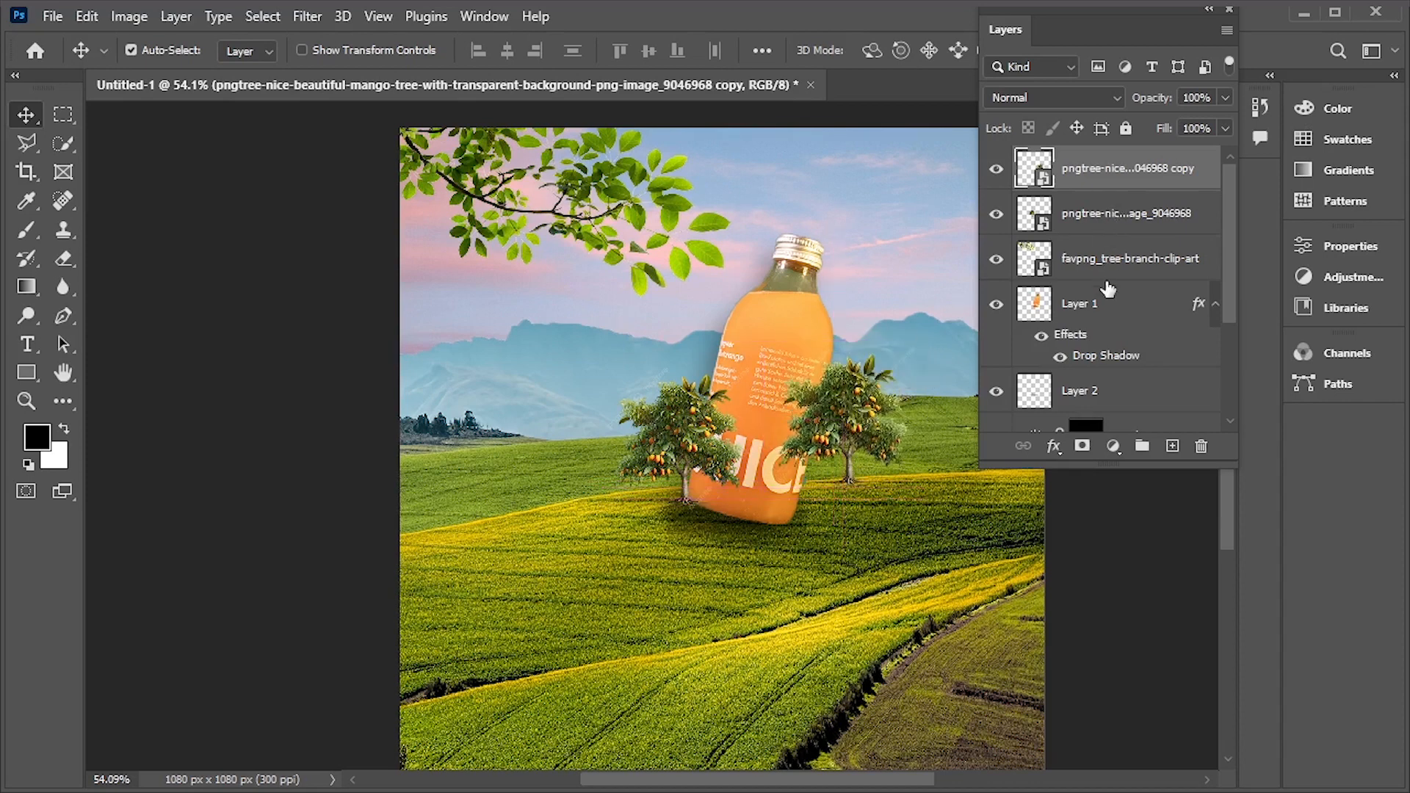
left_click_drag(1099, 180, 1109, 378)
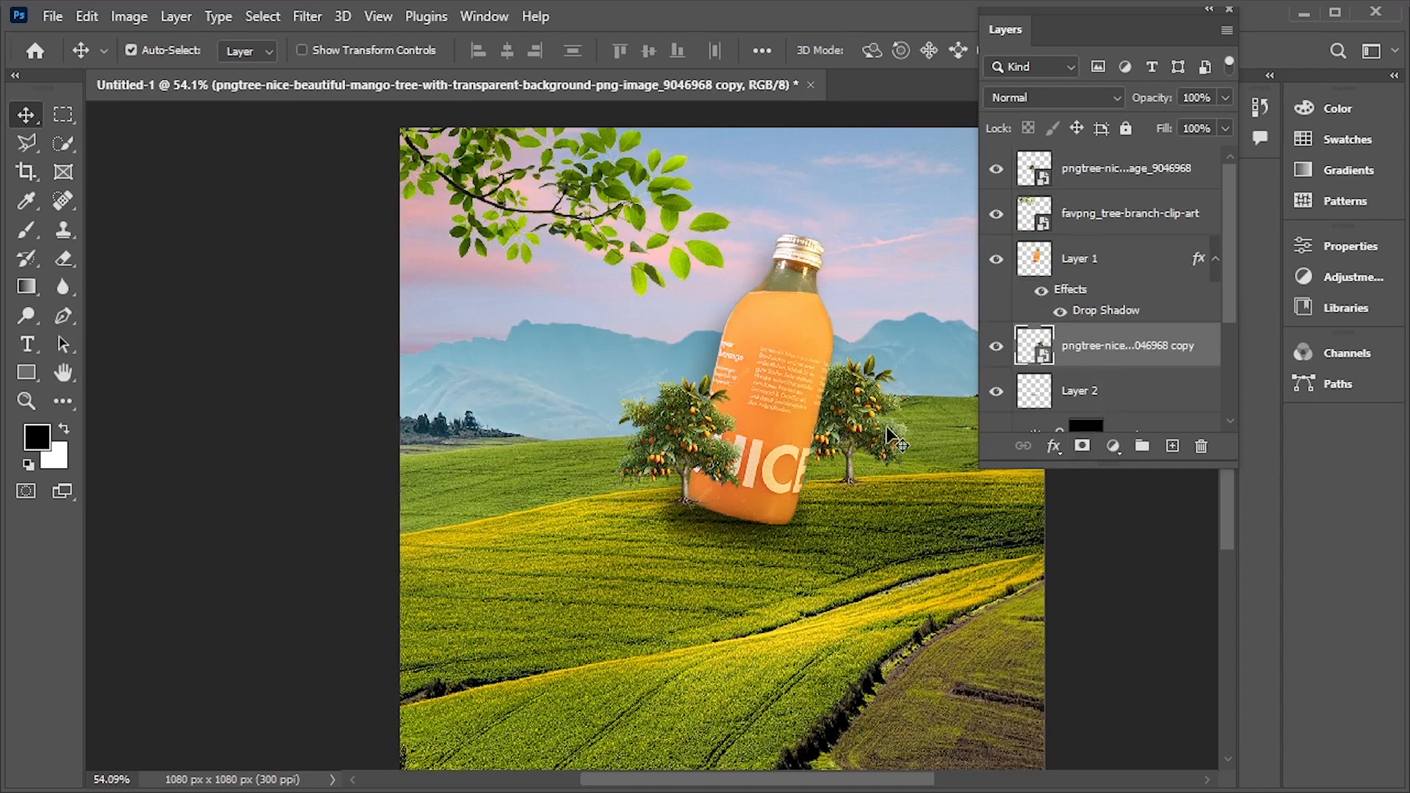
Shift the front mango tree slightly left and shrink the copy behind the bottle to about 14.62%, keeping it on the hill
mouse_move(709, 438)
left_mouse_down()
mouse_move(680, 427)
mouse_move(693, 428)
left_mouse_up()
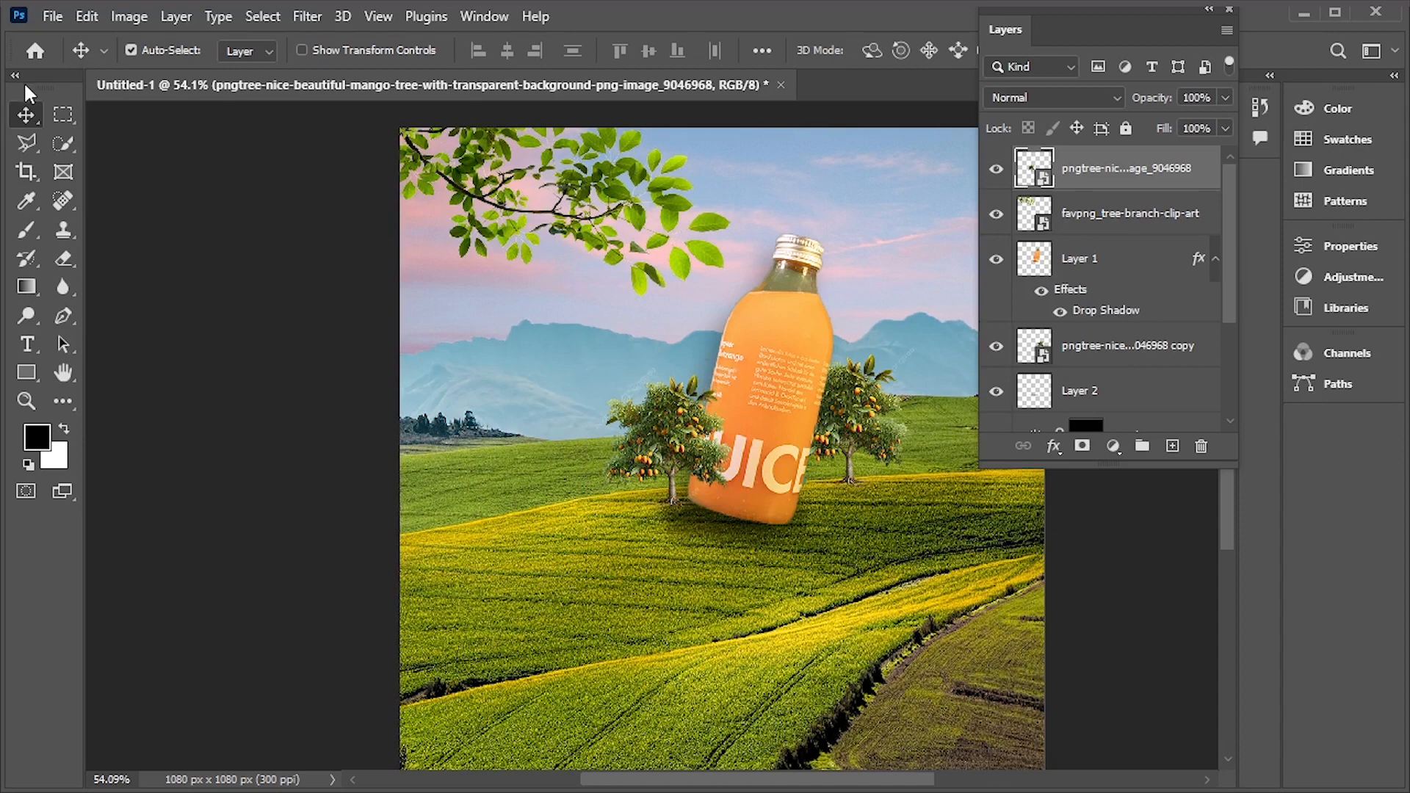
left_click(873, 439)
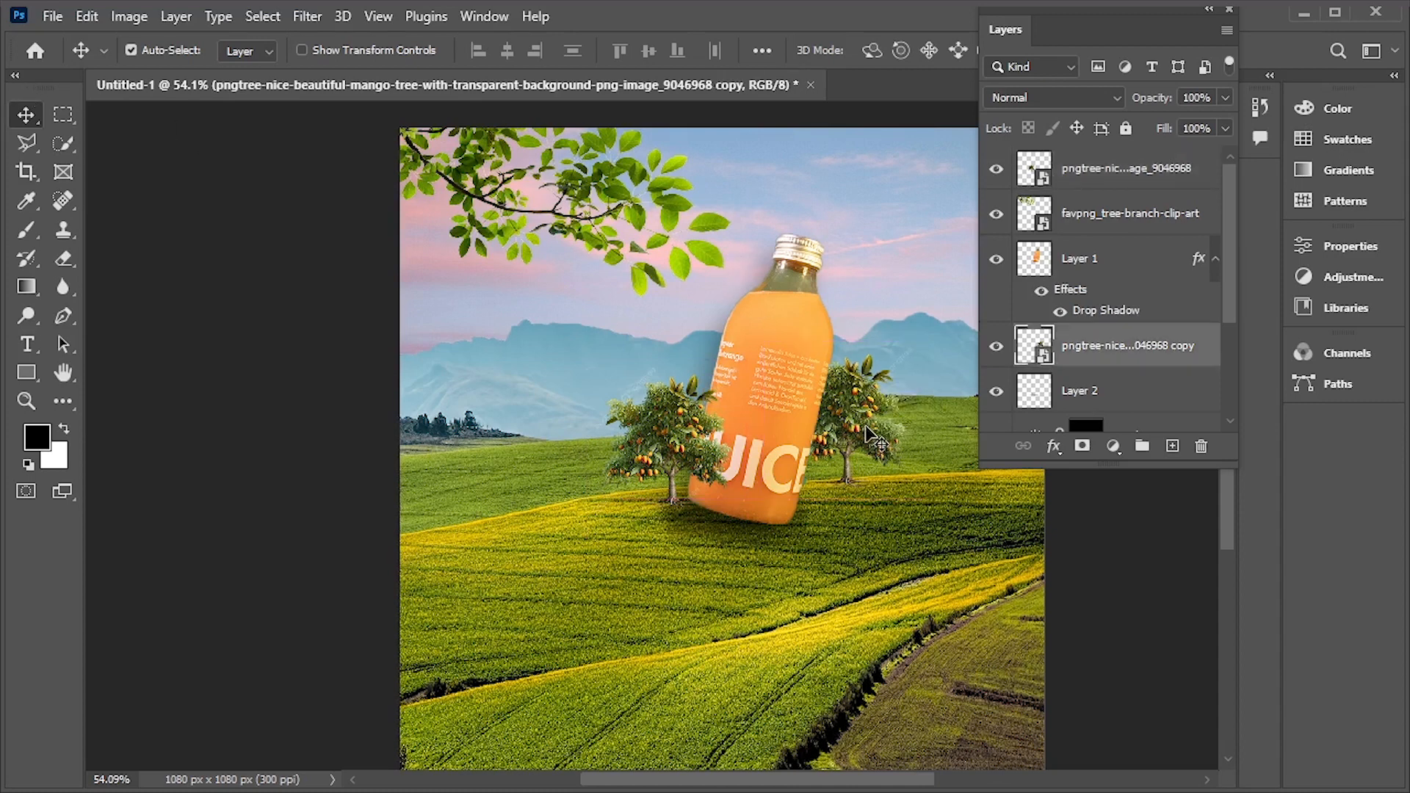
key("ctrl+t")
left_click_drag(924, 337, 875, 384)
left_click_drag(859, 437, 875, 438)
key("Return")
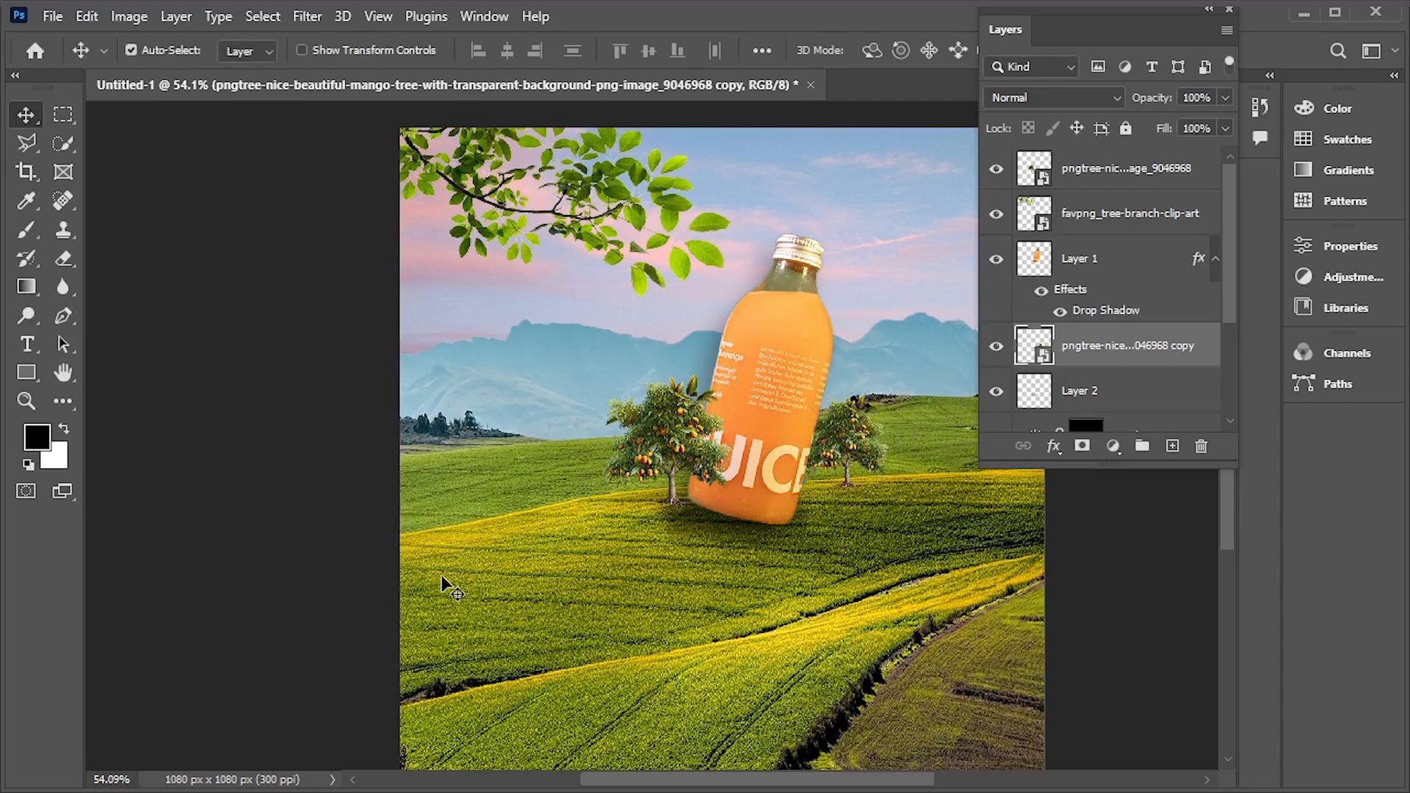
key("ctrl+t")
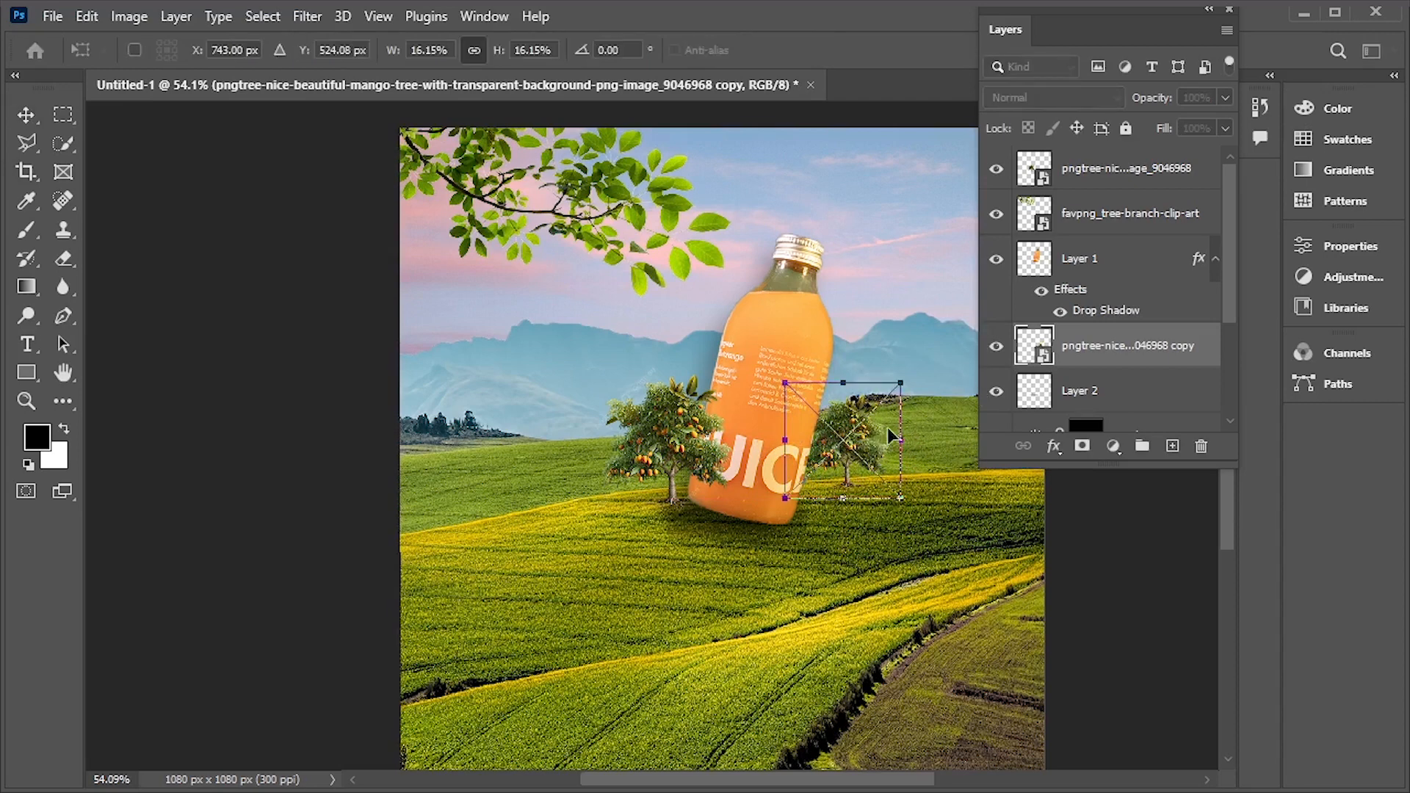
left_click_drag(901, 383, 890, 393)
left_click_drag(864, 448, 865, 439)
key("Return")
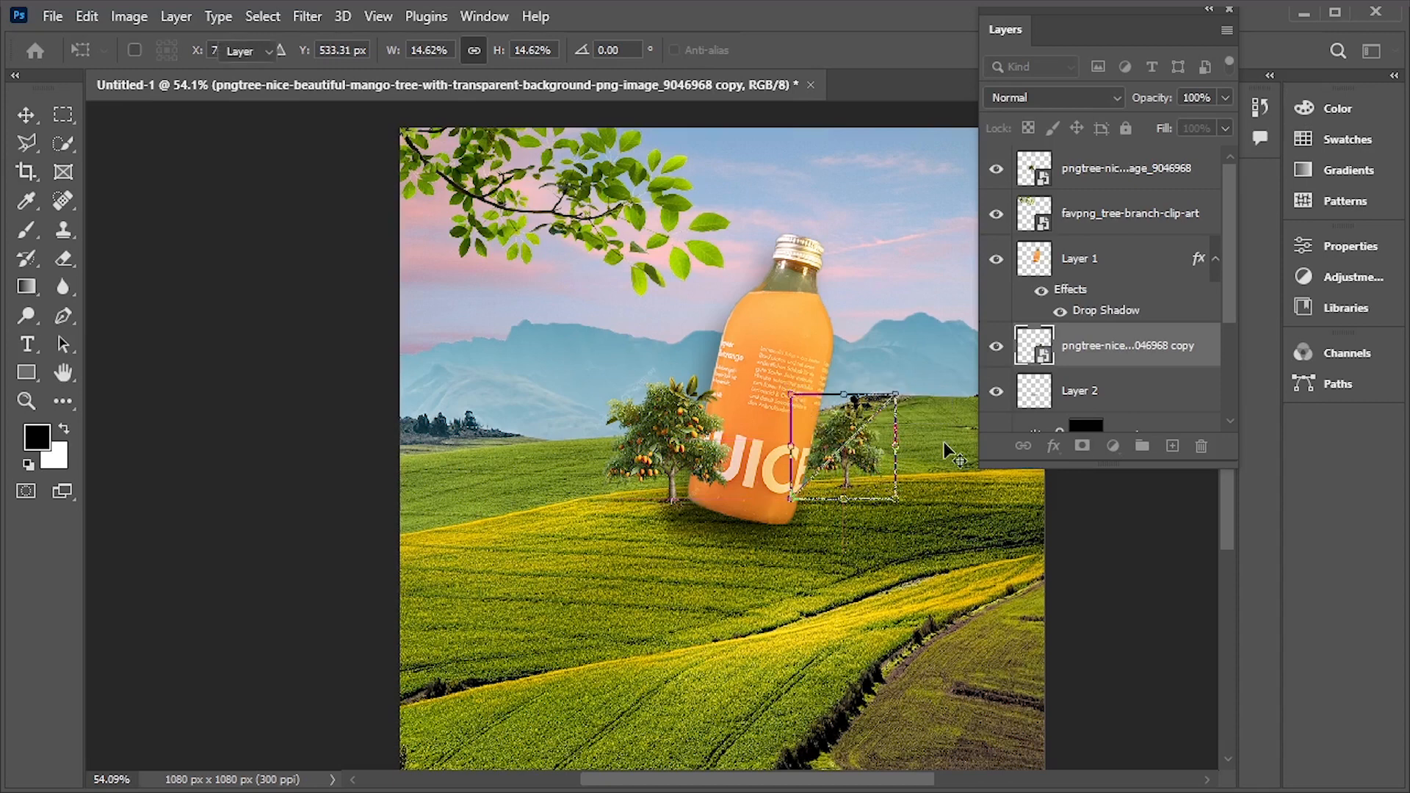
Place the orange-tree photo as an embedded image, move its layer above all others, and lower it on the poster
left_click(52, 15)
left_click(169, 433)
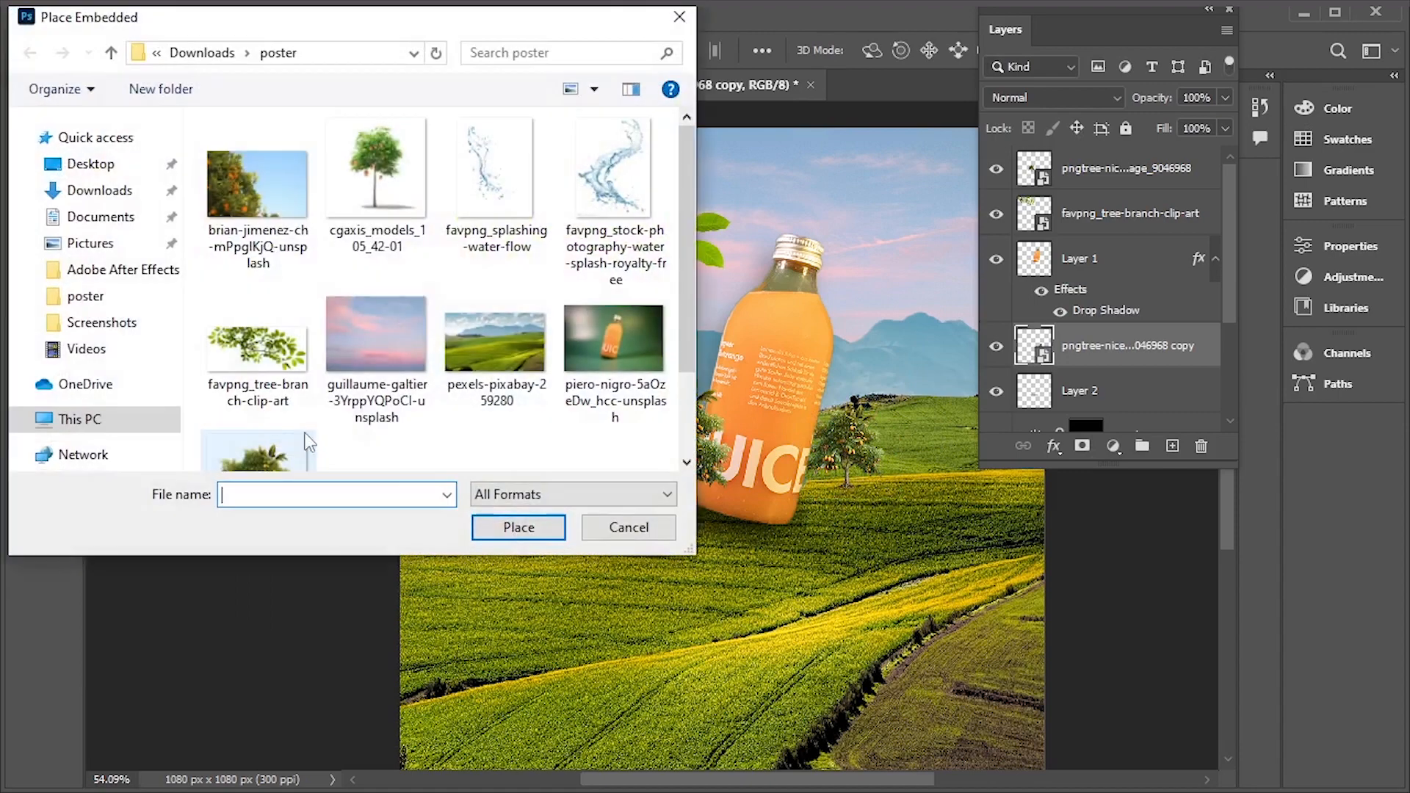
left_click(232, 187)
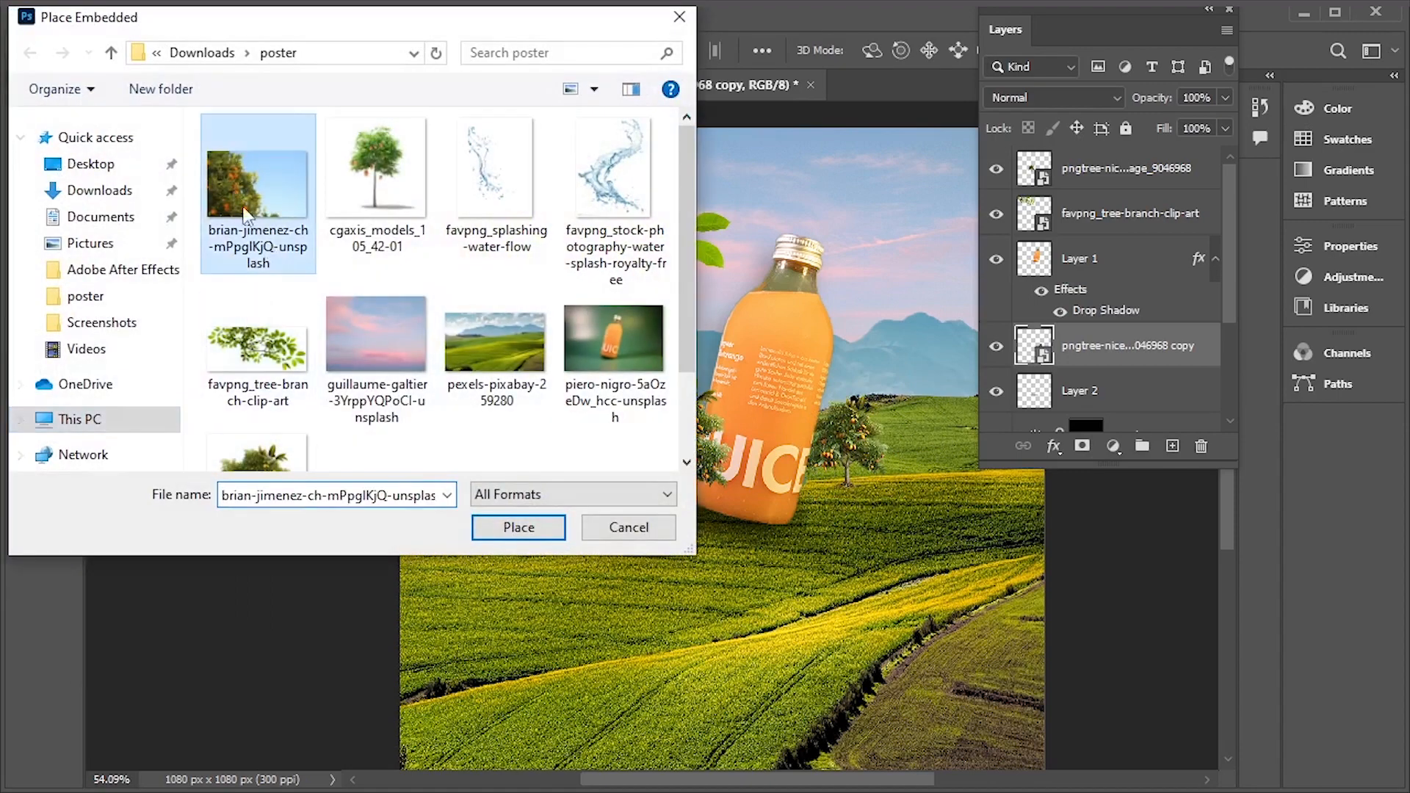
left_click(519, 527)
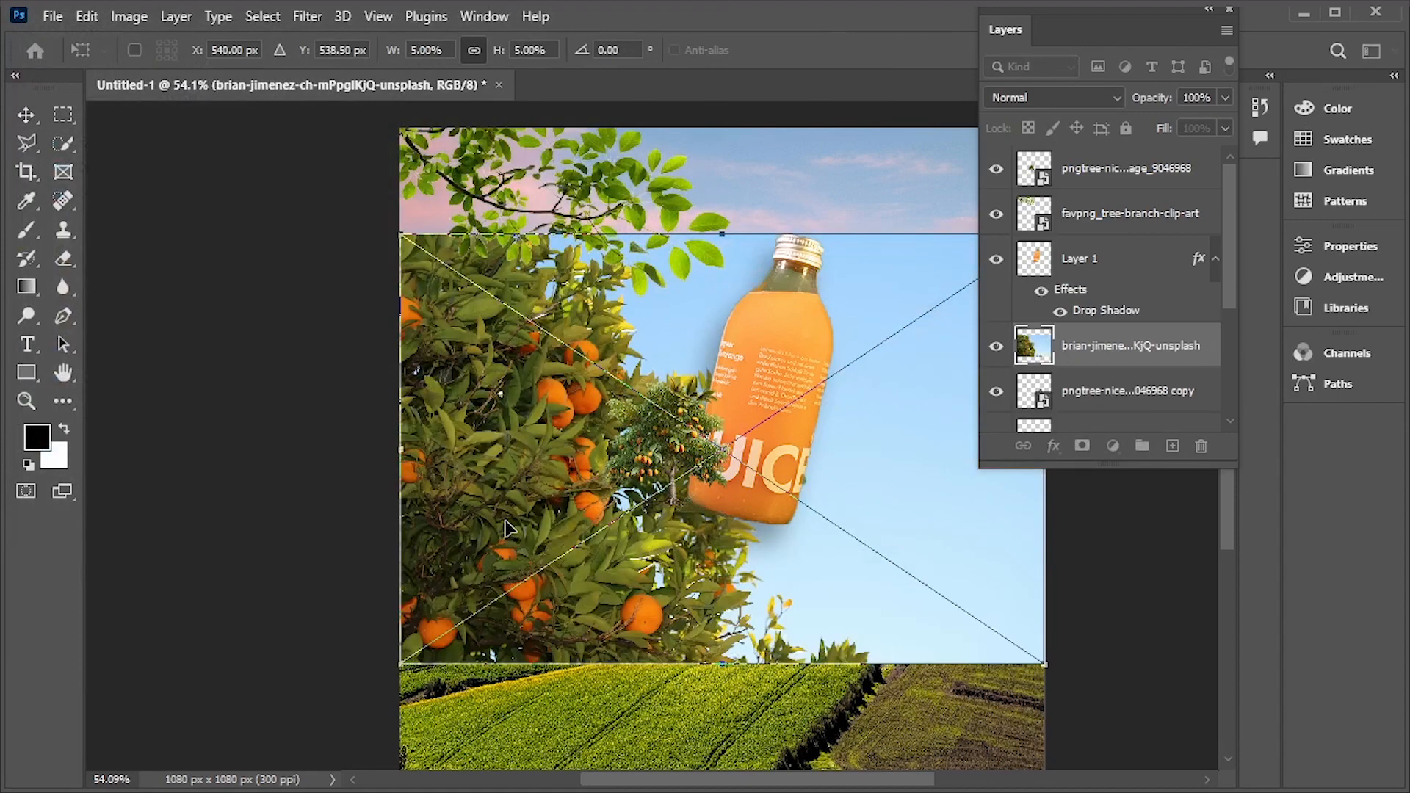
left_click_drag(540, 485, 439, 587)
left_click_drag(1157, 345, 1147, 166)
left_click_drag(815, 494, 799, 416)
left_click_drag(697, 446, 721, 477)
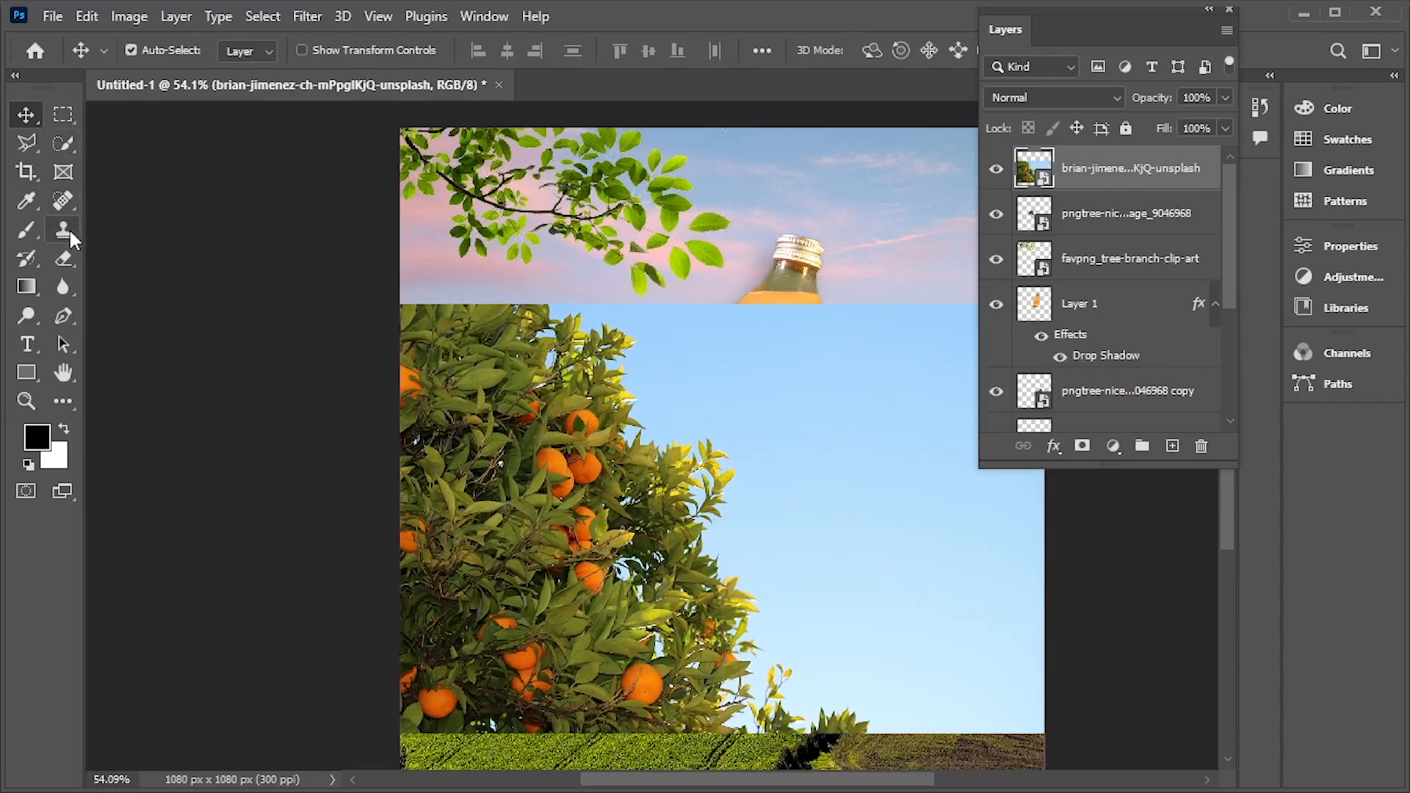
Scale the orange-tree photo down to about 4.48%, keeping it along the poster's left edge
key("ctrl+t")
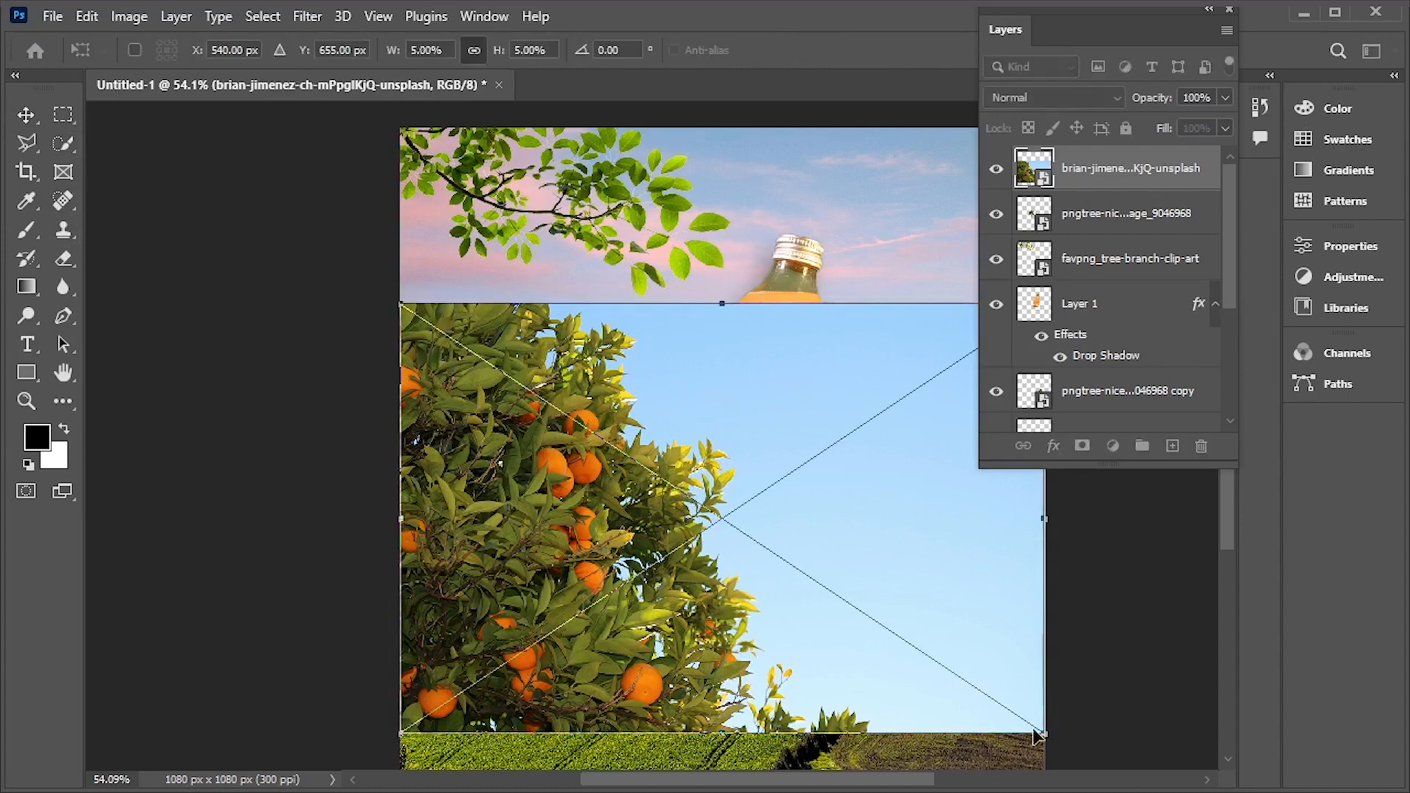
left_click_drag(1044, 733, 982, 694)
left_click_drag(821, 555, 818, 558)
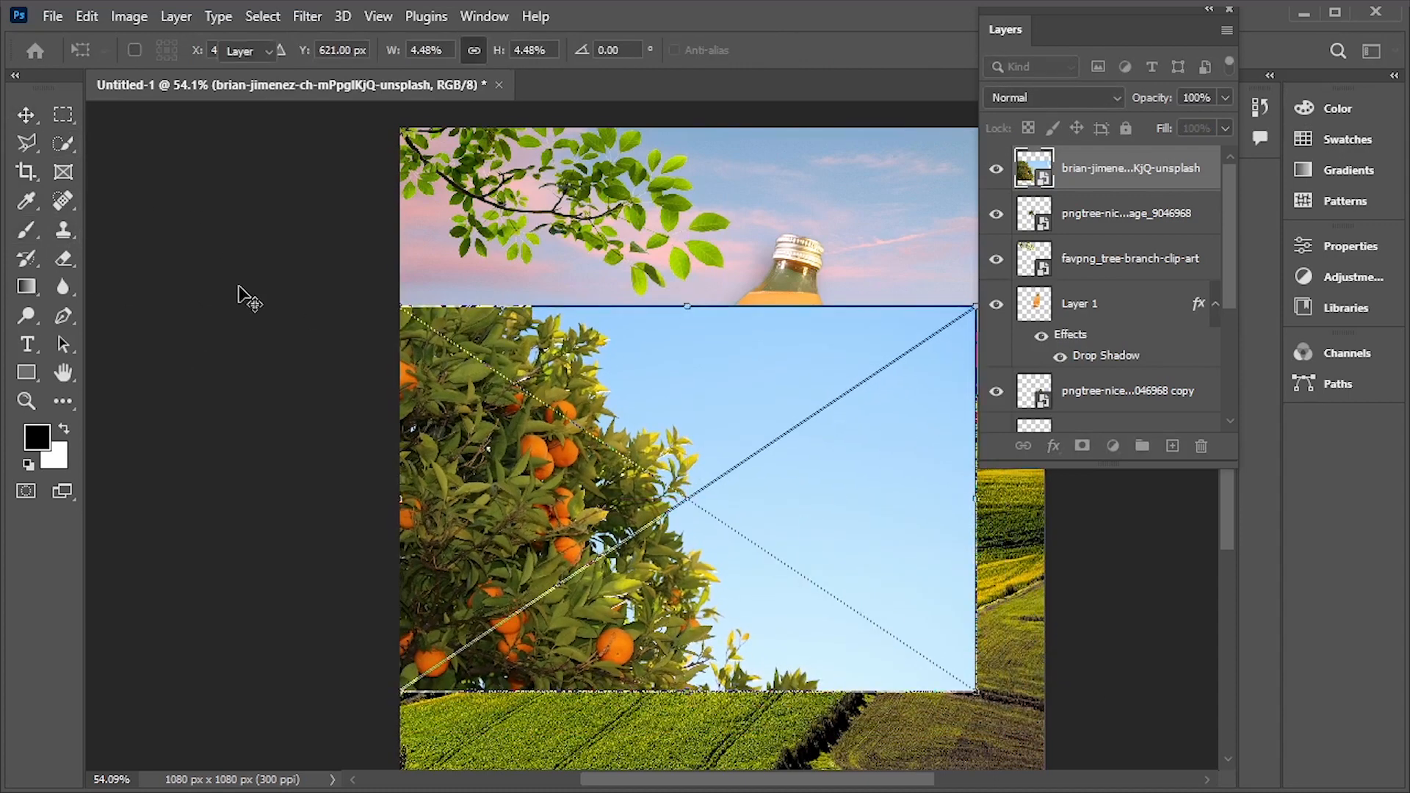
key("Return")
Rasterize the orange-tree photo layer and remove its large blue sky area with the Quick Selection tool
key("shift+e")
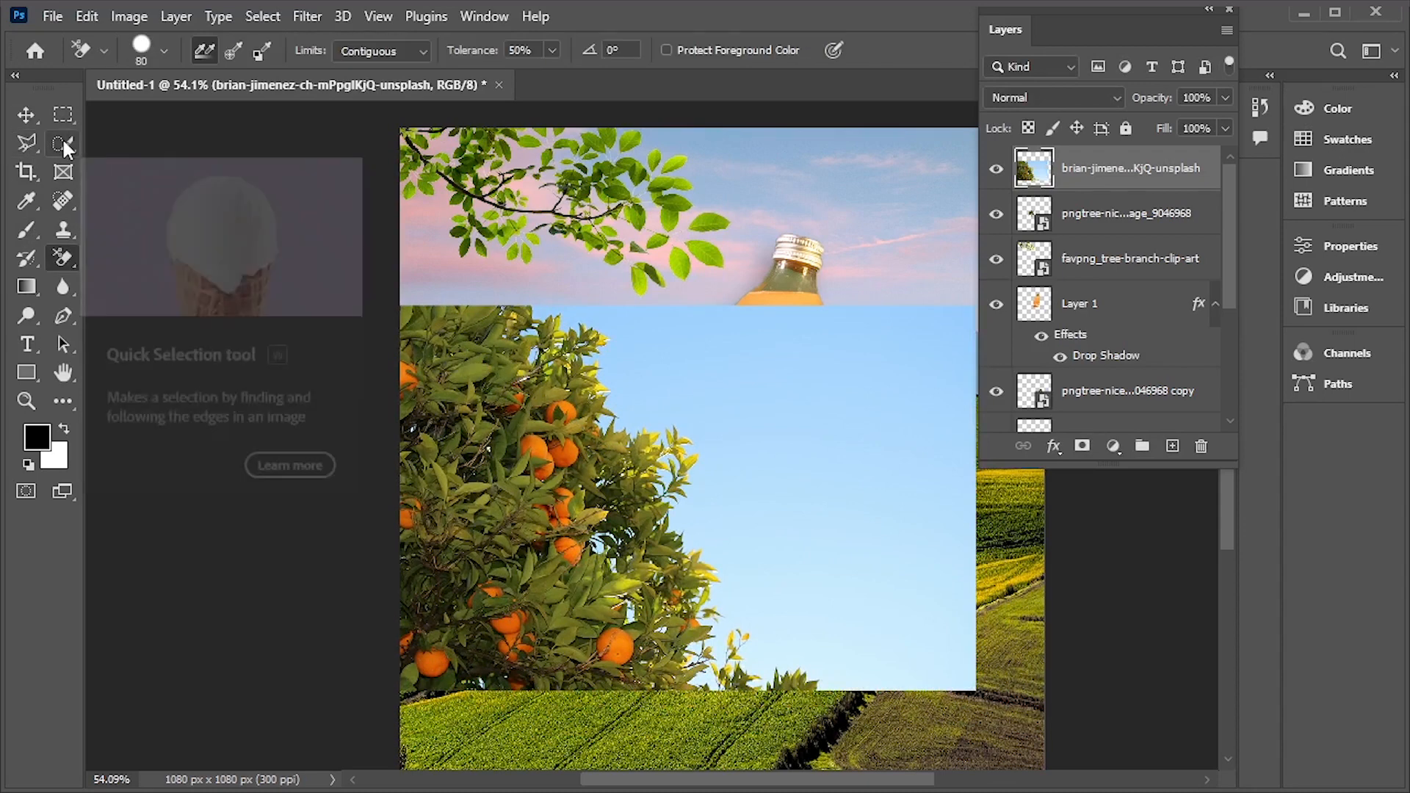
left_click(62, 138)
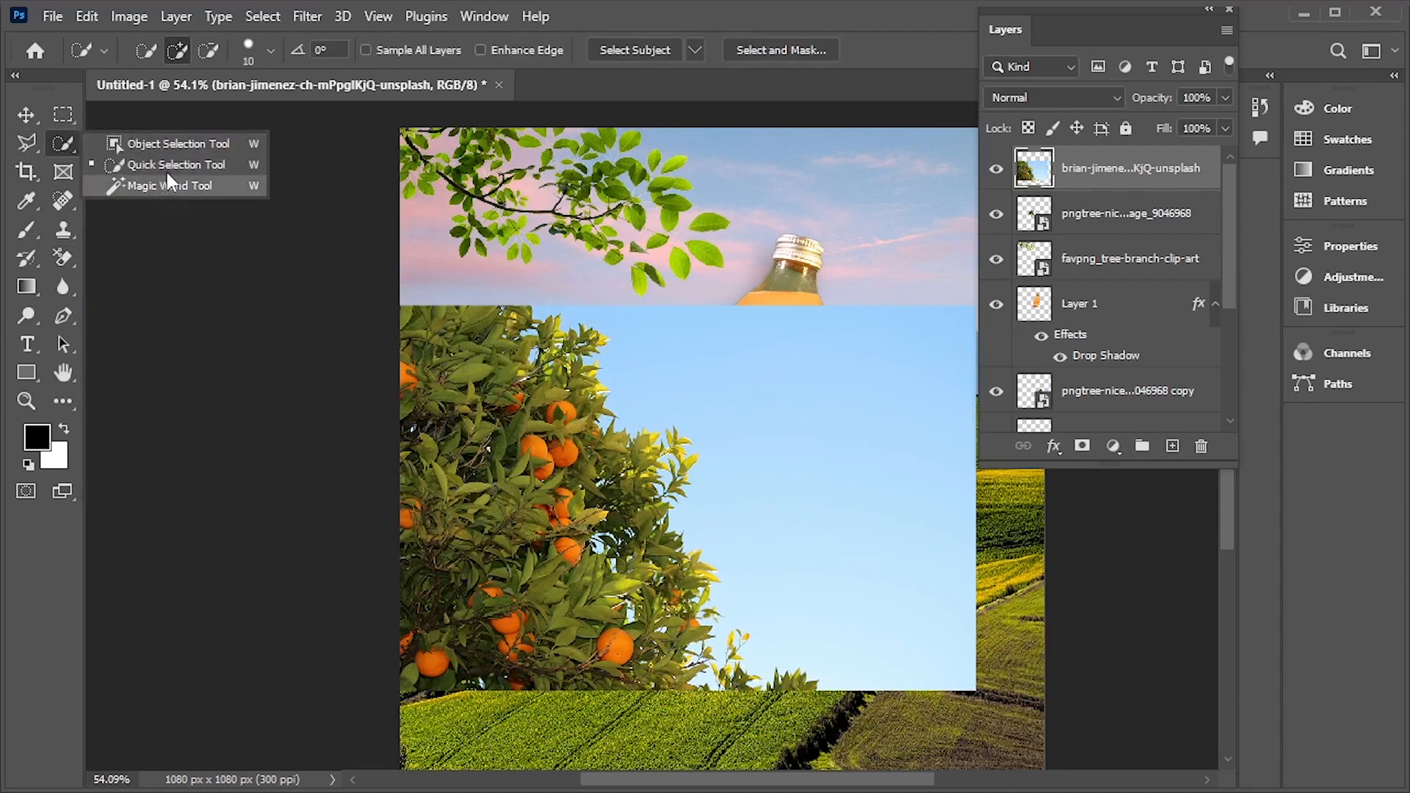
left_click(203, 169)
mouse_move(911, 482)
left_mouse_down()
mouse_move(856, 473)
mouse_move(810, 439)
left_mouse_up()
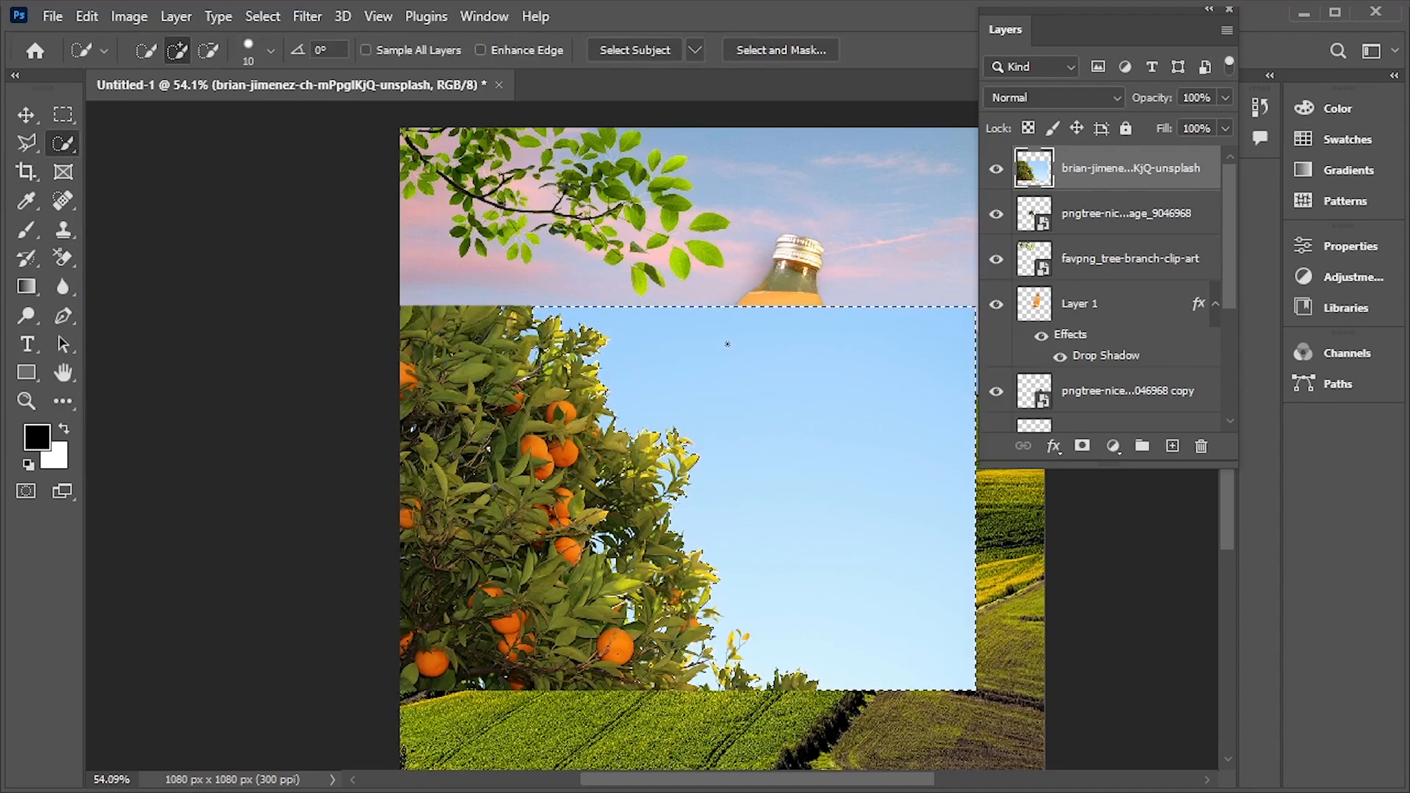
key("Delete")
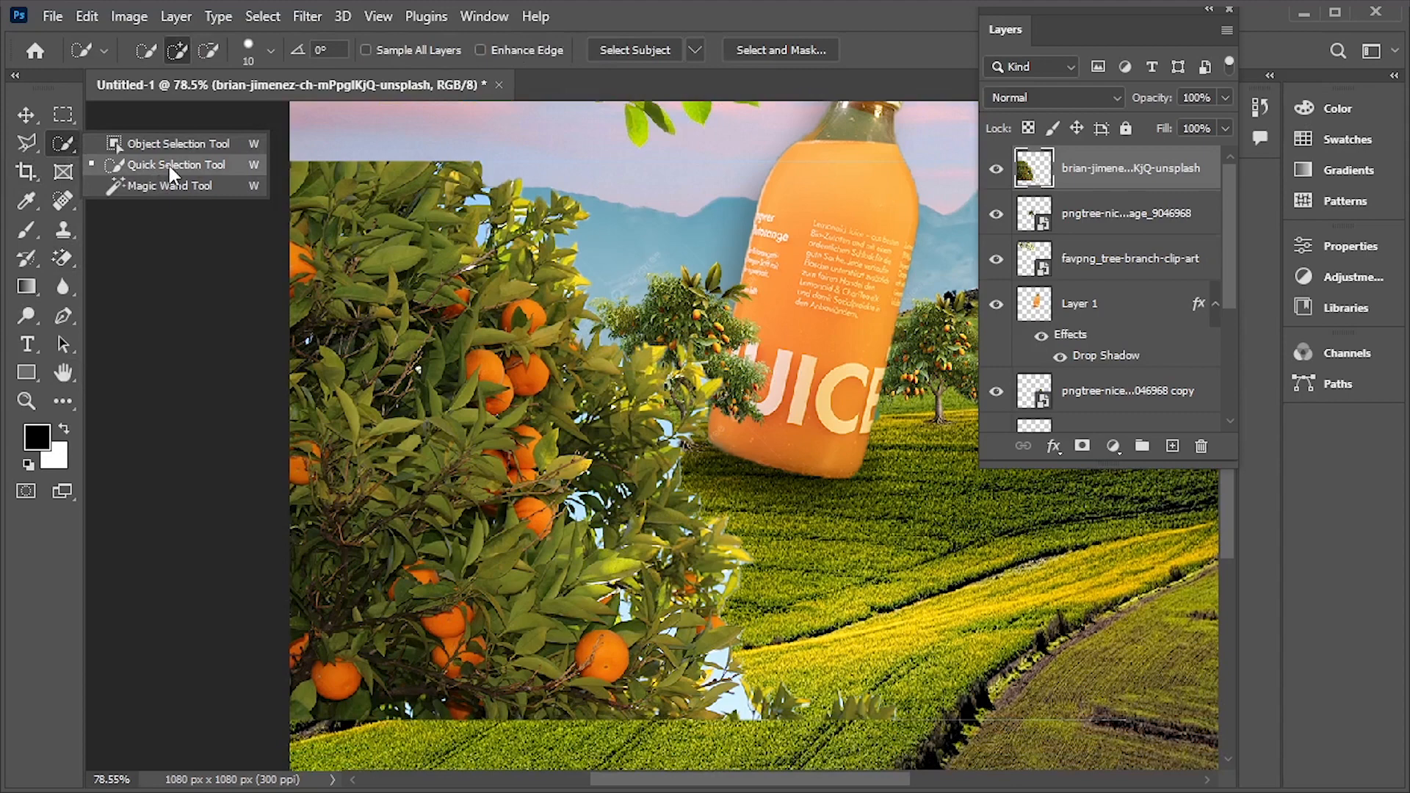
Select the leftover sky patches between the orange-tree leaves with the Magic Wand, delete them and clear the selection
left_click(174, 185)
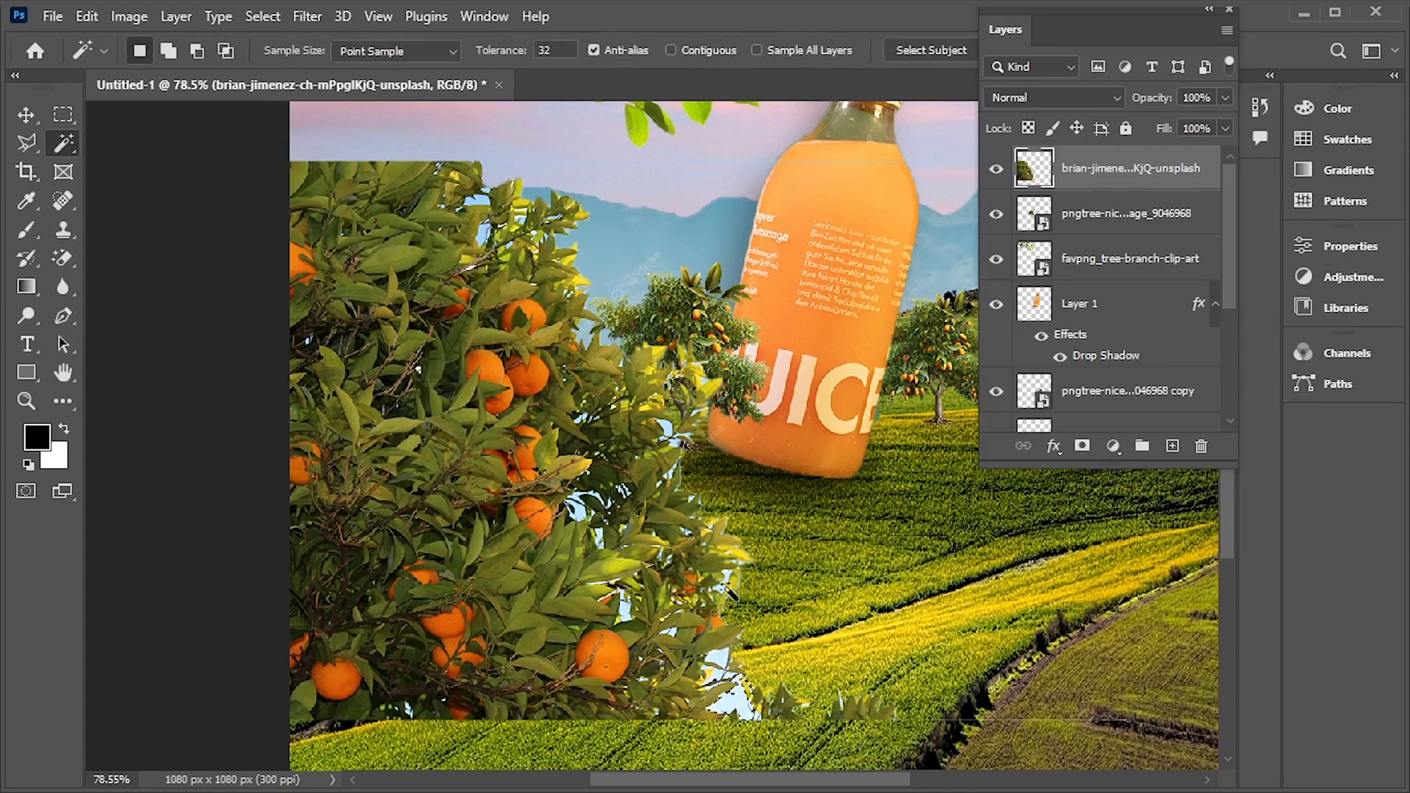
left_click(743, 708)
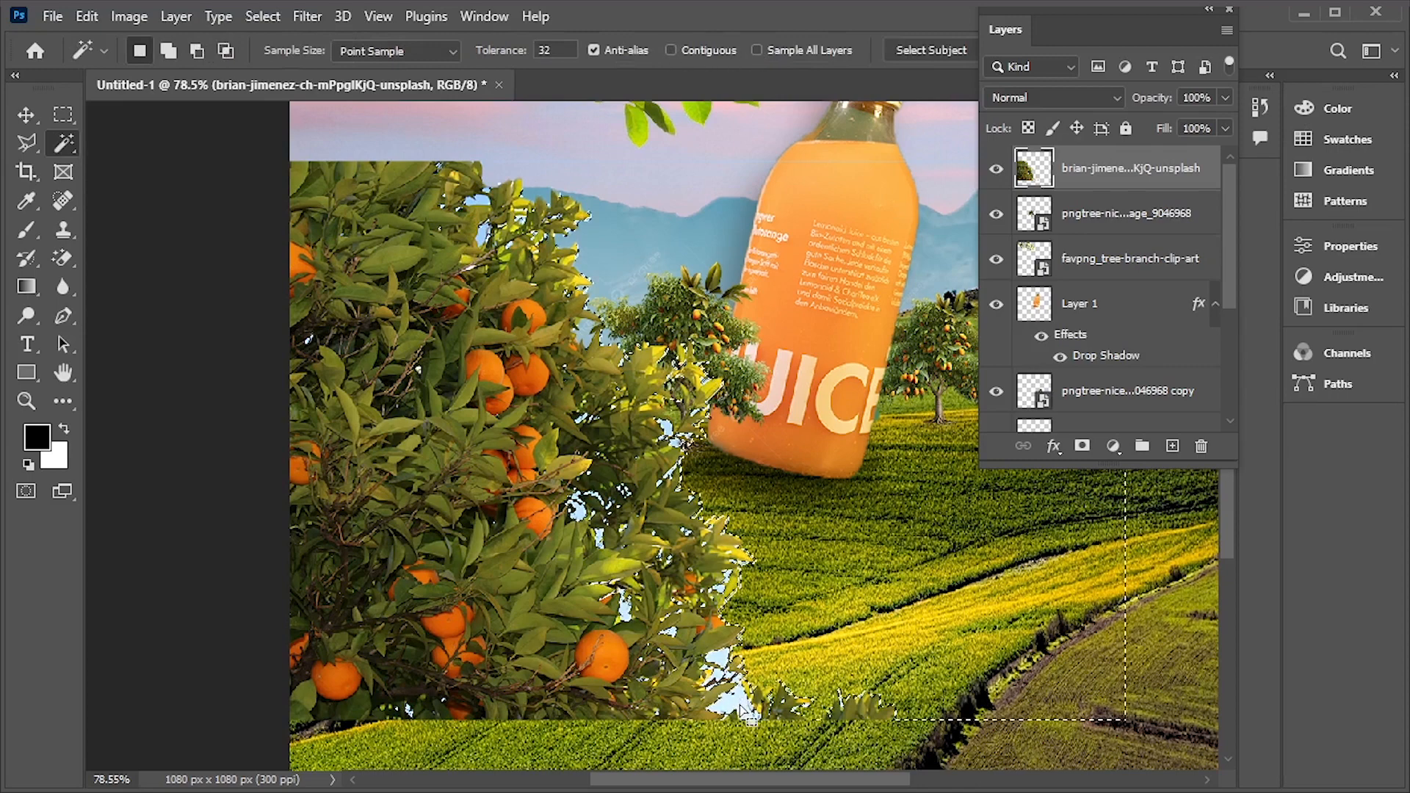
key("Delete")
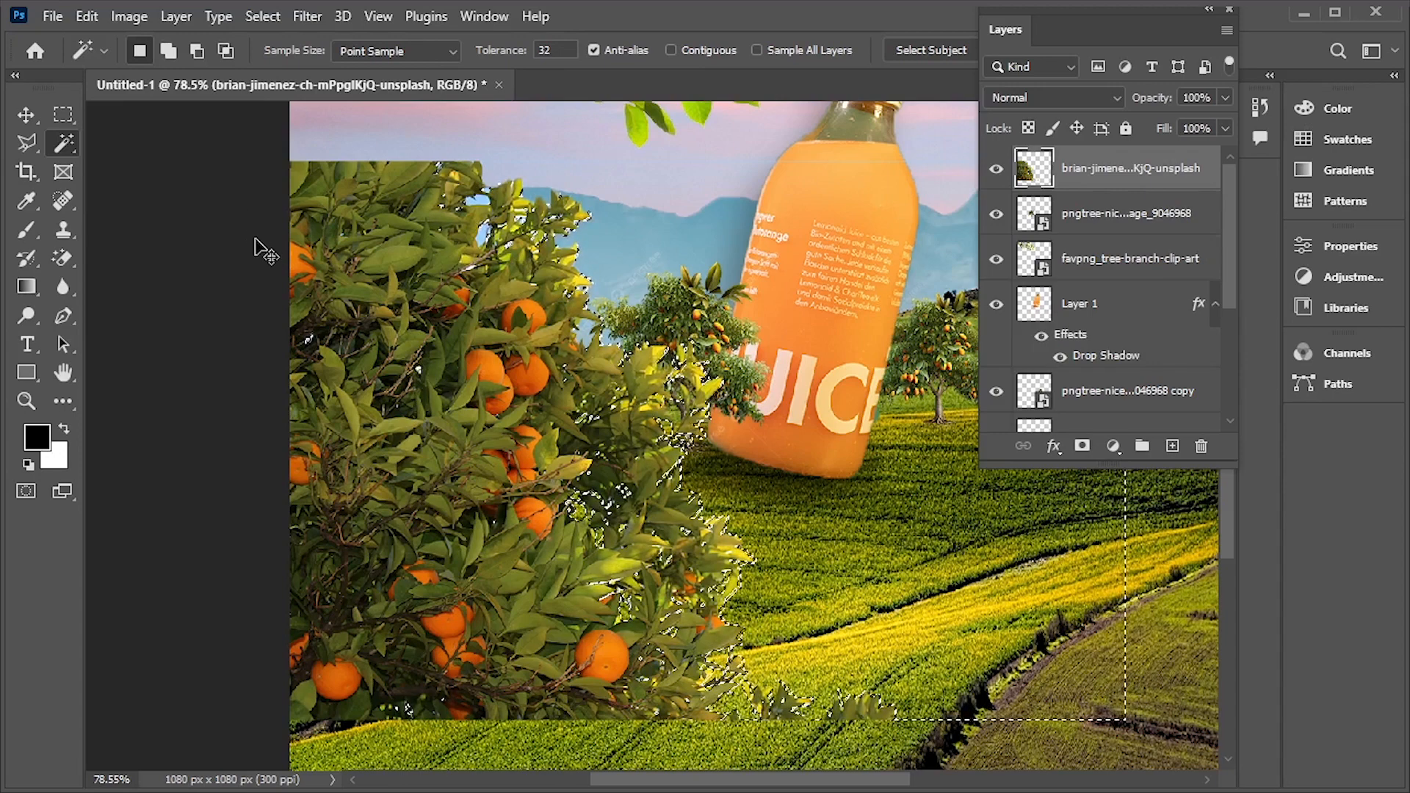
key("ctrl+d")
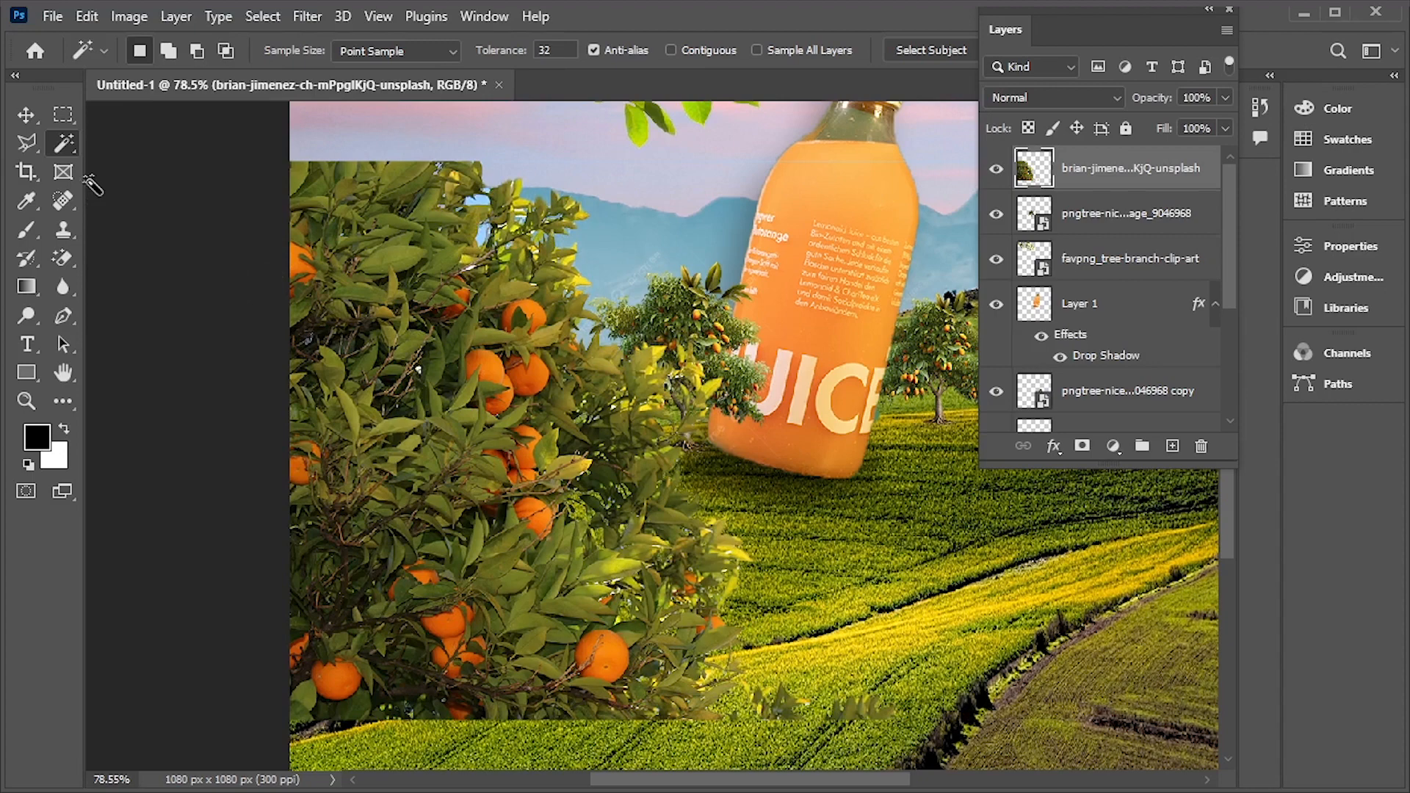
Move the cut-out orange tree straight down toward the poster's bottom-left corner
left_click(25, 115)
left_click_drag(428, 485, 428, 530)
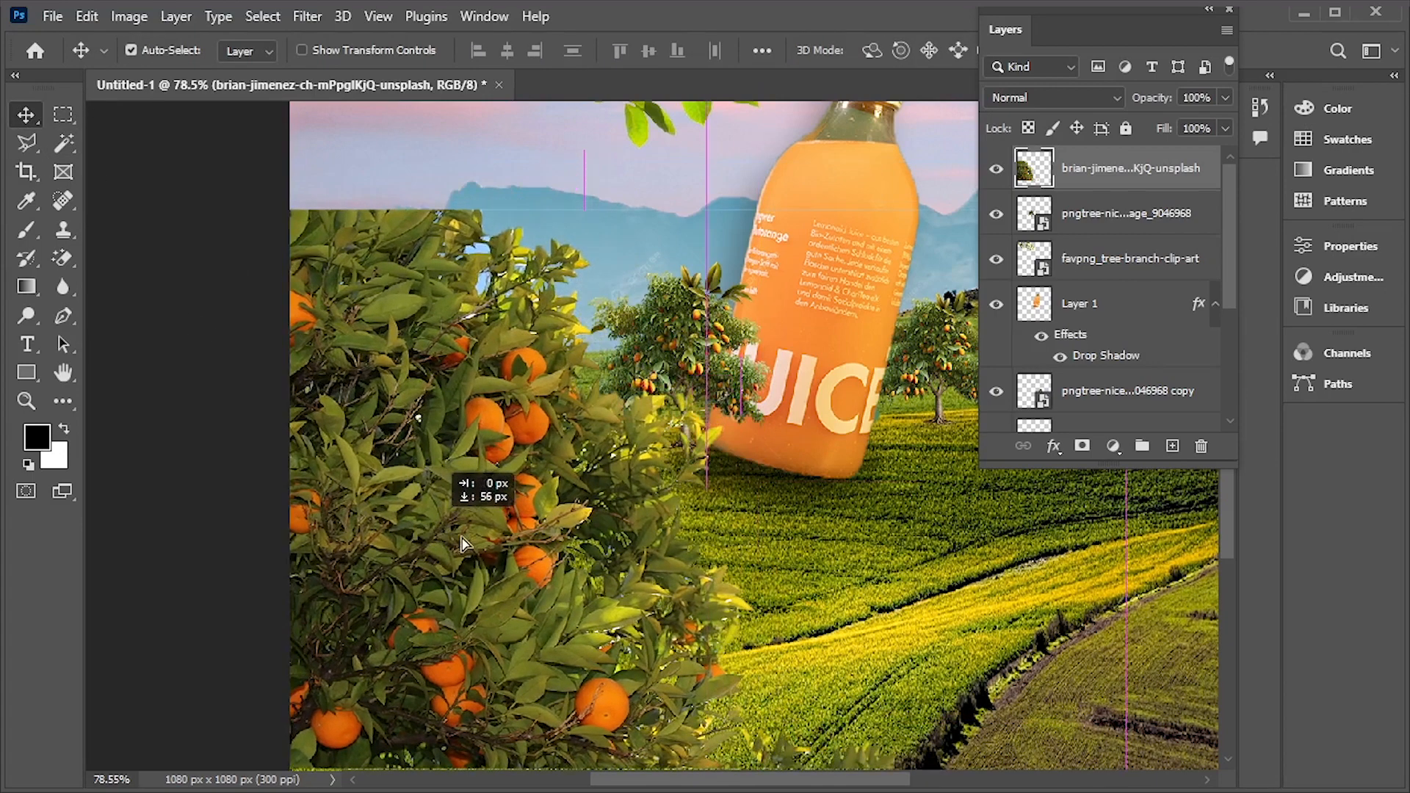
scroll(626, 554, "down", 4)
left_click_drag(643, 583, 647, 626)
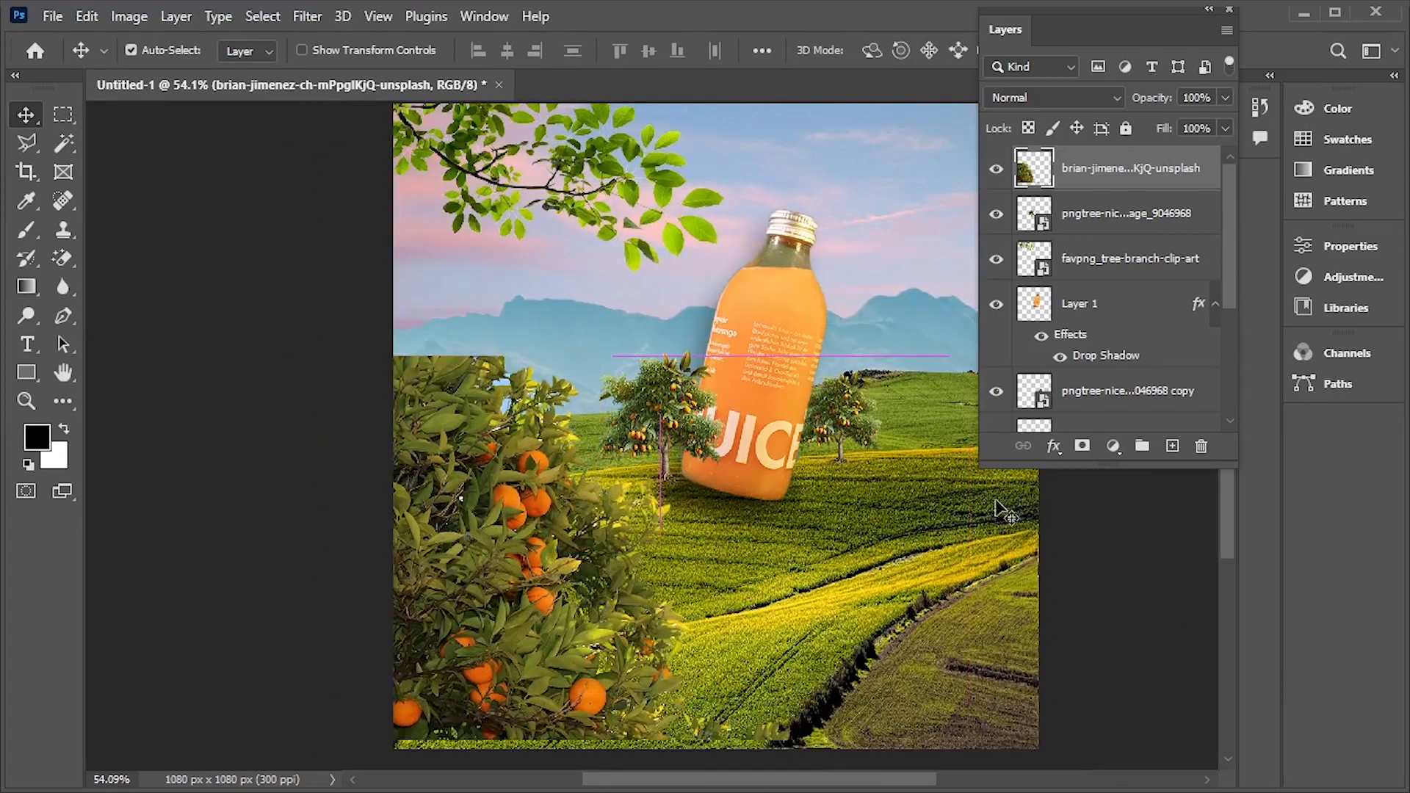
Set the orange-tree layer's Blend If (Gray) to 0/35 and 202/255 for This Layer and 0 and 214/255 for Underlying Layer
right_click(1126, 170)
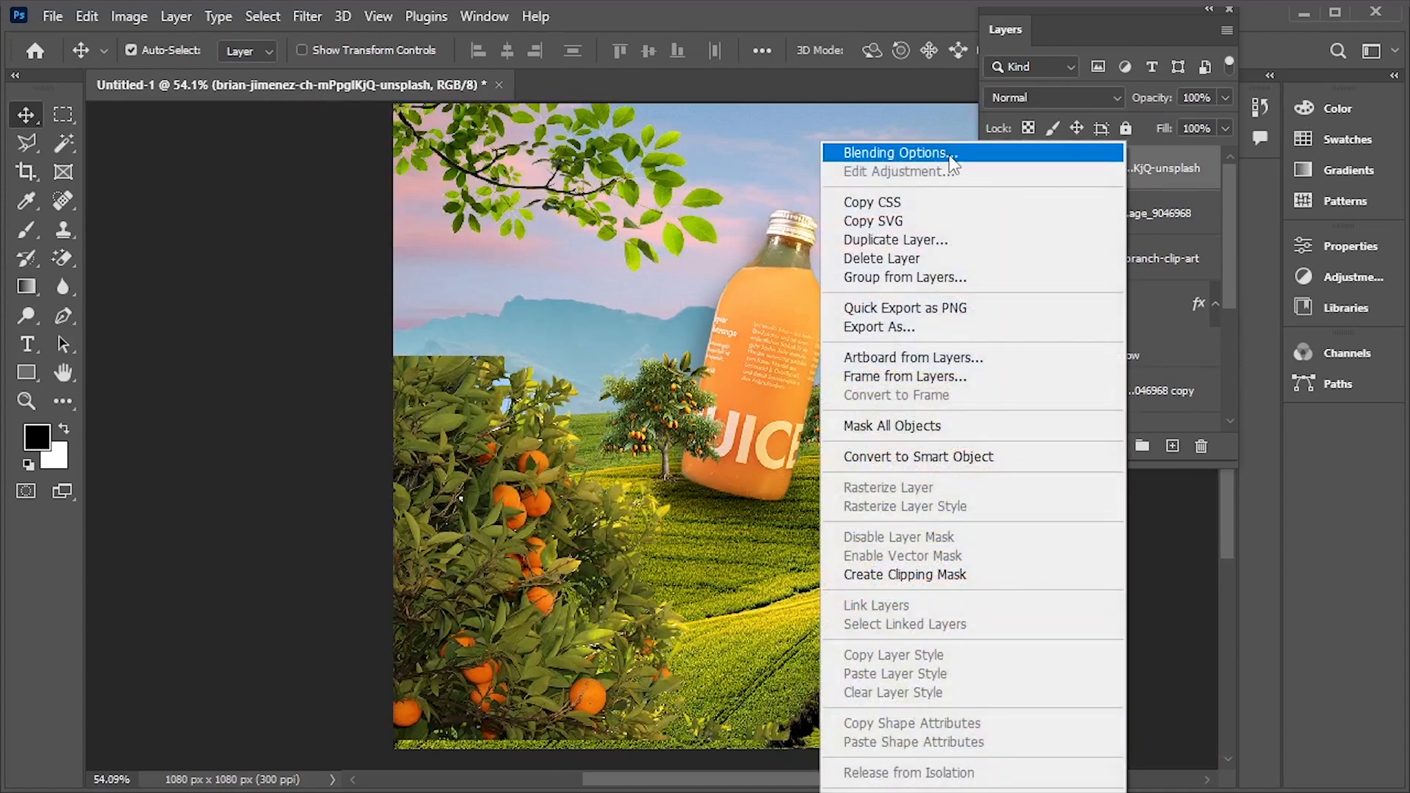
left_click(949, 154)
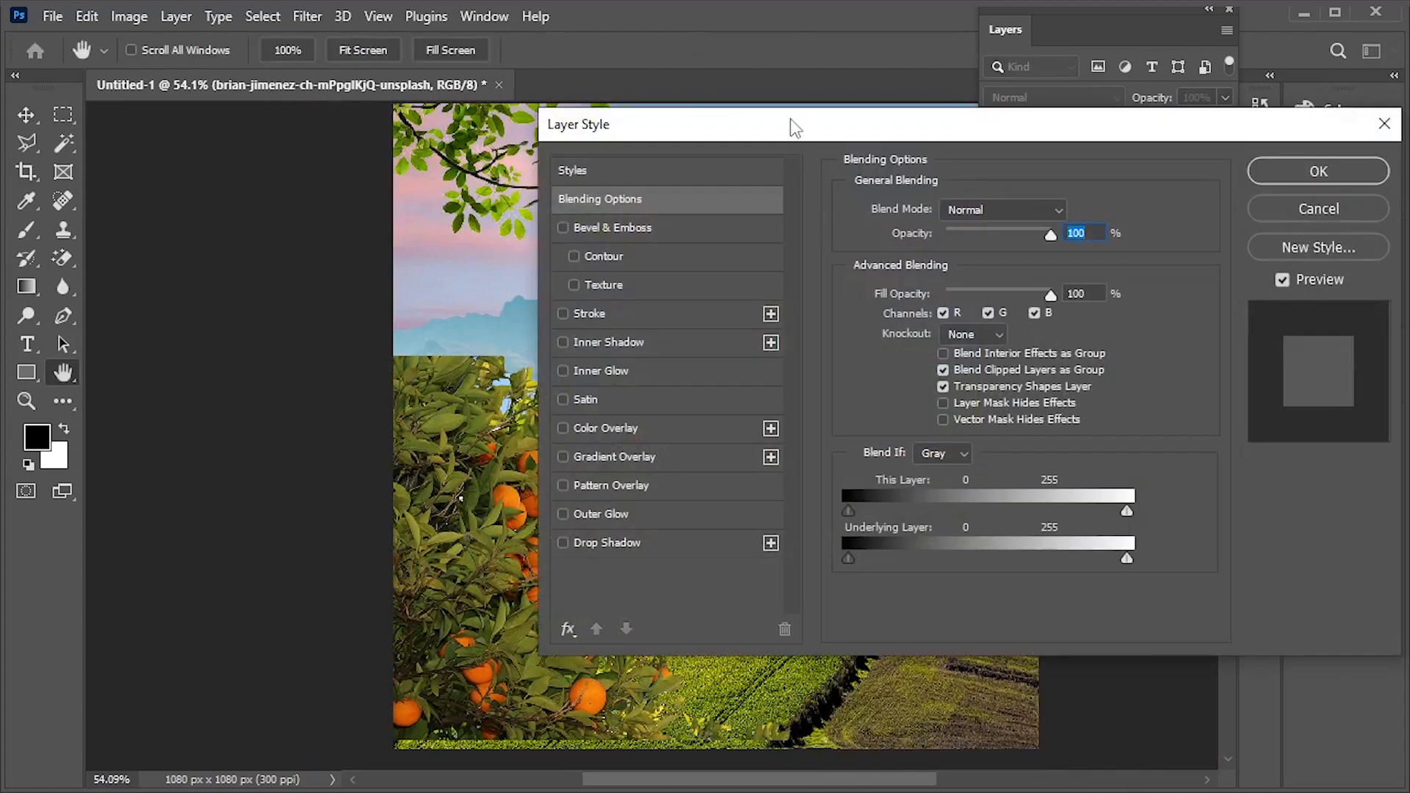
left_click_drag(791, 120, 888, 102)
left_click_drag(945, 495, 983, 491)
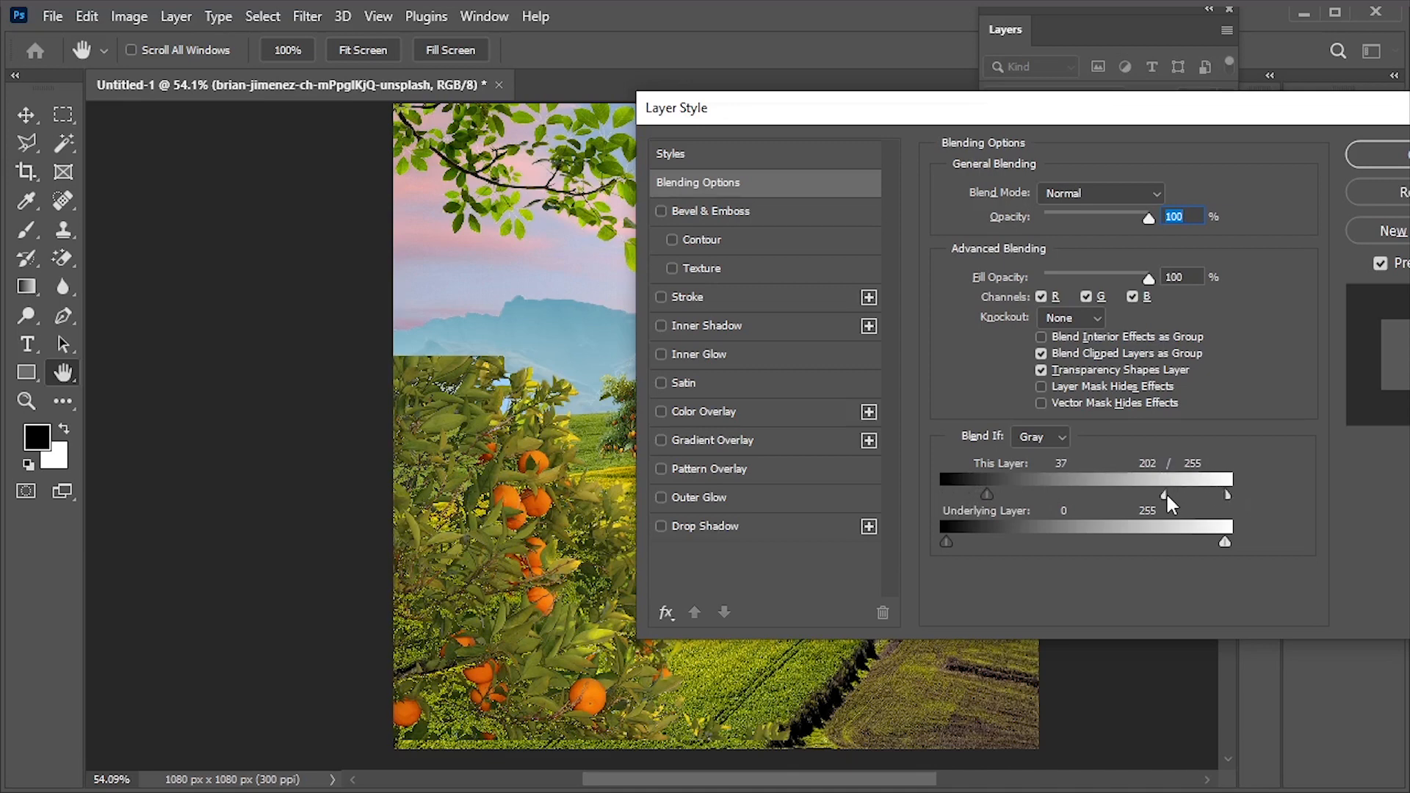
left_click_drag(1217, 547, 1184, 549)
left_click_drag(982, 492, 945, 495)
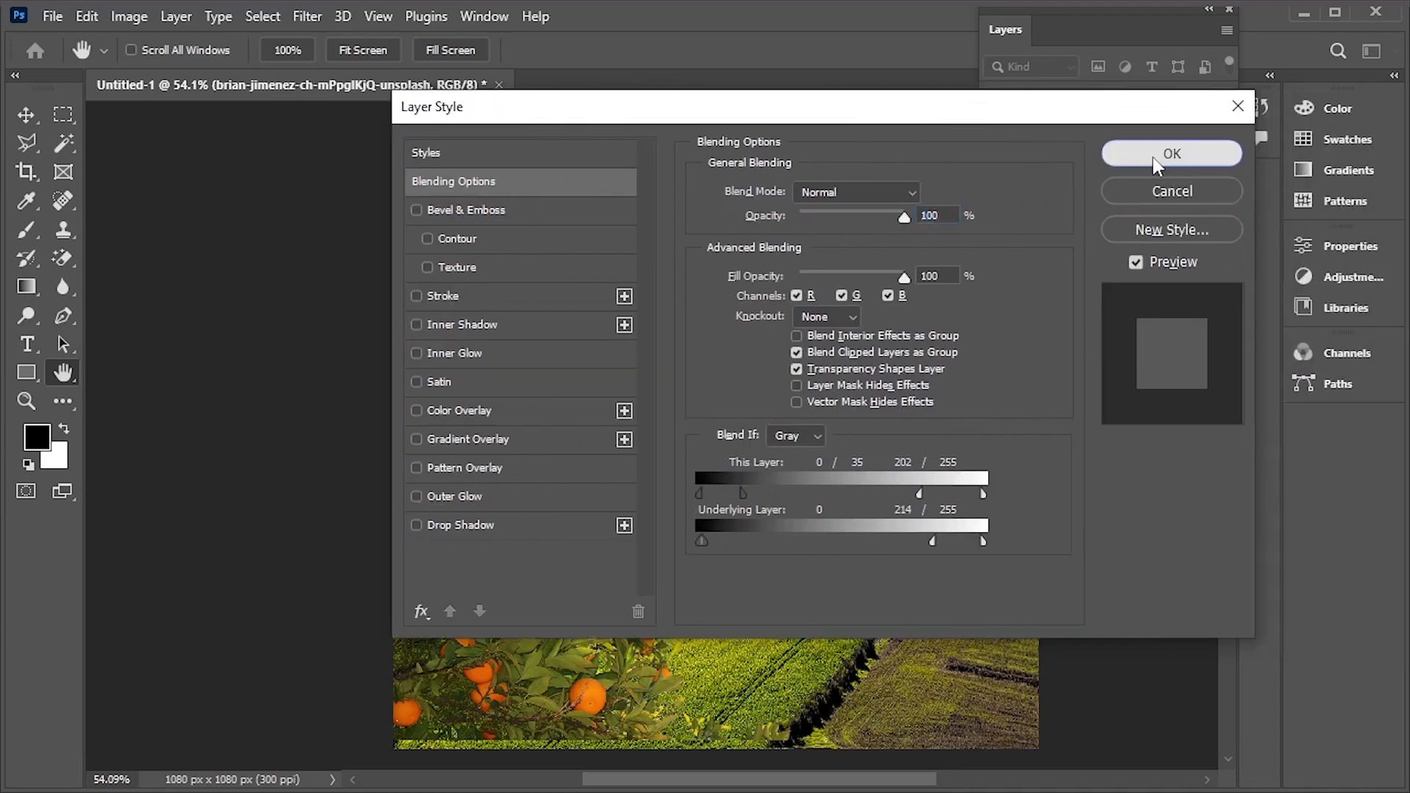
left_click(1156, 163)
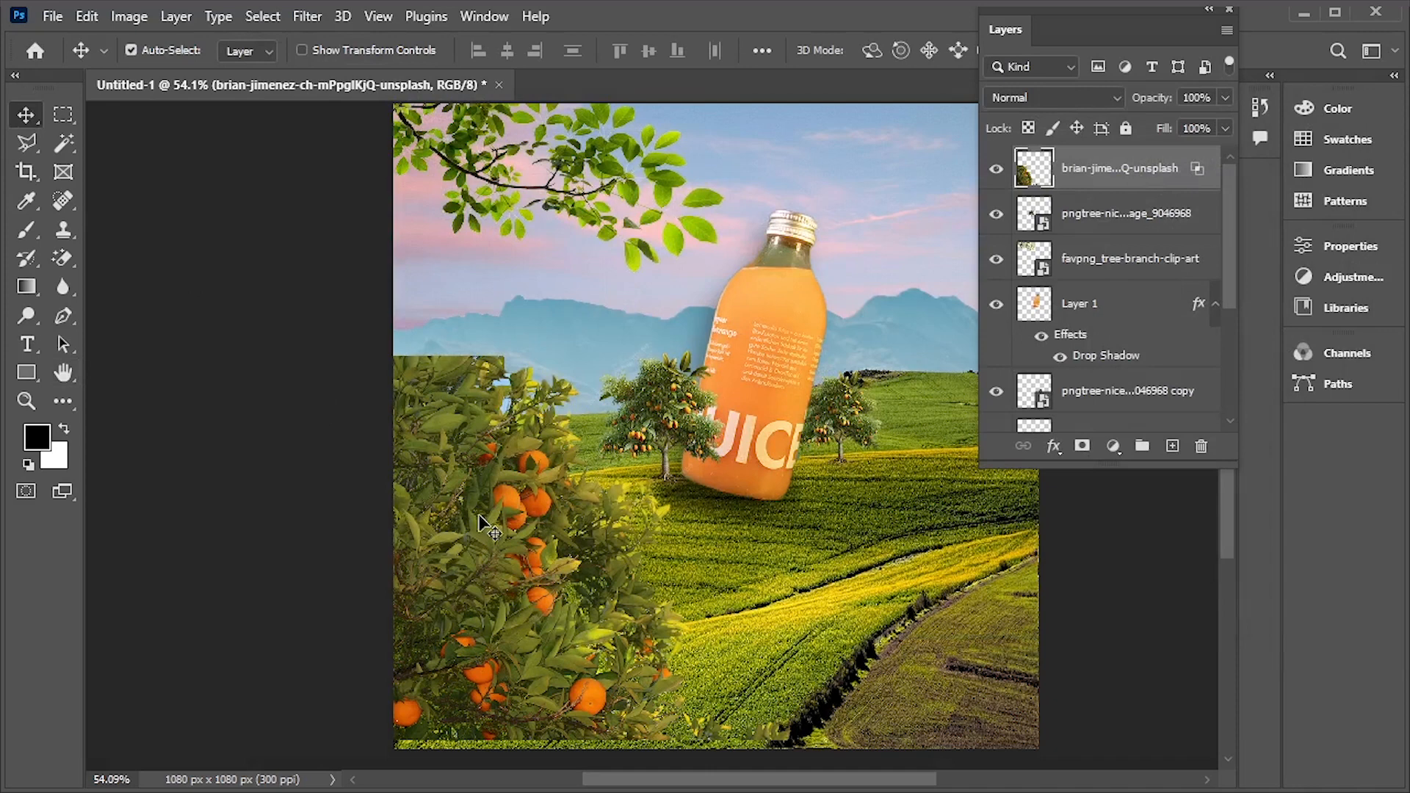
Rotate the orange tree to about -5.32°, scale it to about 105.51% and shift it toward the poster's lower-left edge
left_click_drag(476, 523, 486, 551)
key("ctrl+t")
left_click_drag(937, 352, 926, 312)
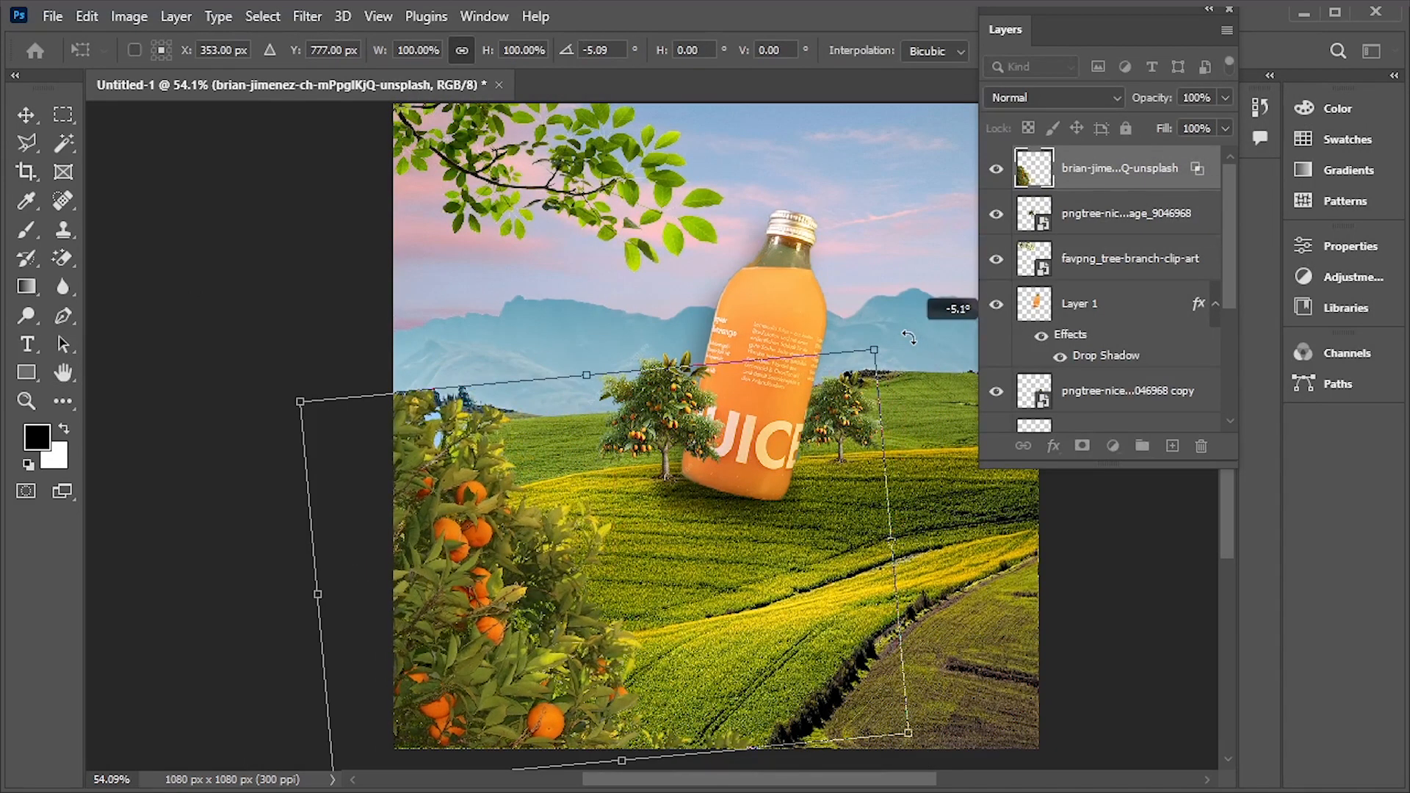
left_click_drag(475, 589, 440, 593)
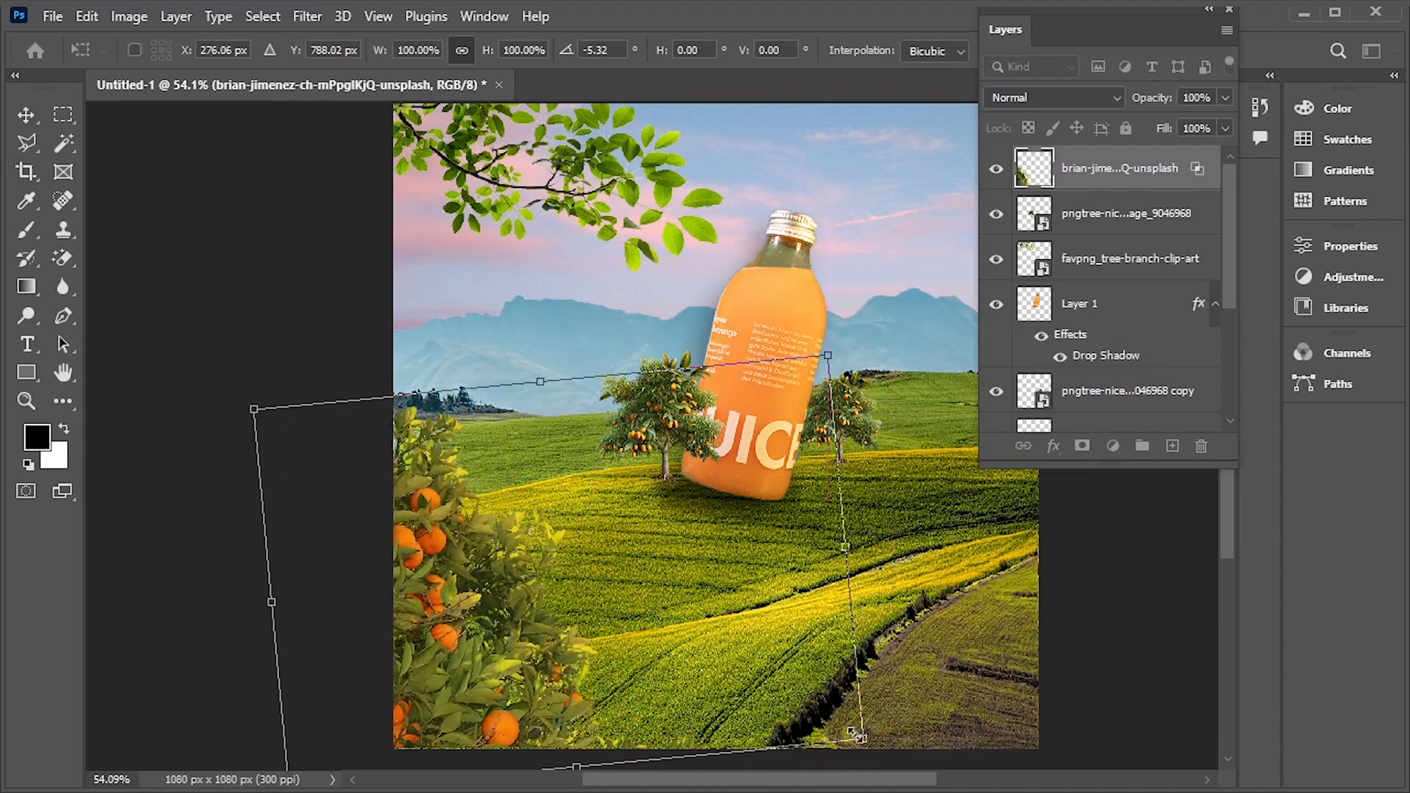
left_click_drag(853, 733, 893, 752)
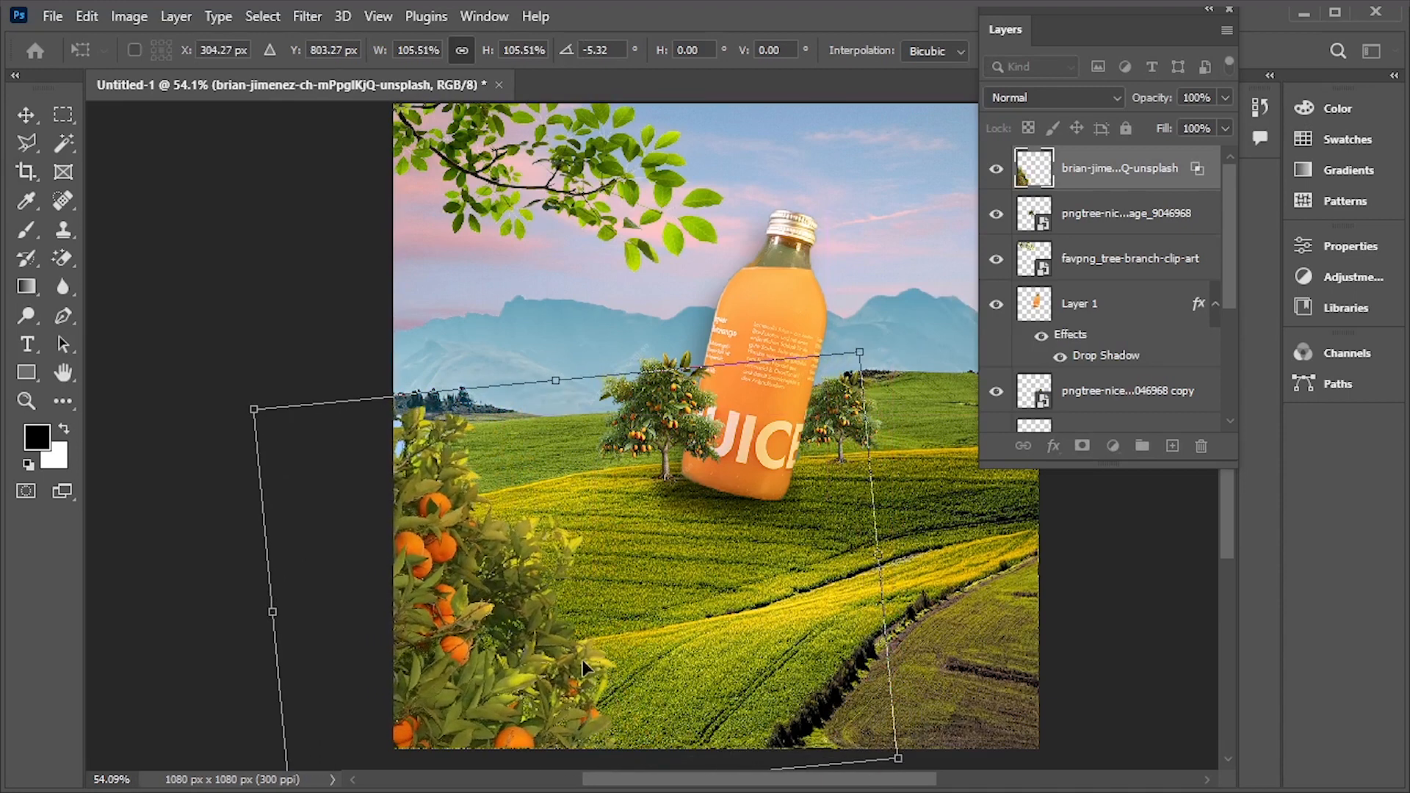
left_click_drag(534, 649, 511, 640)
key("Return")
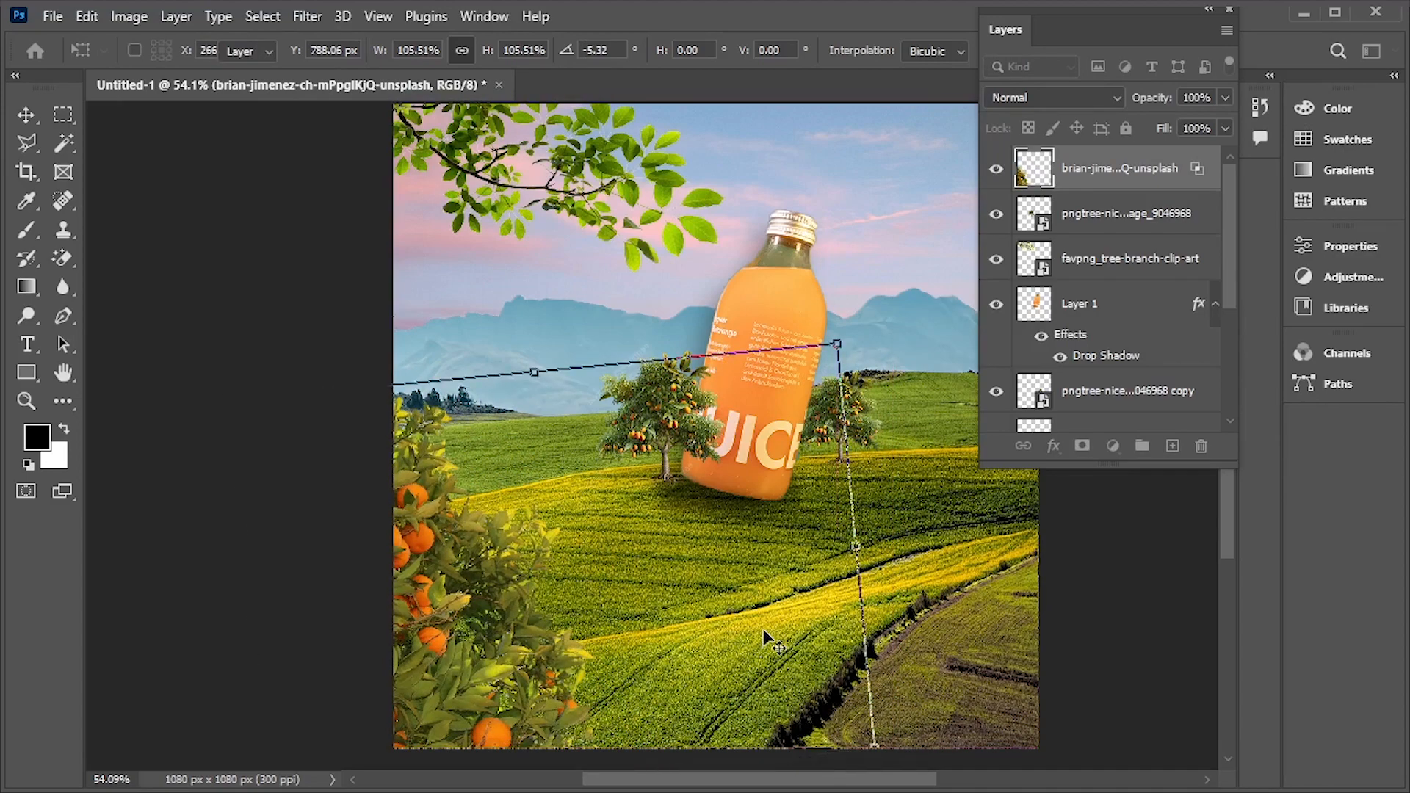
Shift the orange tree further into the poster, rotate it another -4.04° and reposition it in the lower-left corner
scroll(513, 640, "up", 5)
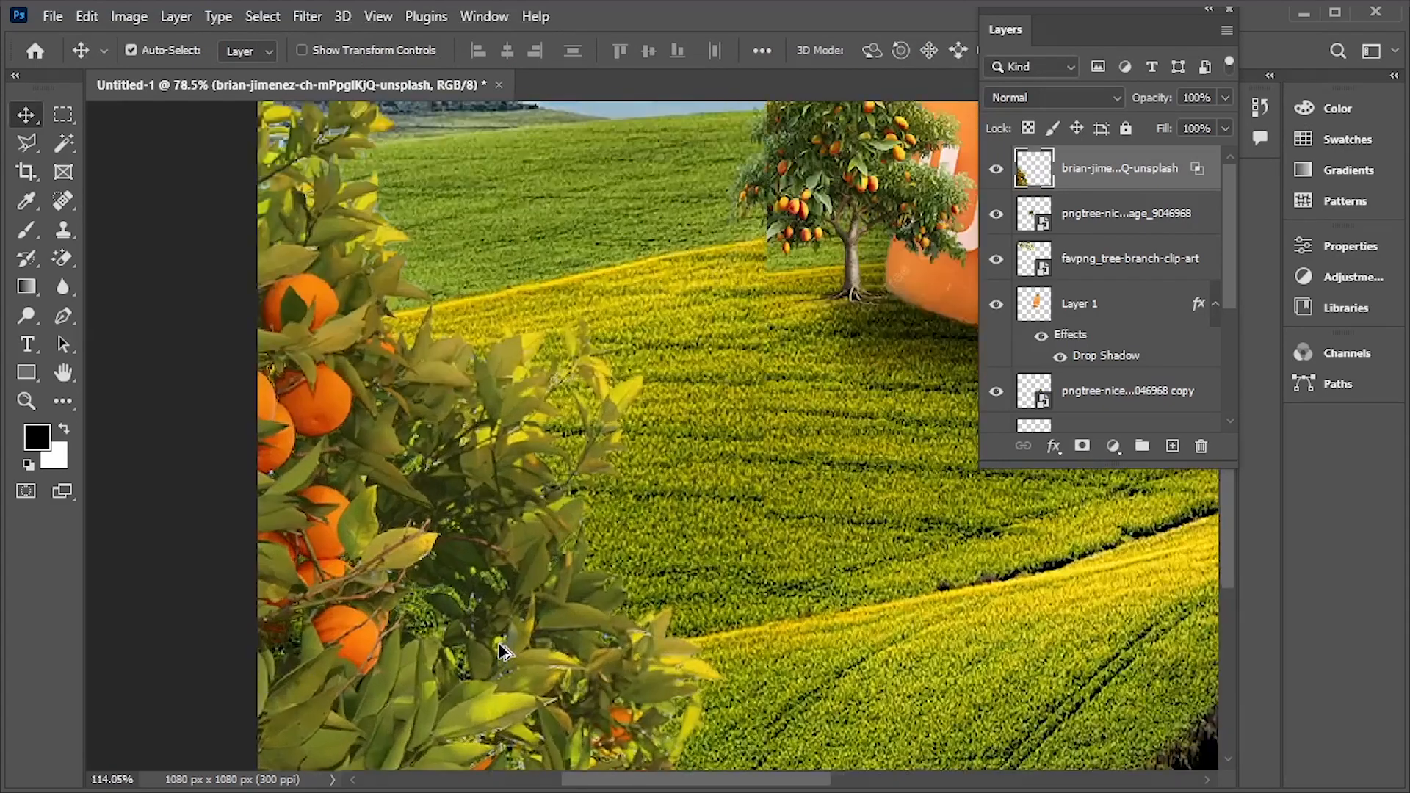
scroll(502, 651, "down", 3)
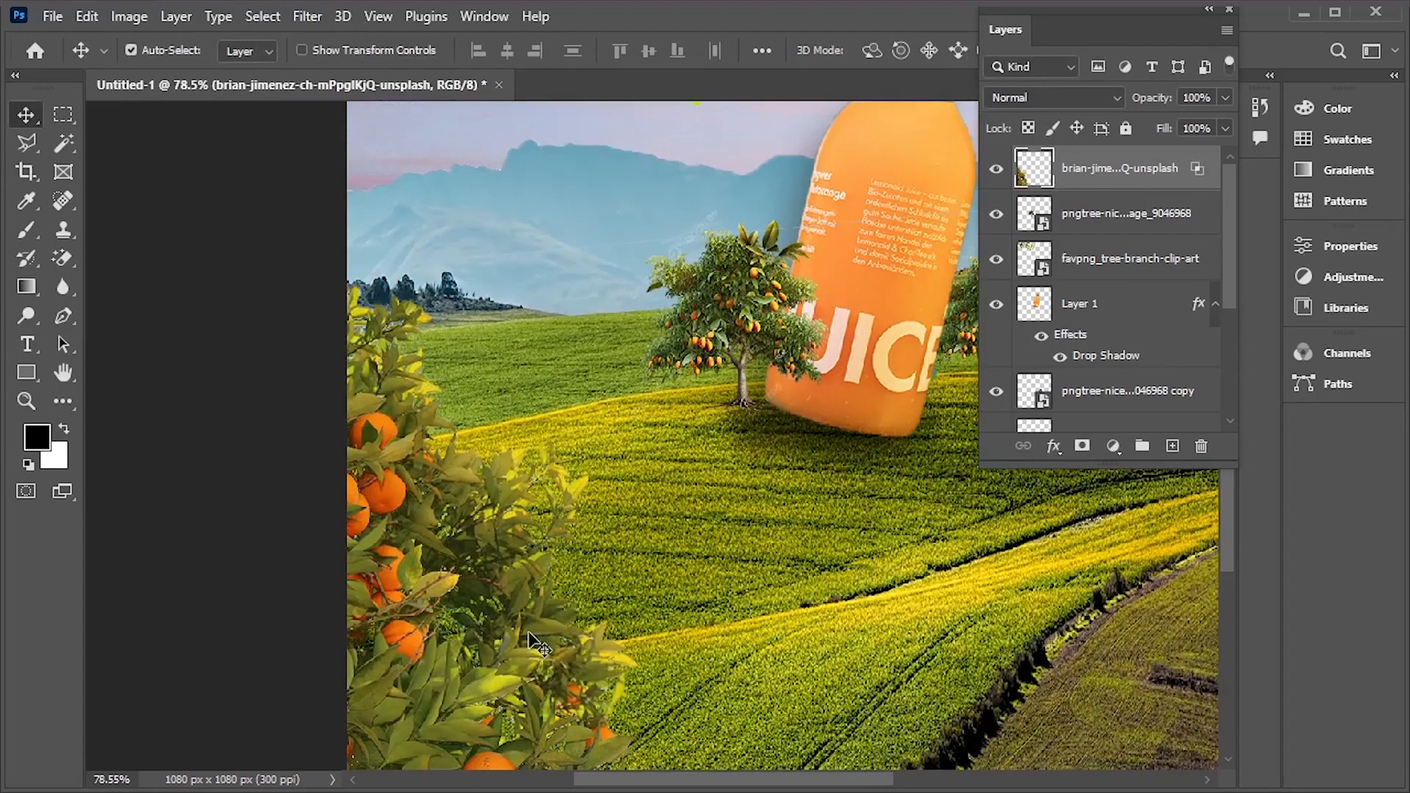
scroll(538, 645, "down", 2)
scroll(540, 565, "down", 1)
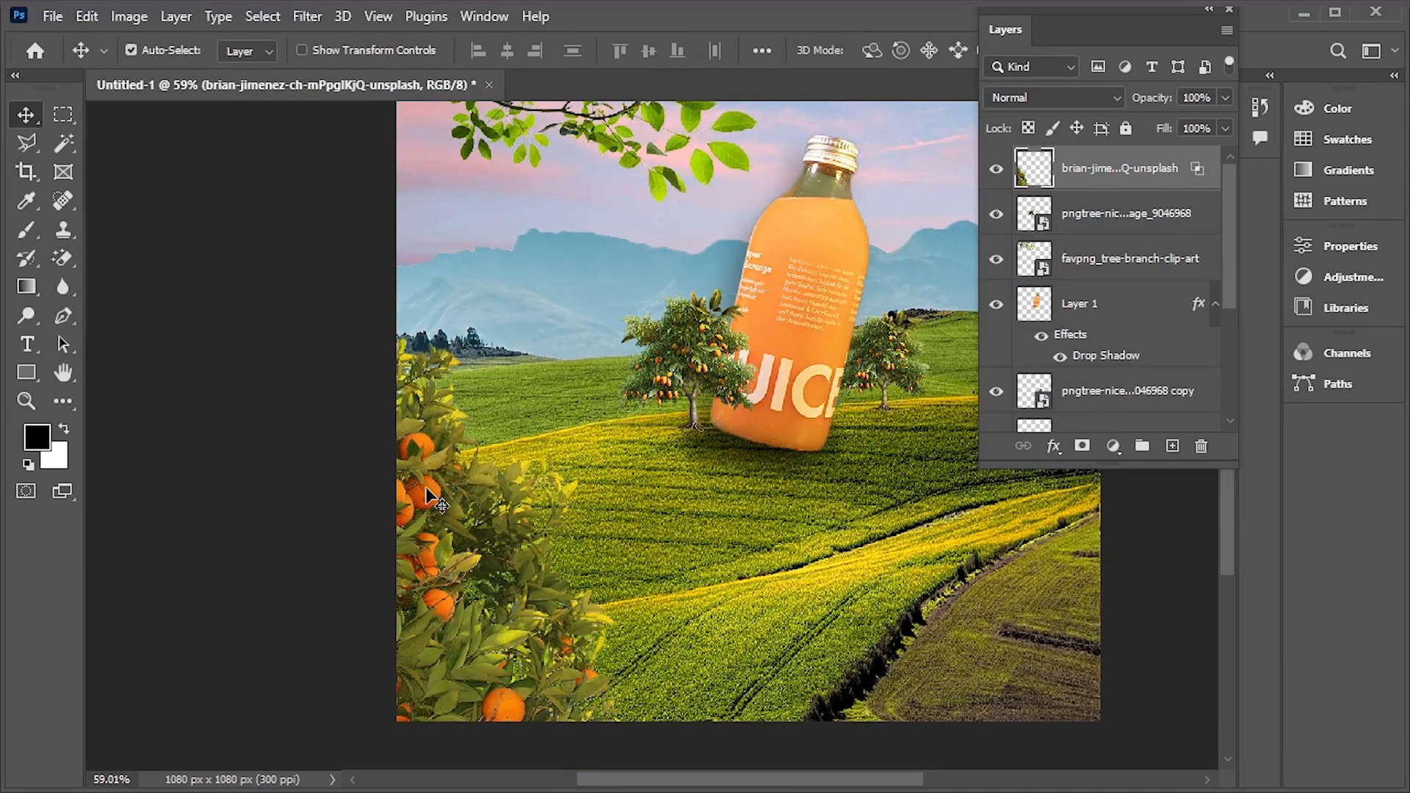
left_click_drag(429, 496, 482, 487)
key("ctrl+t")
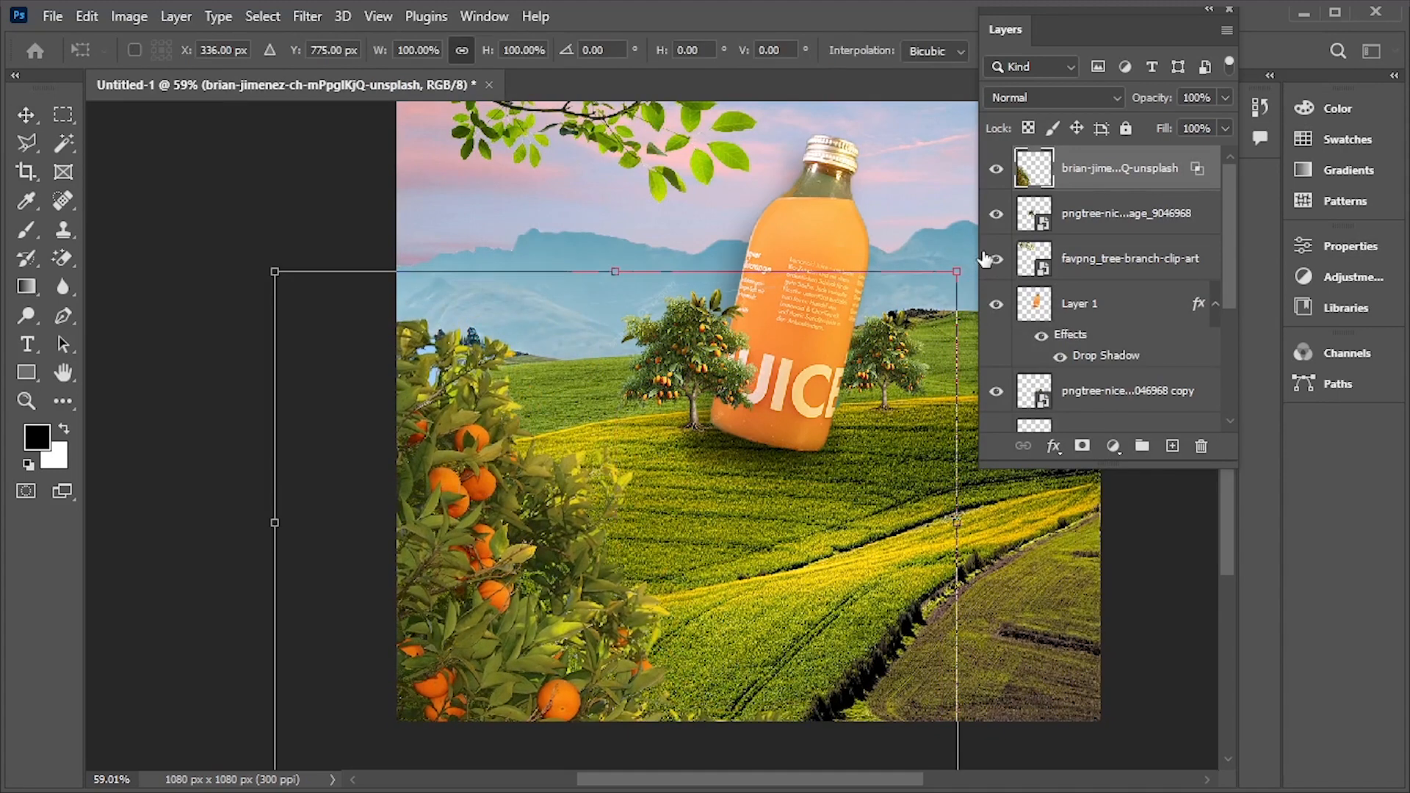
left_click_drag(969, 259, 960, 223)
mouse_move(544, 544)
left_mouse_down()
mouse_move(522, 539)
mouse_move(540, 533)
mouse_move(532, 464)
mouse_move(544, 523)
left_mouse_up()
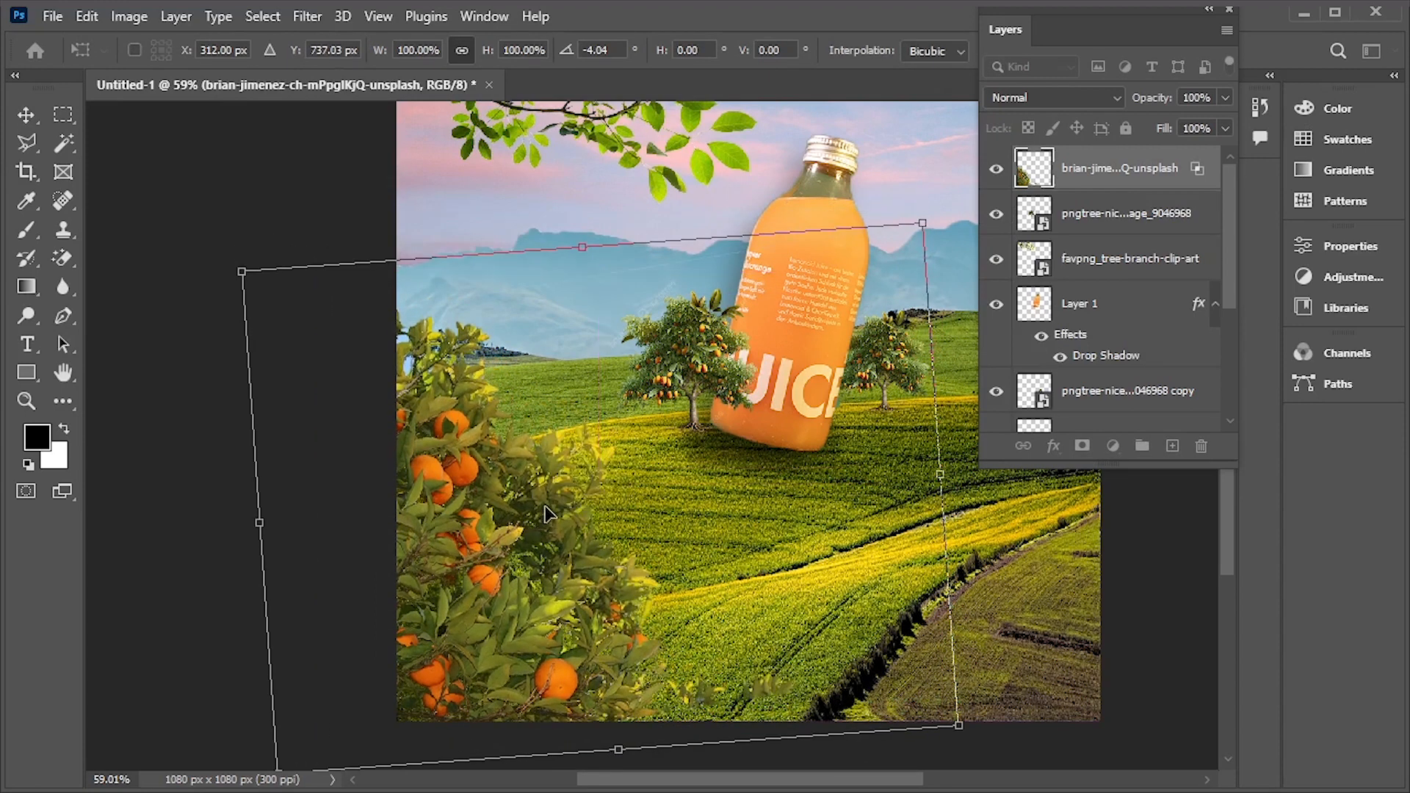
key("Return")
Erase the stray leaves on the field beside the orange tree's base using the Eraser at 100% opacity
left_click(63, 258)
left_click(139, 259)
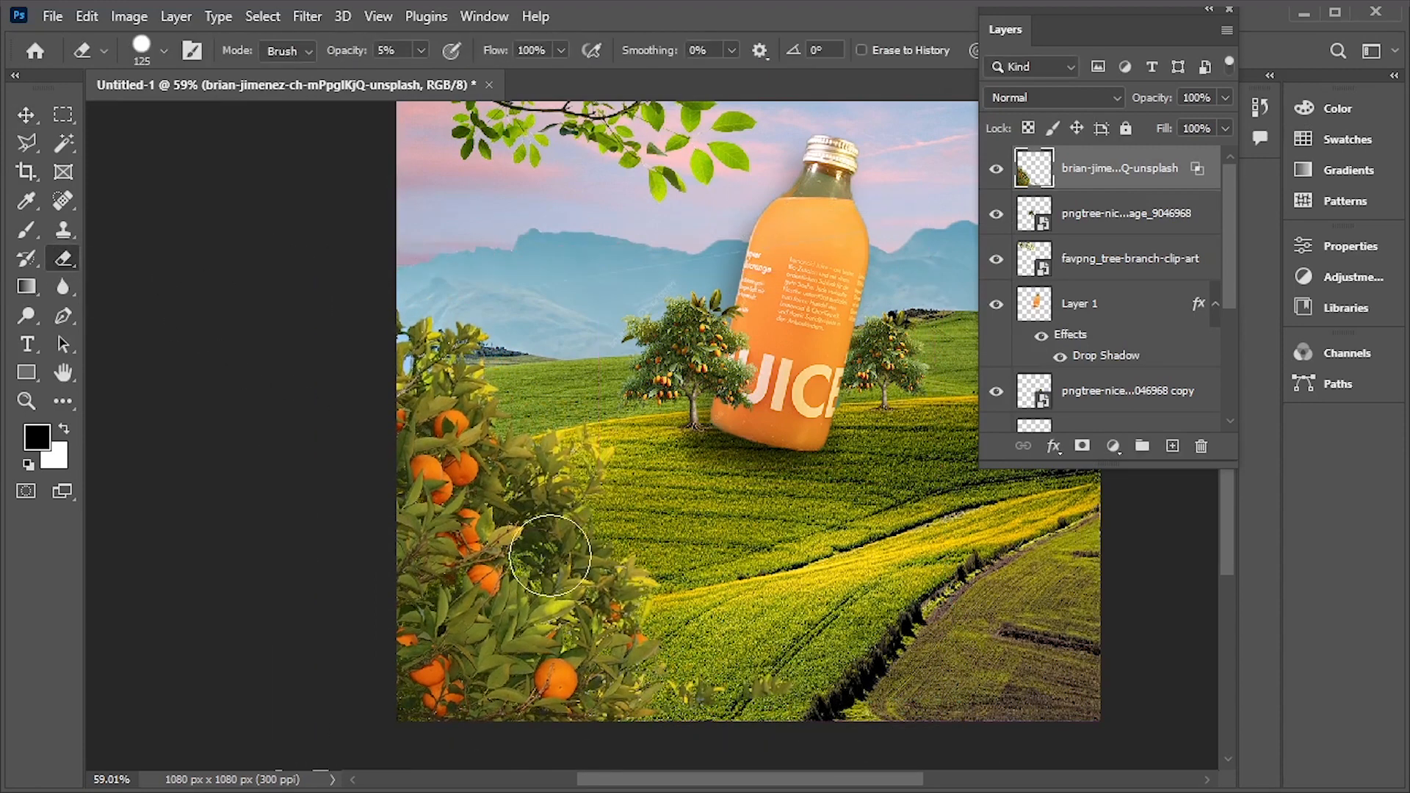
key("0")
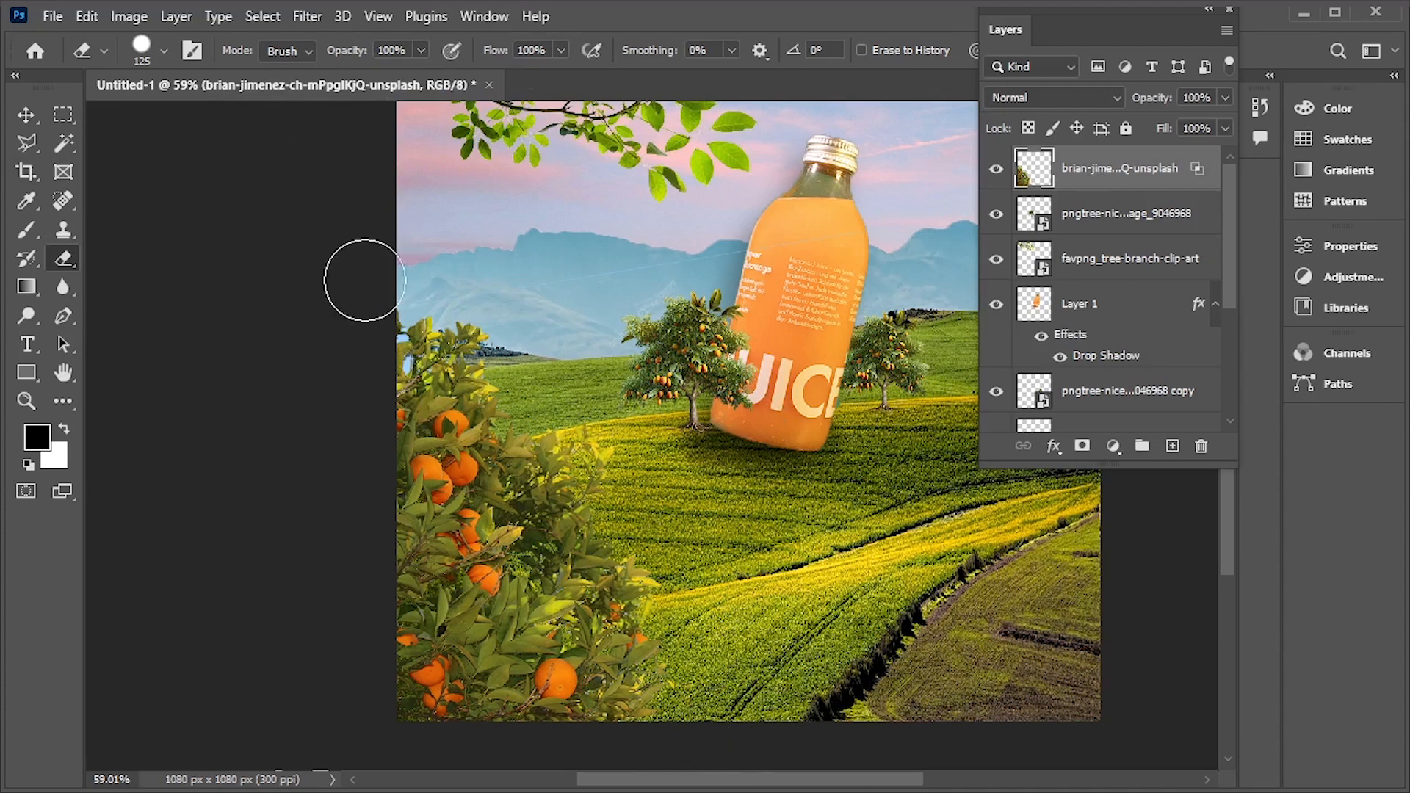
left_click(26, 115)
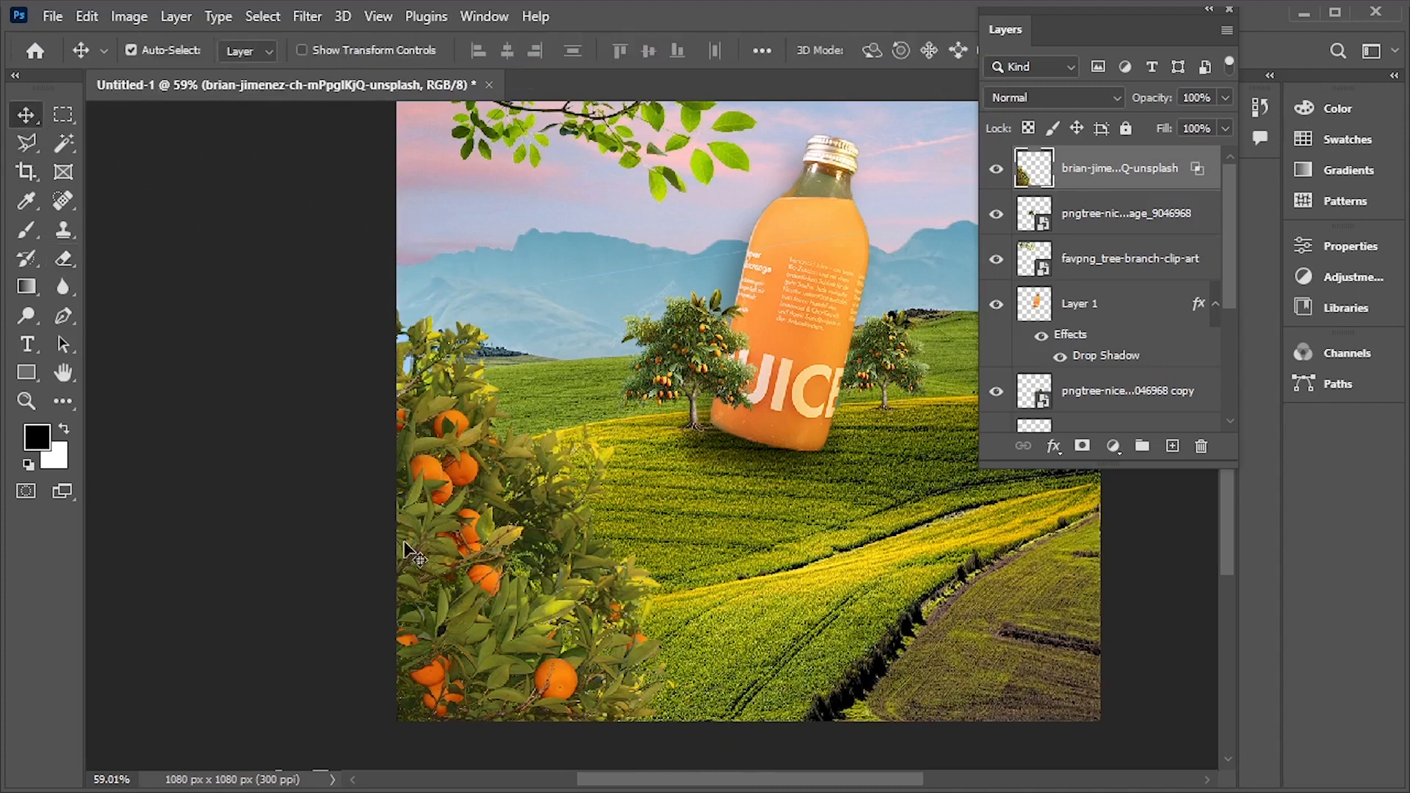
Change the orange-tree layer's Blend If (Gray) to 0 and 189 for This Layer and 0 and 255 for Underlying Layer
right_click(1090, 177)
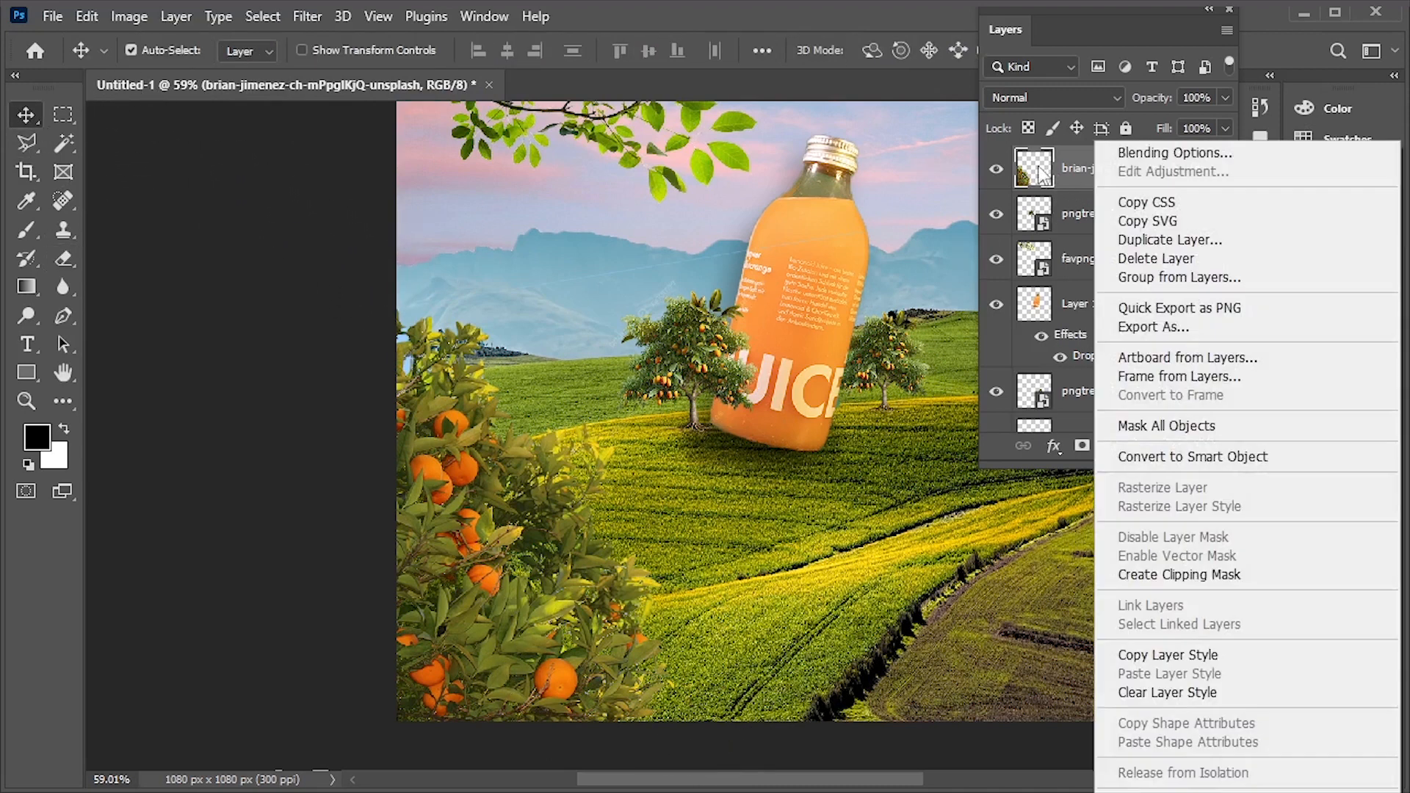
left_click(1130, 155)
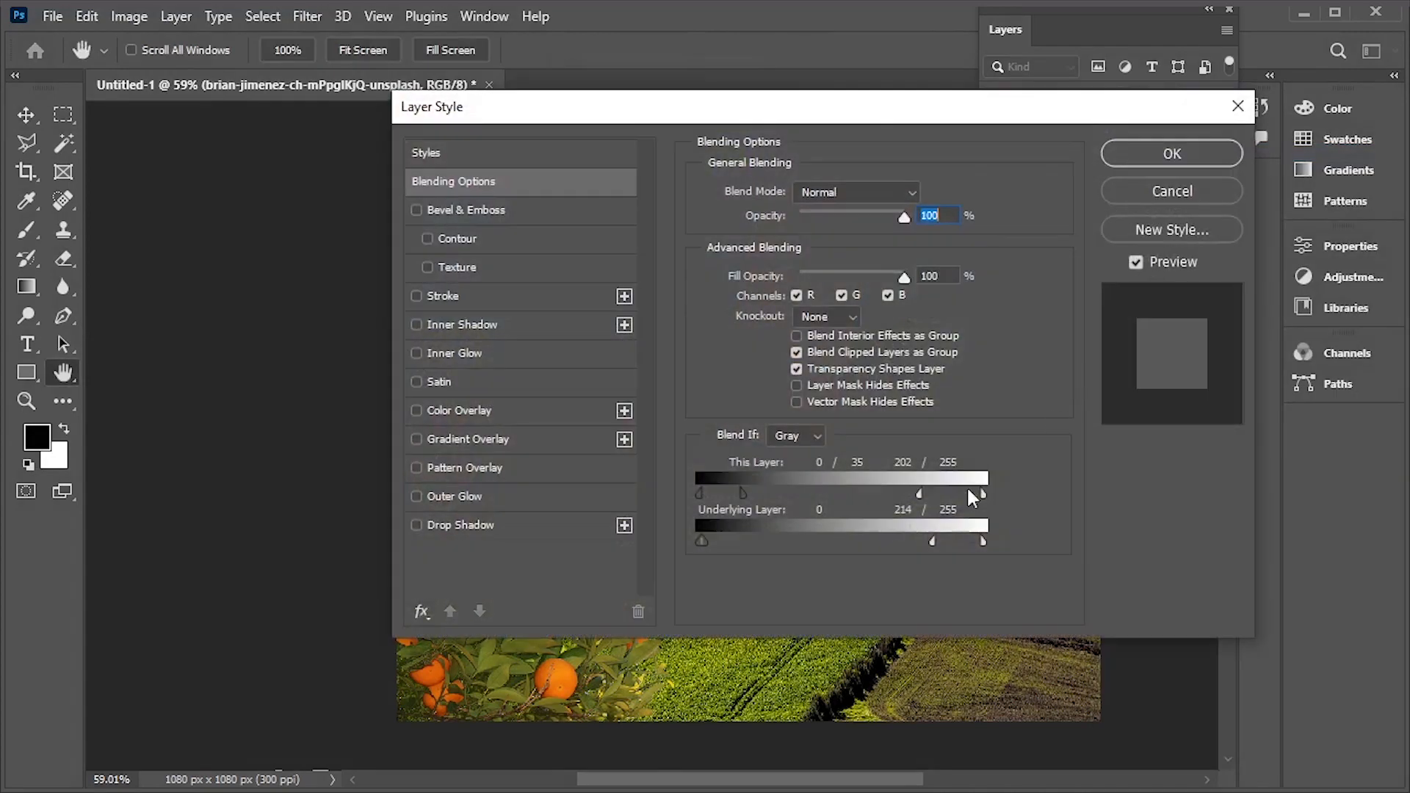
left_click_drag(757, 110, 1036, 122)
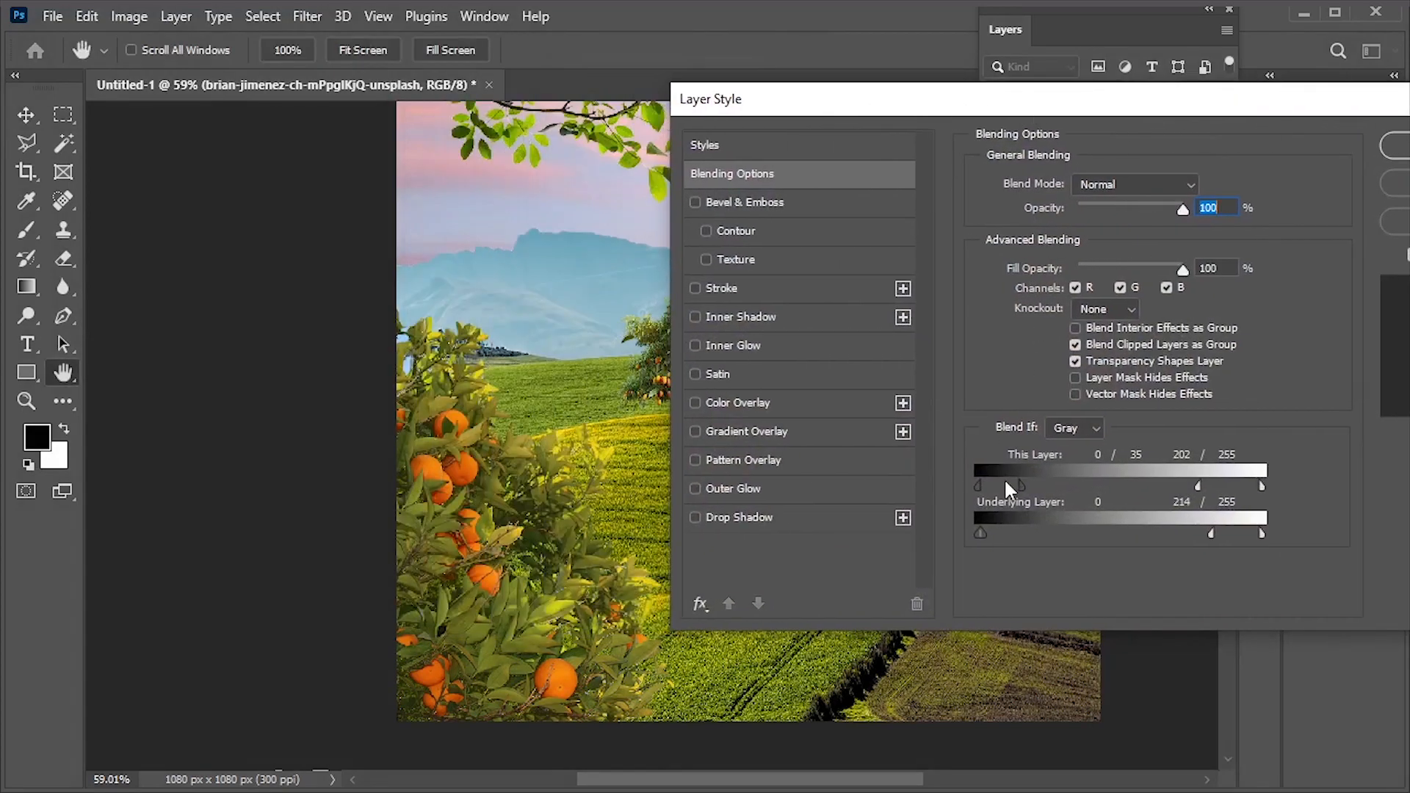
left_click_drag(1005, 484, 977, 486)
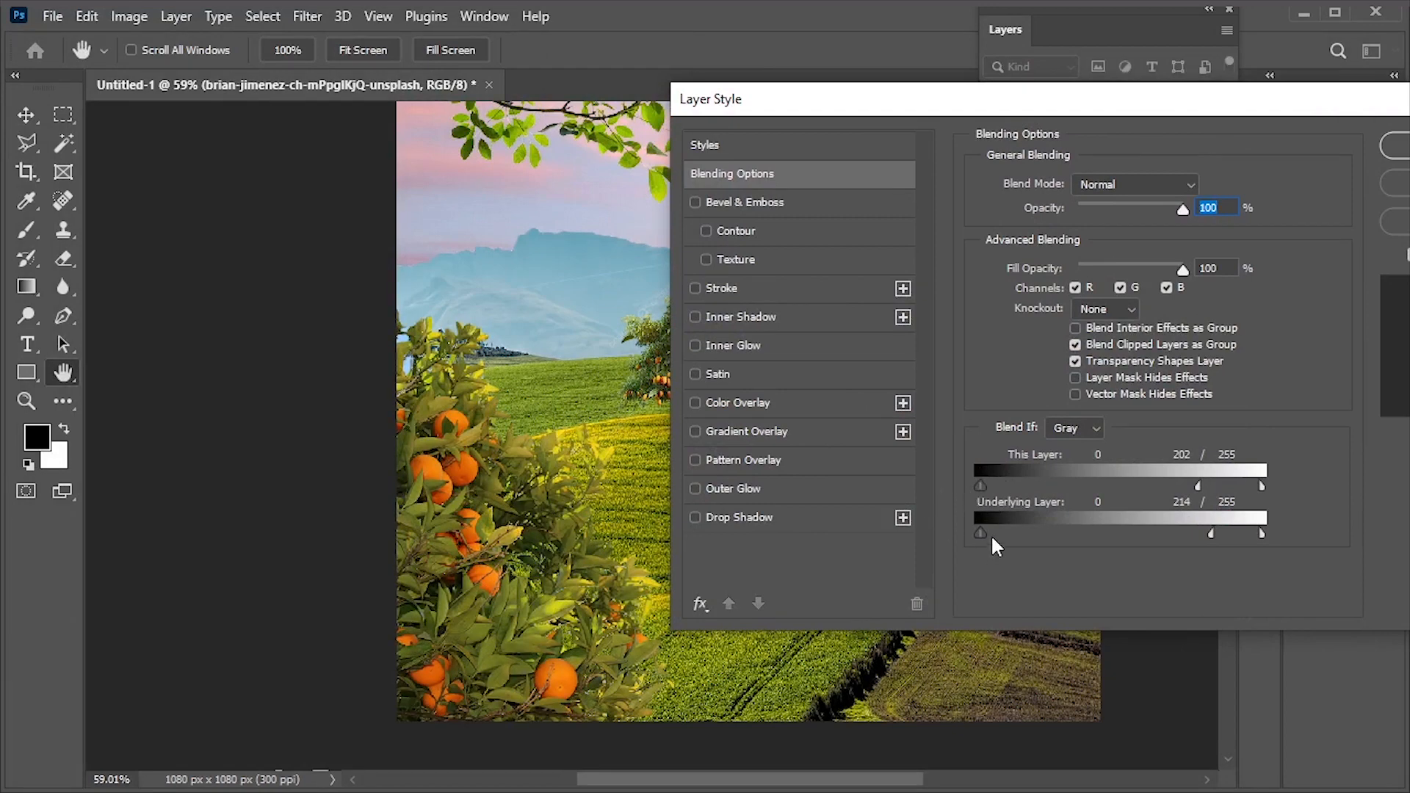
left_click_drag(981, 534, 856, 543)
left_click_drag(1213, 540, 1232, 543)
left_click_drag(1230, 488, 1199, 527)
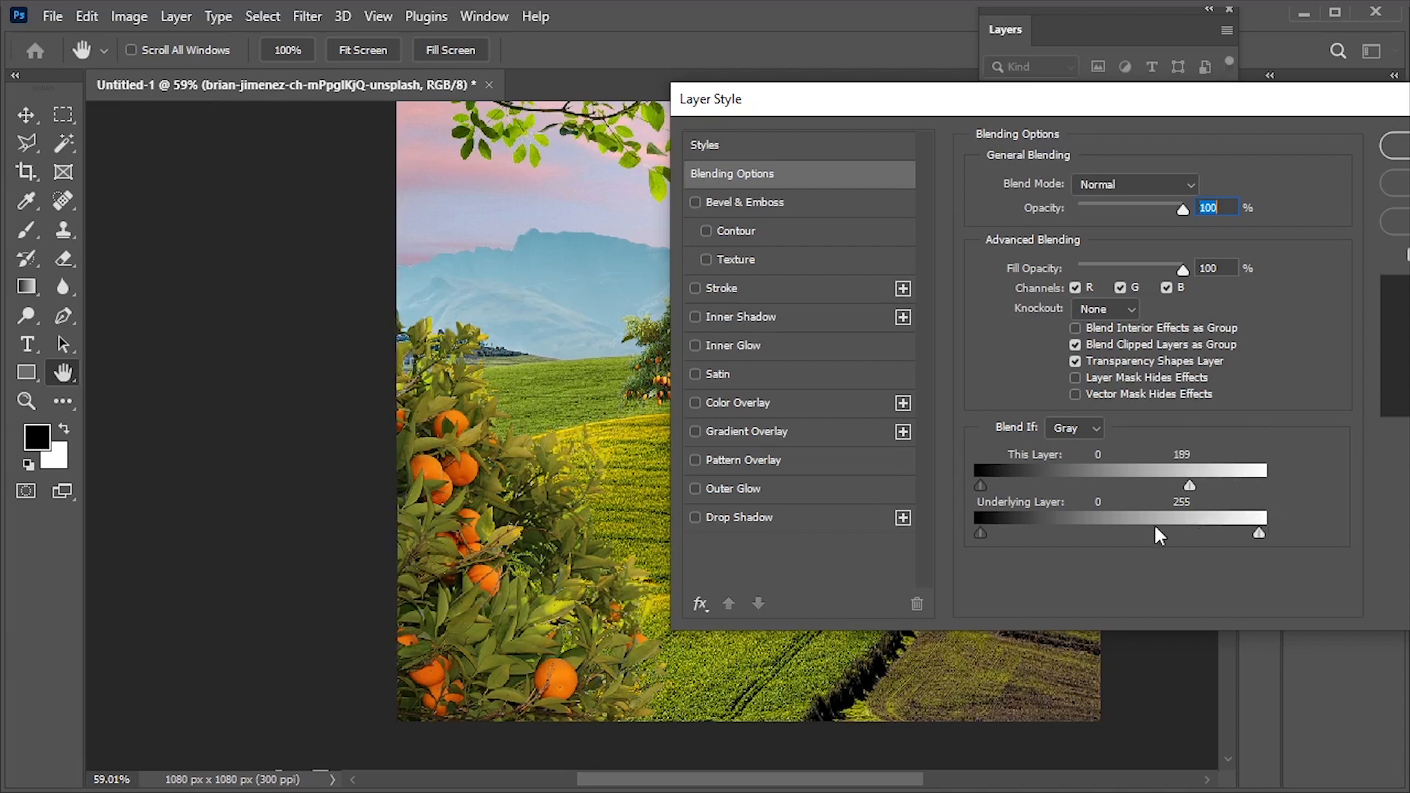
Add a drop shadow to the orange-tree layer and nudge the tree slightly down and left
left_click(696, 517)
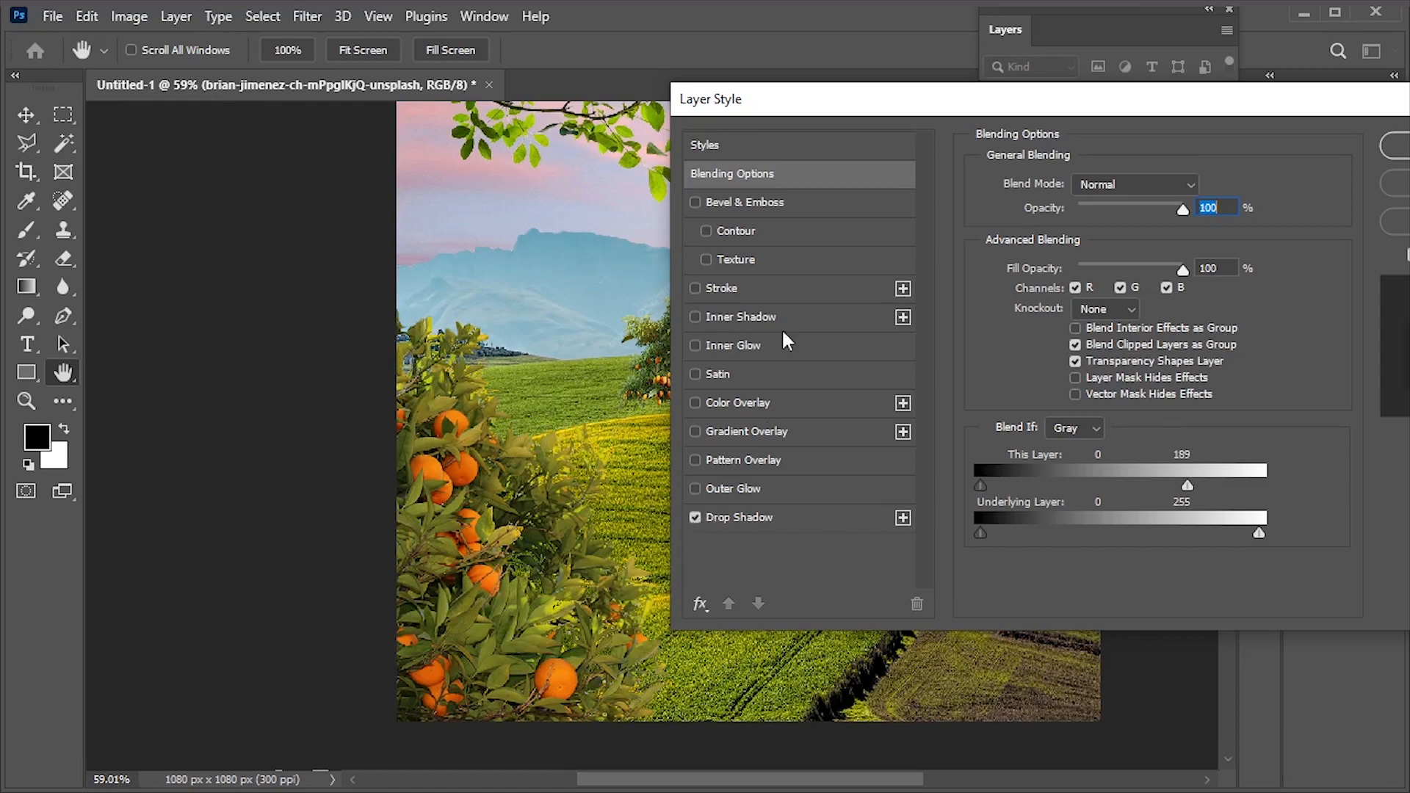
left_click_drag(1030, 85, 781, 126)
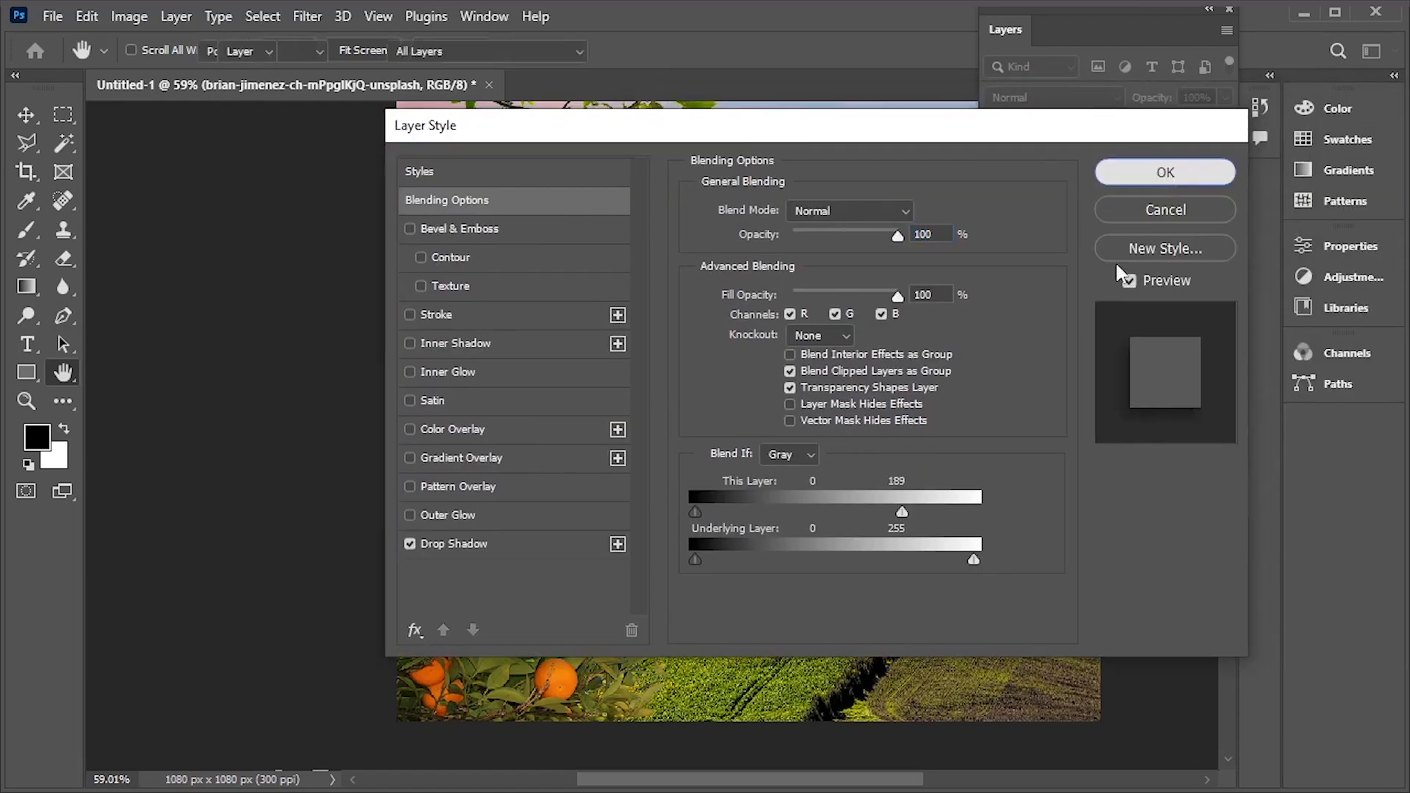
left_click(1166, 170)
left_click_drag(467, 523, 464, 533)
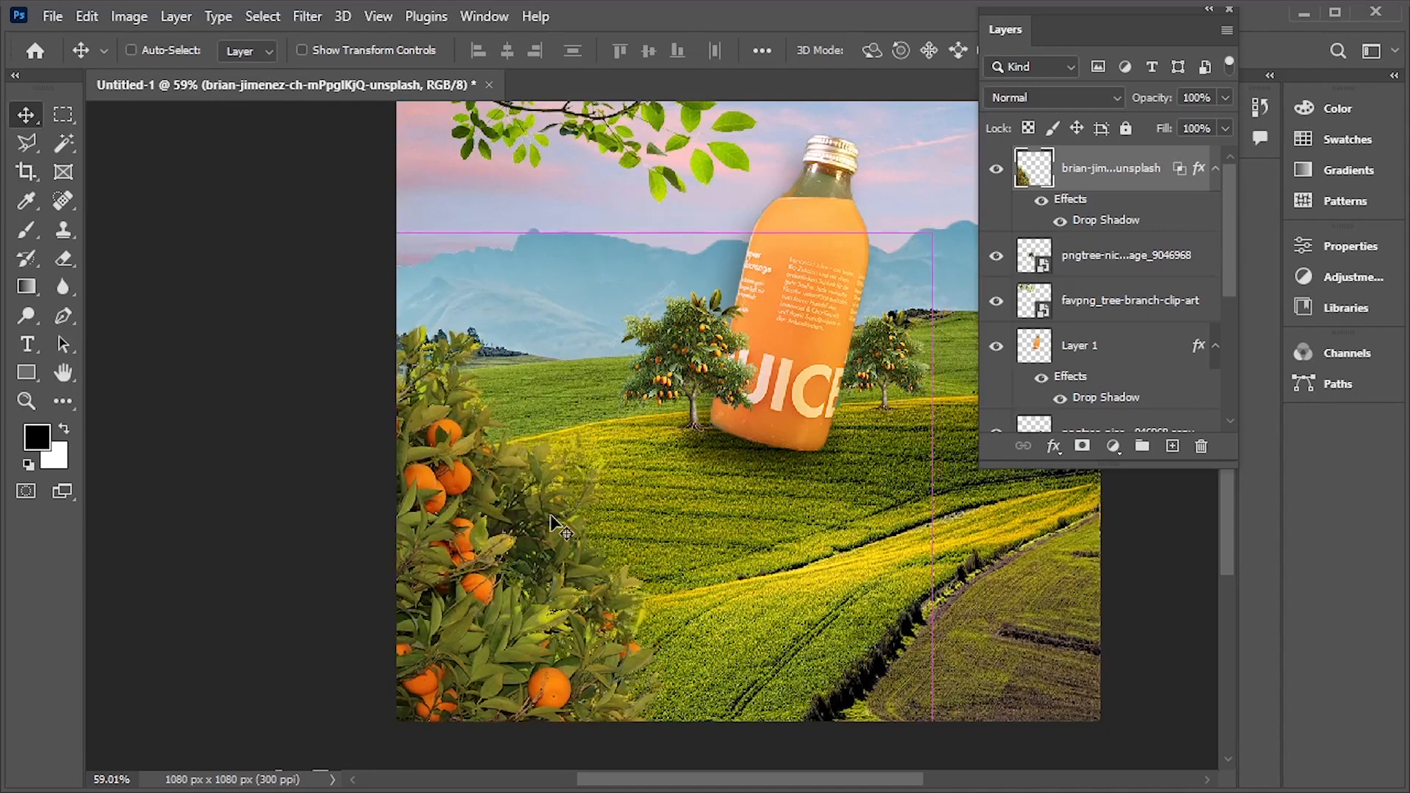
Duplicate the orange-tree layer and place the horizontally flipped copy in the poster's lower-right corner
key("ctrl+j")
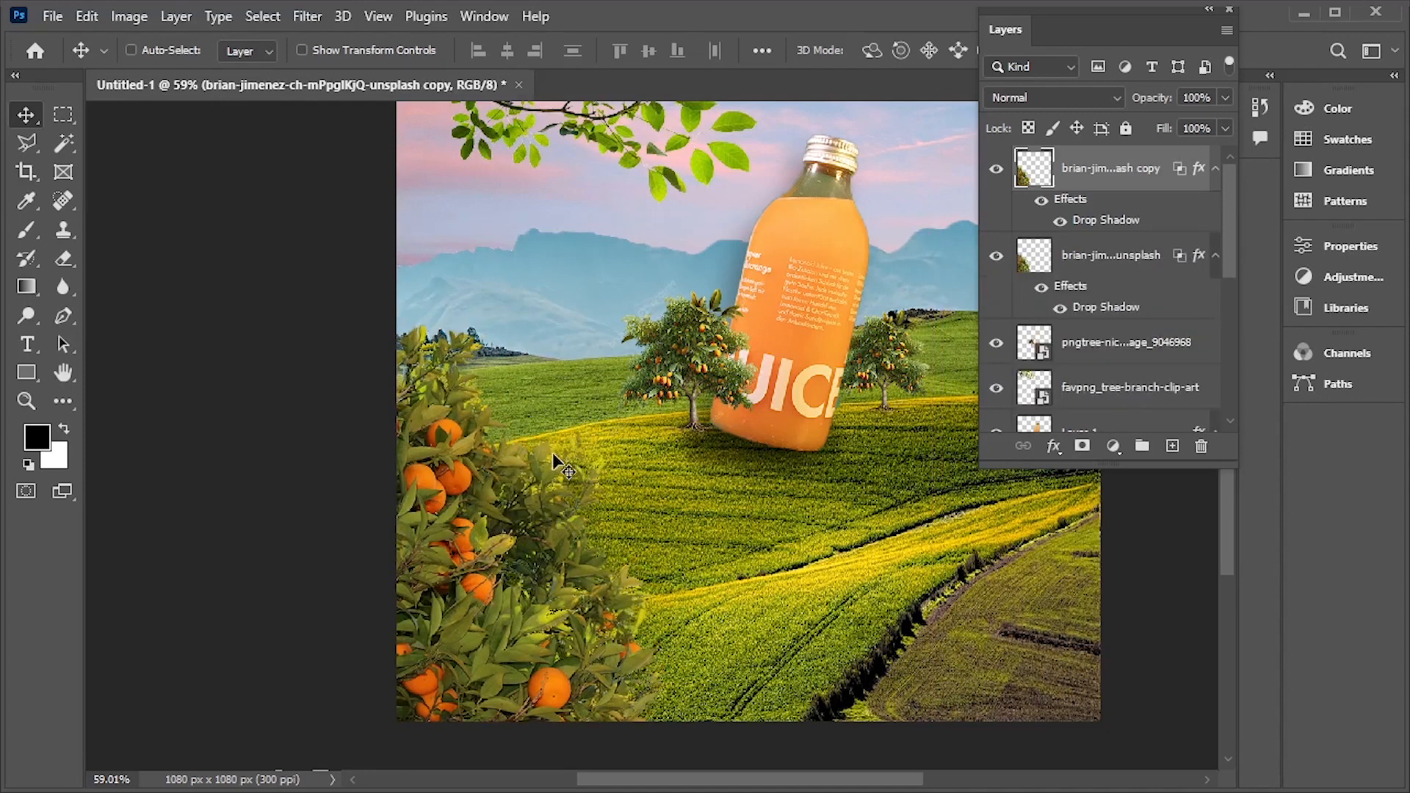
key("ctrl+t")
right_click(469, 311)
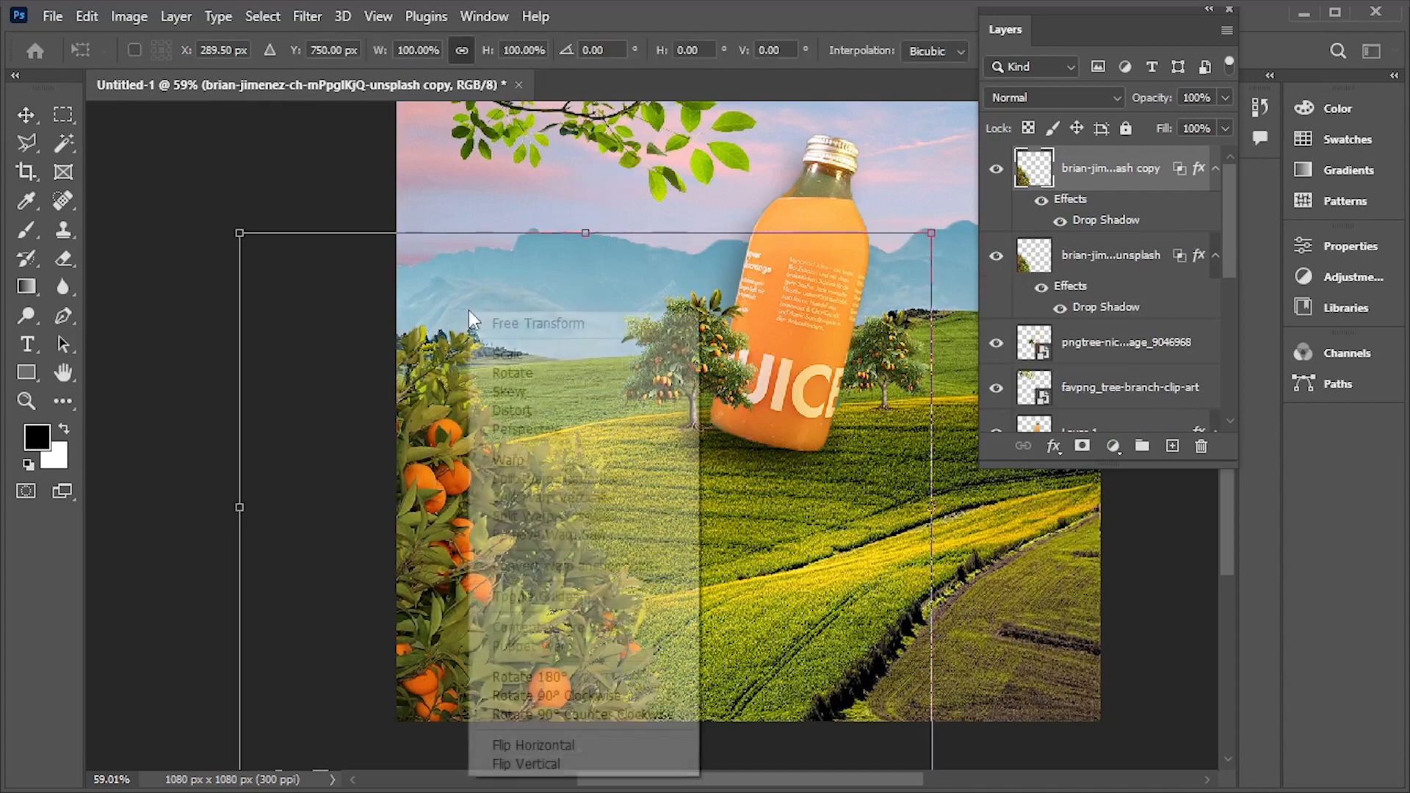
left_click(617, 744)
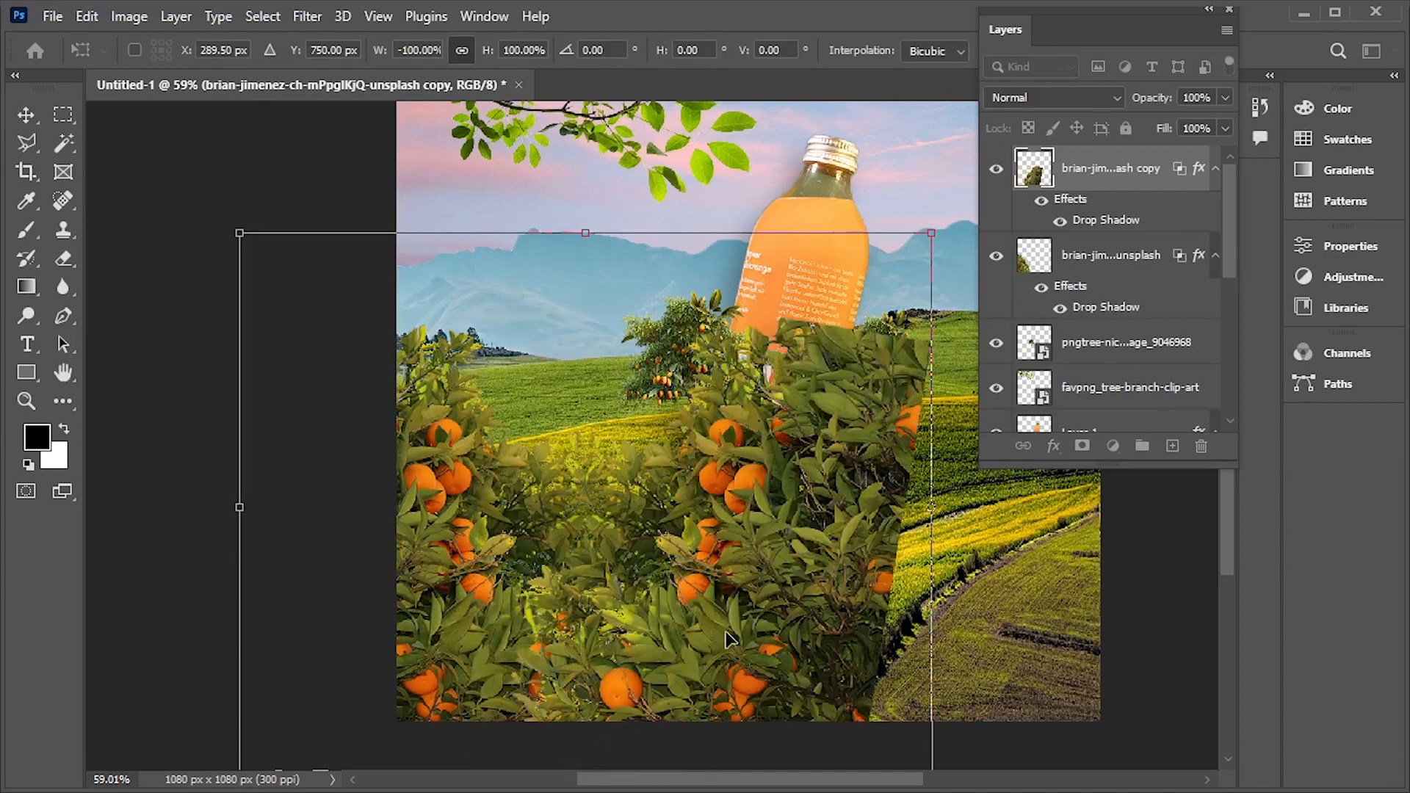
left_click_drag(727, 639, 1033, 720)
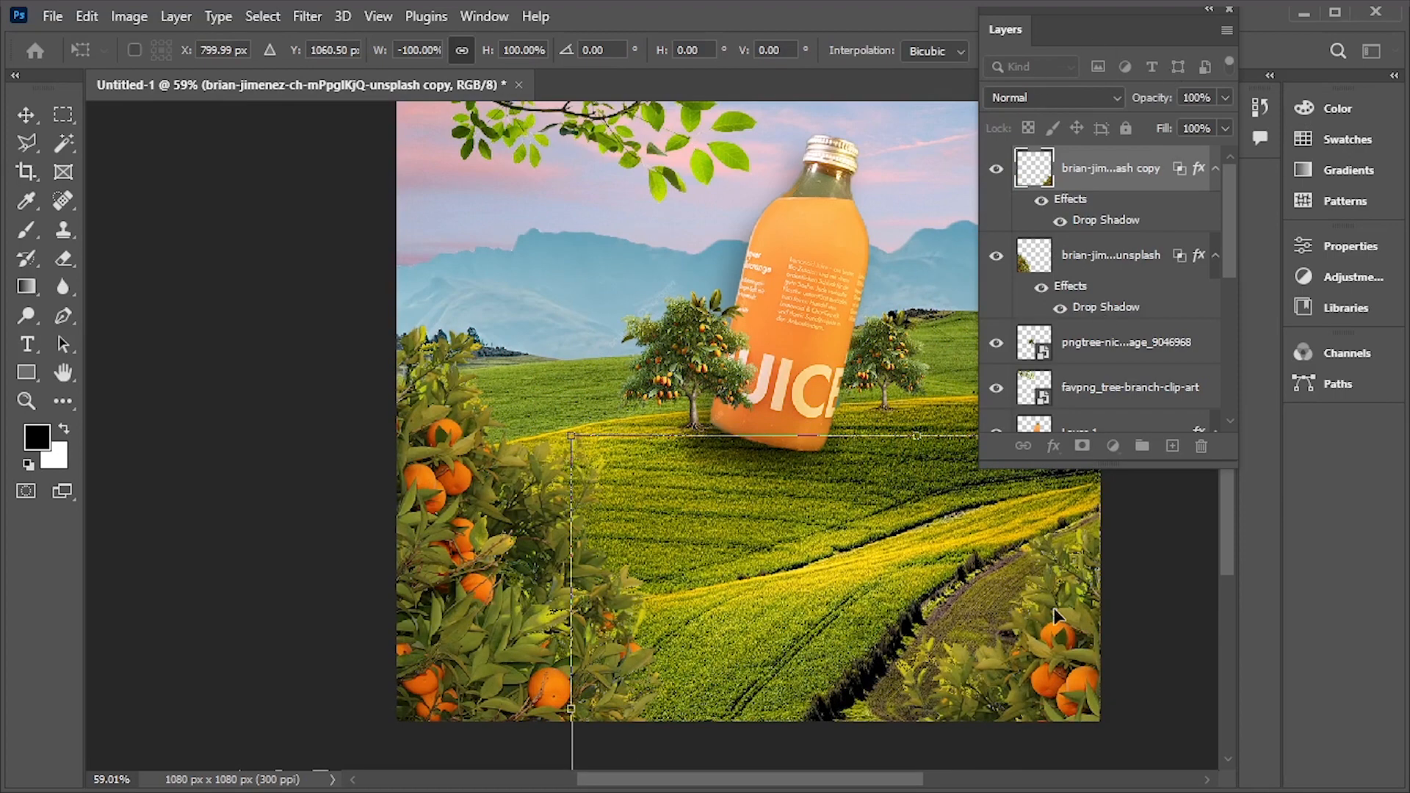
key("Return")
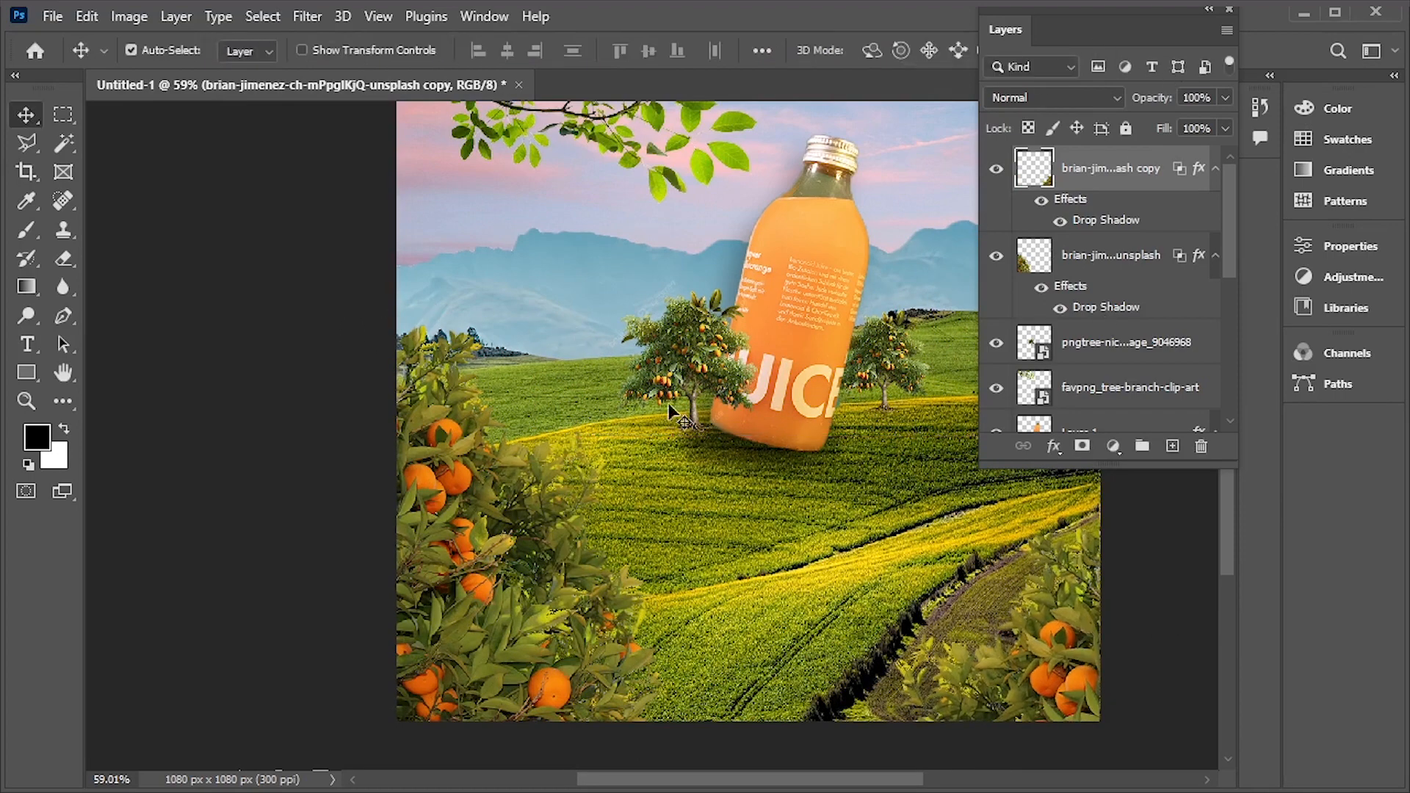
Place the yellow mango picture "images" from the poster folder as an embedded file in the composition
scroll(734, 433, "down", 3)
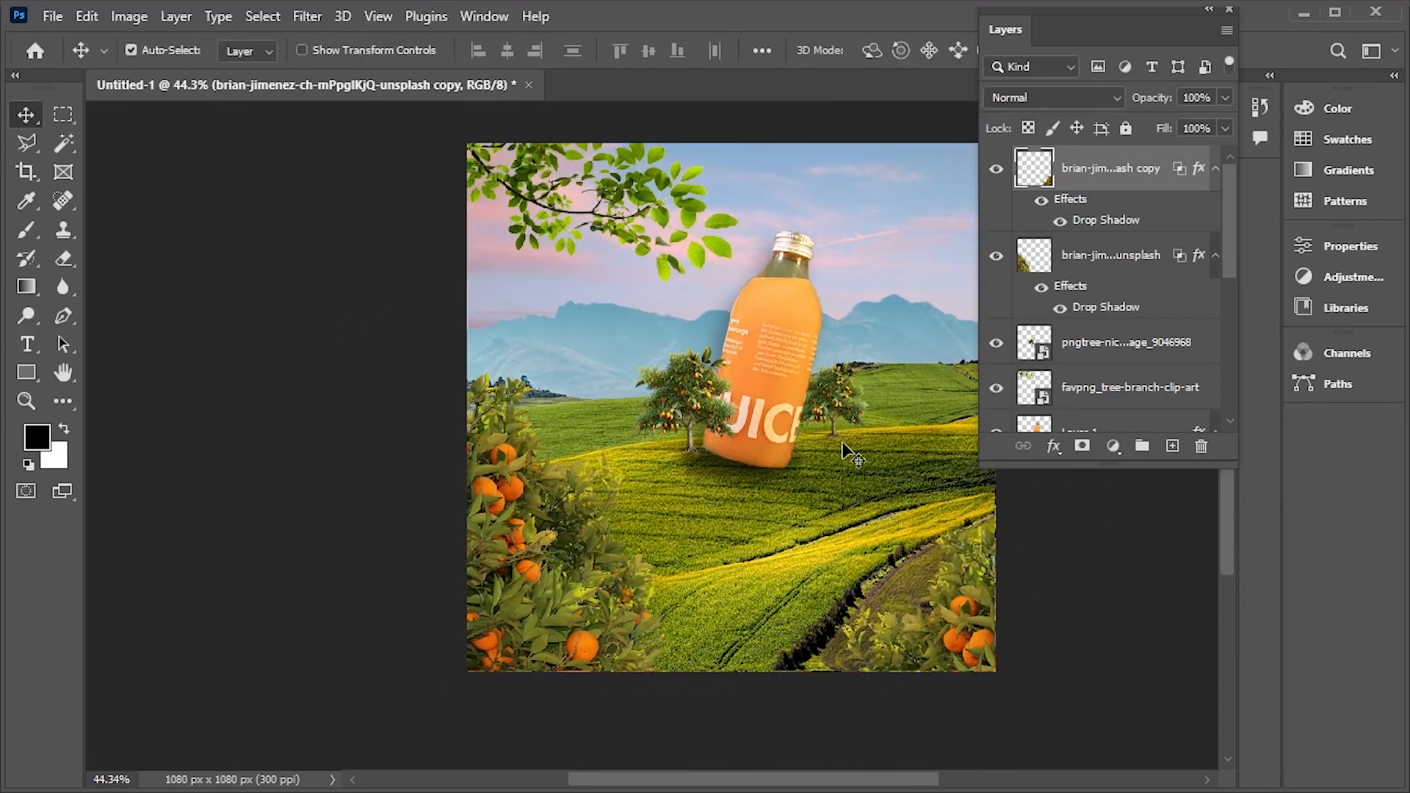
left_click_drag(844, 449, 743, 466)
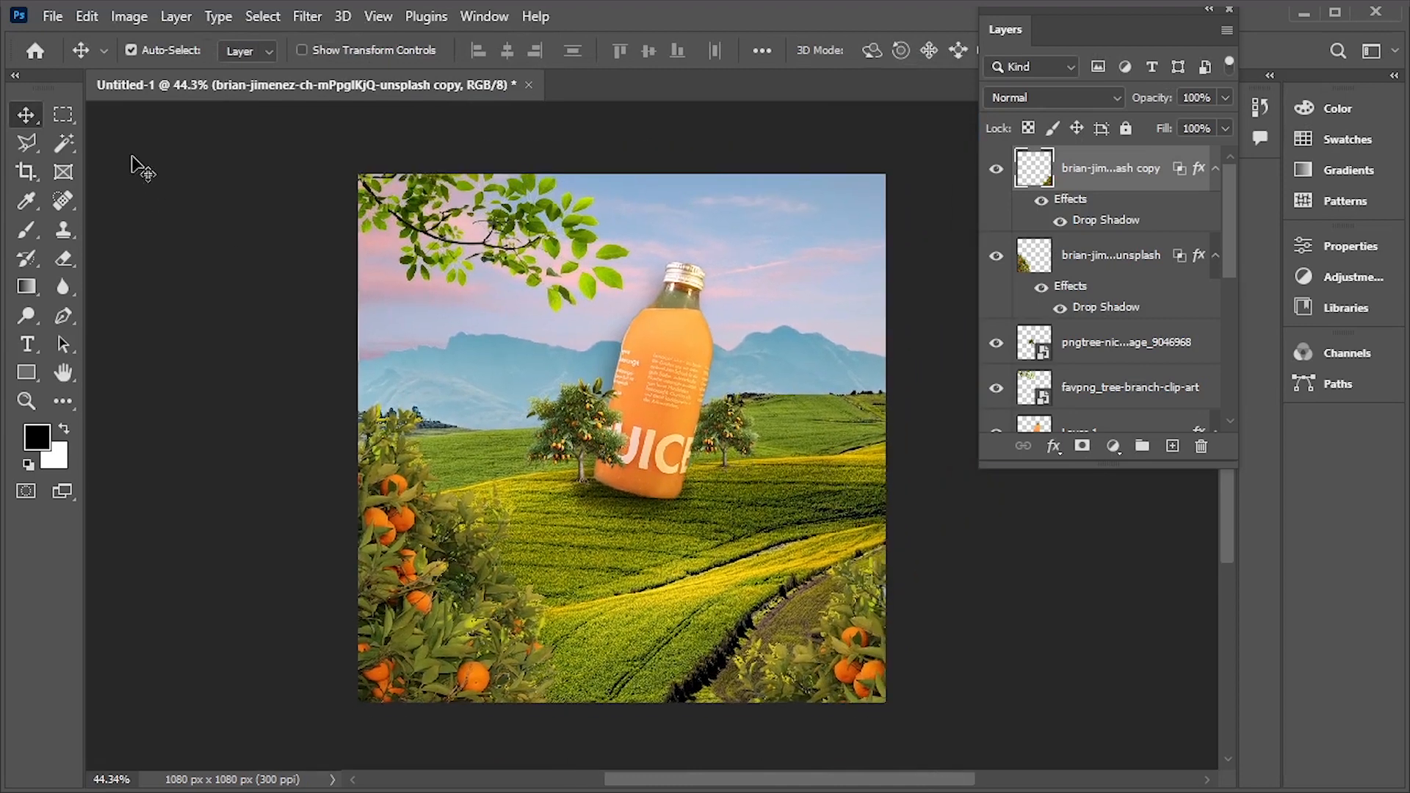
left_click(52, 16)
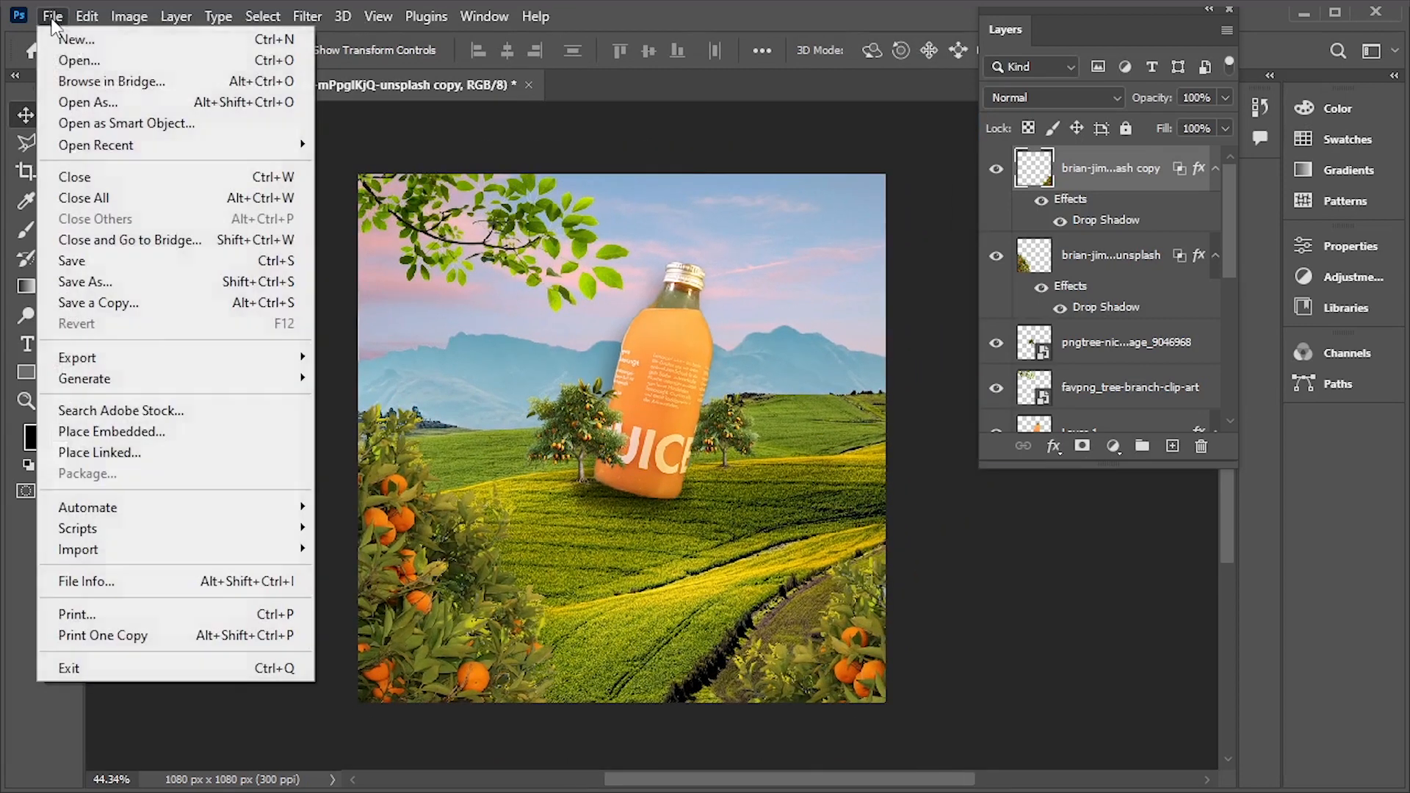
left_click(163, 433)
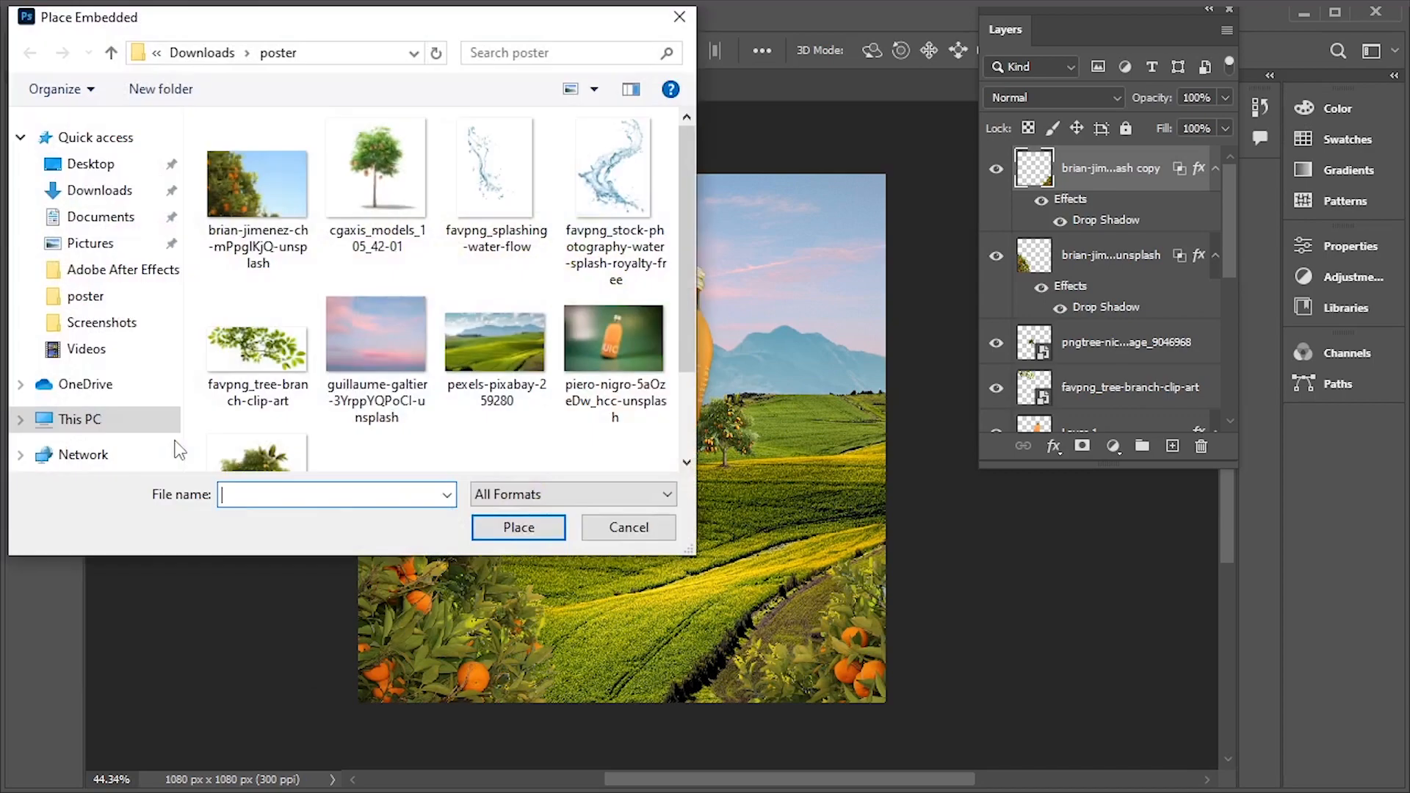
left_click(518, 351)
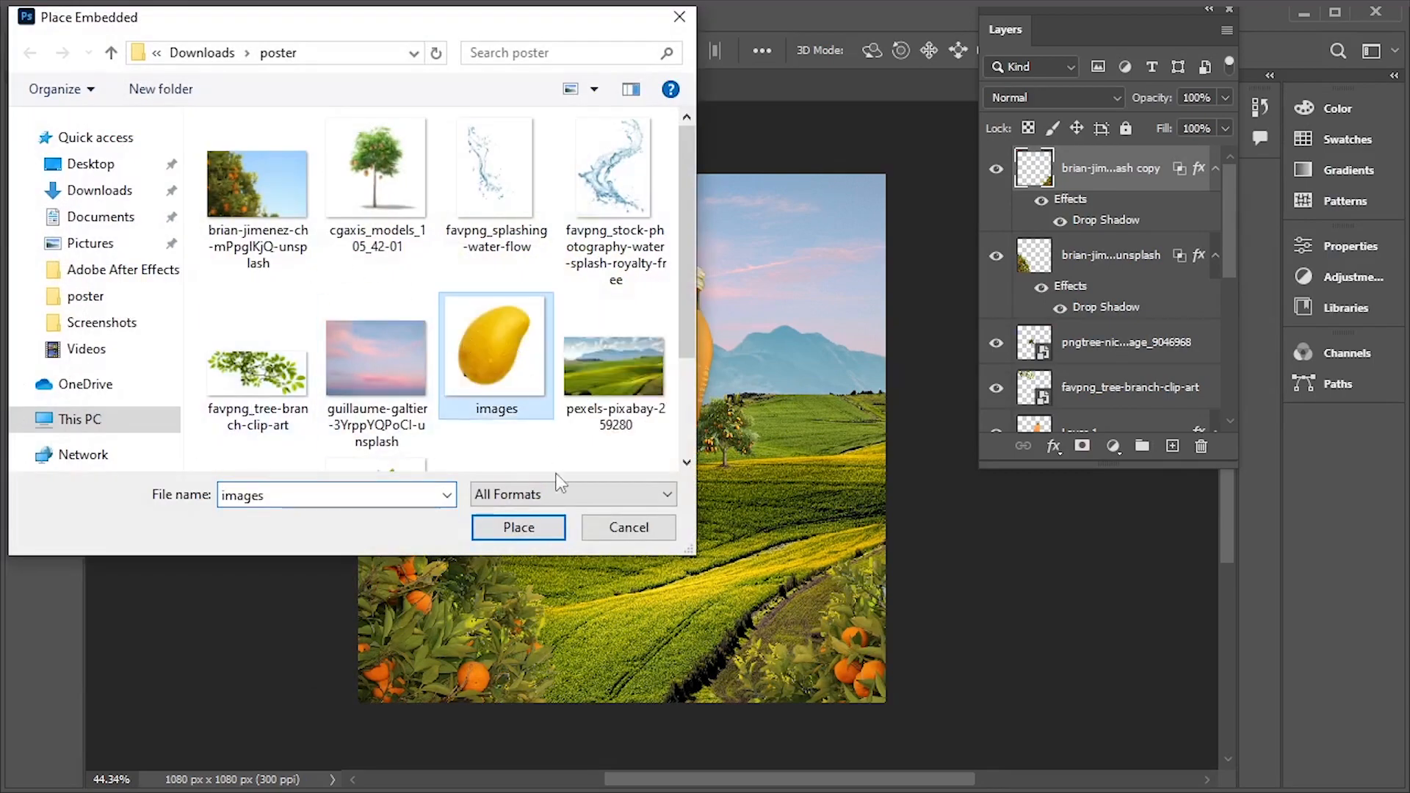
scroll(593, 373, "down", 2)
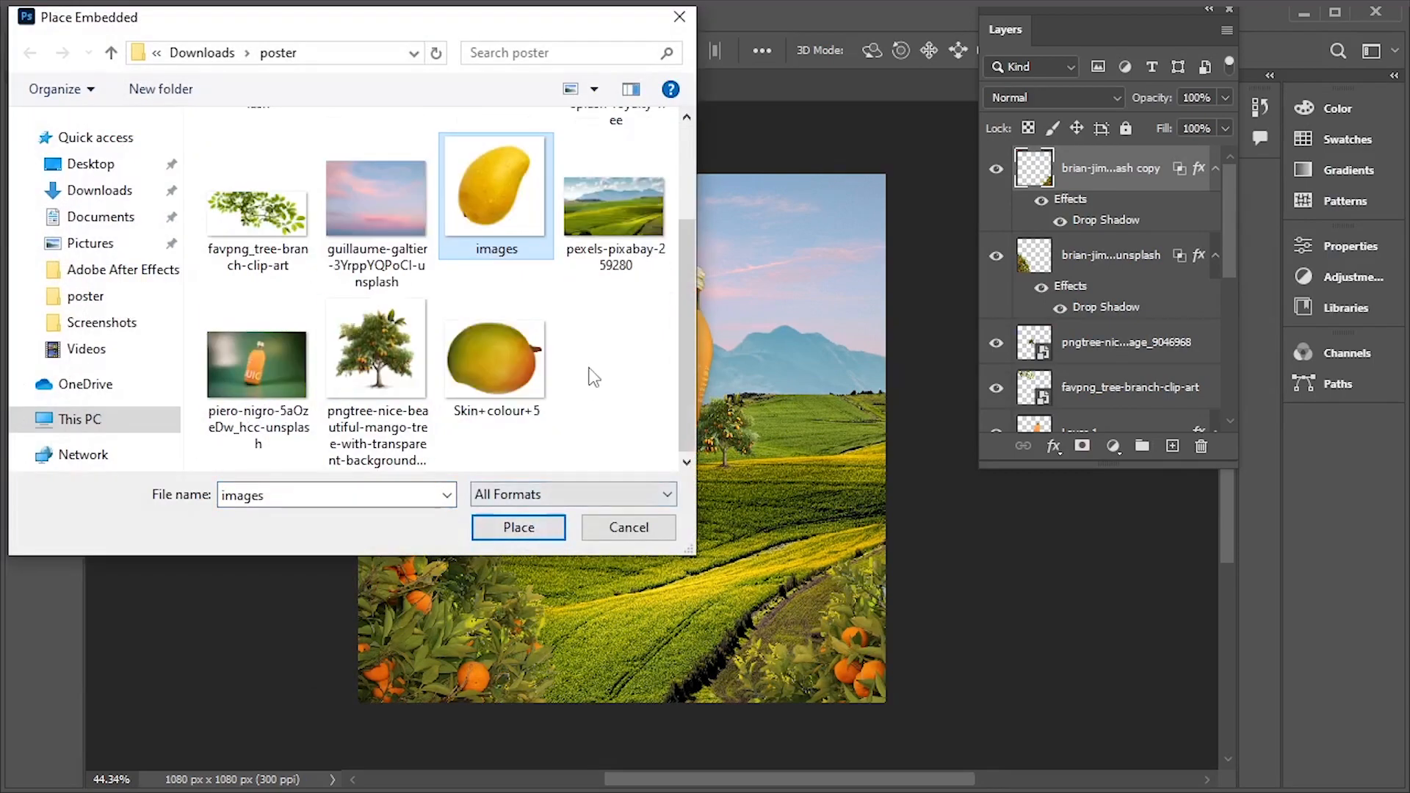
left_click(507, 525)
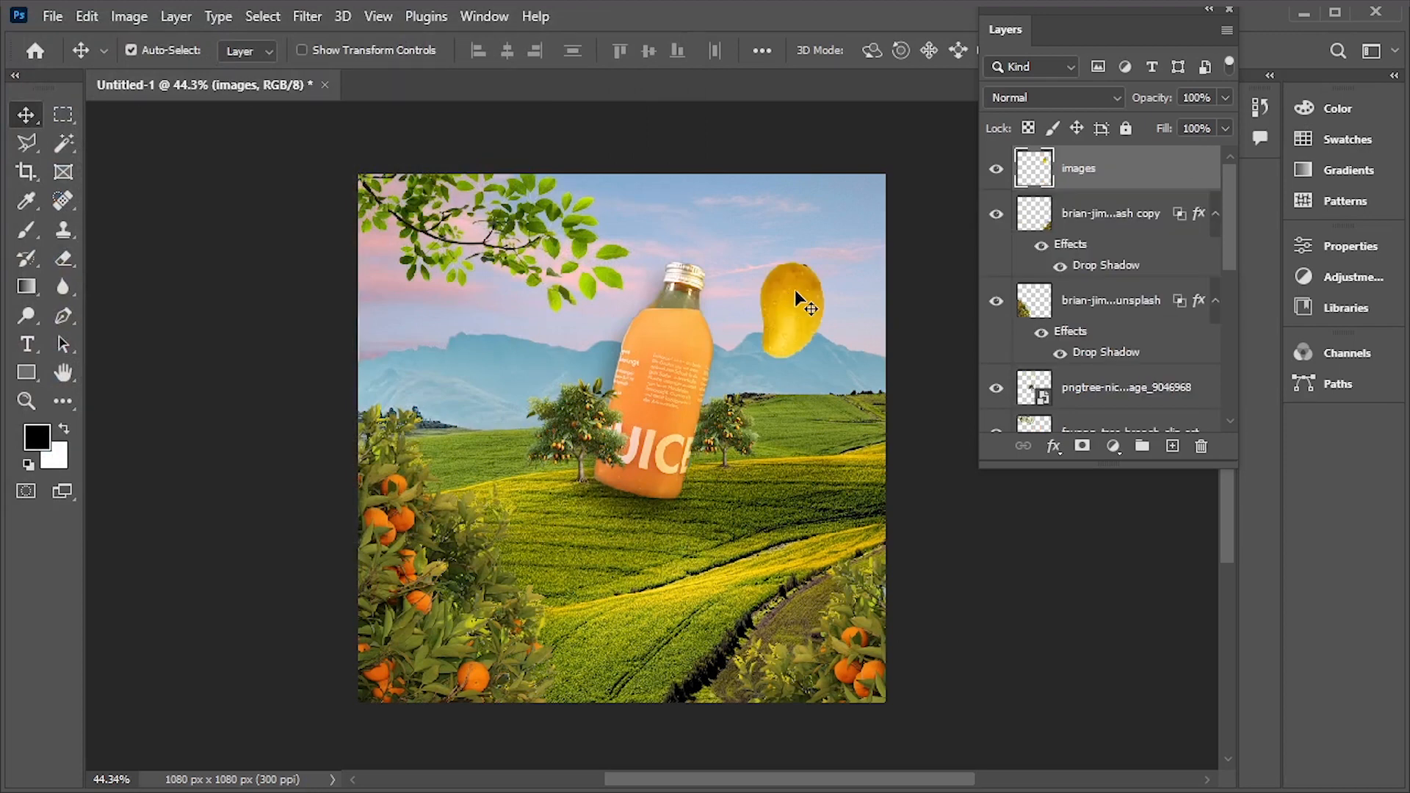
Shrink and rotate the yellow mango in the sky to the right of the bottle, and copy it to the bottle's left side
left_click_drag(796, 293, 790, 301)
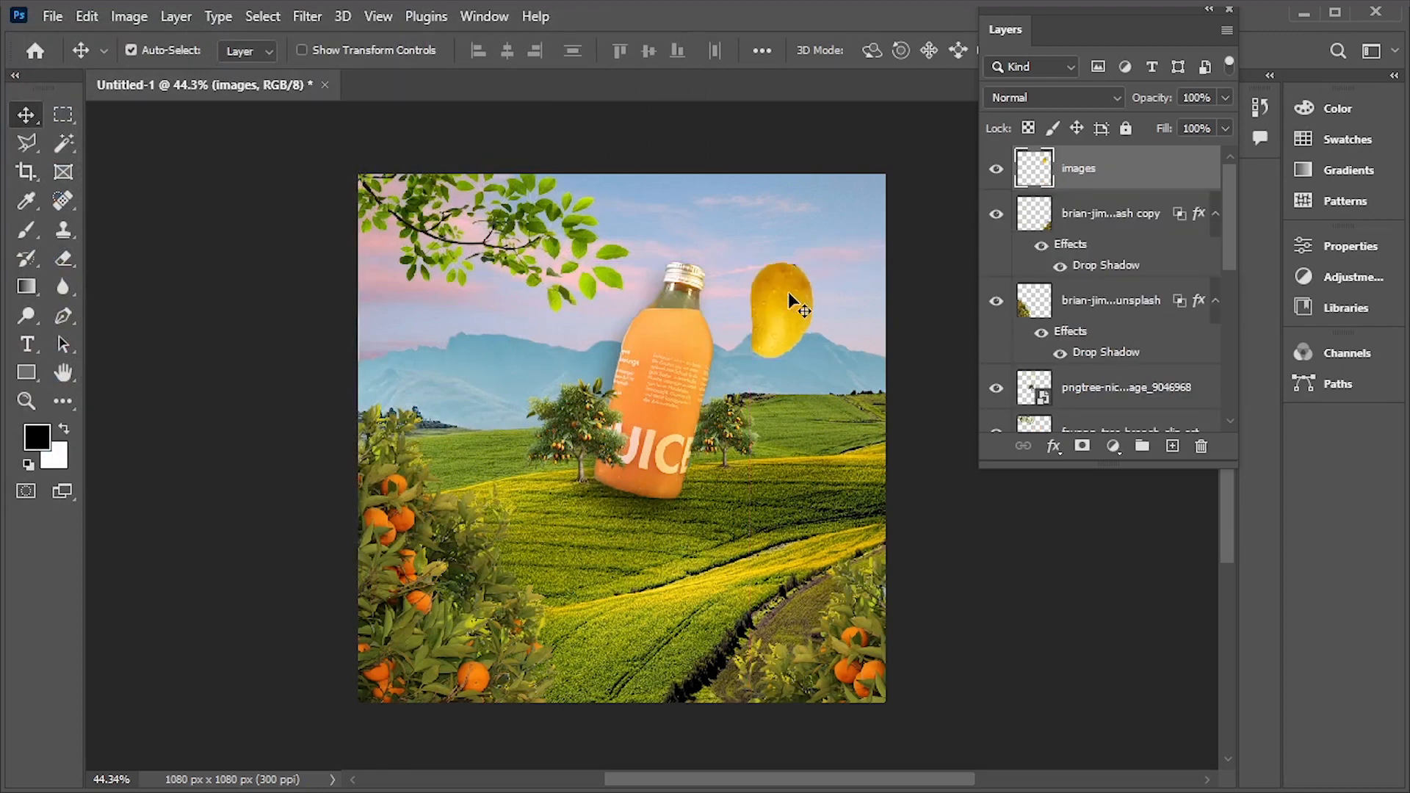
key("ctrl+t")
left_click_drag(815, 359, 795, 329)
left_click_drag(812, 259, 577, 273)
key("Return")
Flip the mango copy left of the bottle horizontally and rotate it to -176.32°
key("ctrl+t")
right_click(492, 335)
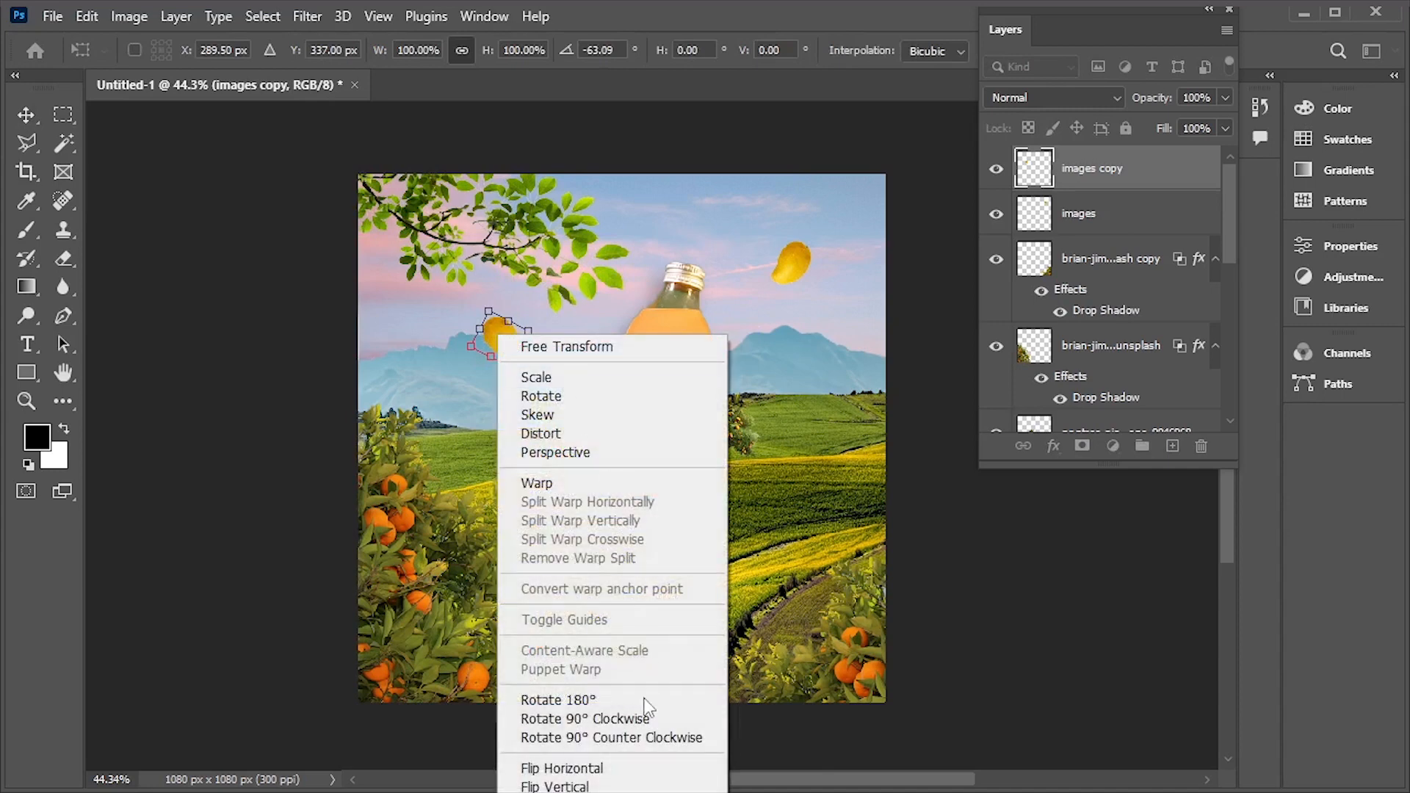
left_click(661, 767)
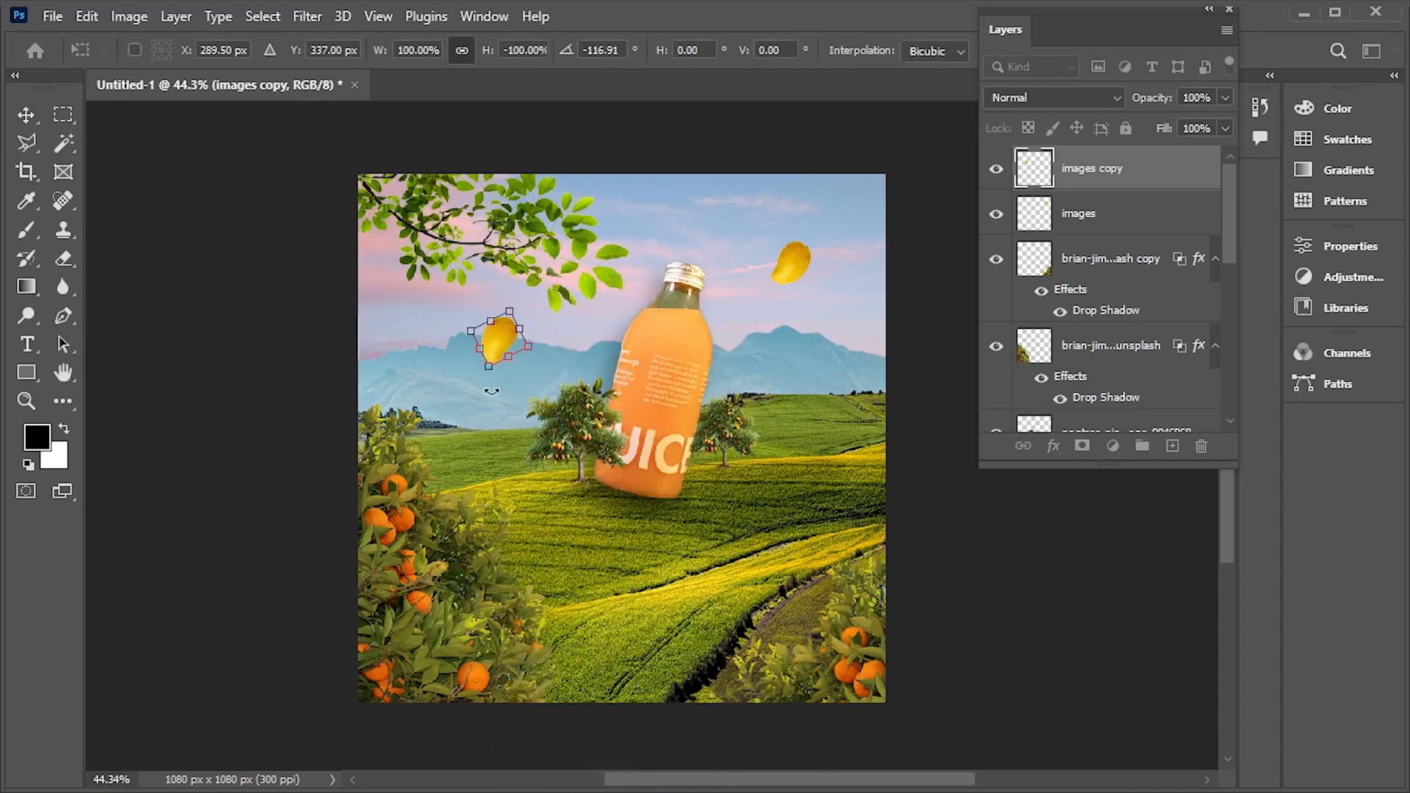
left_click_drag(547, 334, 534, 273)
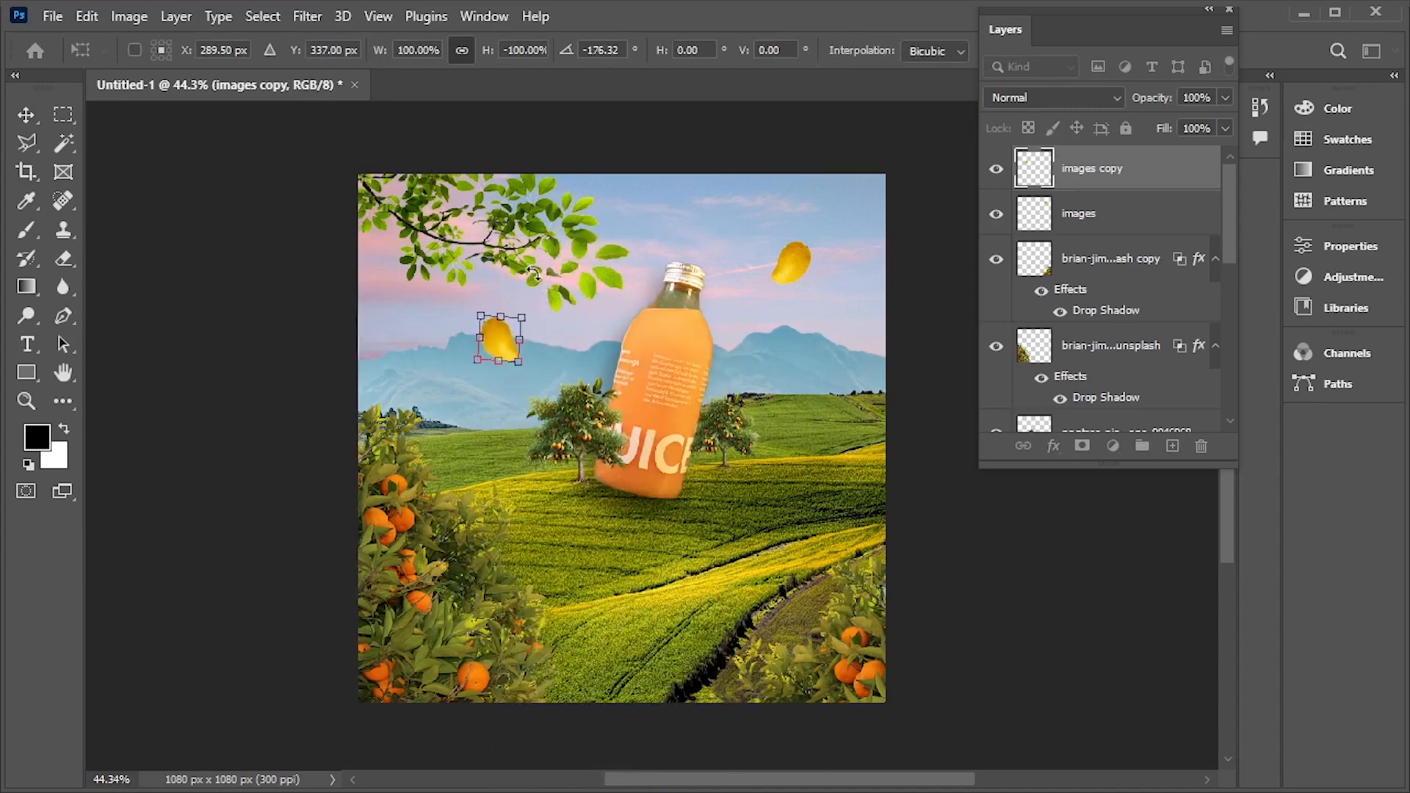
key("Return")
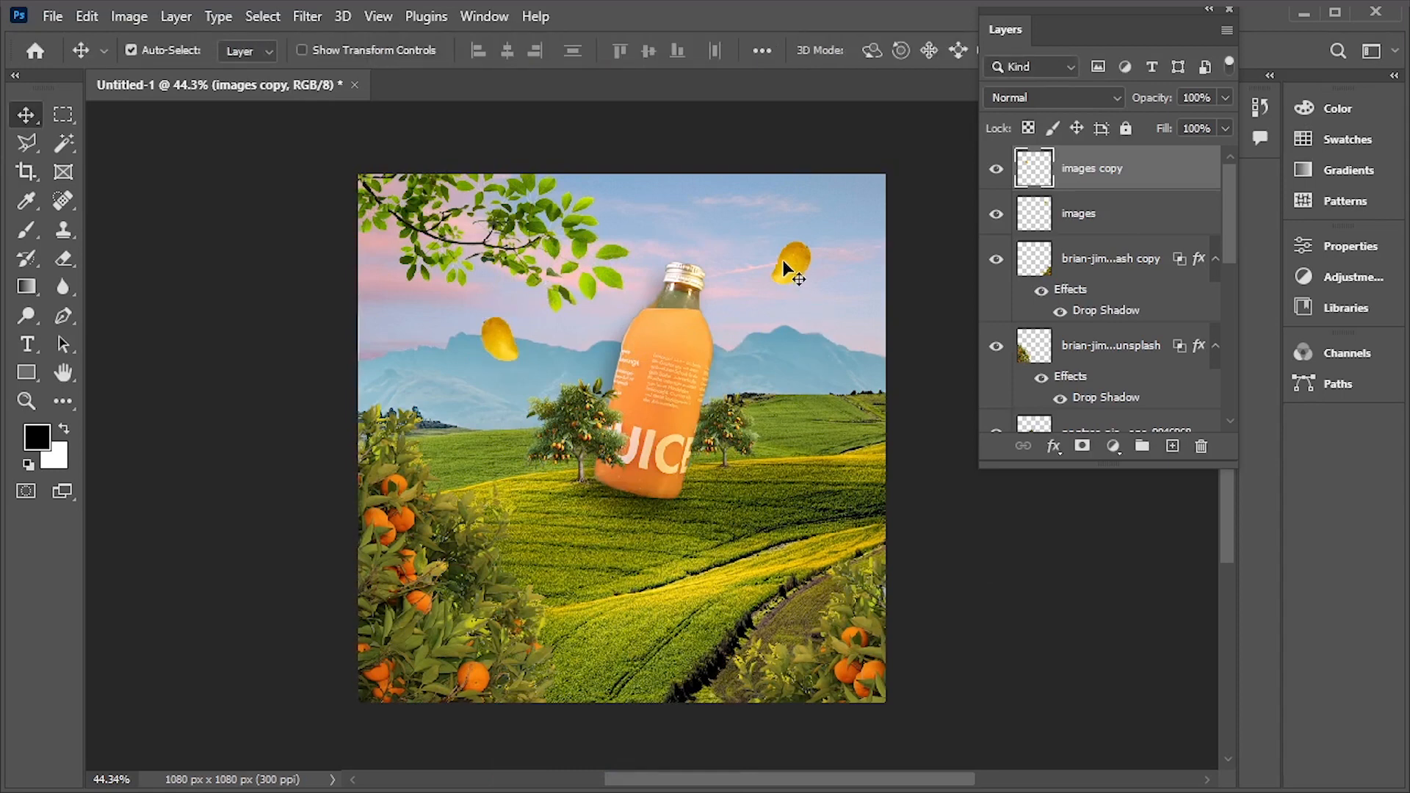
Shift the right-hand mango closer to the bottle and place a duplicate of it above the bottle cap
left_click_drag(784, 262, 766, 282)
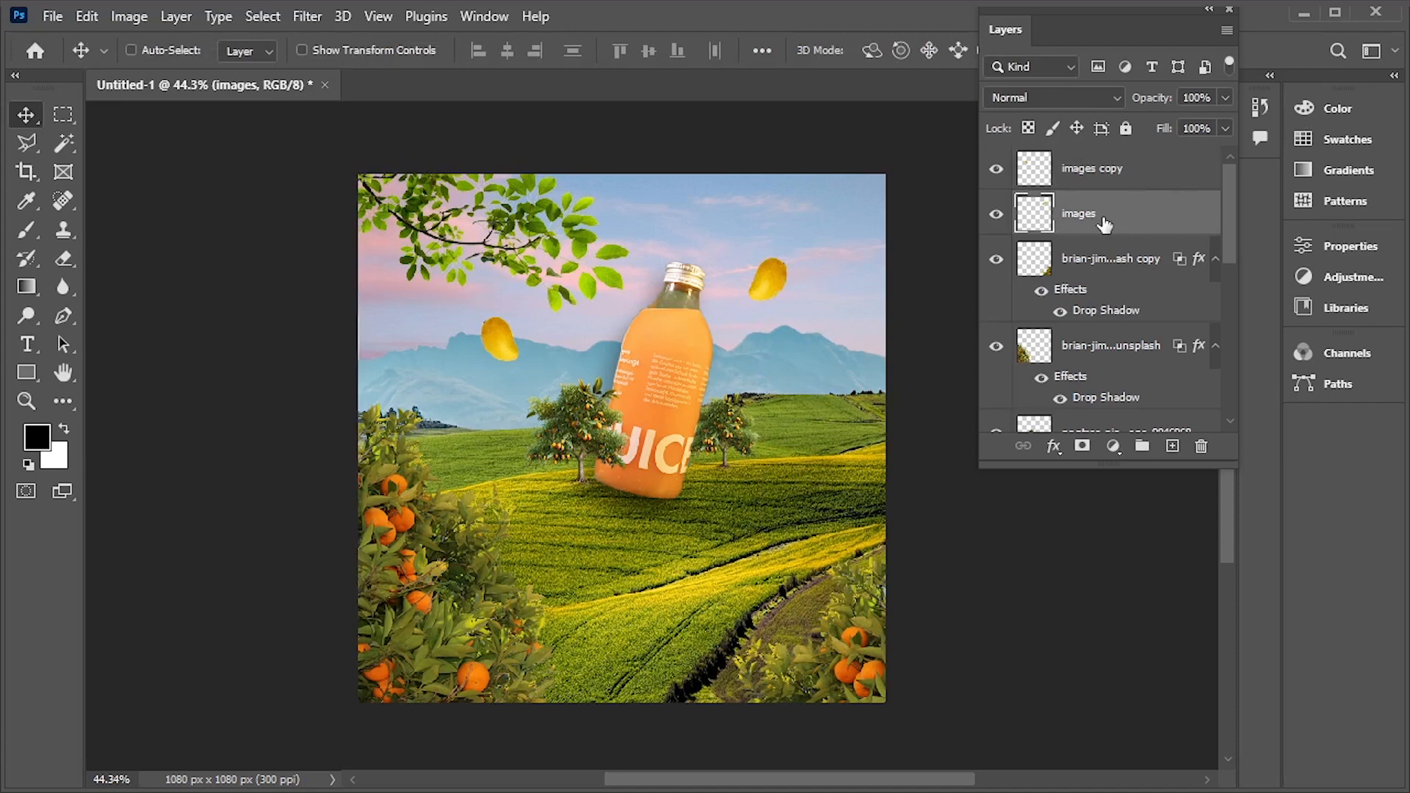
key("ctrl+j")
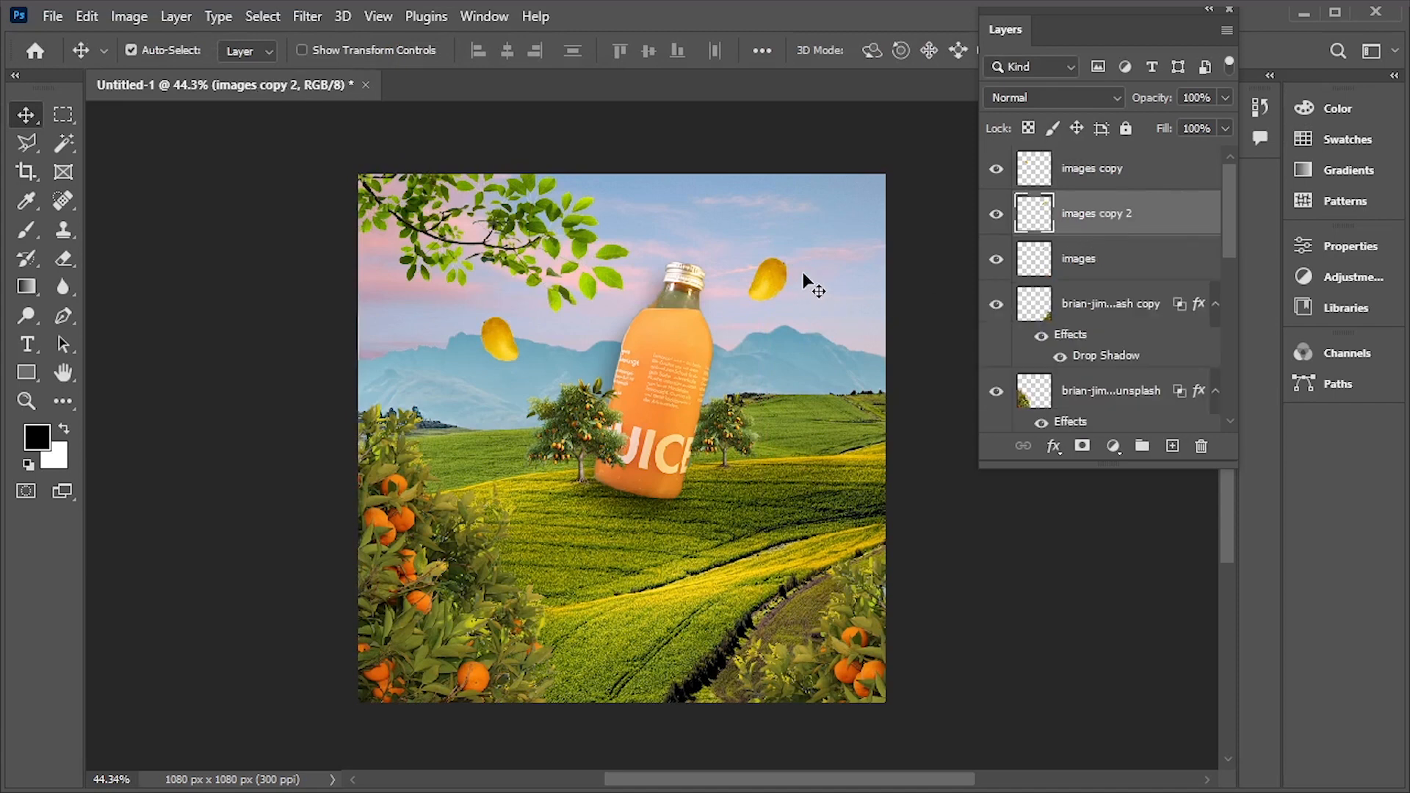
left_click_drag(771, 298, 626, 218)
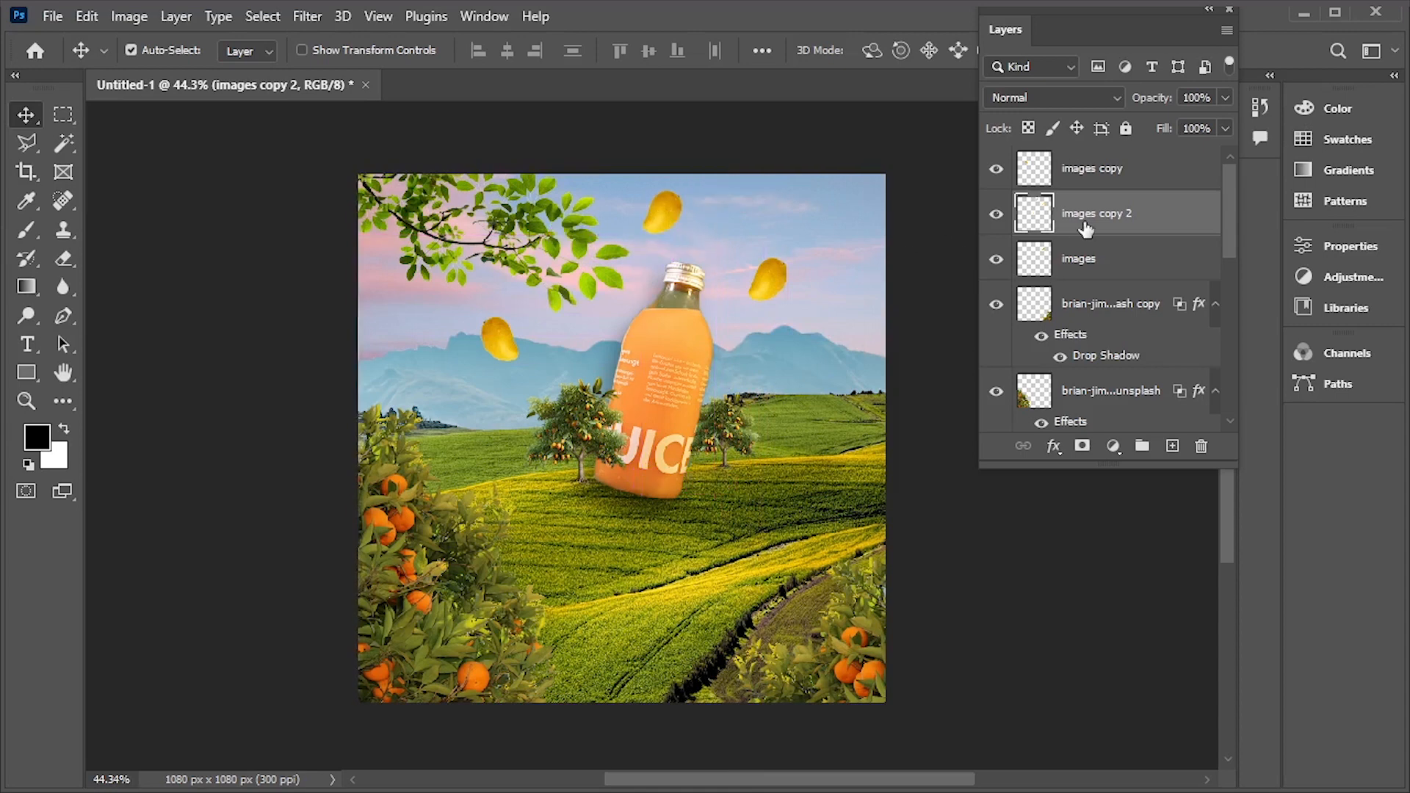
Apply a Motion Blur filter to the mango copy above the bottle cap, adjusting its angle and distance
left_click(305, 16)
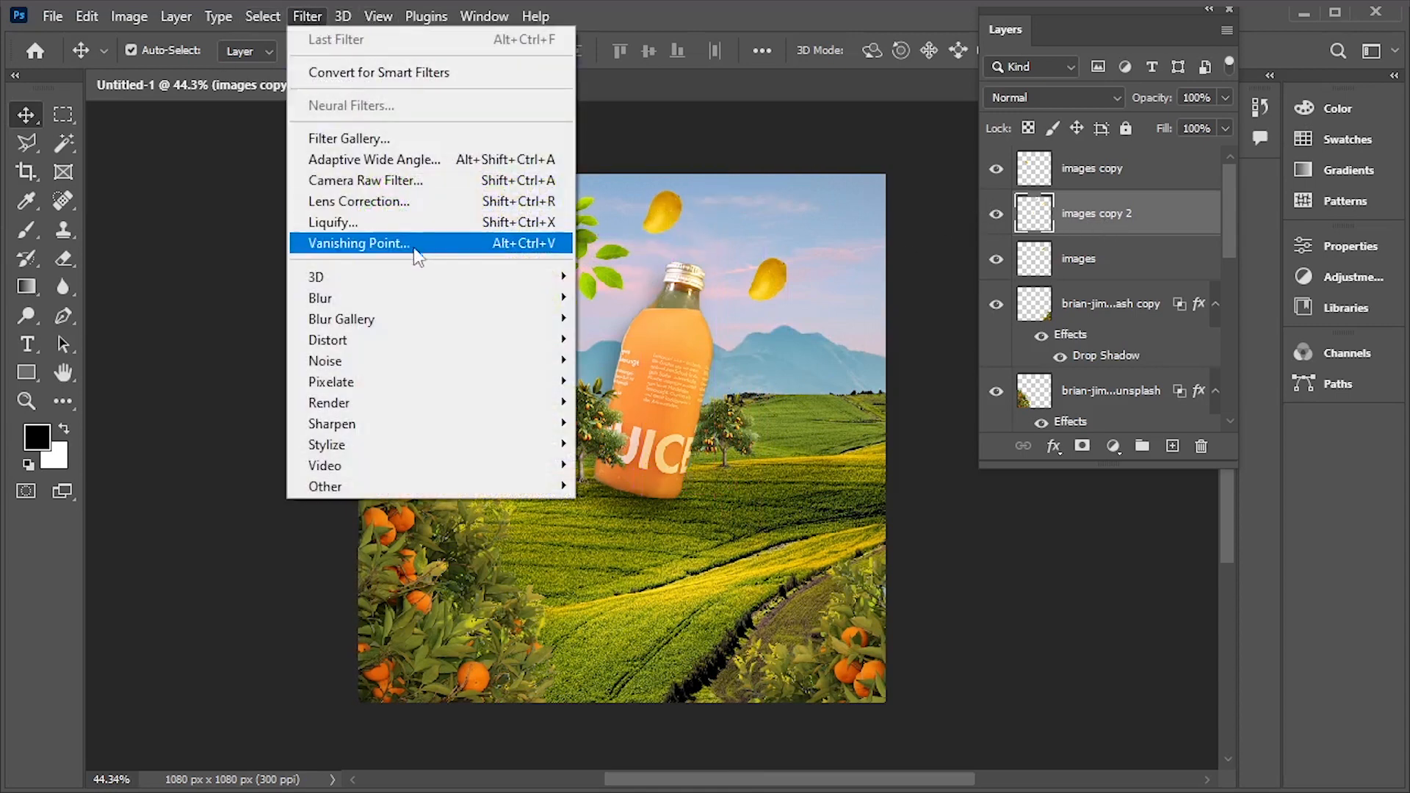
mouse_move(508, 302)
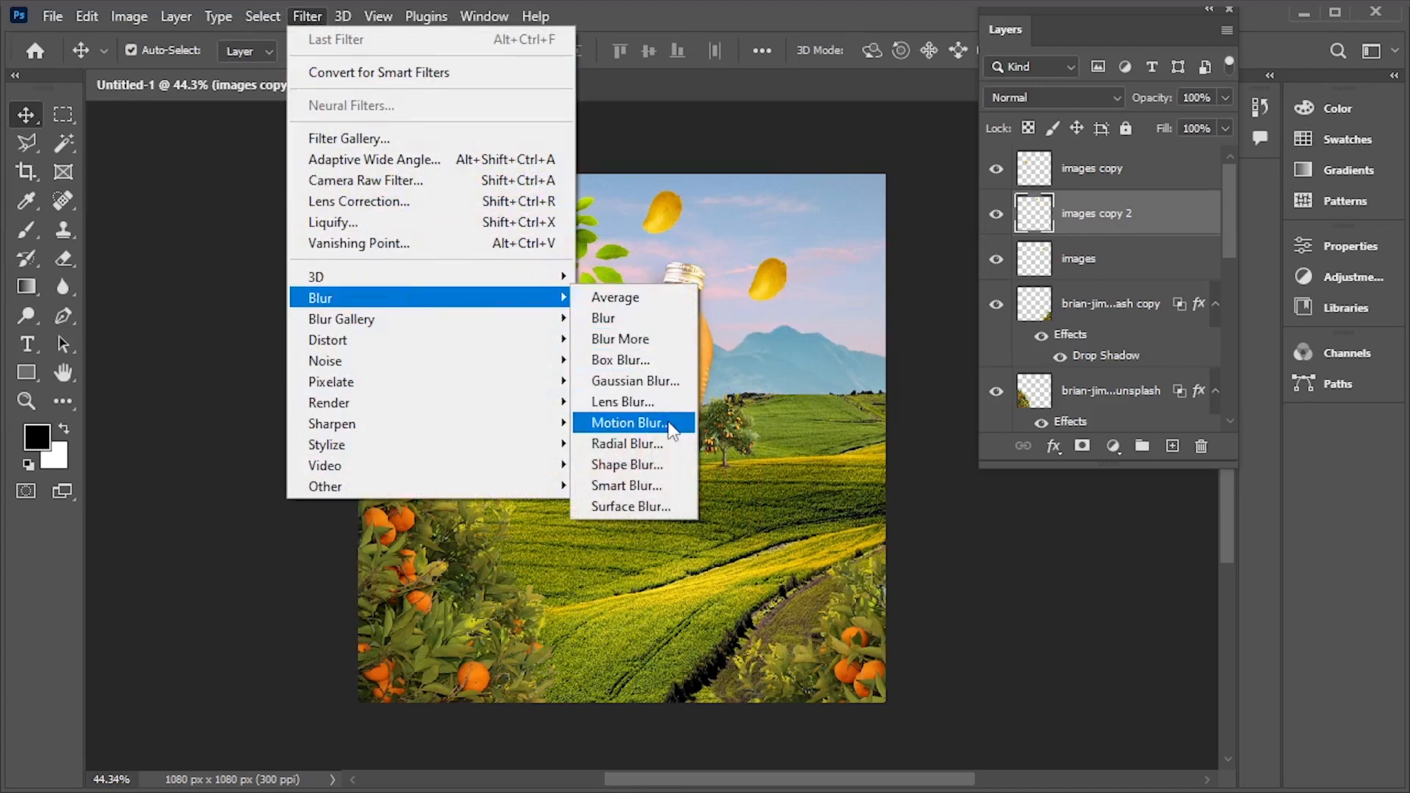
left_click(657, 423)
left_click_drag(698, 214, 992, 235)
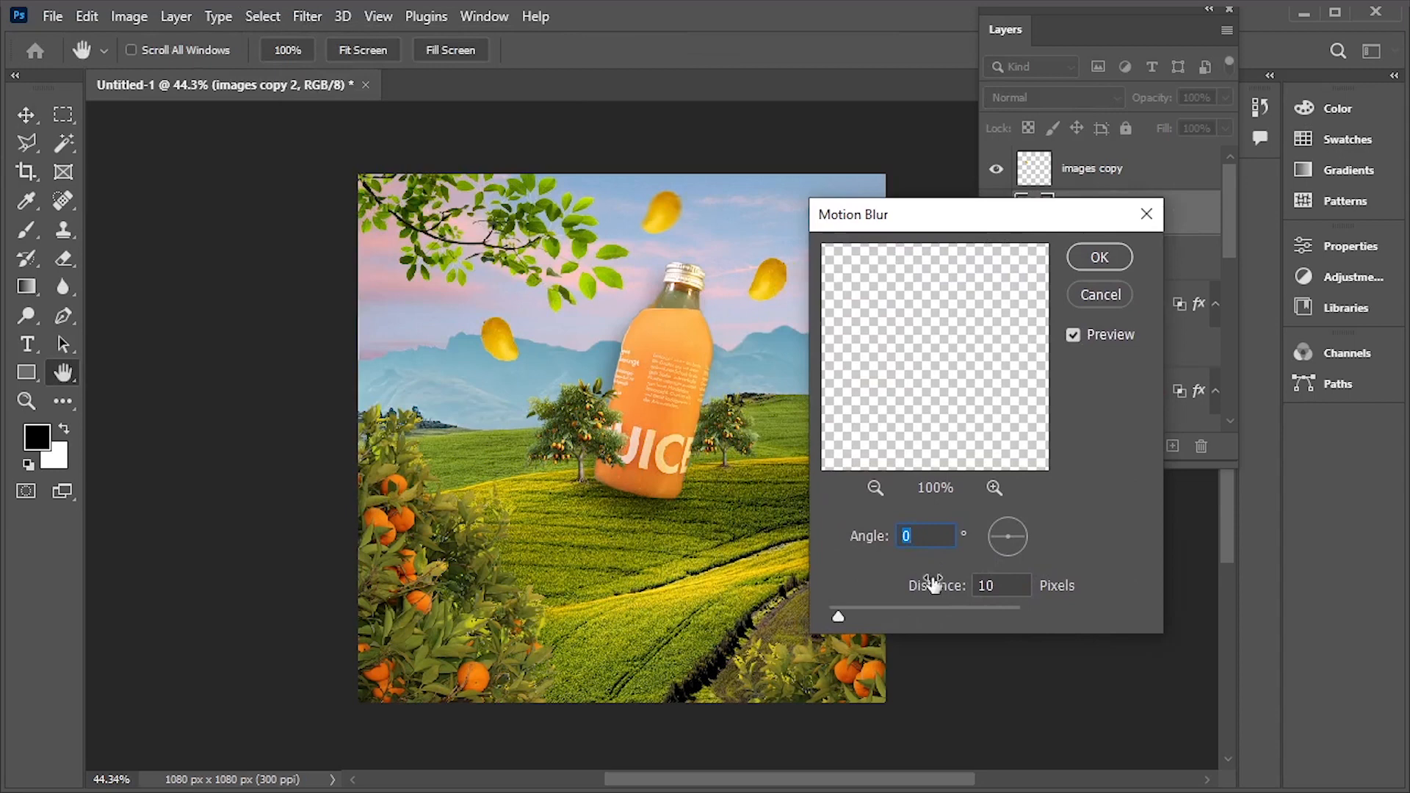
mouse_move(853, 610)
left_mouse_down()
mouse_move(884, 605)
mouse_move(867, 610)
left_mouse_up()
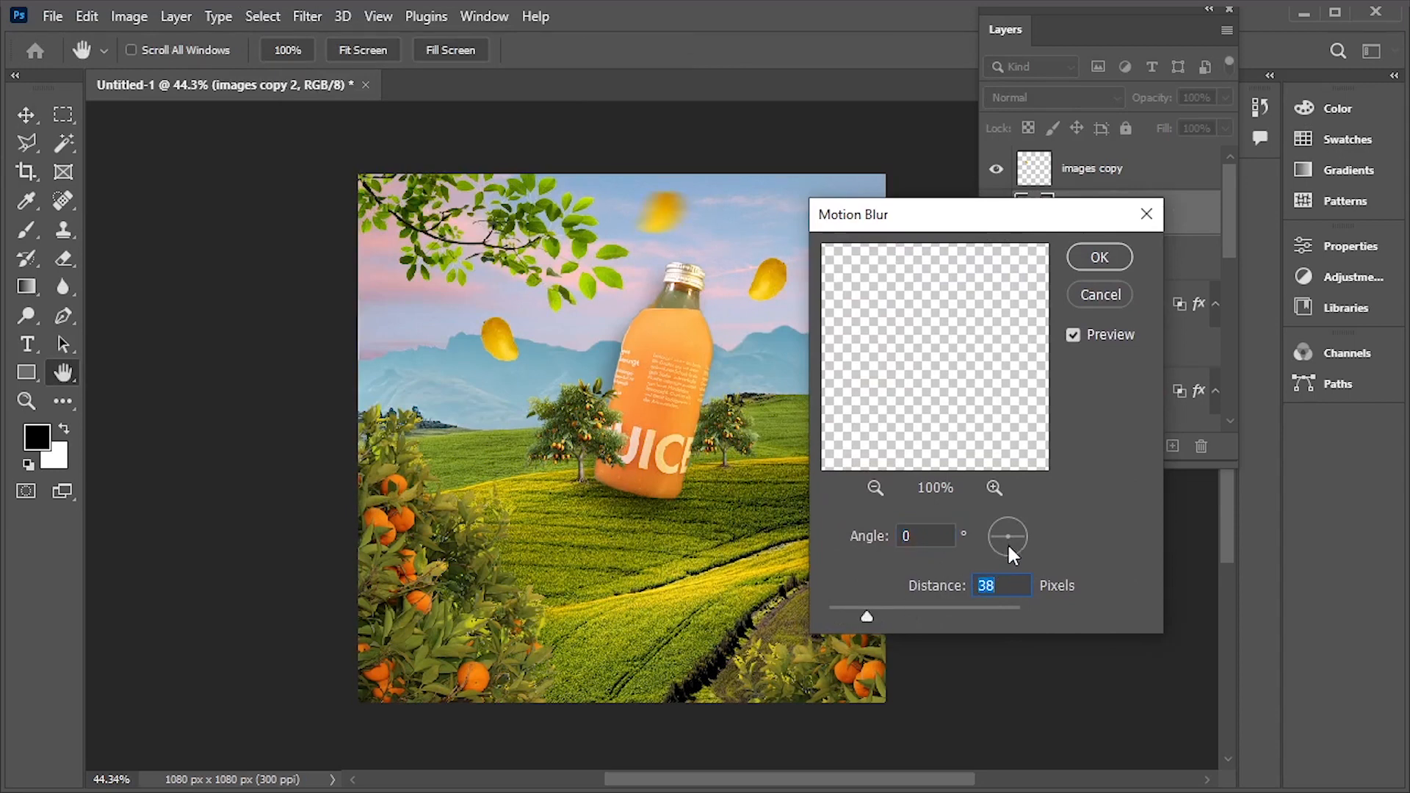
left_click_drag(1006, 544, 1000, 558)
left_click_drag(856, 615, 852, 615)
left_click(1099, 259)
Spread the mangoes around the bottle, with the blurred one toward the right edge and a duplicate of it above the cap
left_click_drag(655, 217, 813, 283)
left_click_drag(784, 283, 751, 311)
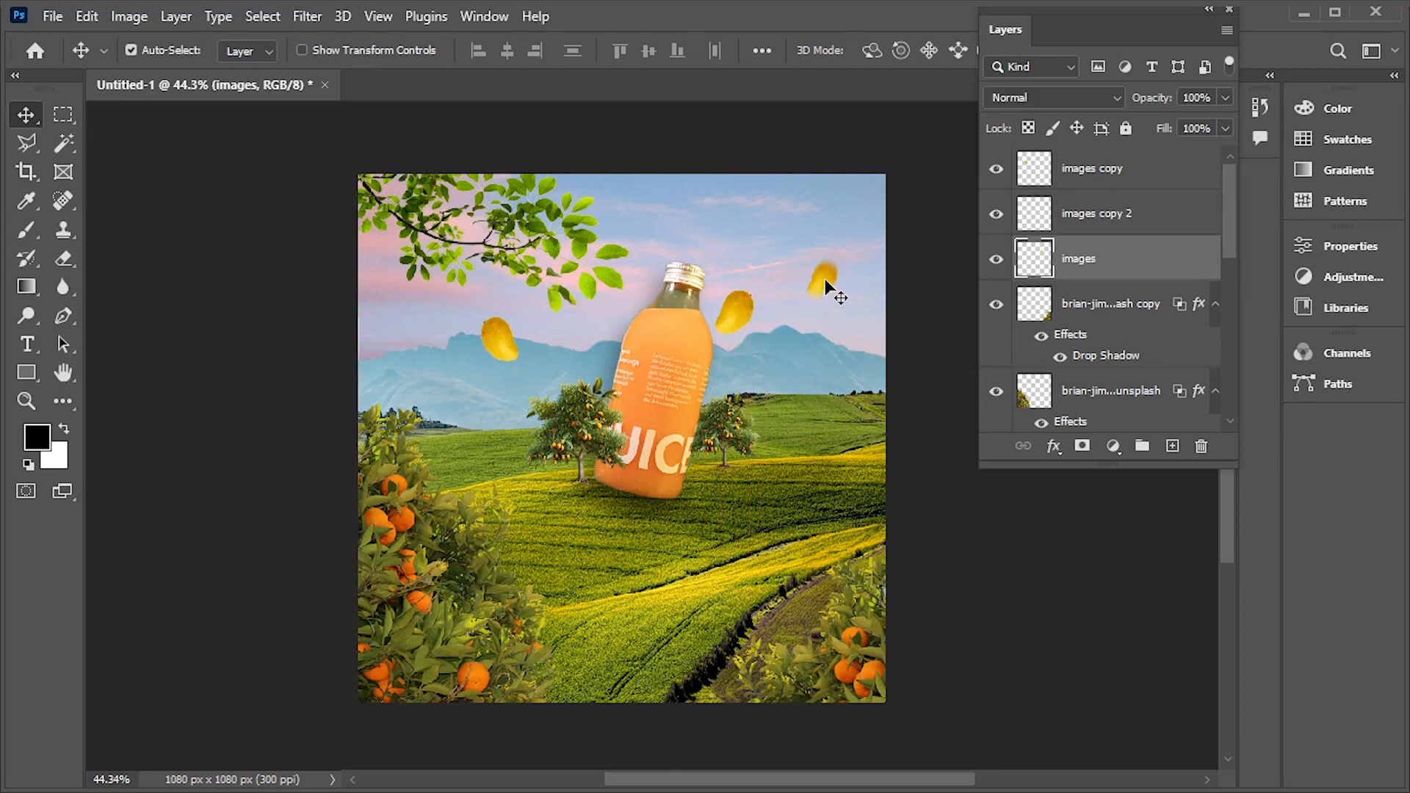
left_click_drag(829, 284, 675, 215)
key("ctrl+t")
key("Return")
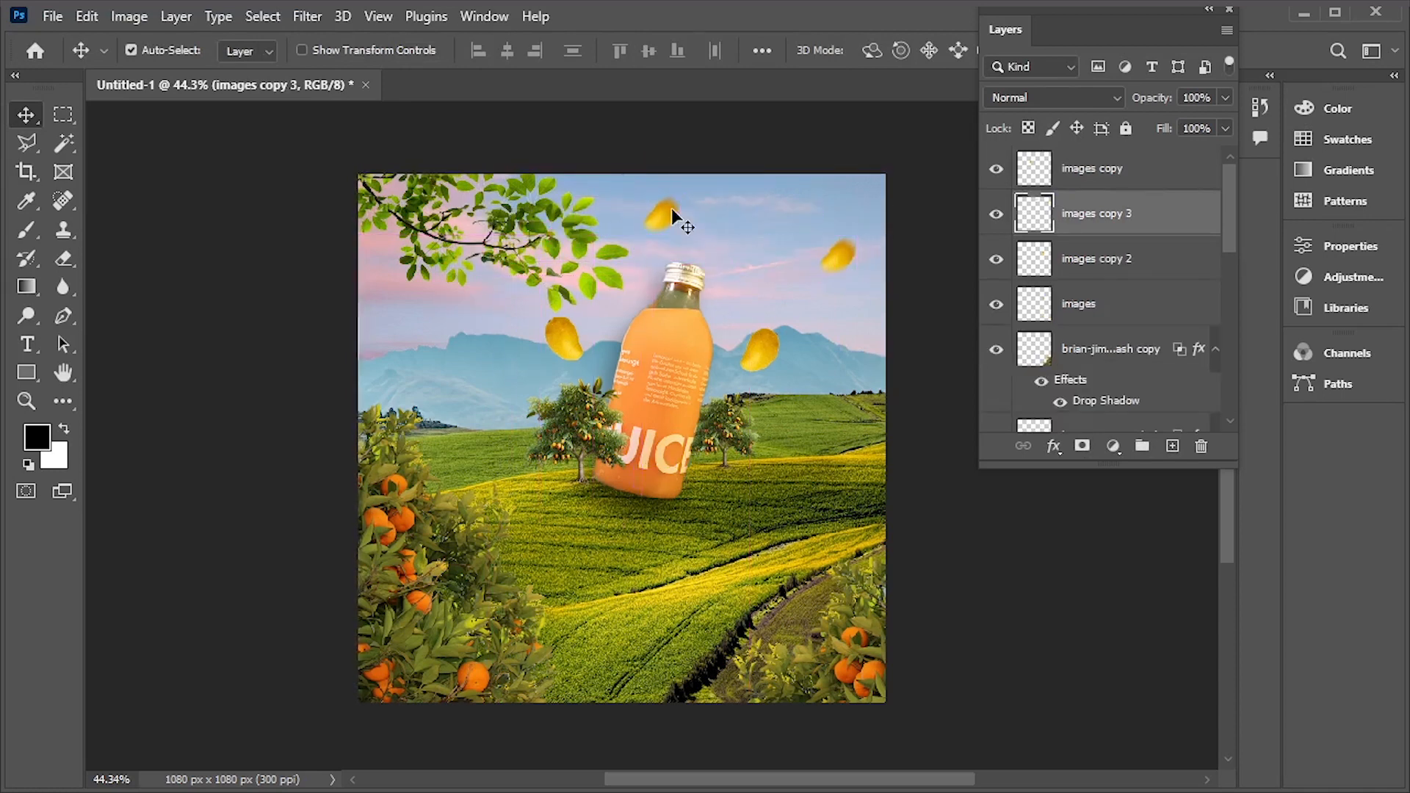
Flip the blurred mango above the cap horizontally and move it to the upper right of the bottle
key("ctrl+t")
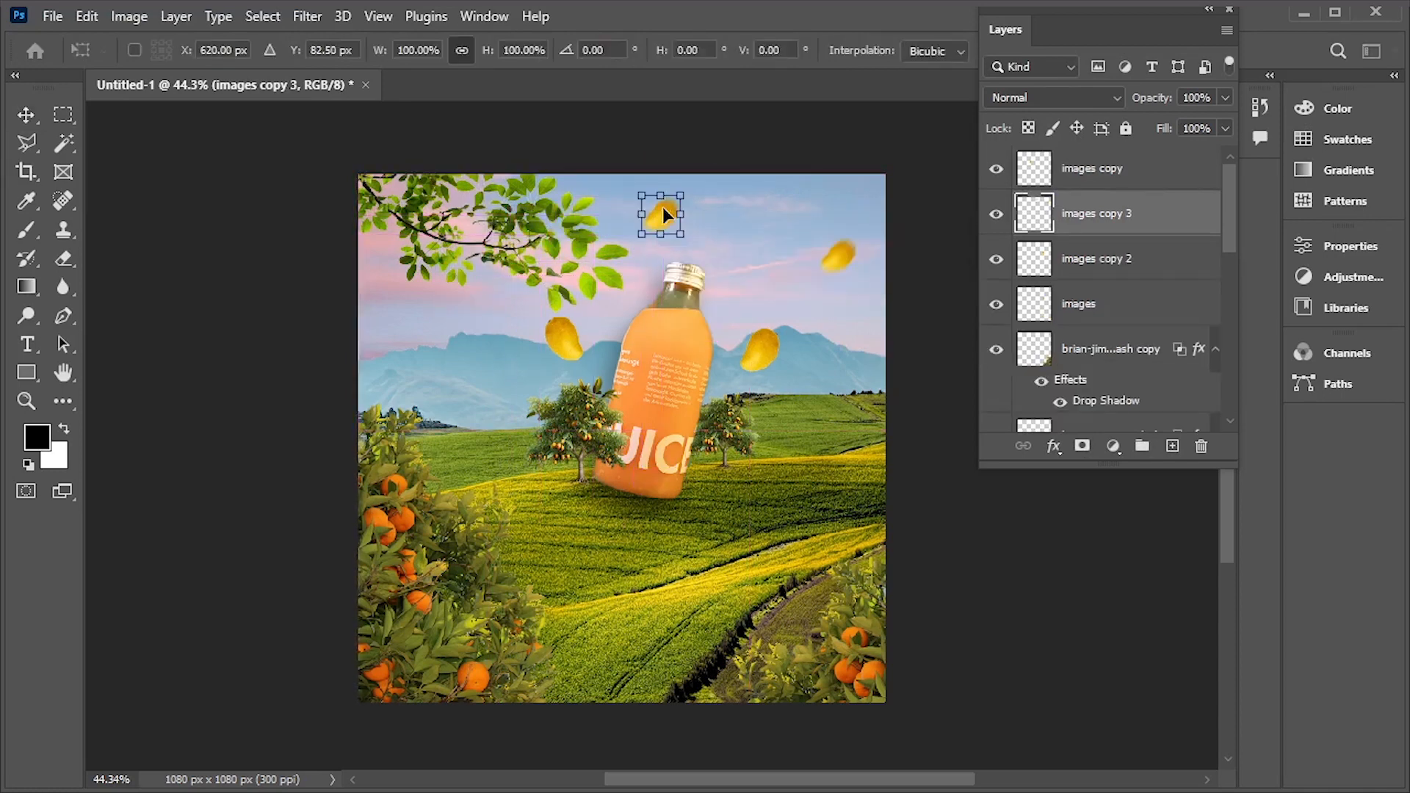
right_click(662, 213)
left_click(709, 640)
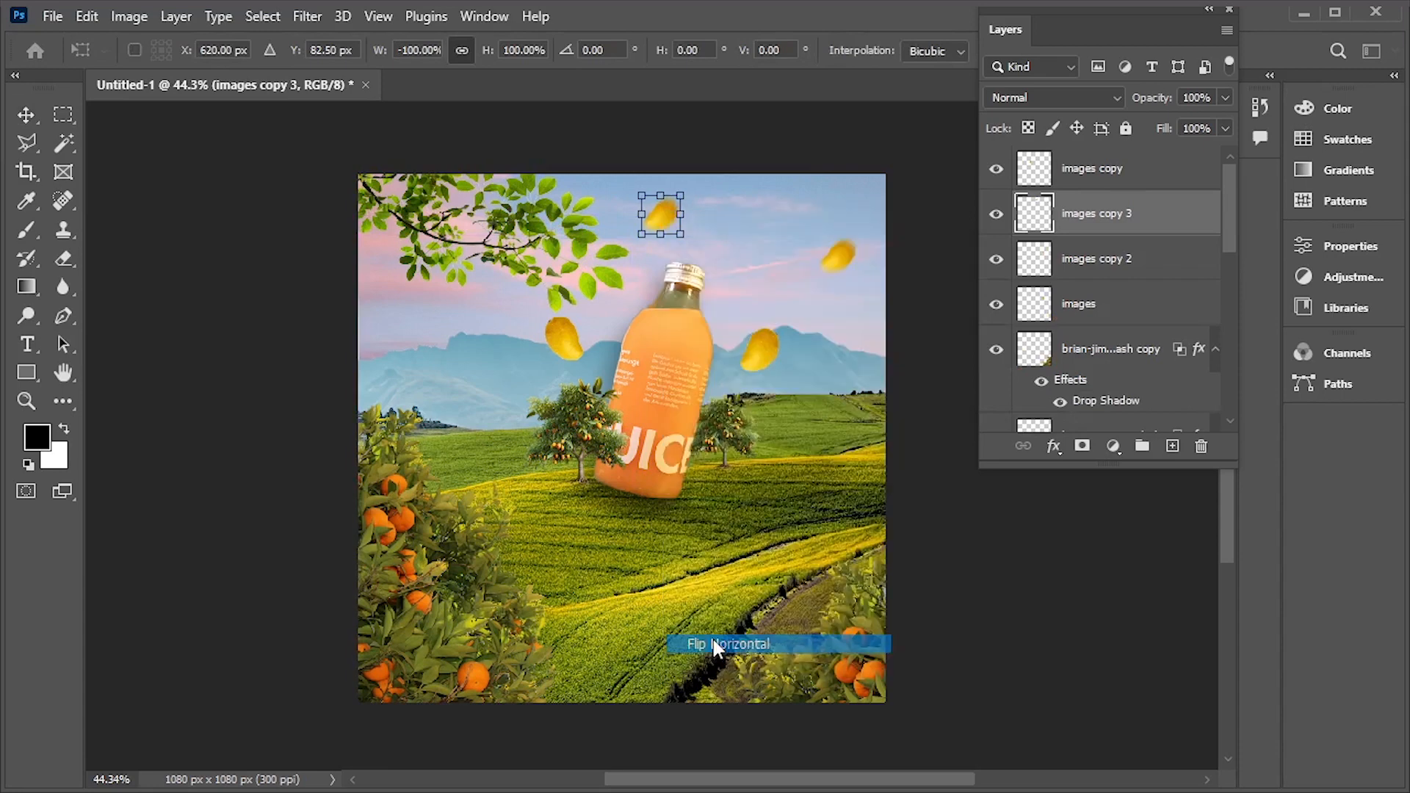
left_click_drag(667, 217, 749, 234)
key("Return")
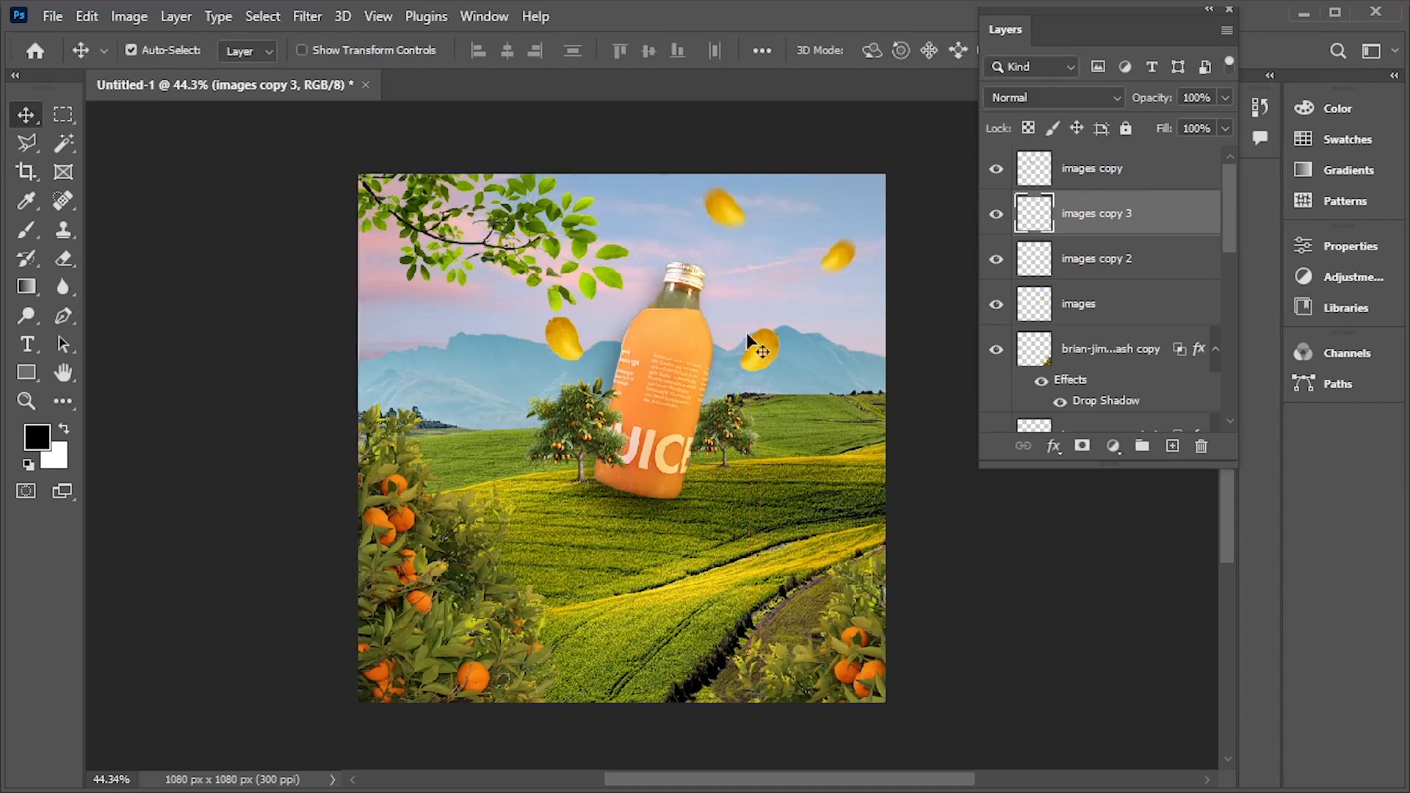
Move the bottle and the two mango trees beside it together slightly down and to the right
left_click(584, 457)
left_click(729, 427, "shift")
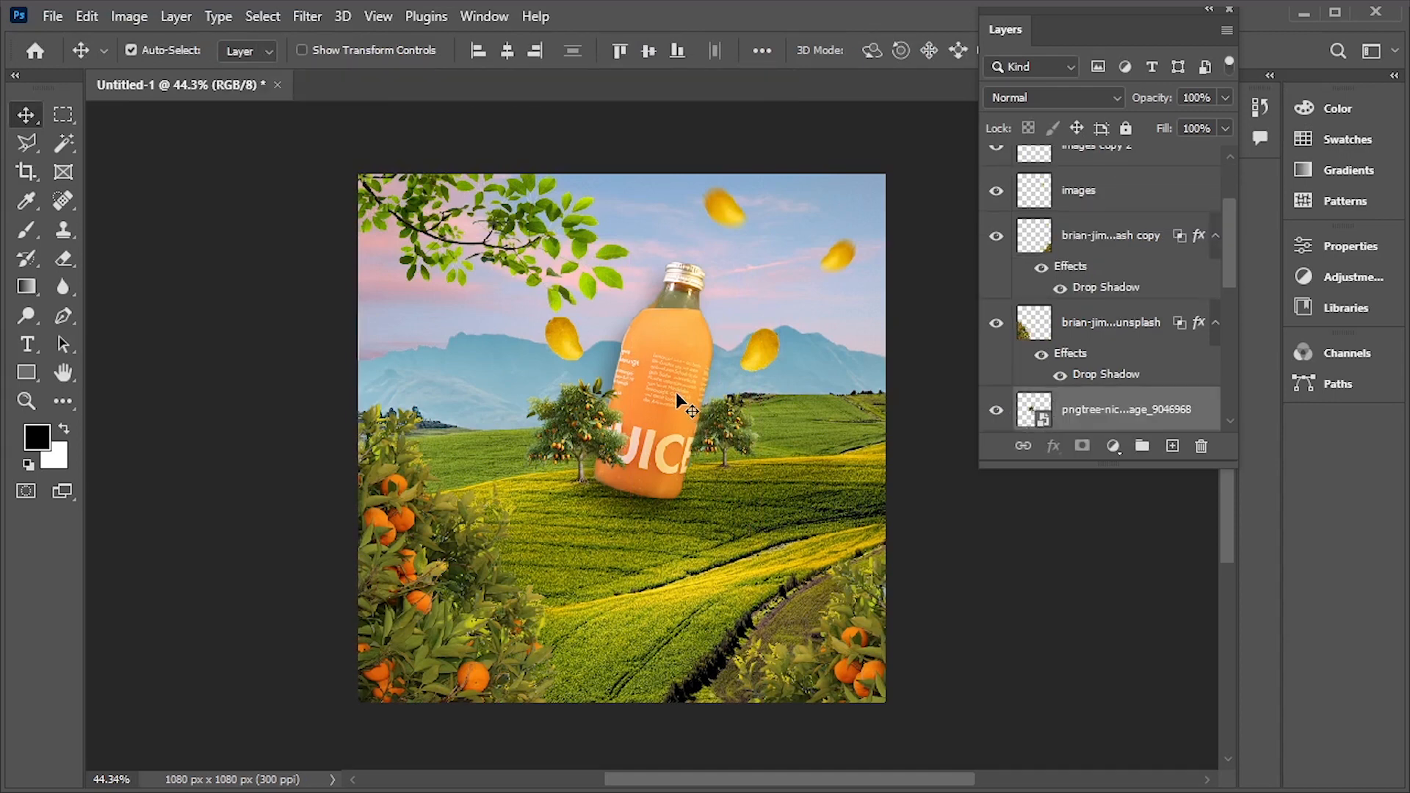
left_click(675, 392, "shift")
mouse_move(644, 426)
left_mouse_down()
mouse_move(670, 428)
mouse_move(653, 462)
mouse_move(656, 450)
left_mouse_up()
Reposition the upper blurred mango above and left of the cap, and shift the left mango closer to the bottle
left_click_drag(732, 227, 670, 252)
left_click_drag(574, 342, 598, 353)
left_click(305, 476)
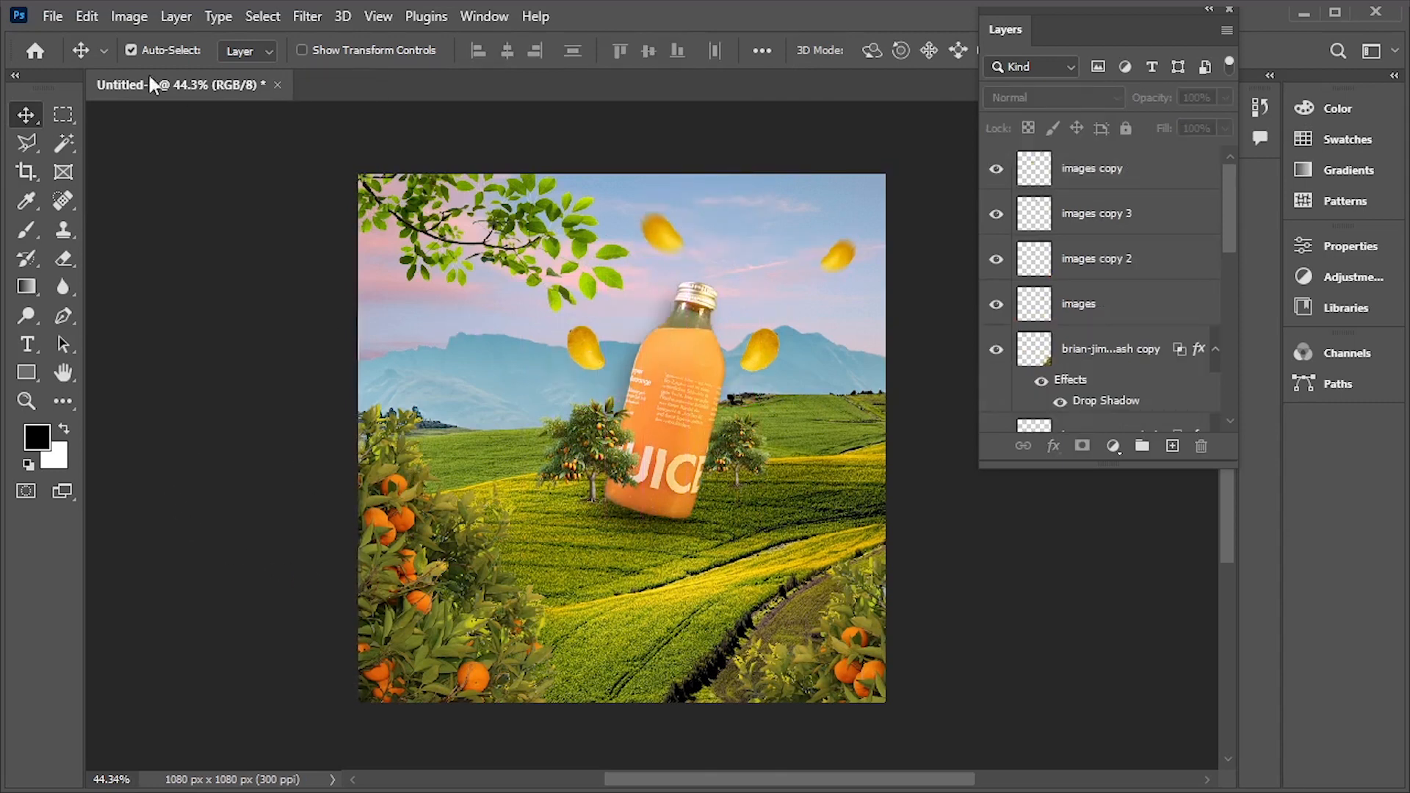
Place the green mango picture "Skin+colour+5" as an embedded file in the composition
left_click(53, 15)
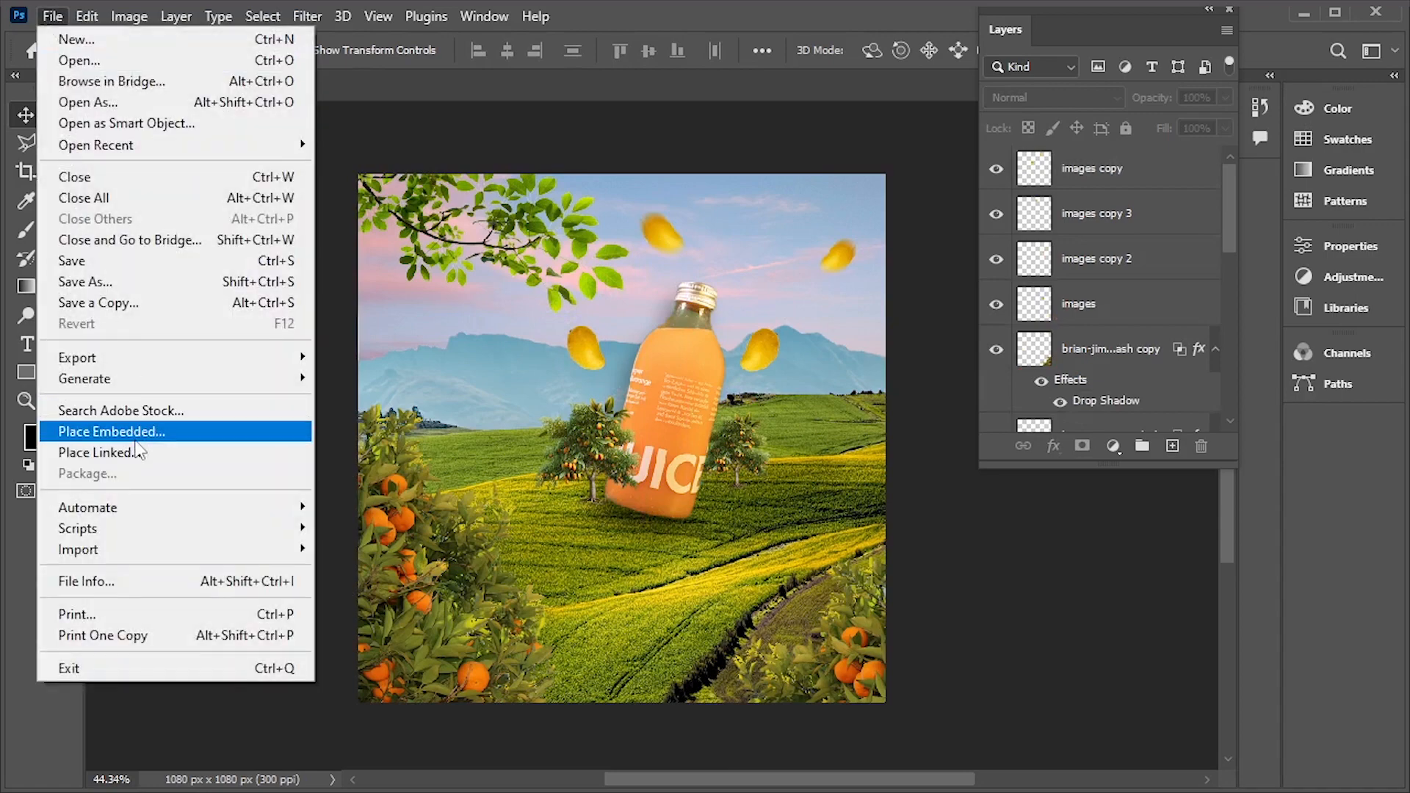
left_click(134, 439)
scroll(497, 353, "down", 2)
left_click(505, 367)
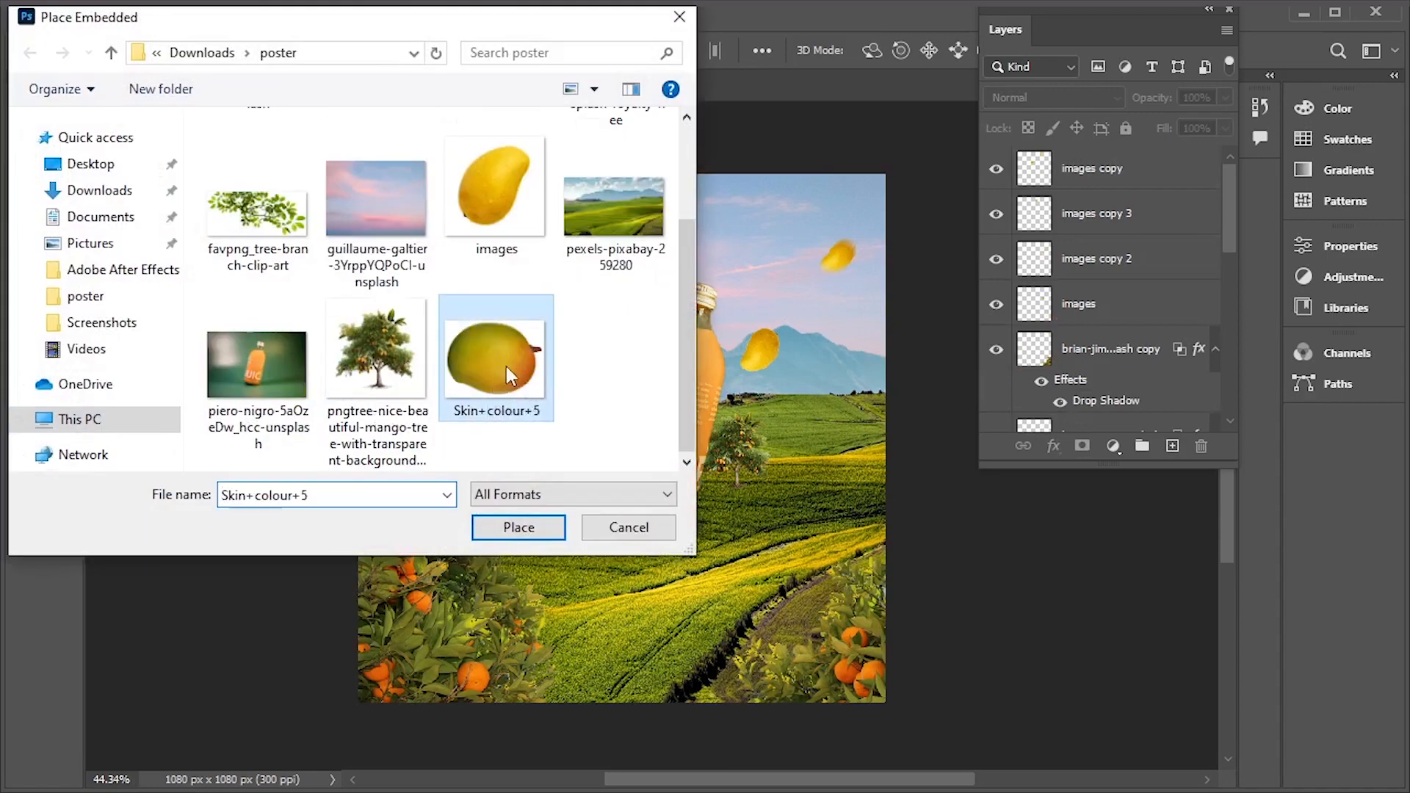
left_click(532, 537)
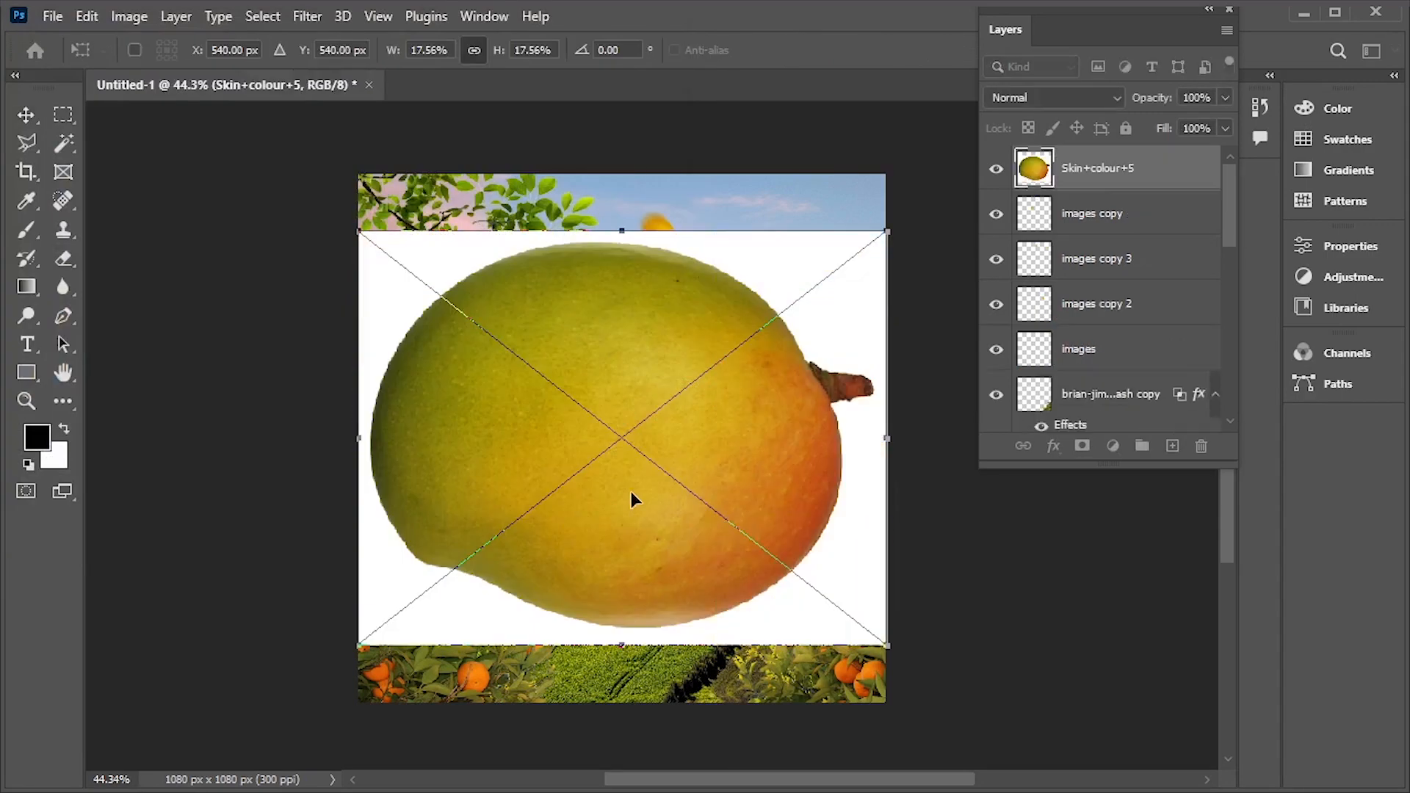
Rasterize the placed mango layer, delete its white background with a Magic Wand selection, and clear the selection
left_click(66, 144)
left_click(404, 263)
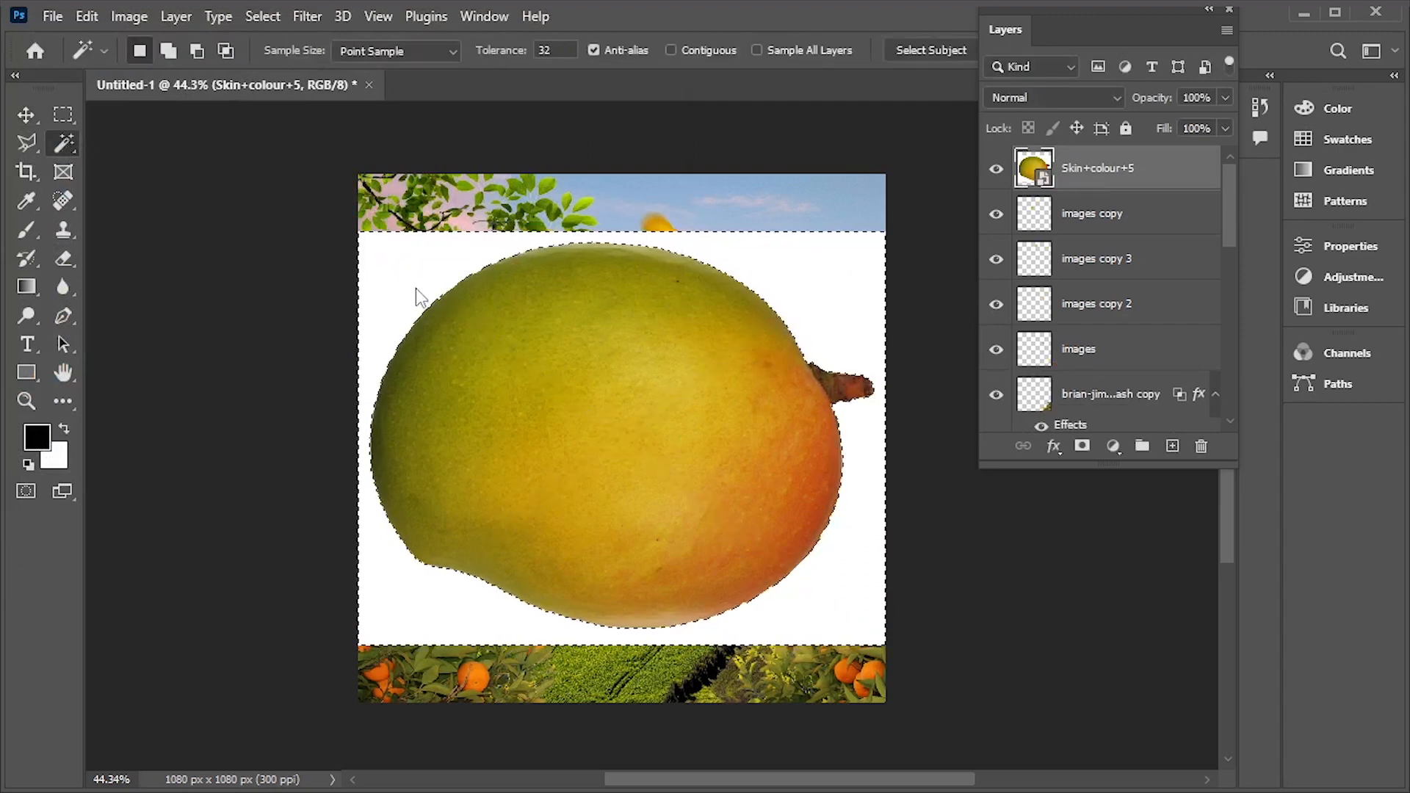
key("Delete")
left_click(594, 321)
right_click(1100, 185)
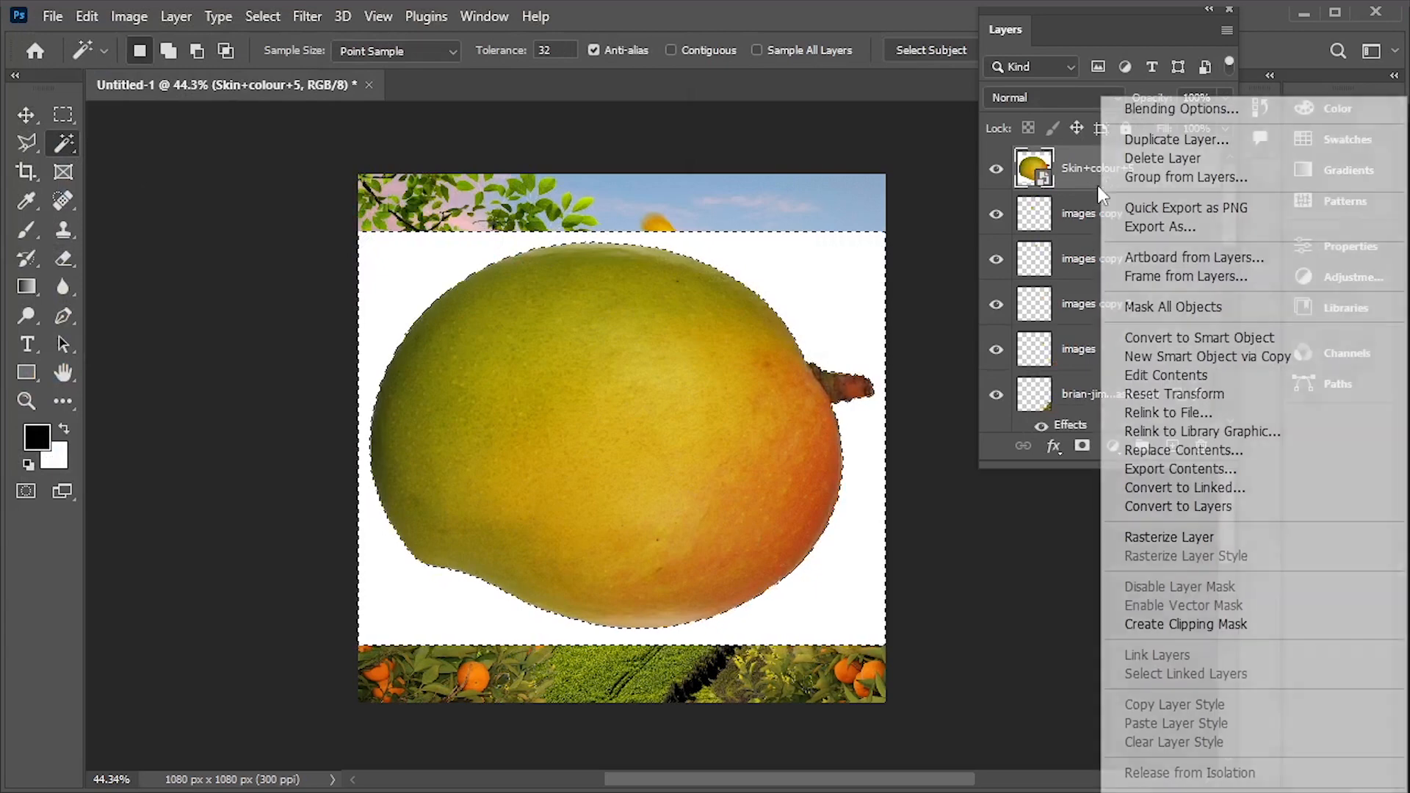
left_click(1190, 537)
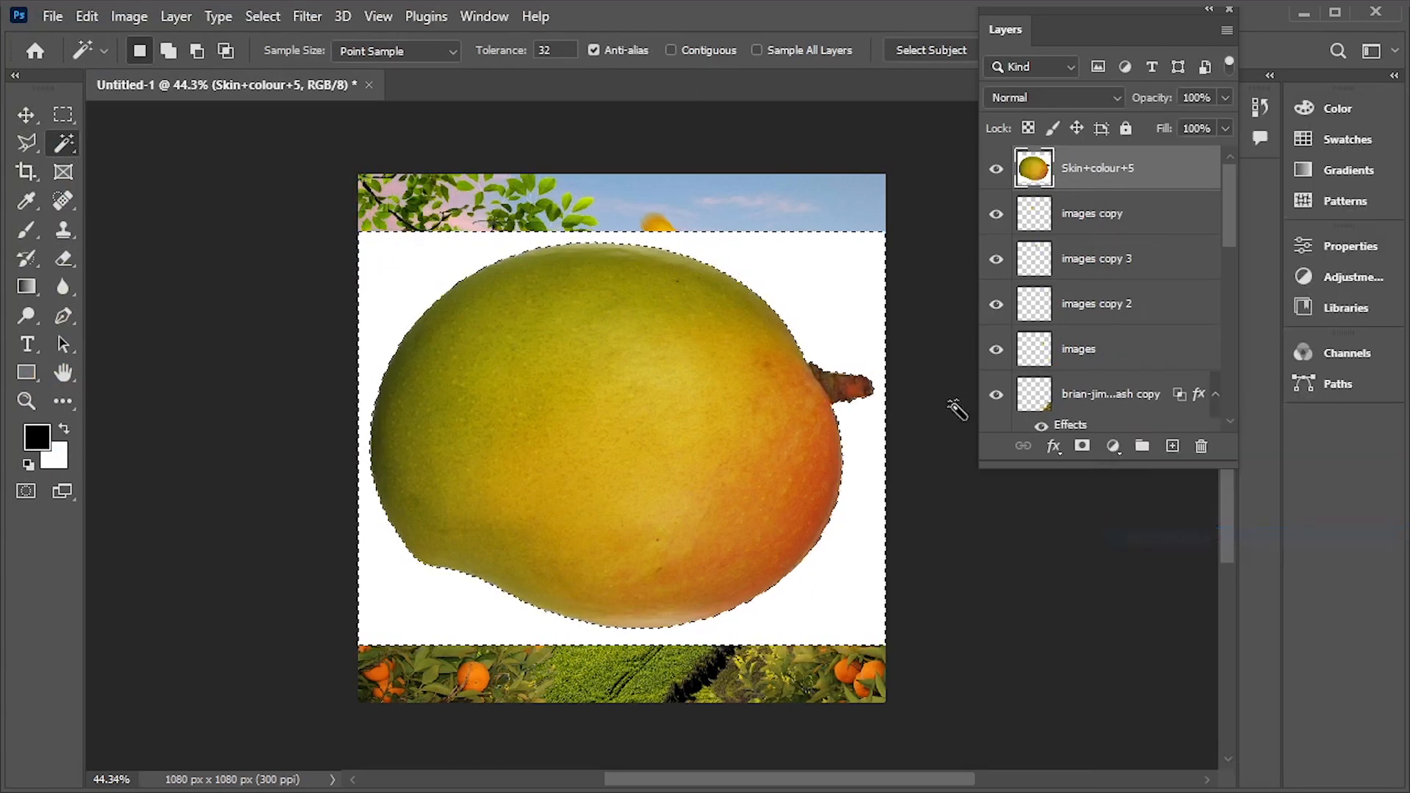
key("Delete")
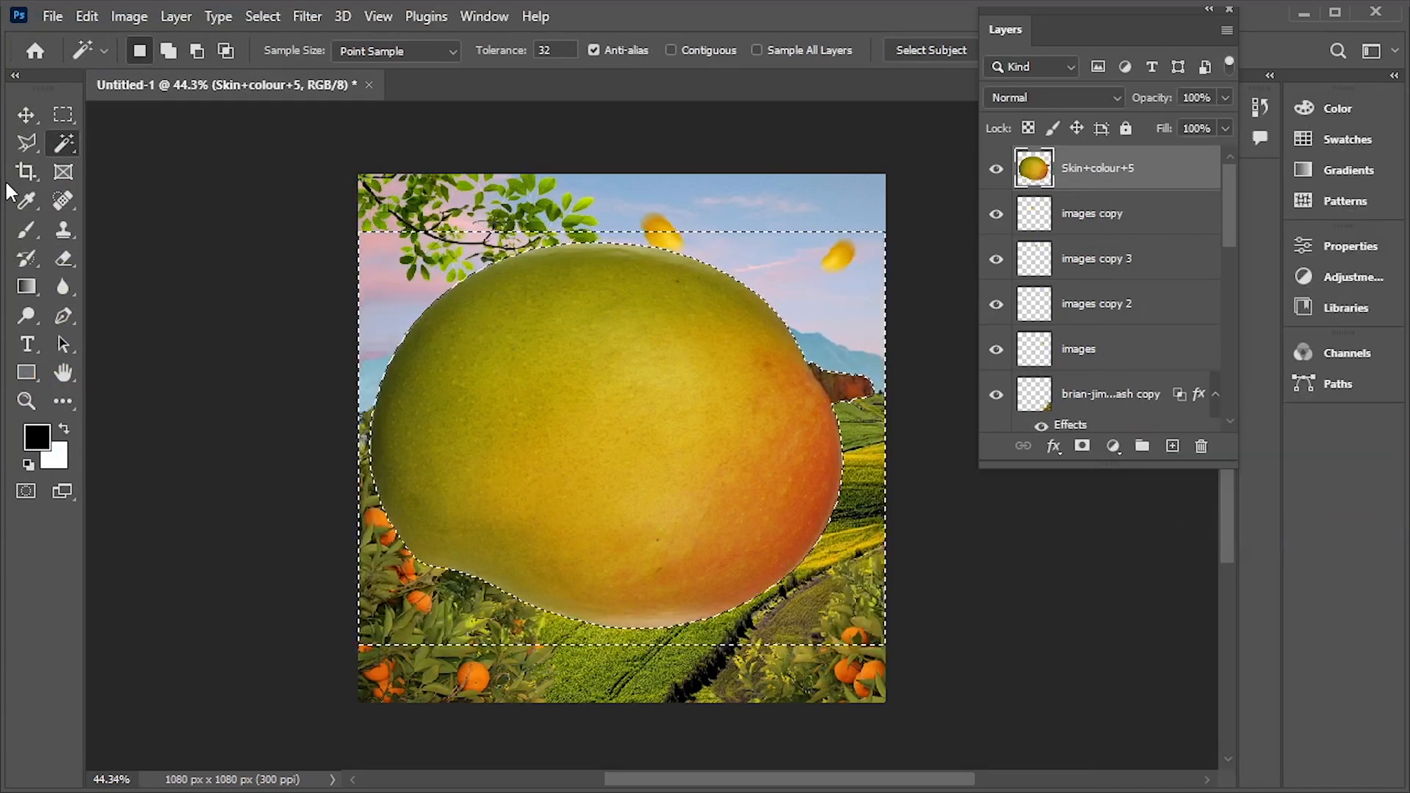
key("ctrl+d")
Shrink the mango and rotate it stem-up by about -92°, hanging one small mango on the branch and a larger copy below and left of it
left_click(26, 115)
key("ctrl+t")
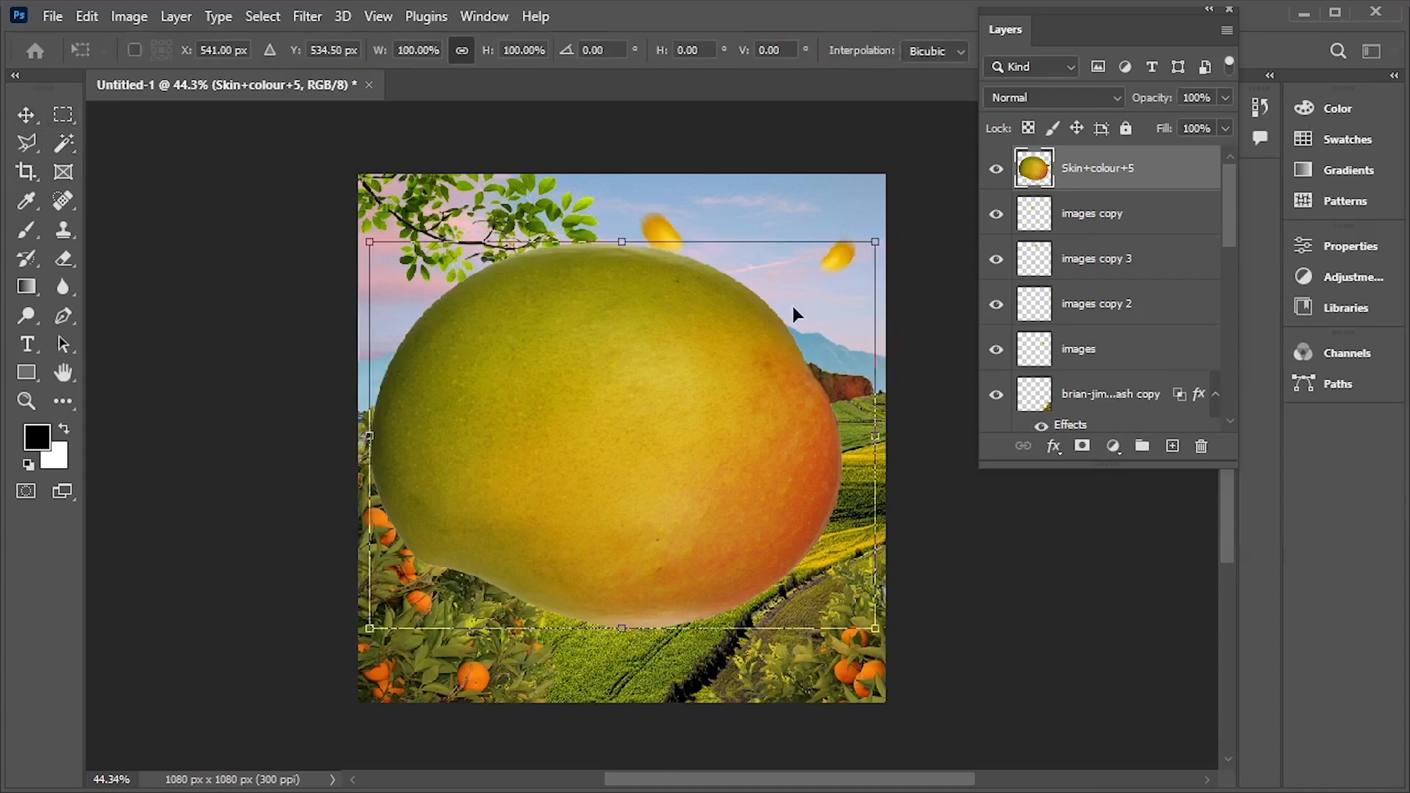
left_click_drag(872, 244, 350, 402)
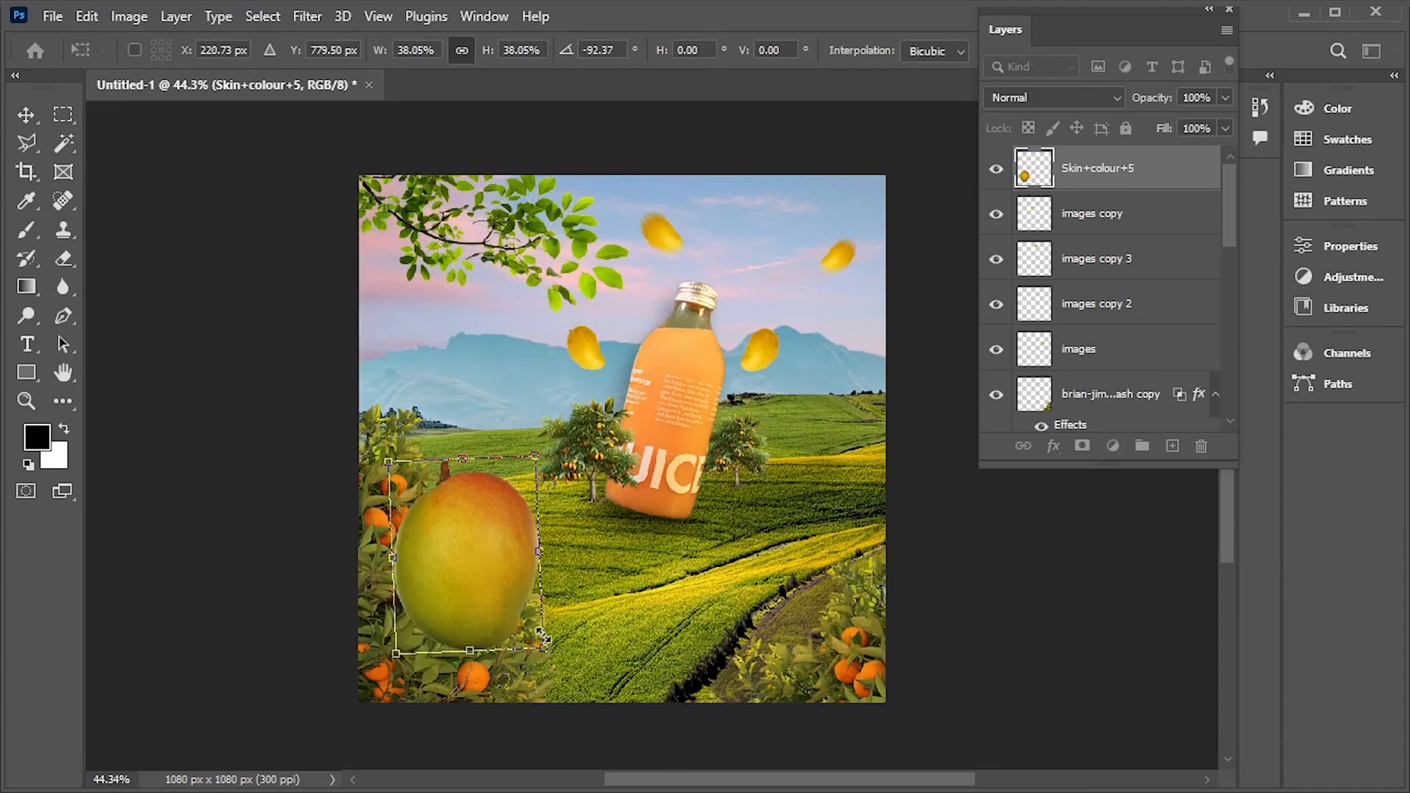
left_click_drag(544, 647, 429, 349)
key("Return")
key("ctrl+t")
key("Return")
Apply a Motion Blur to the larger mango copy with an angle of -80° and a distance of 23 pixels
left_click(309, 18)
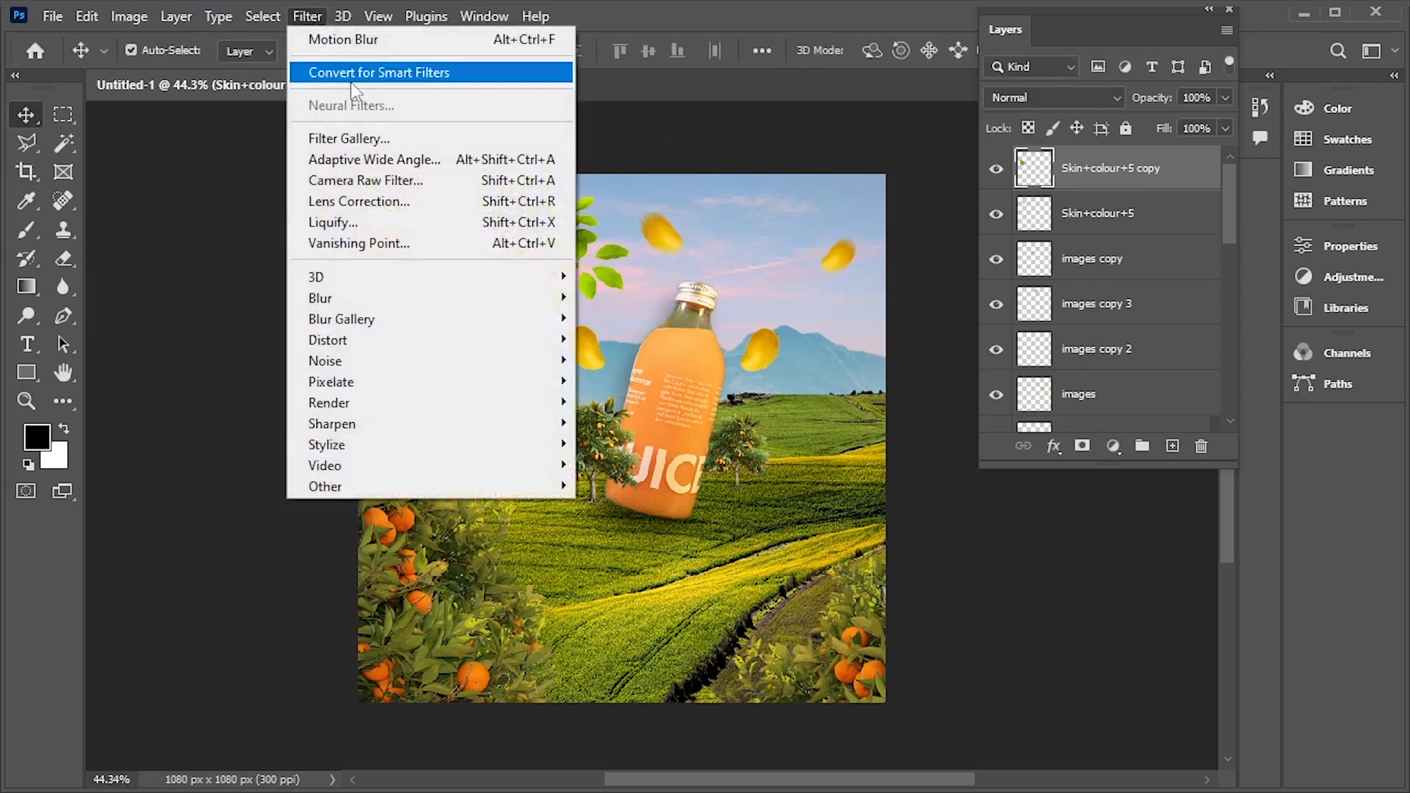
mouse_move(441, 298)
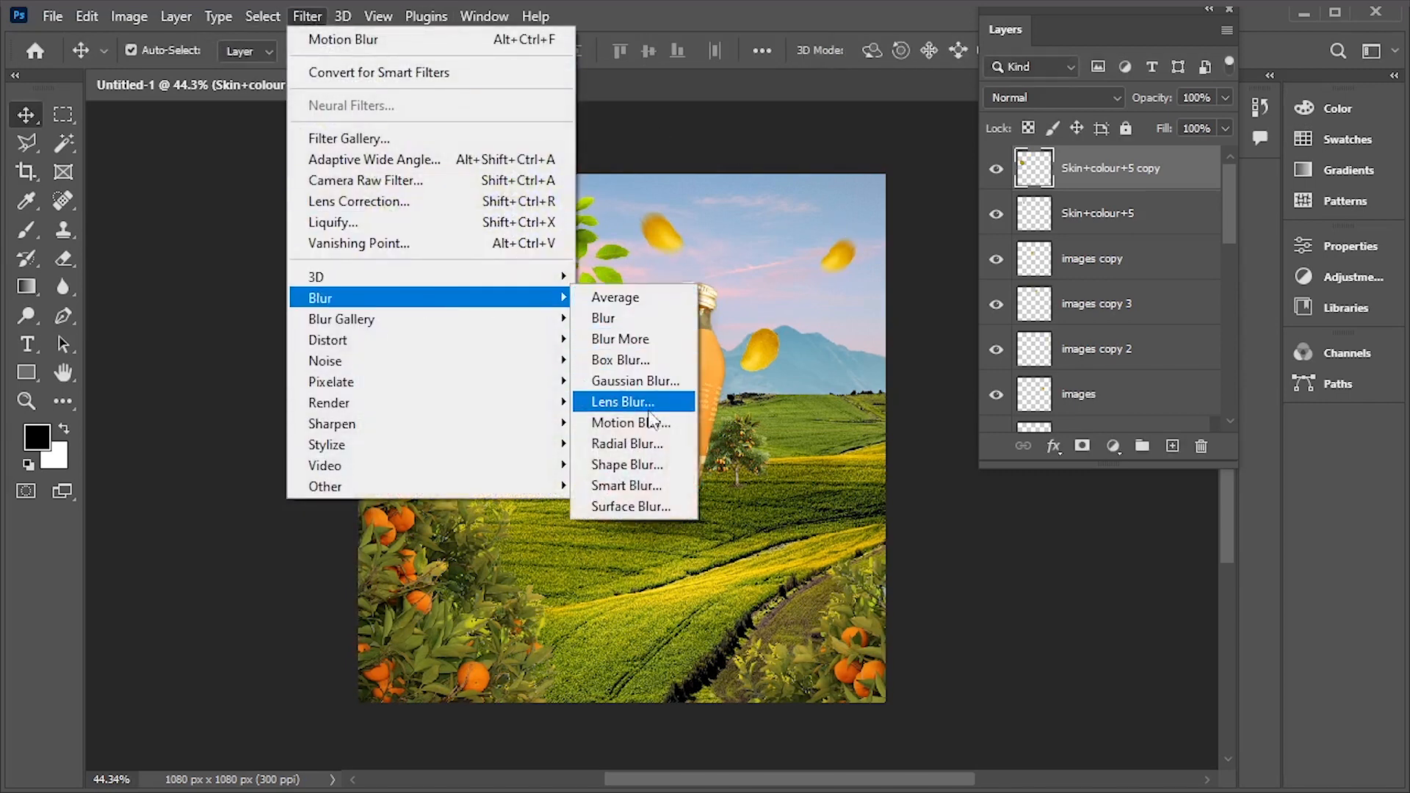
left_click(646, 422)
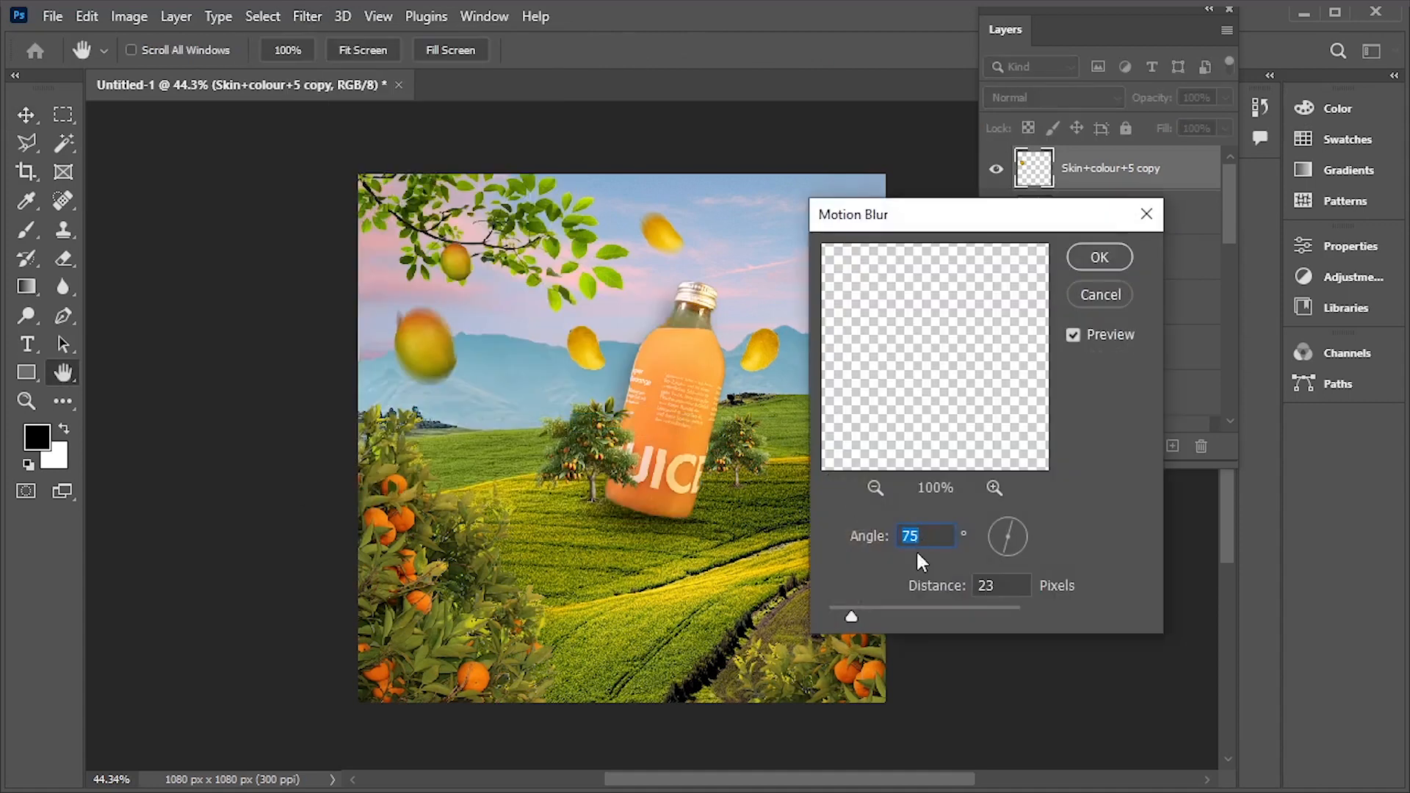
left_click(1011, 552)
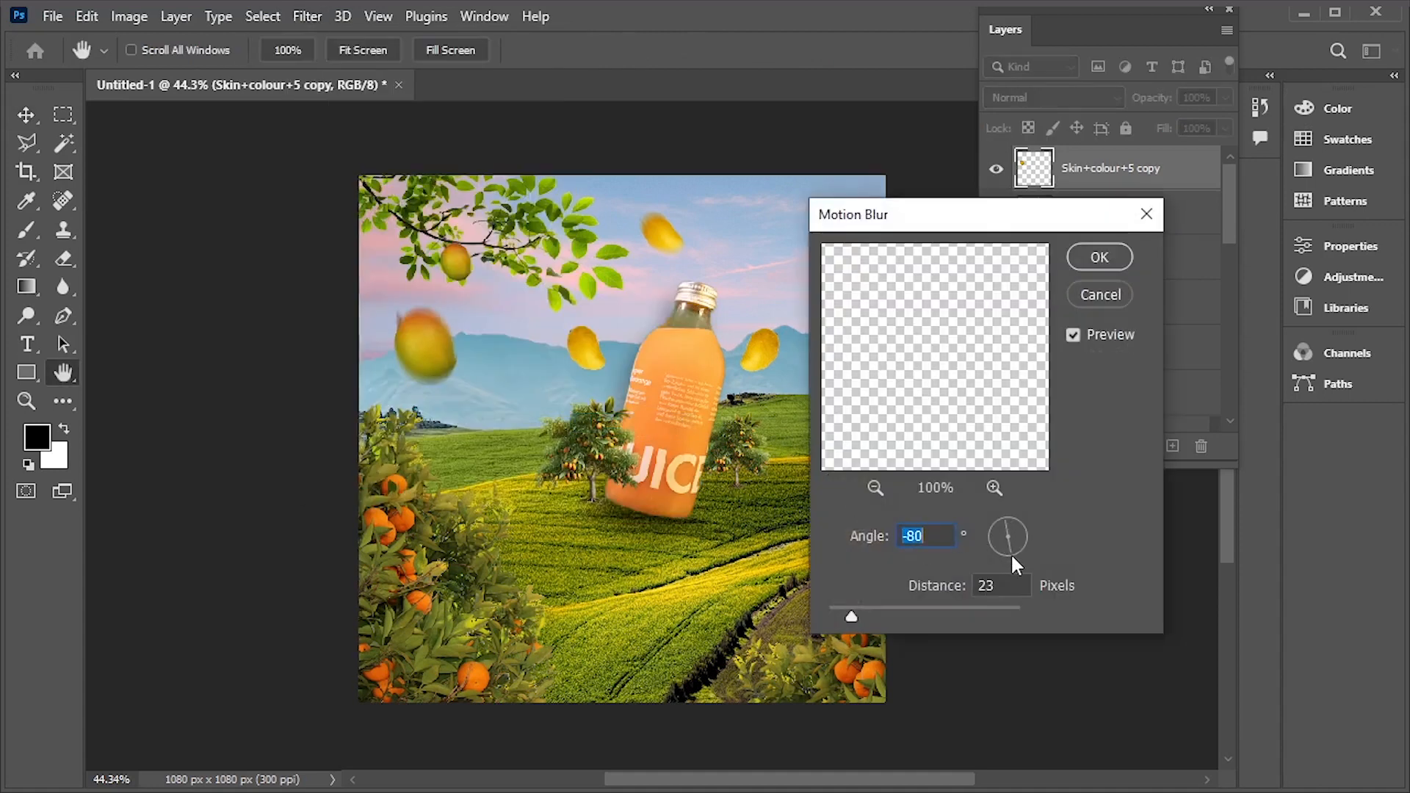
left_click(1120, 259)
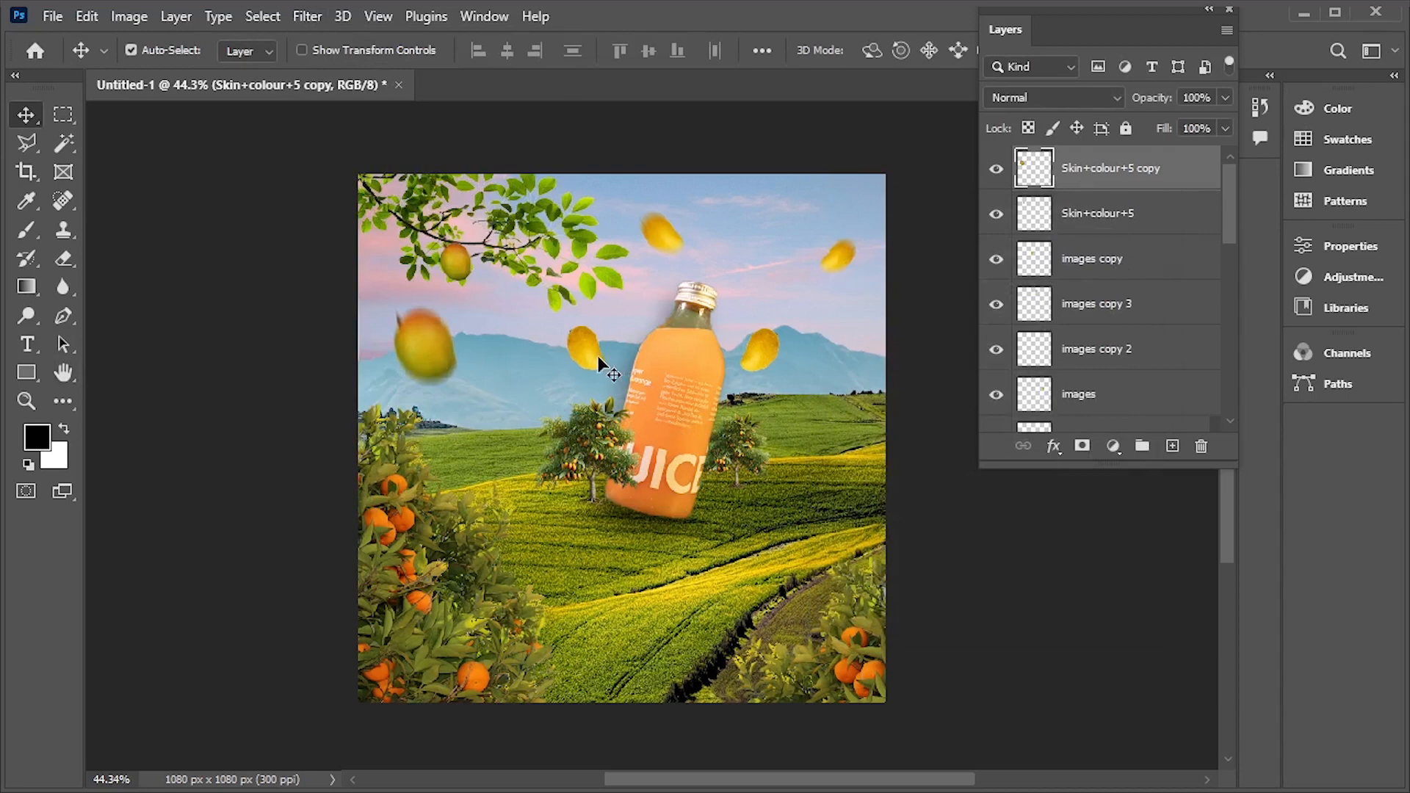
Shrink the blurred yellow mango at the bottle's left side and shift it slightly down toward the bottle
left_click_drag(598, 355, 602, 378)
key("ctrl+t")
key("Return")
Rotate the blurred yellow mango in the upper right of the sky by about -18°
left_click(839, 256)
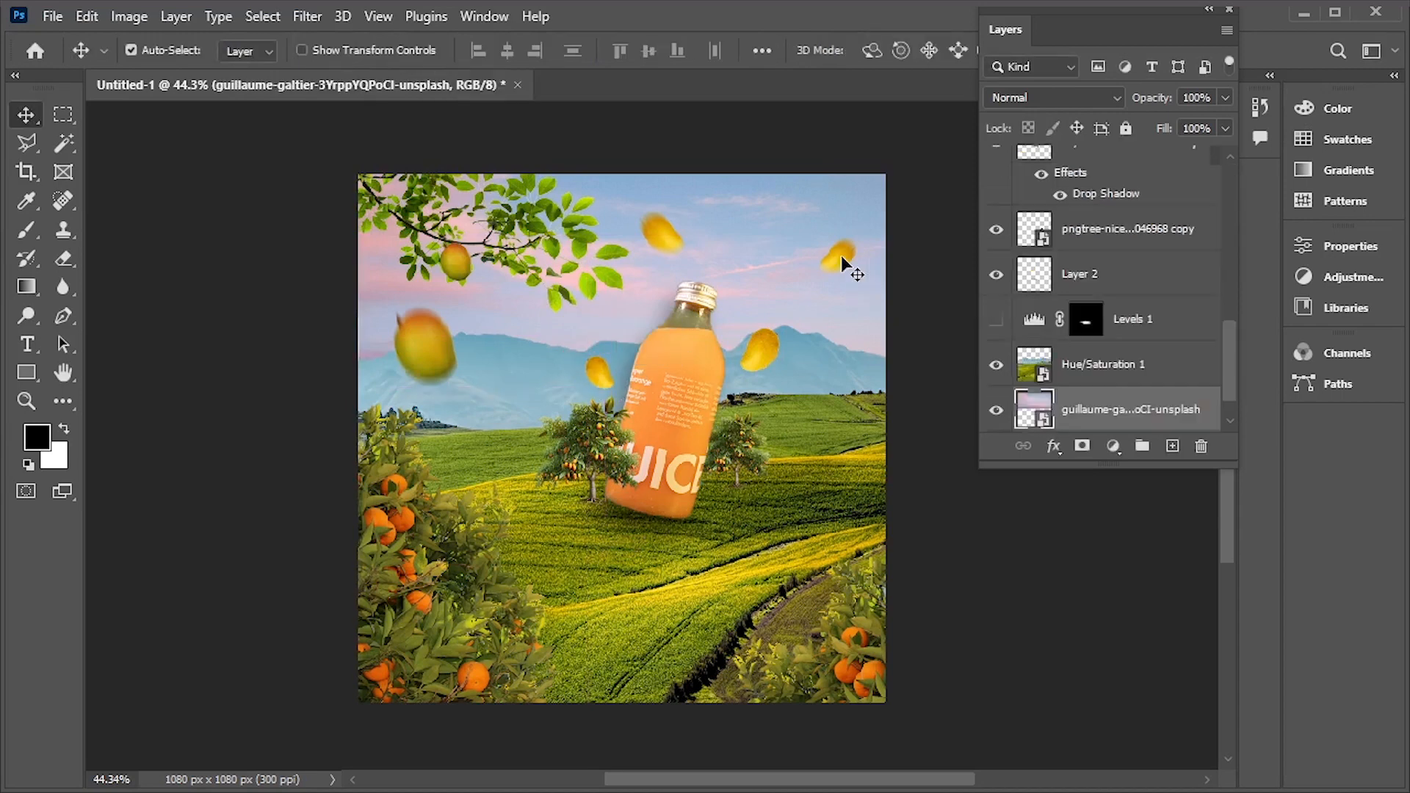
left_click_drag(840, 255, 851, 265)
key("ctrl+t")
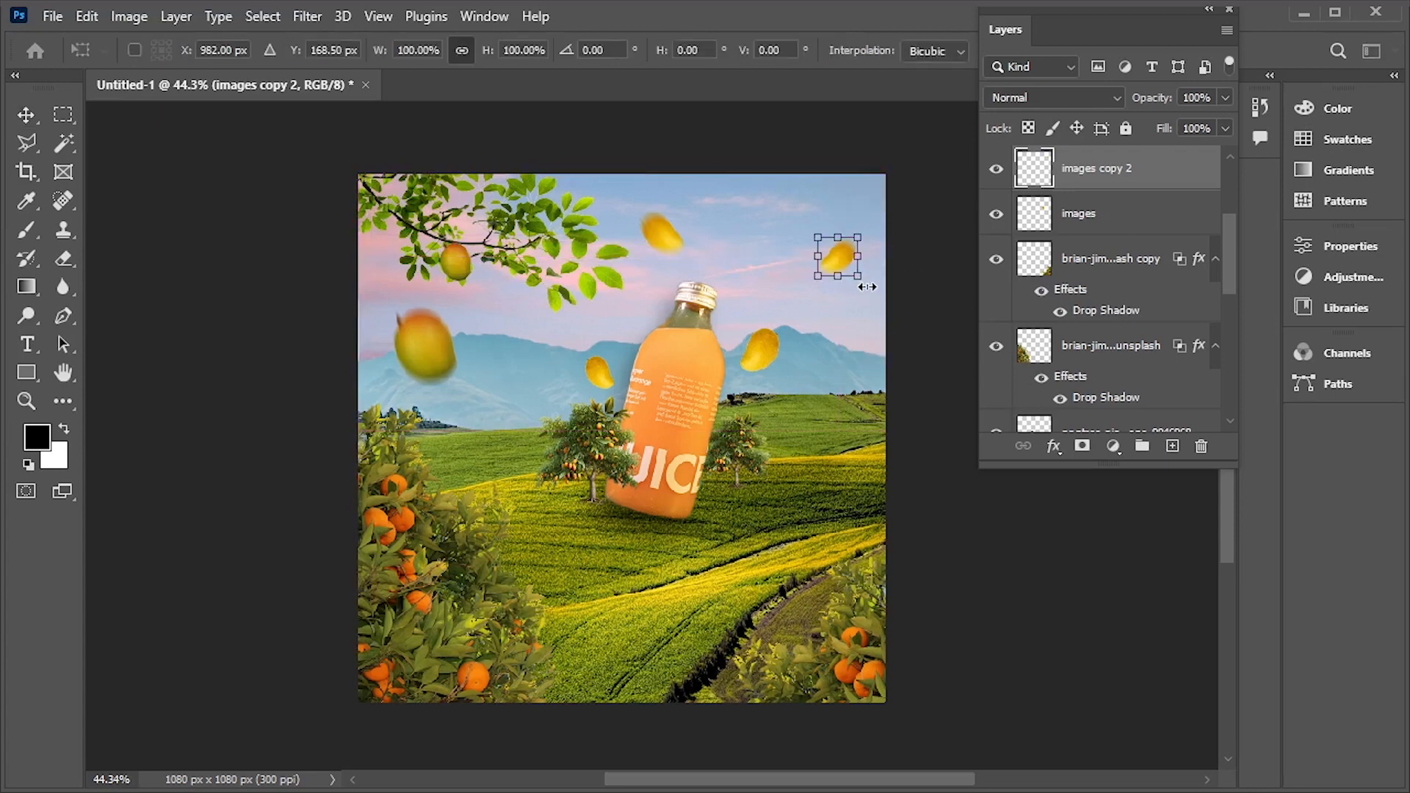
left_click_drag(867, 287, 871, 277)
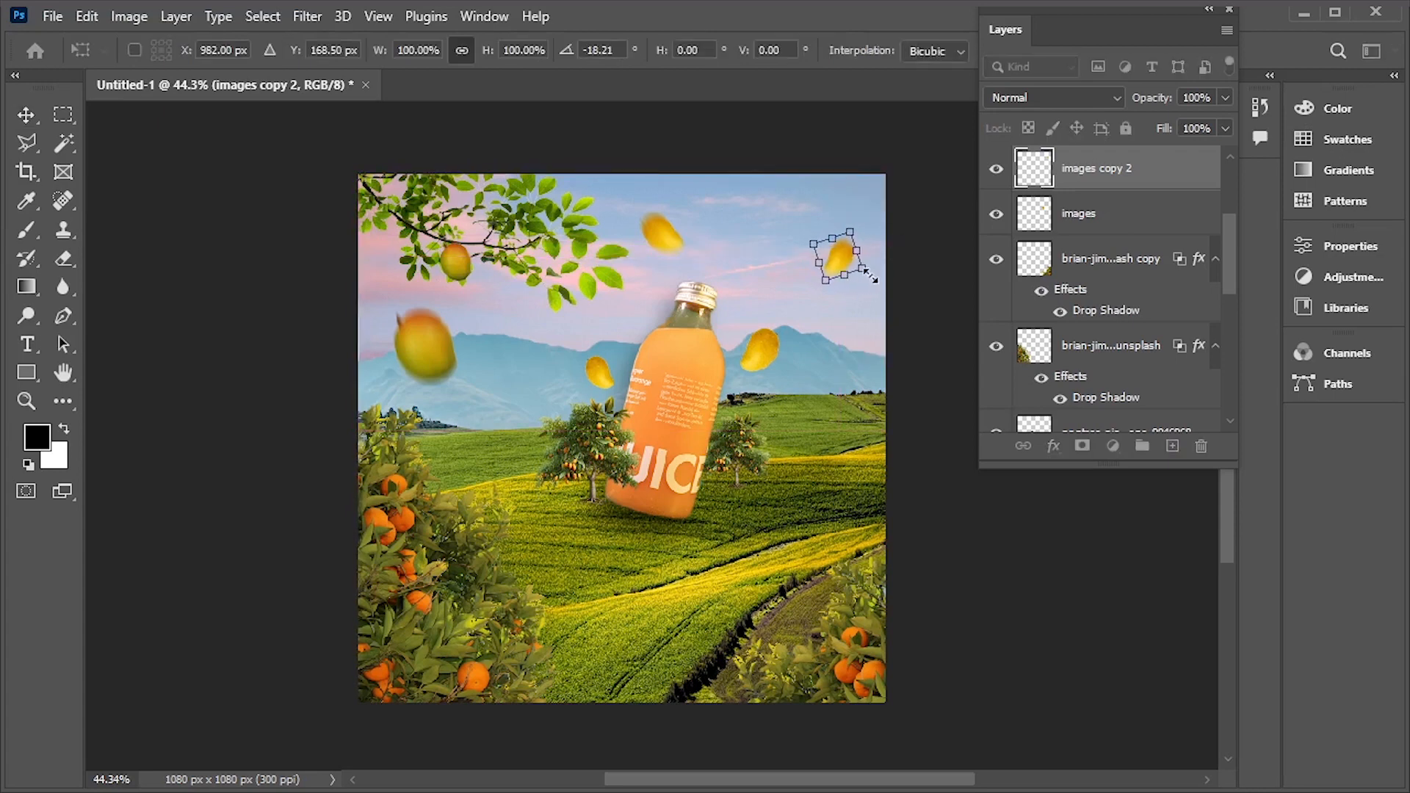
key("Return")
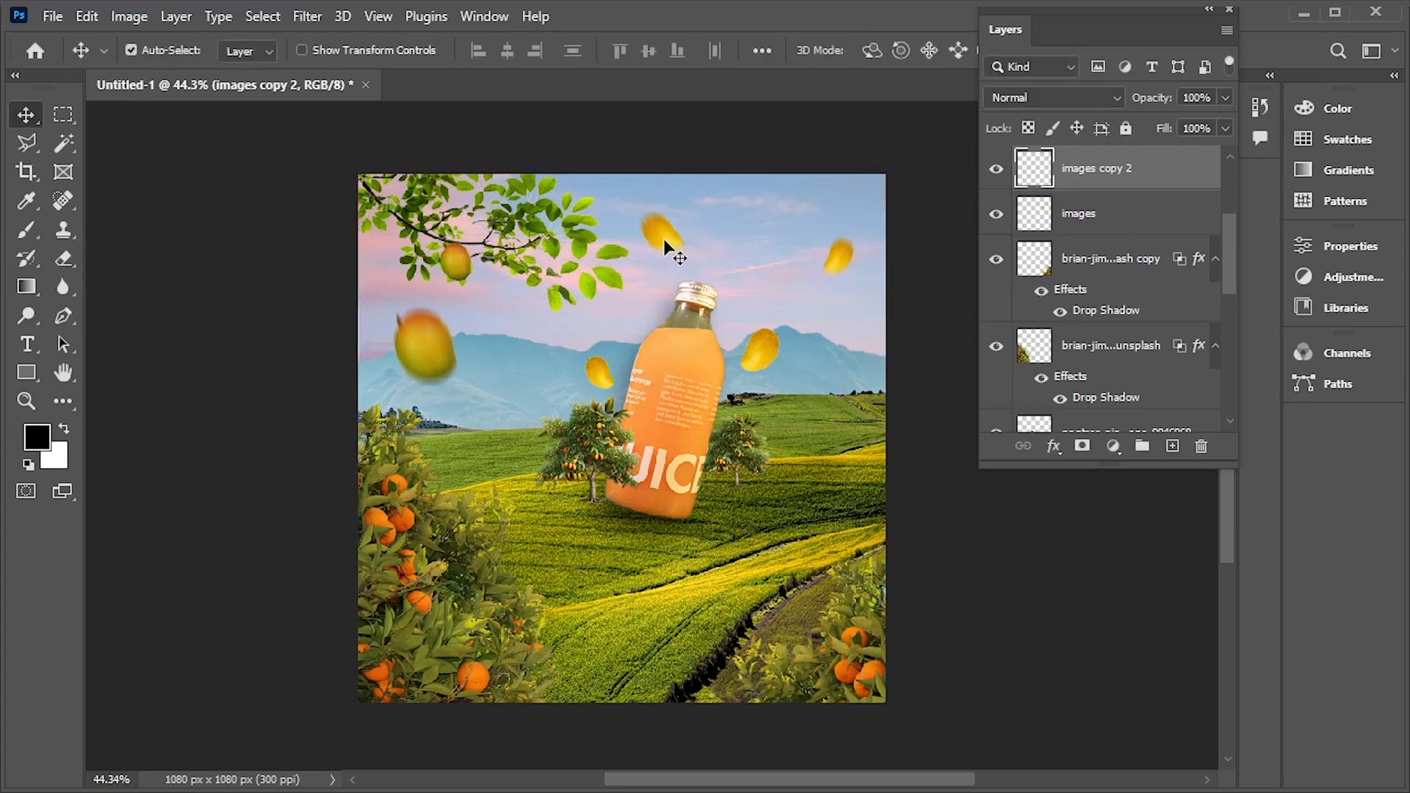
Move the yellow mango above the cap slightly up and rotate it by about 35°
left_click_drag(664, 239, 697, 227, "alt")
key("ctrl+t")
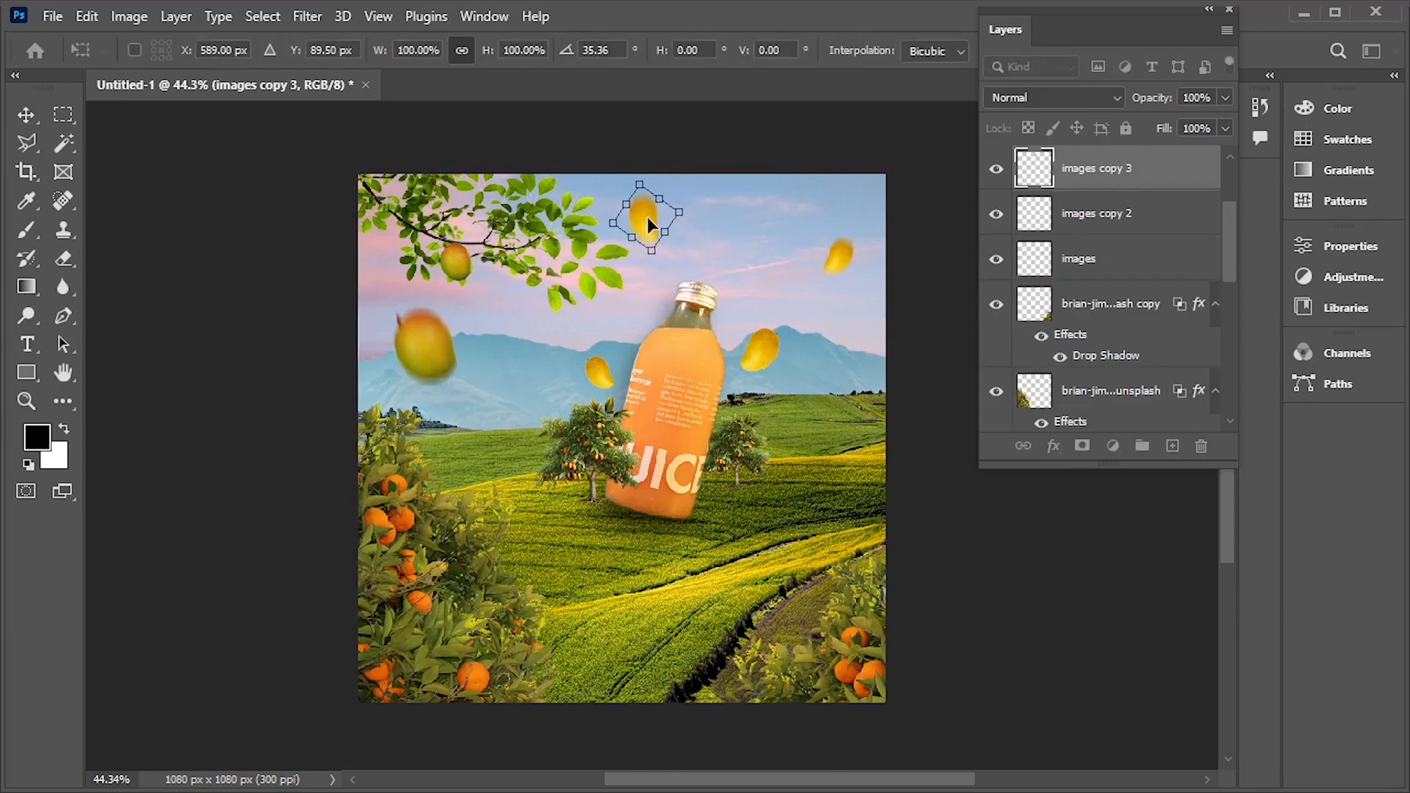
key("Return")
Scale the yellow mango at the bottle's right side to about 88.5% and place it closer to the bottle
left_click_drag(750, 363, 768, 336)
key("ctrl+t")
key("Return")
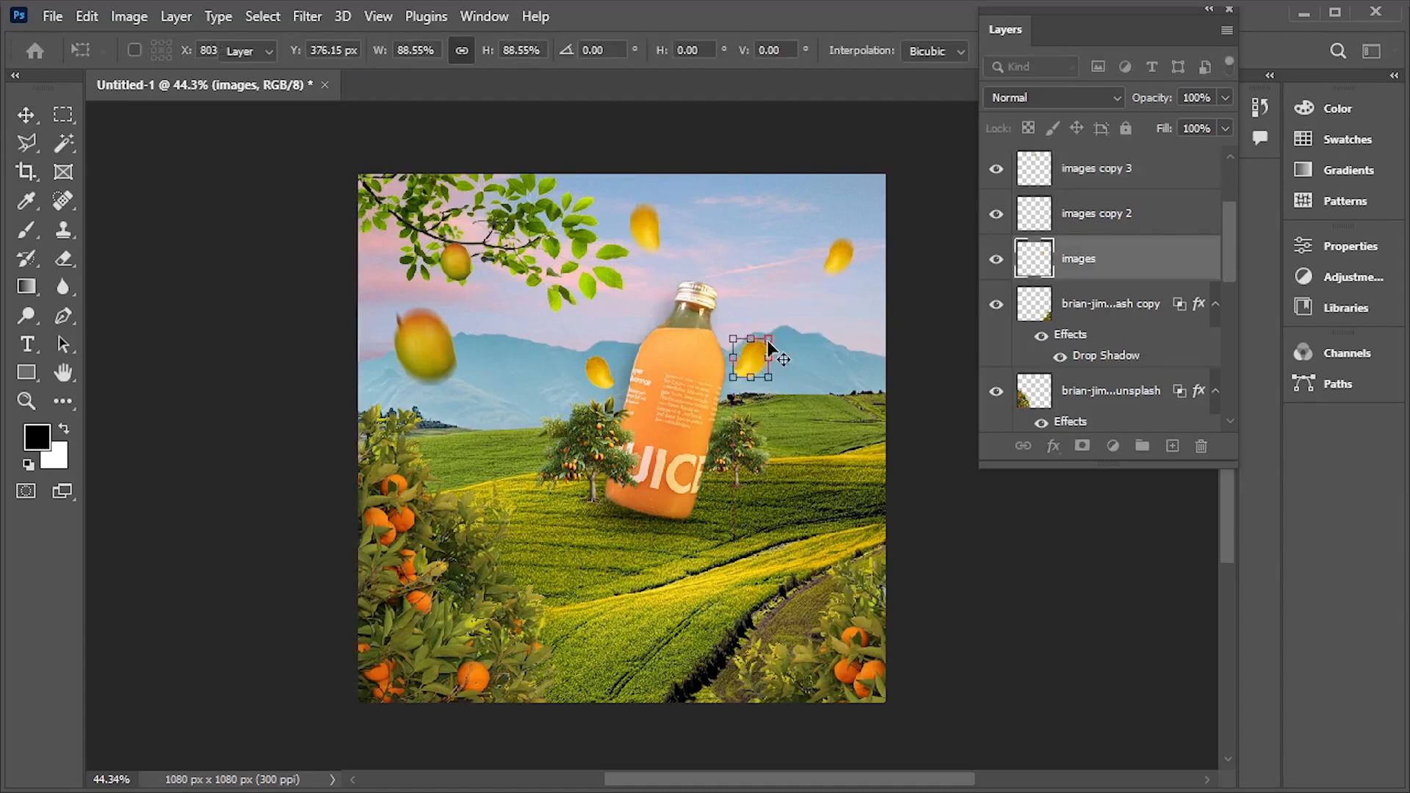
Scale the yellow mango above the bottle cap down to 65%
left_click(647, 230)
key("ctrl+t")
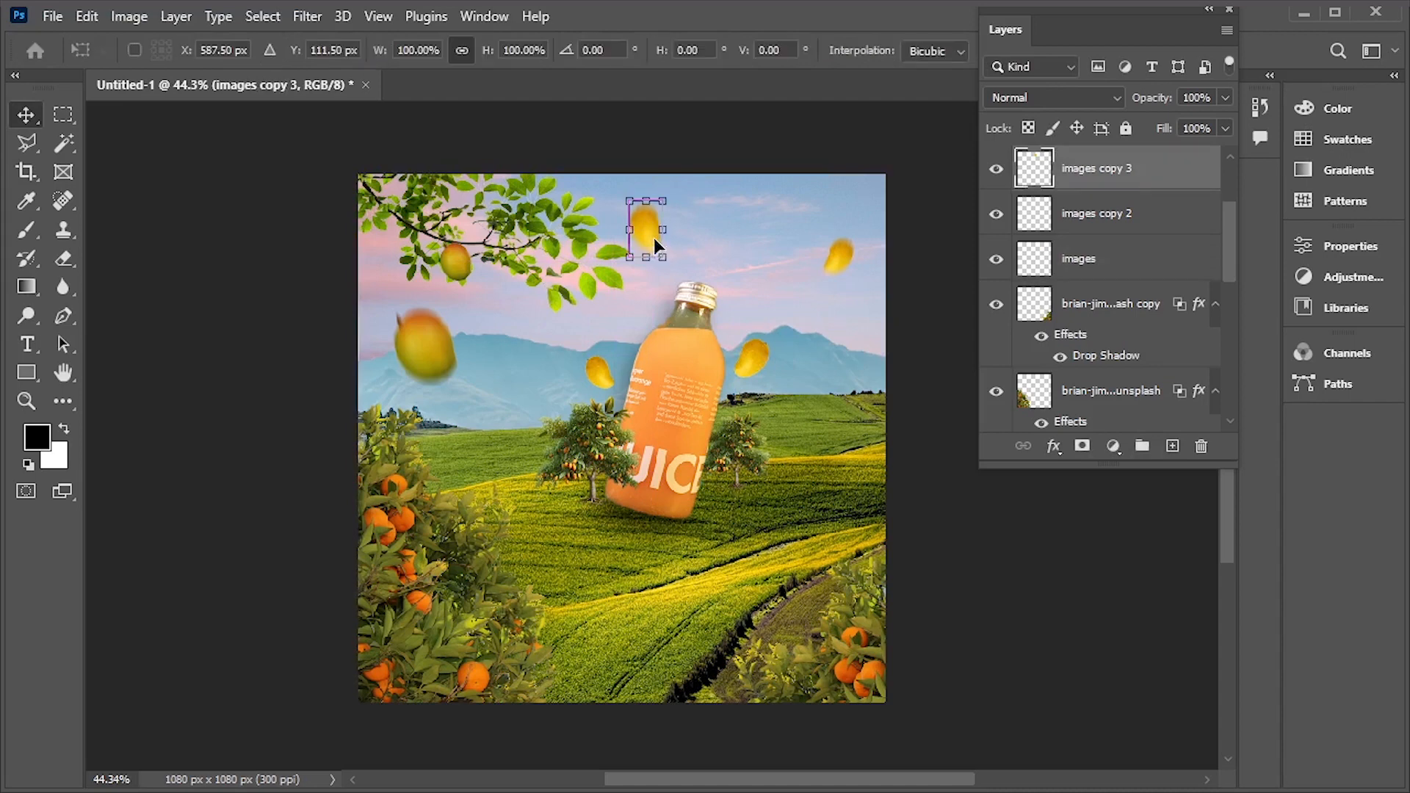
left_click_drag(662, 257, 653, 239)
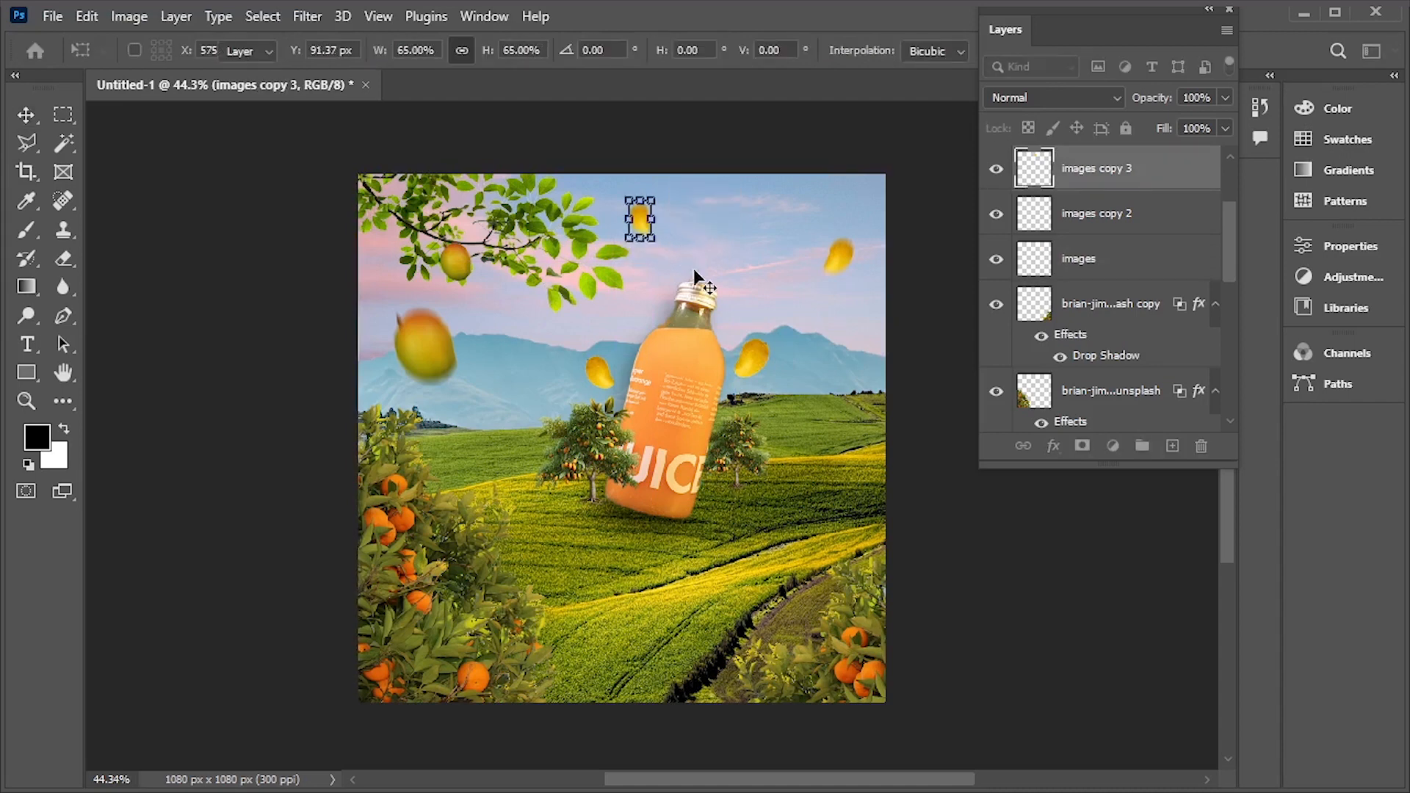
key("Return")
Gather the yellow mangoes around the bottle: the upper-right one beside the cap, the top one nearer the cap, the right one lower
left_click_drag(840, 269, 751, 367)
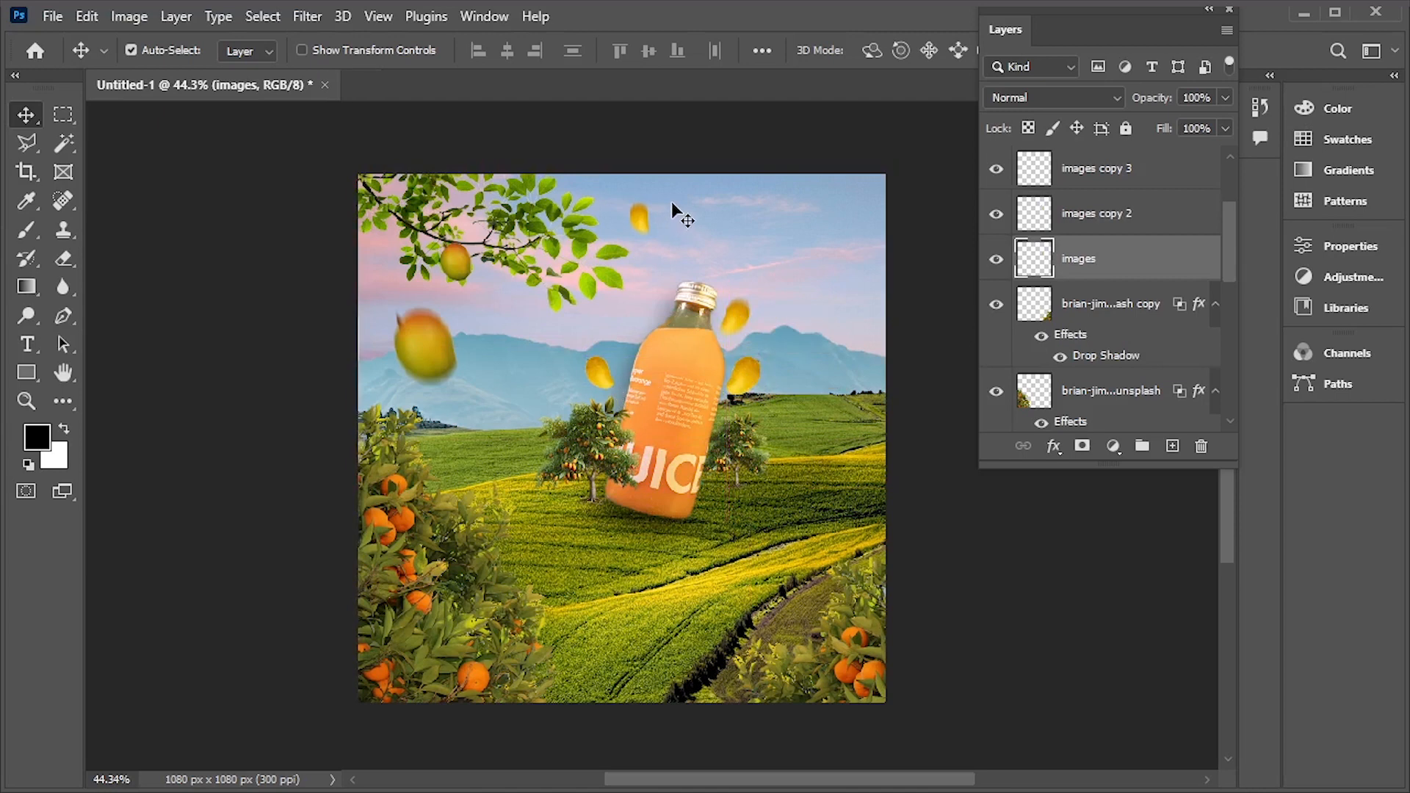
left_click_drag(644, 213, 653, 253)
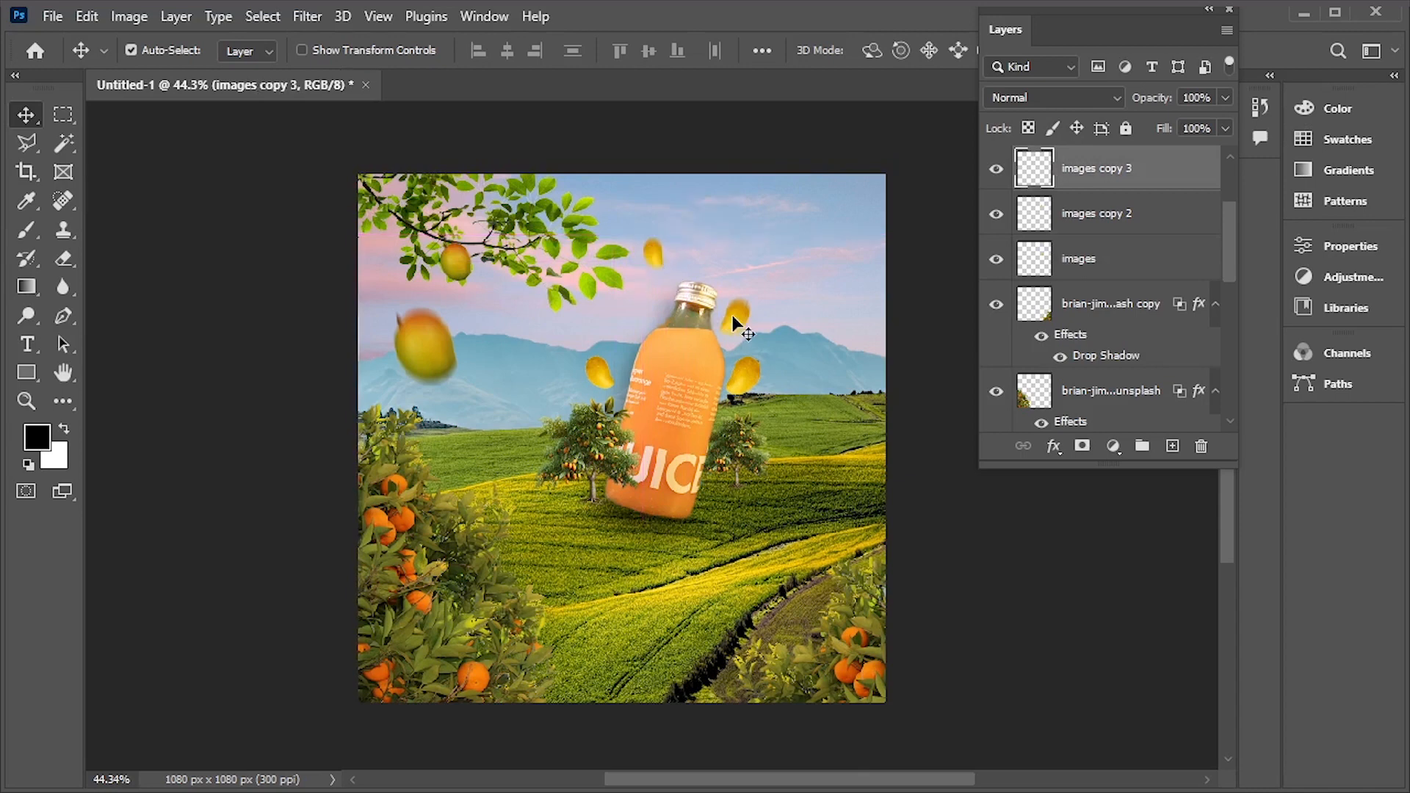
left_click_drag(745, 376, 748, 387)
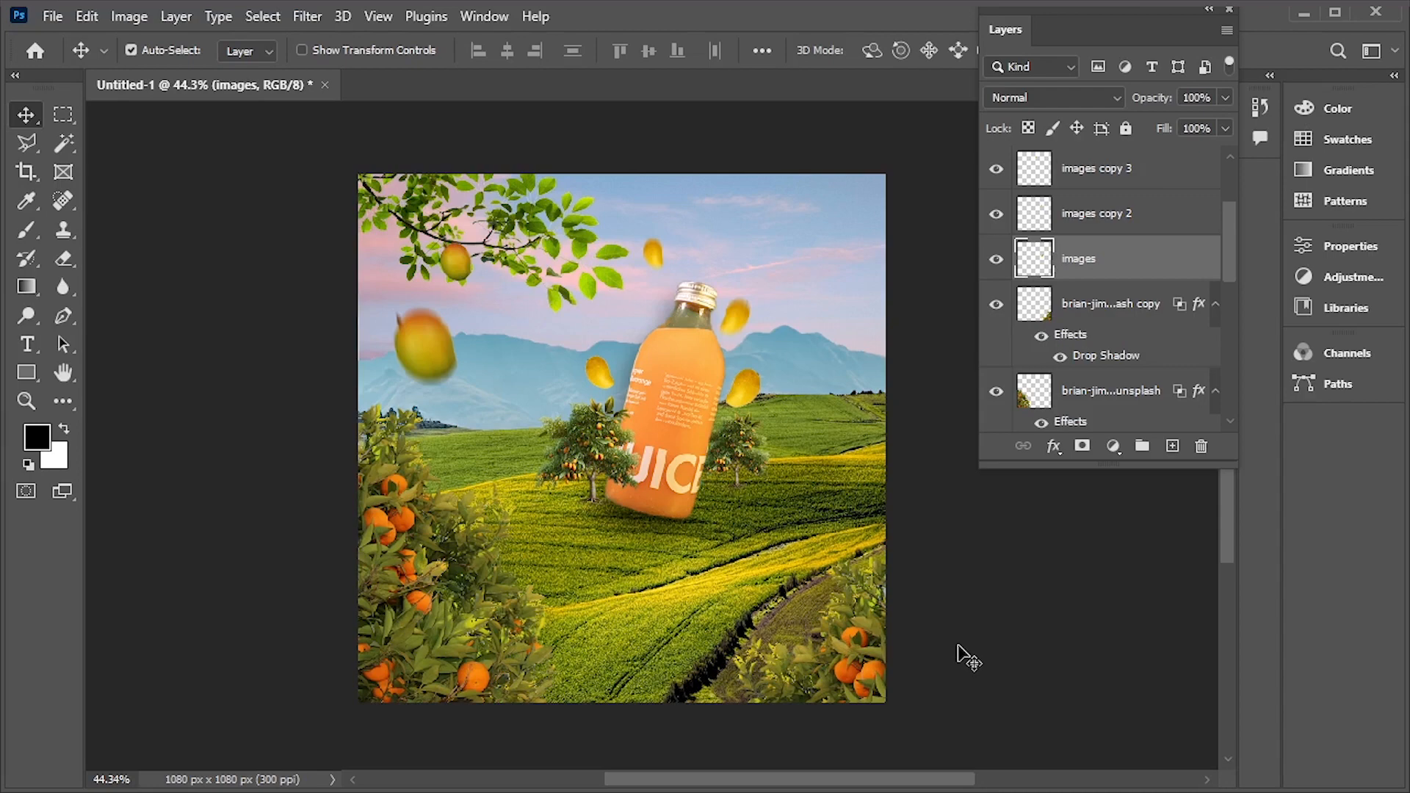
left_click(969, 558)
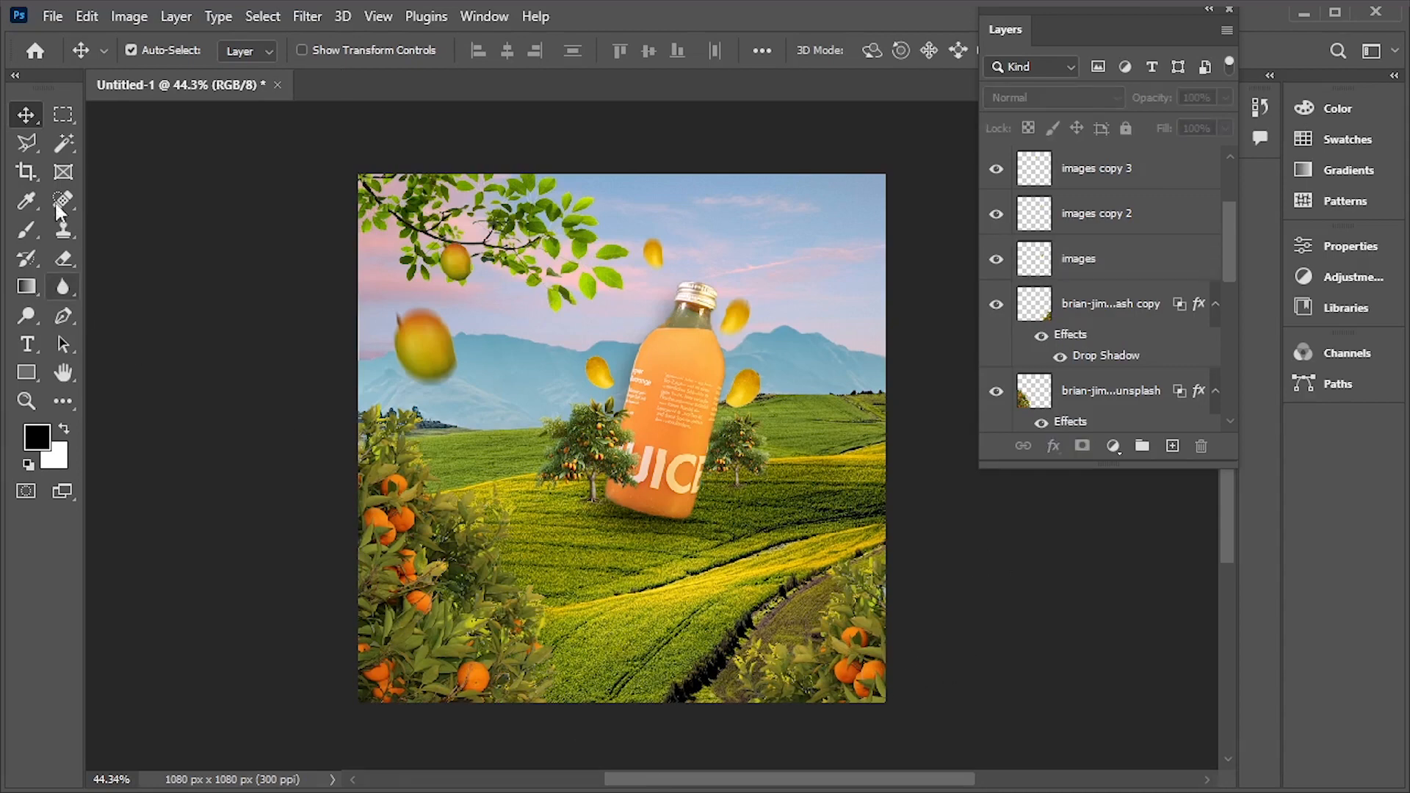
Place the leaf picture "pngtree-green-leaves-image_1364048" as an embedded file in the composition
left_click(51, 17)
left_click(138, 431)
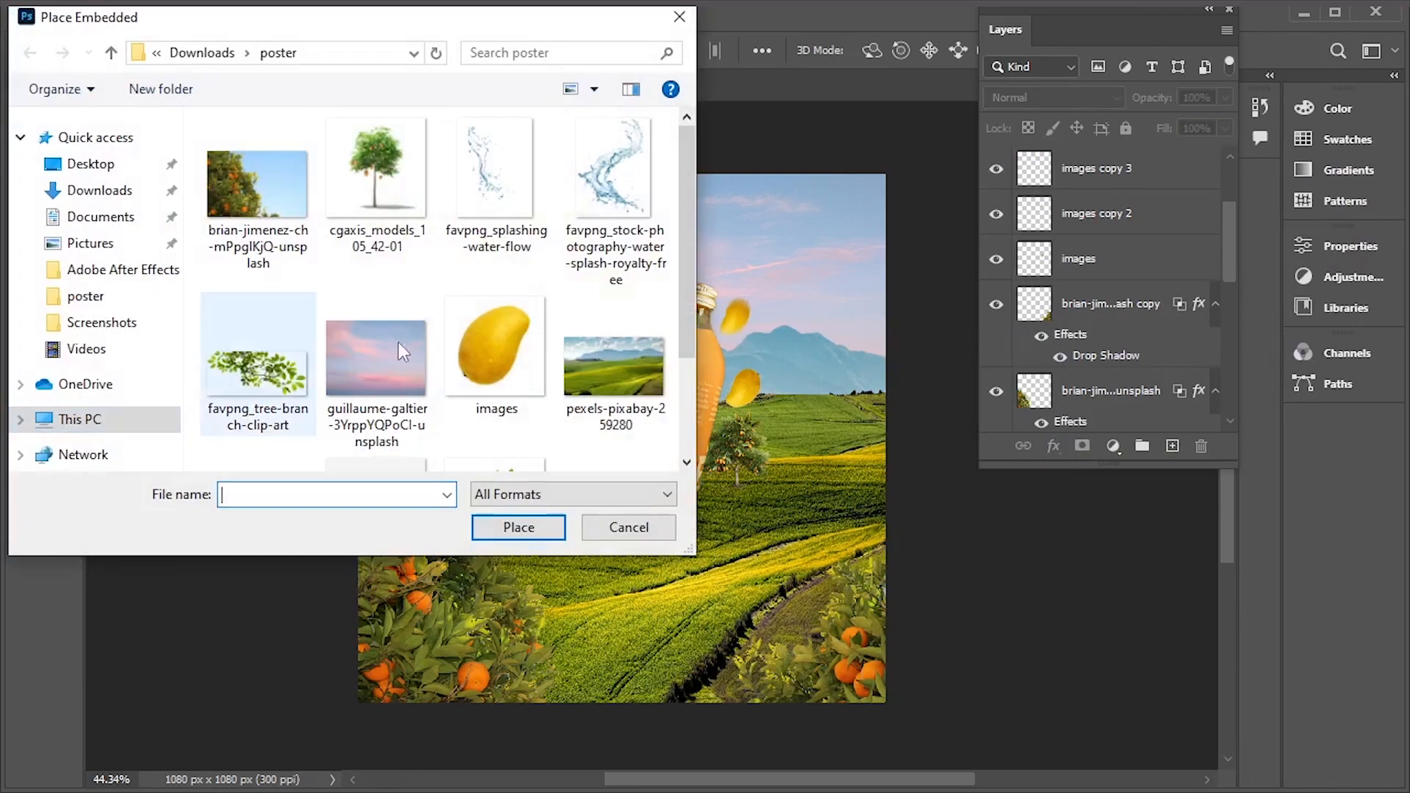
scroll(398, 342, "down", 2)
left_click(389, 360)
left_click(535, 519)
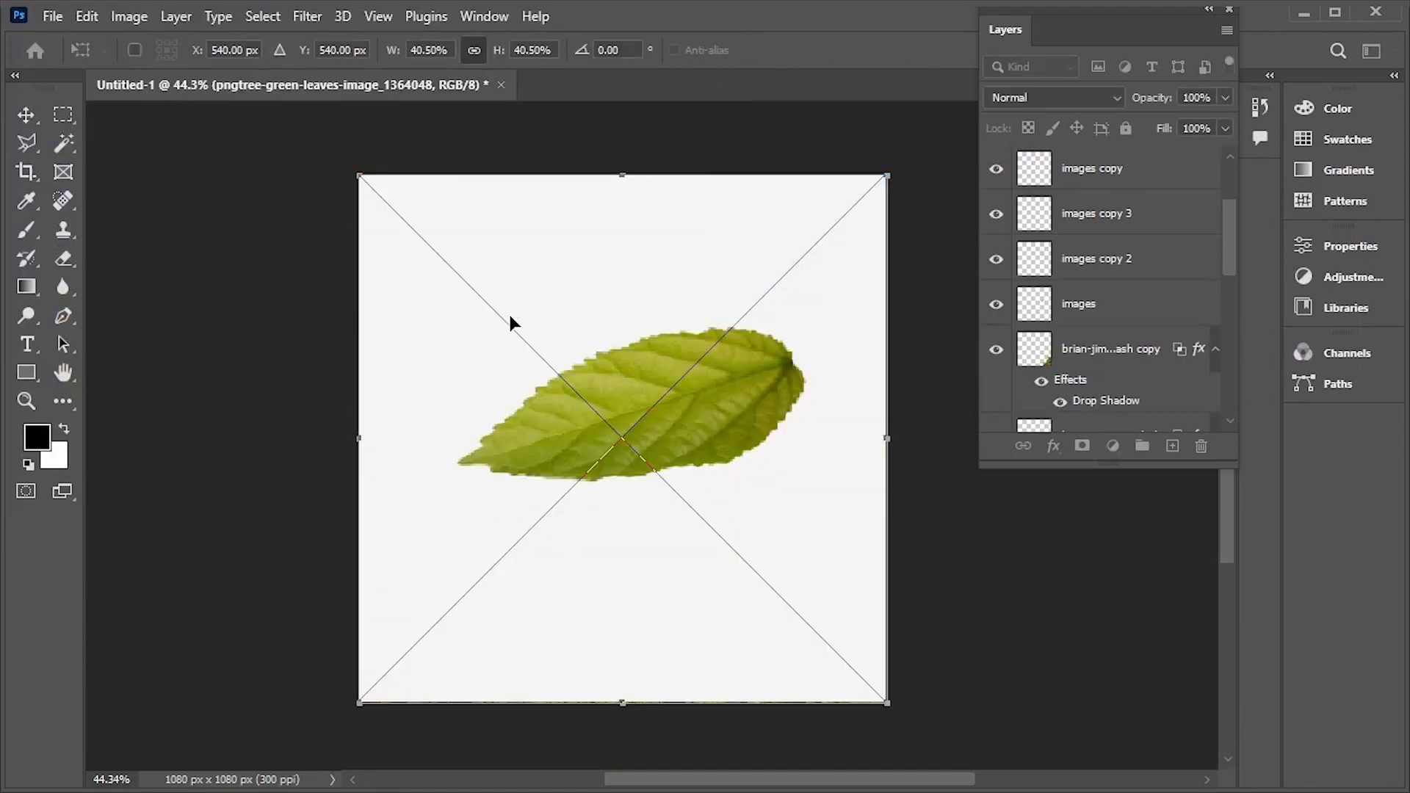
key("Return")
Select the leaf picture's light background with the Magic Wand, rasterize the layer, delete the background, and clear the selection
left_click(63, 143)
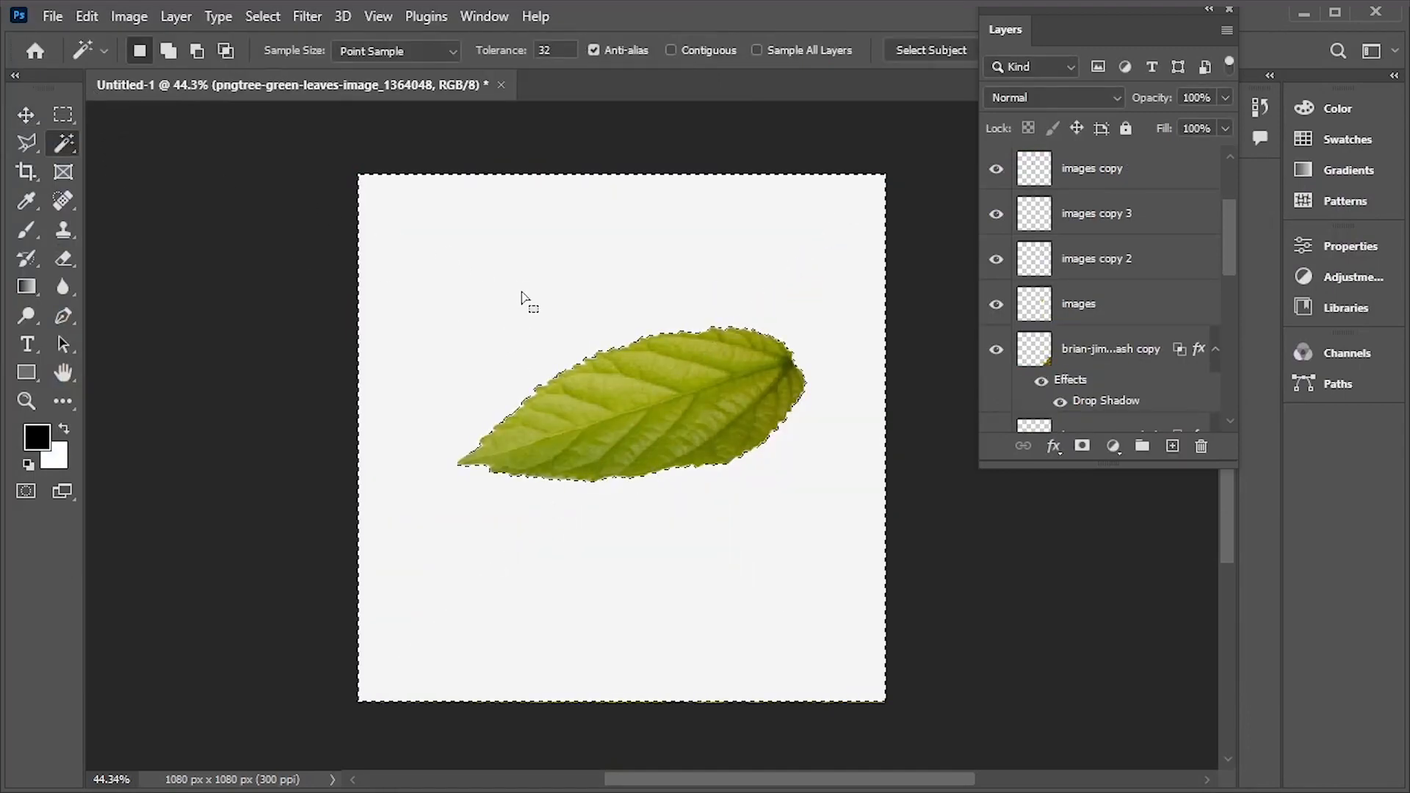
left_click(521, 296)
key("Return")
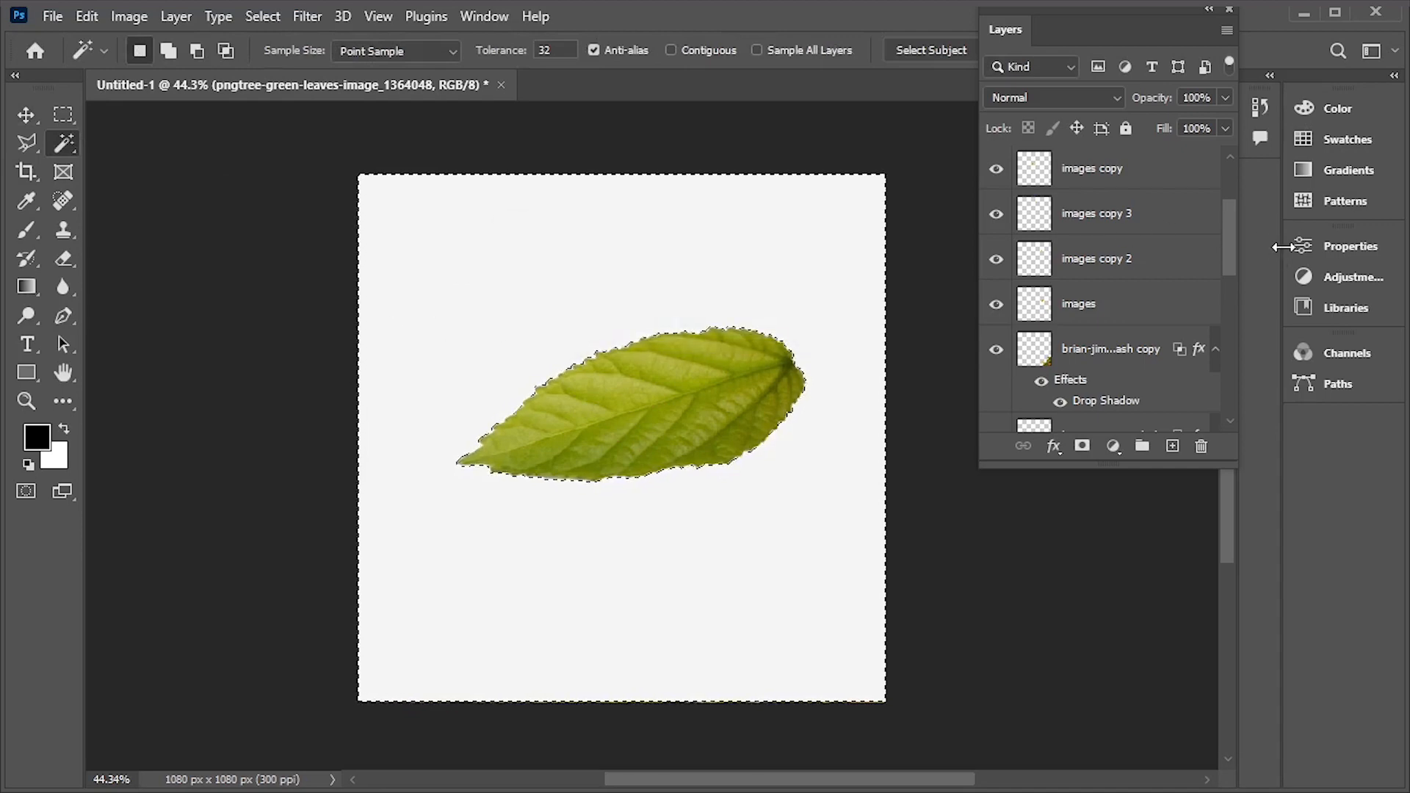
left_click_drag(1225, 240, 1230, 135)
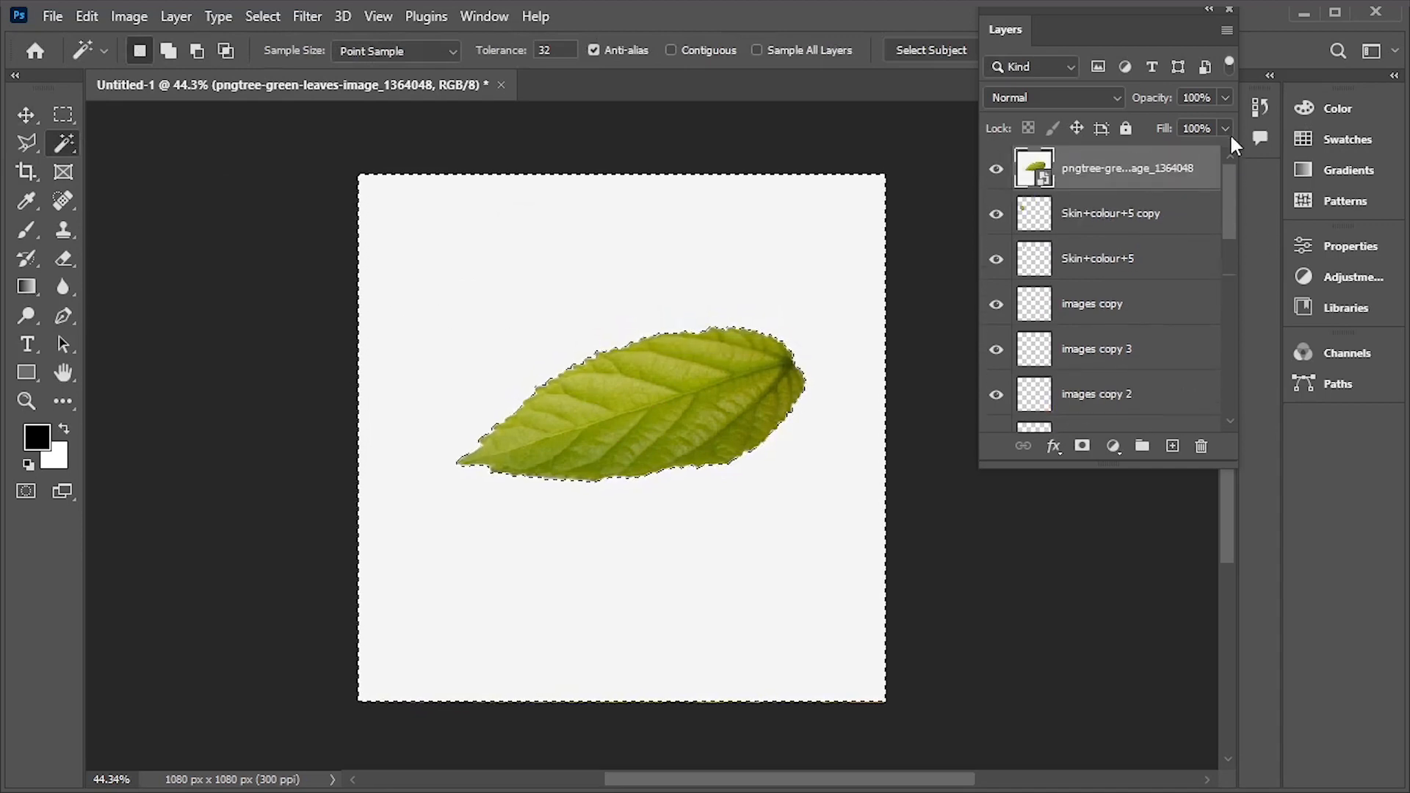
right_click(1133, 168)
left_click(986, 538)
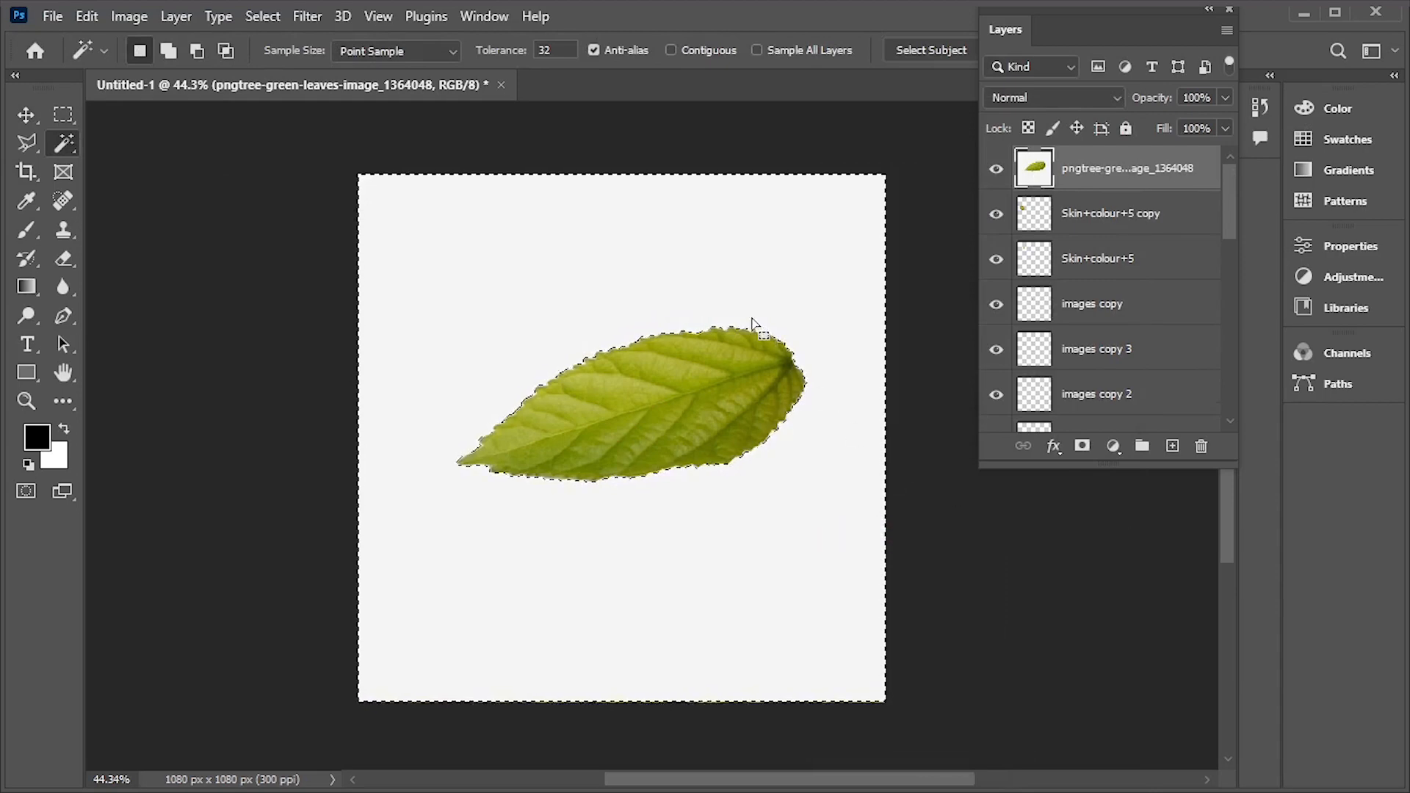
key("Delete")
left_click(26, 116)
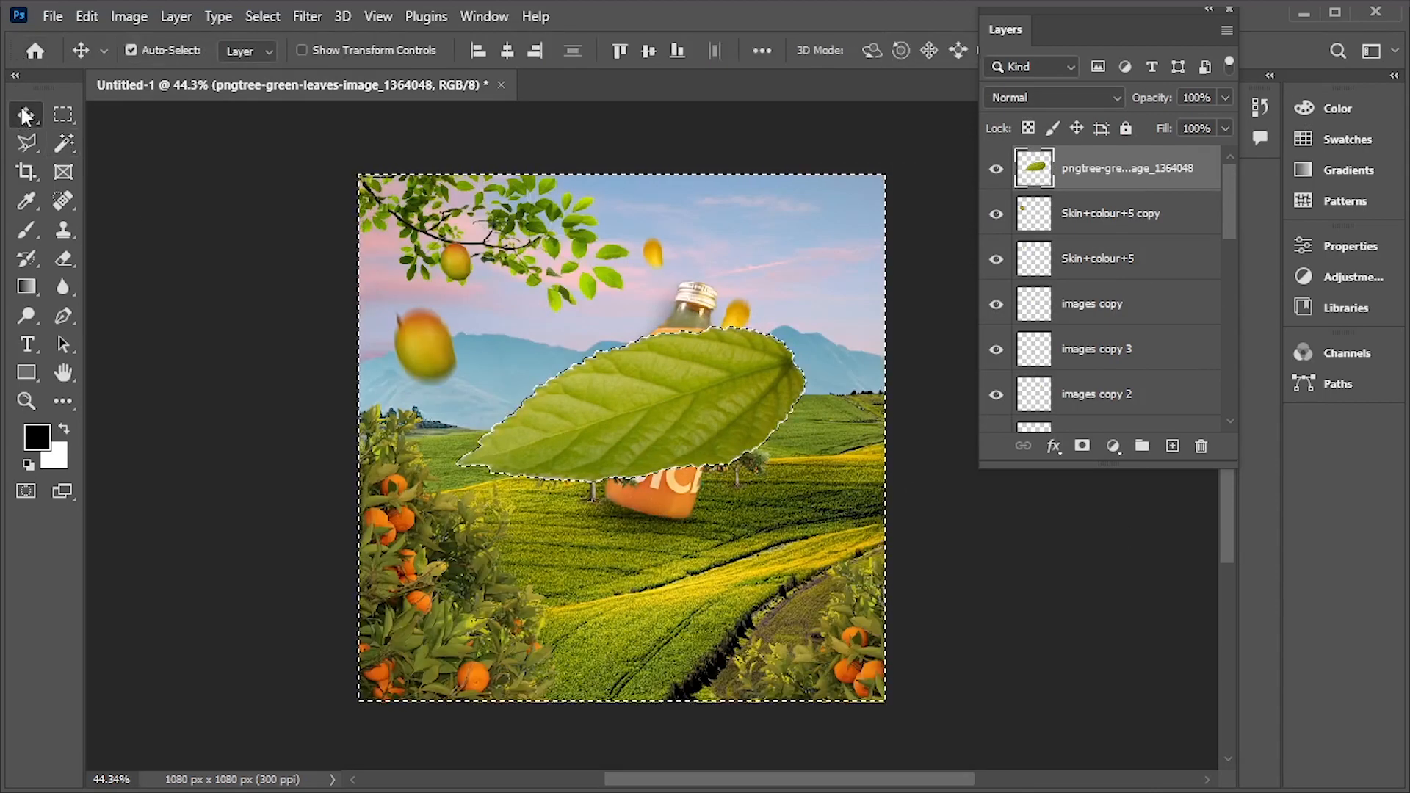
key("ctrl+d")
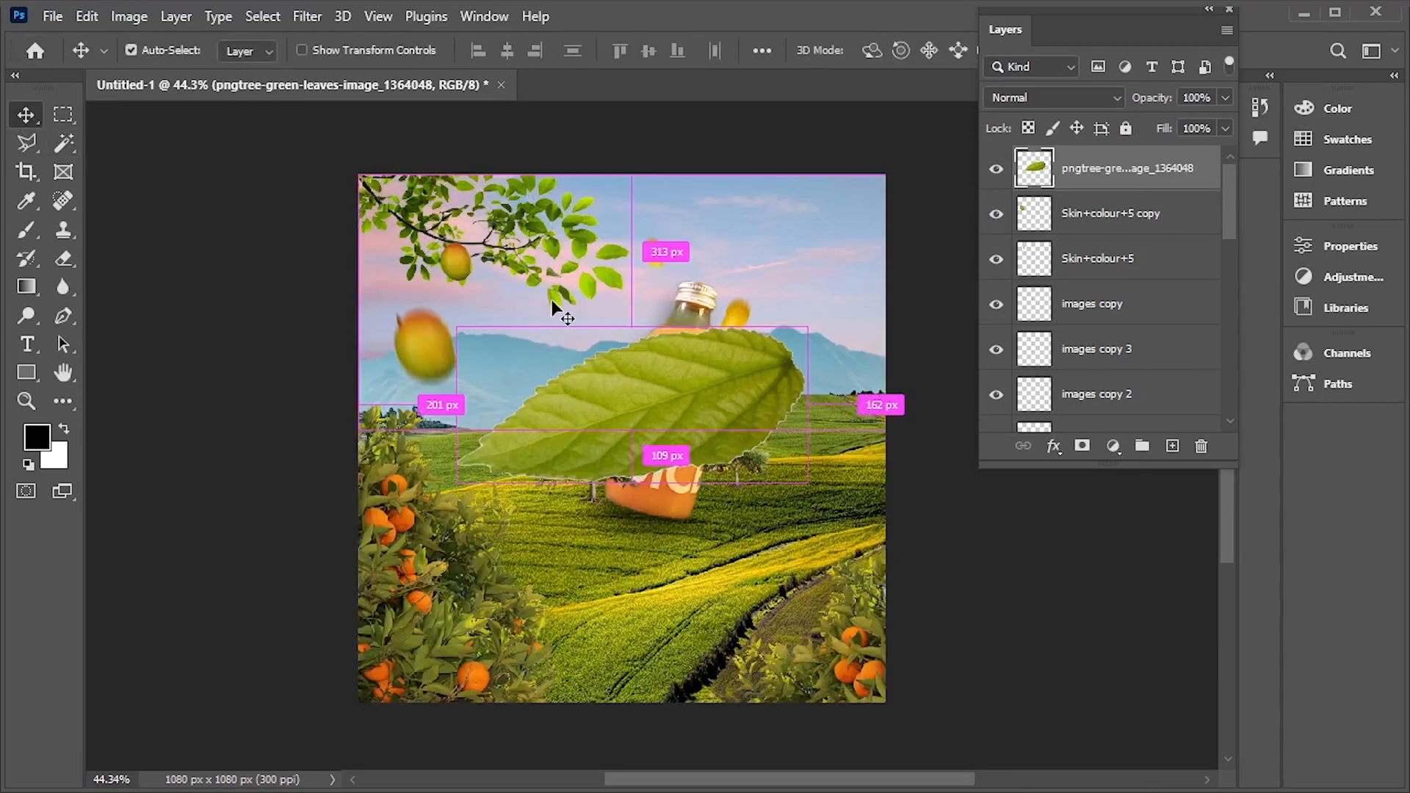
Scale the leaf down to about 31% and move it into the upper-right sky
left_click_drag(680, 398, 703, 332)
key("ctrl+t")
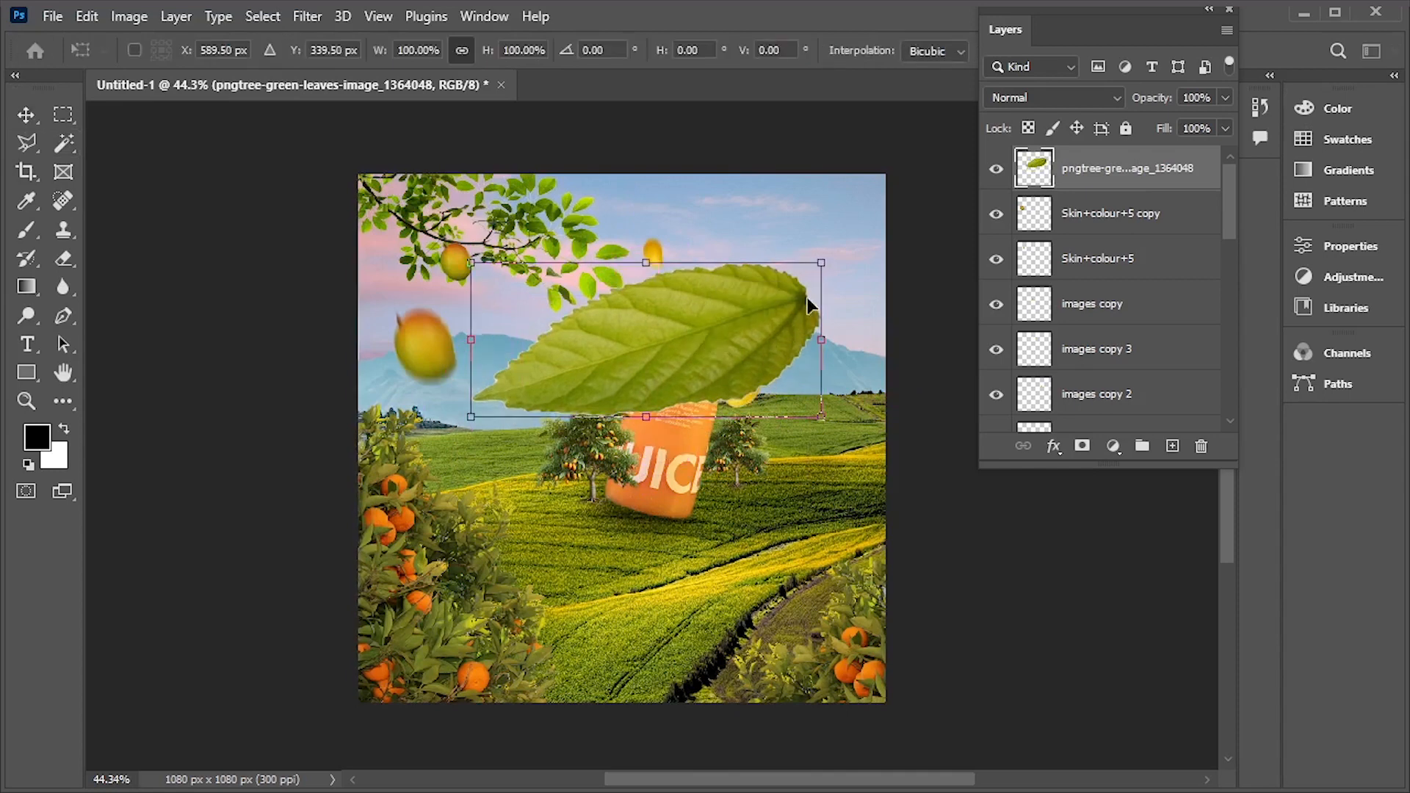
left_click_drag(821, 262, 830, 233)
Warp the leaf in the upper-right sky so its middle sags downward and its tips curl upward
right_click(800, 241)
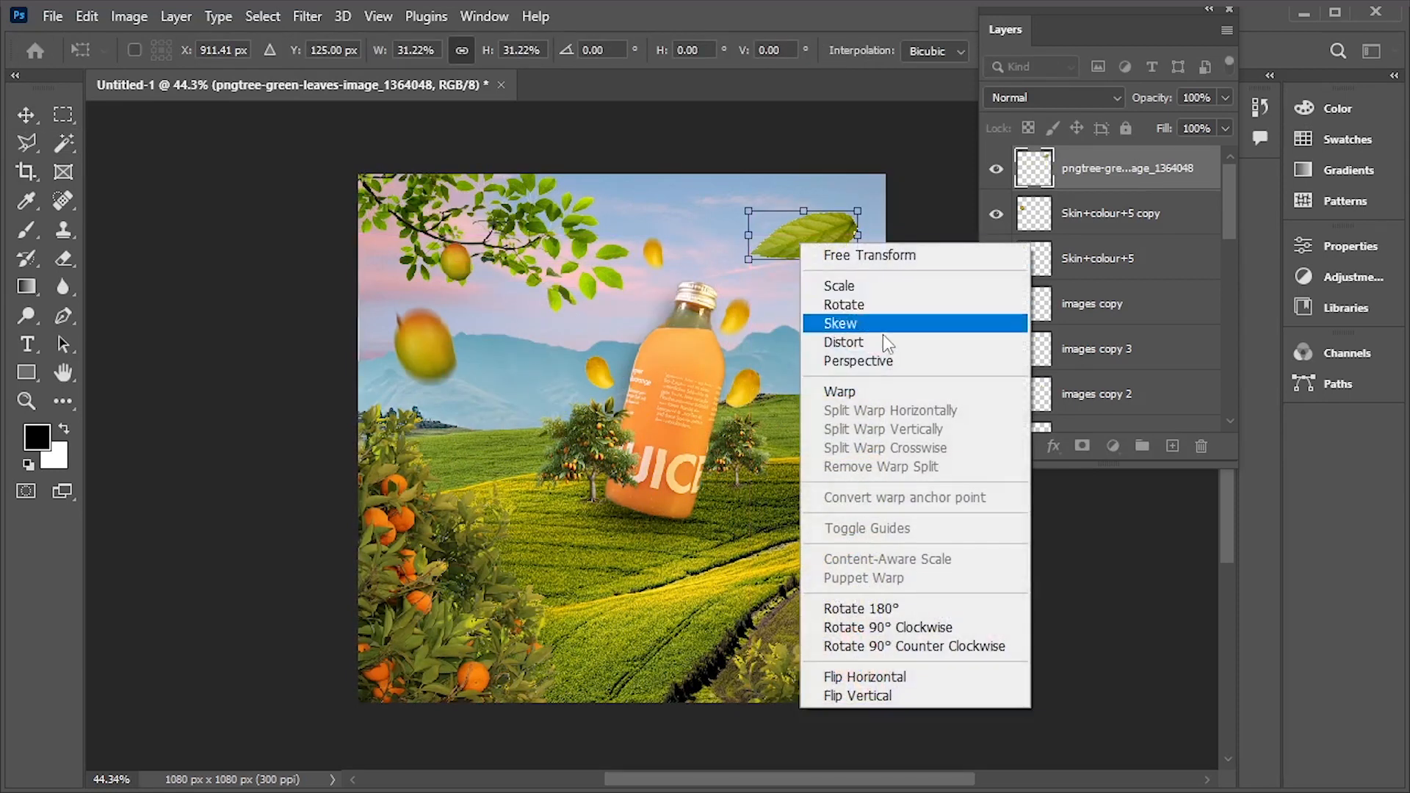
left_click(888, 396)
scroll(834, 301, "up", 3)
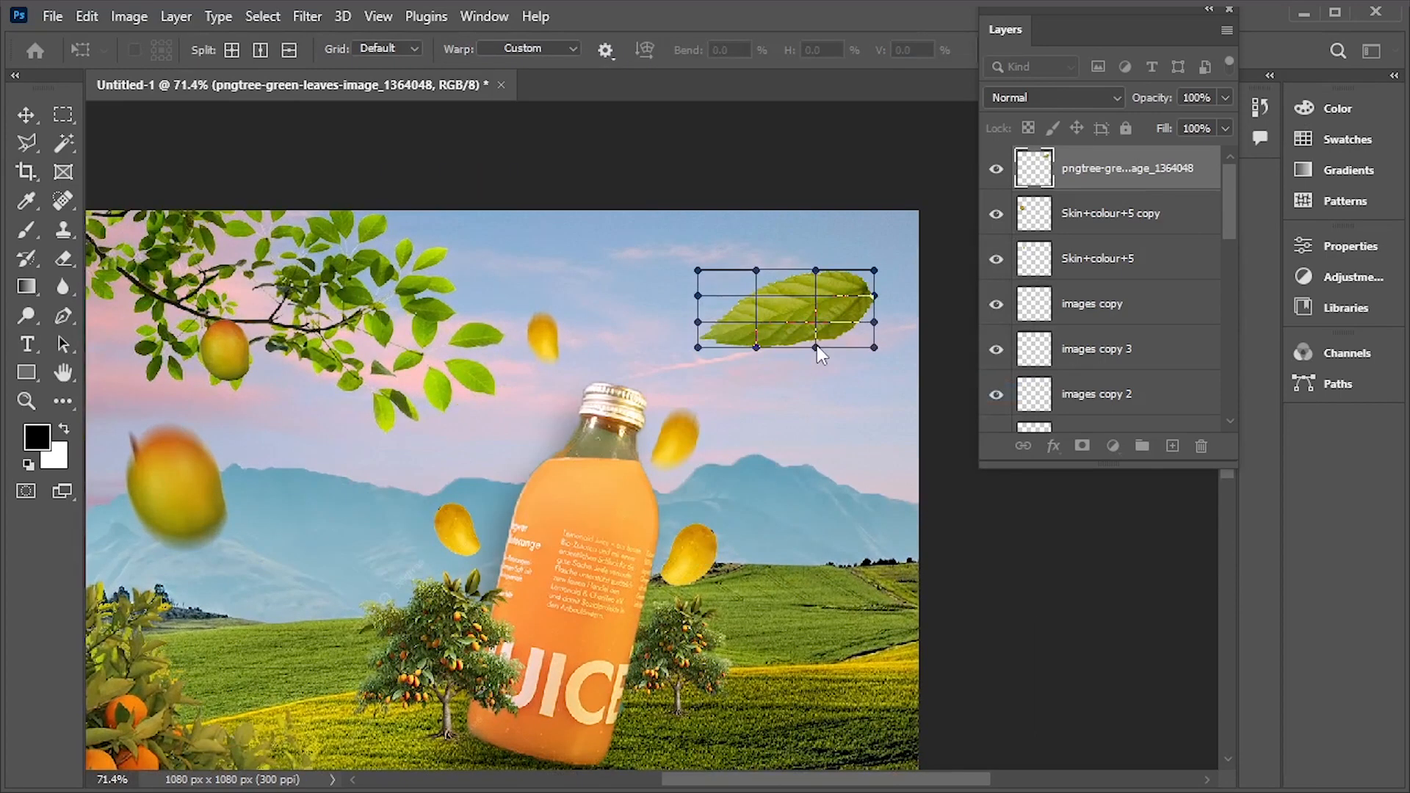
left_click_drag(816, 345, 755, 379)
left_click_drag(820, 275, 786, 379)
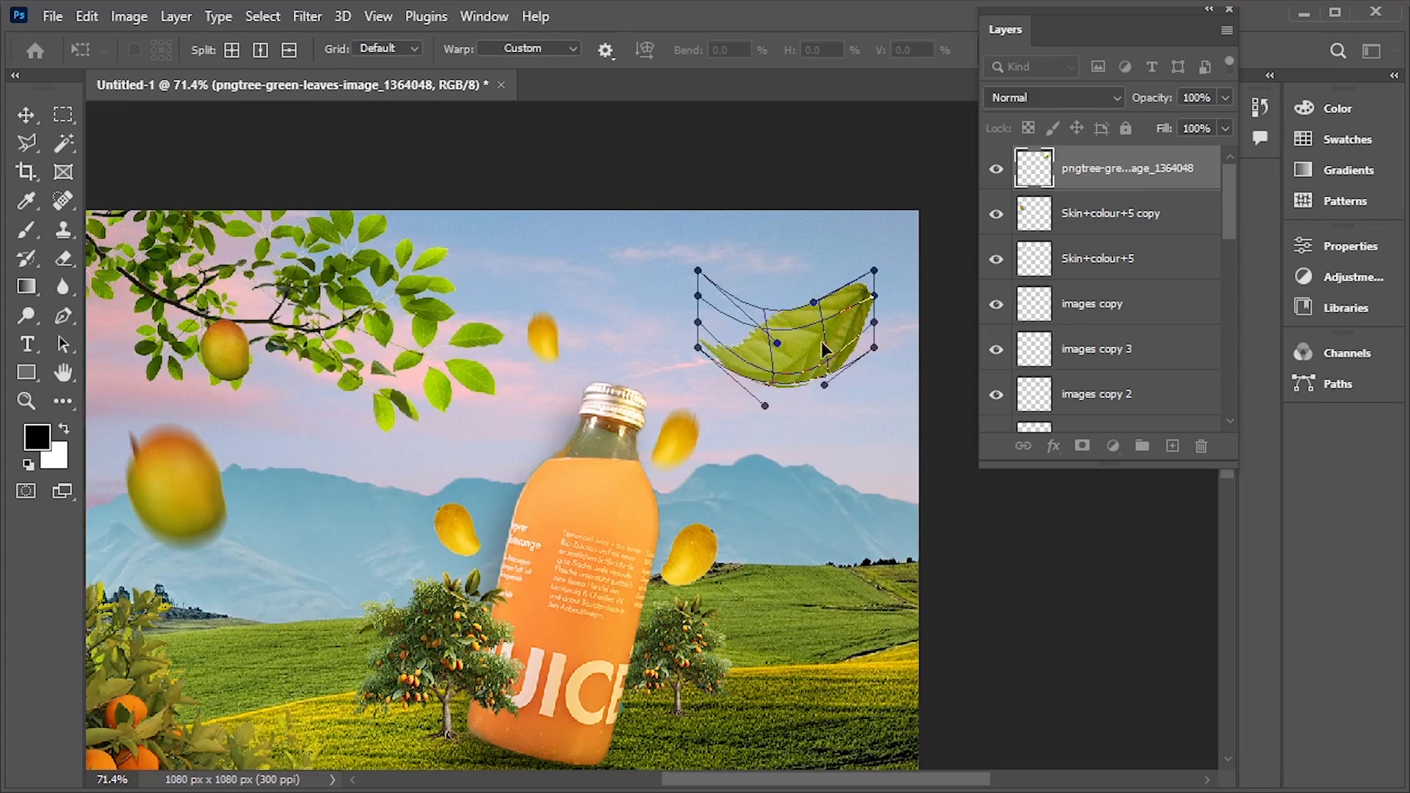
left_click_drag(820, 322, 802, 390)
key("Return")
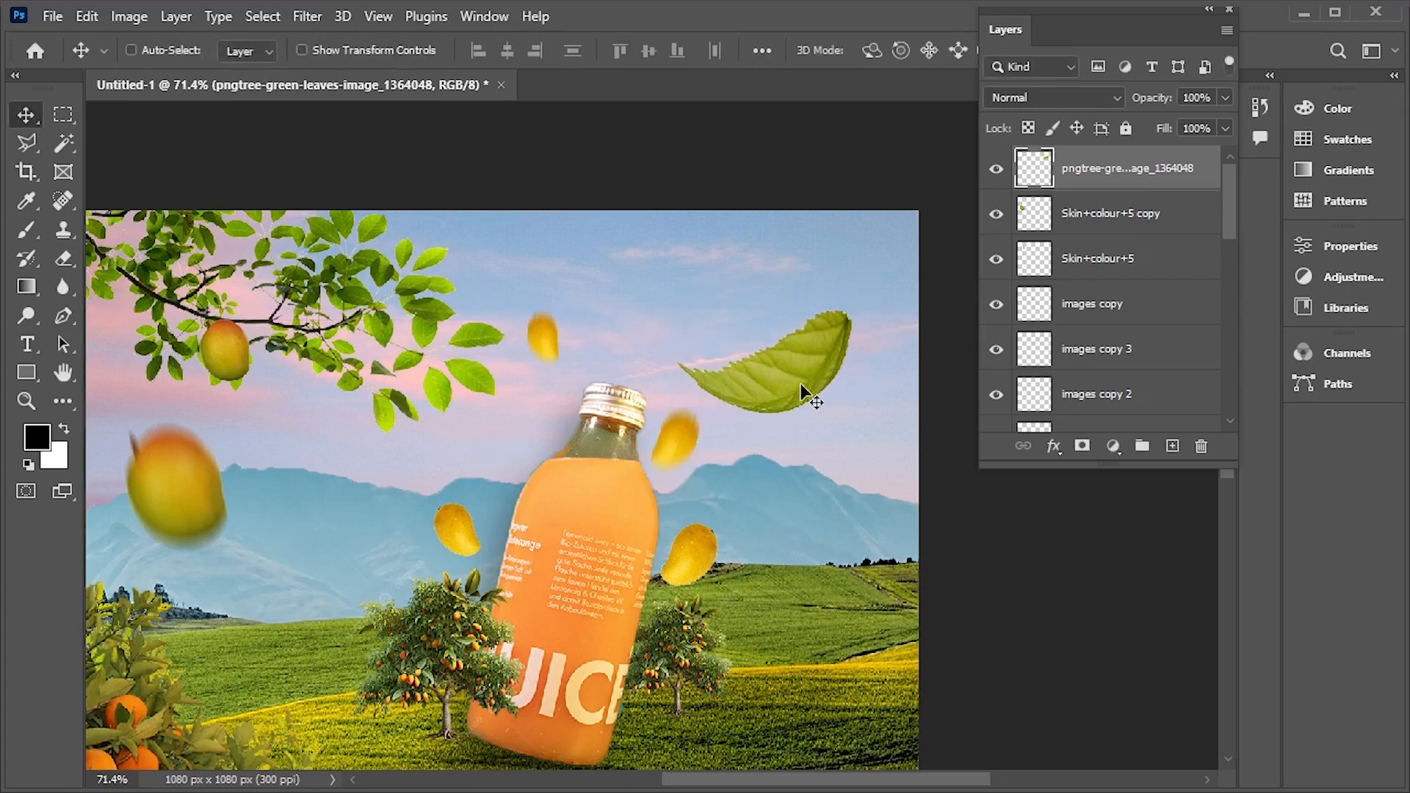
Scale the curved leaf down to a small floating leaf and place it higher in the upper-right sky
key("ctrl+t")
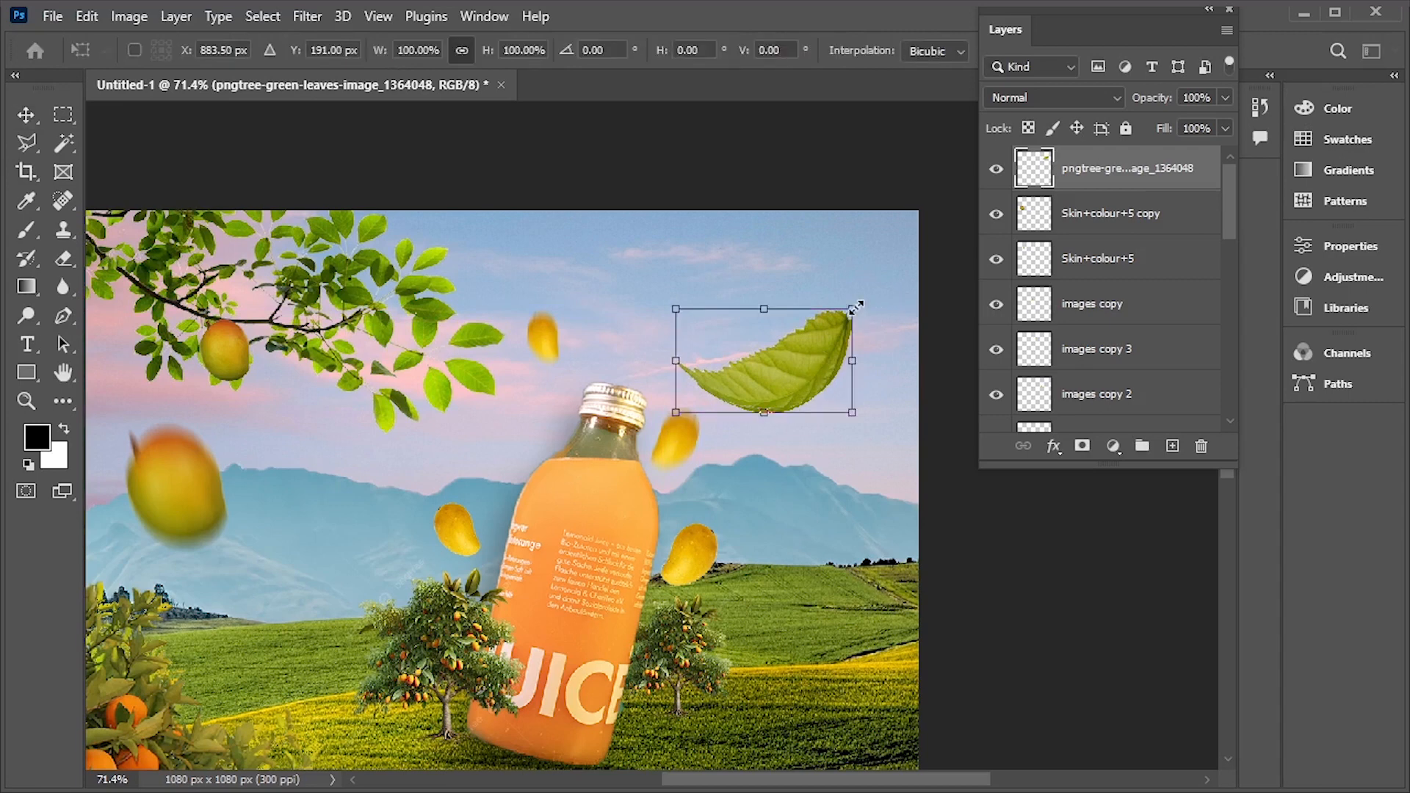
left_click_drag(853, 308, 842, 264)
key("Return")
scroll(801, 309, "down", 2)
scroll(830, 264, "down", 2)
scroll(826, 249, "down", 1)
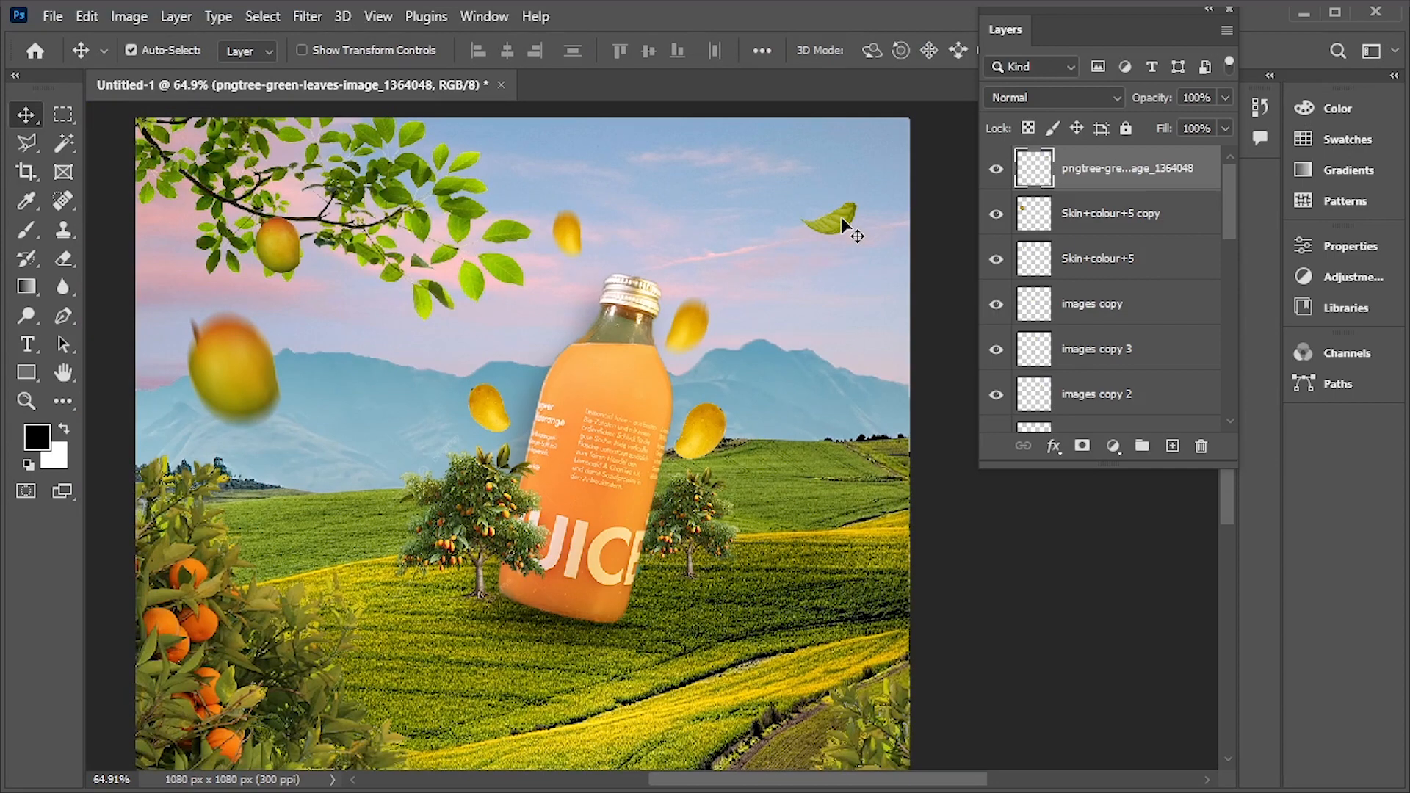
Apply a Lens Blur to the small leaf with a Hexagon (6) iris and radius 15
left_click(297, 16)
mouse_move(323, 297)
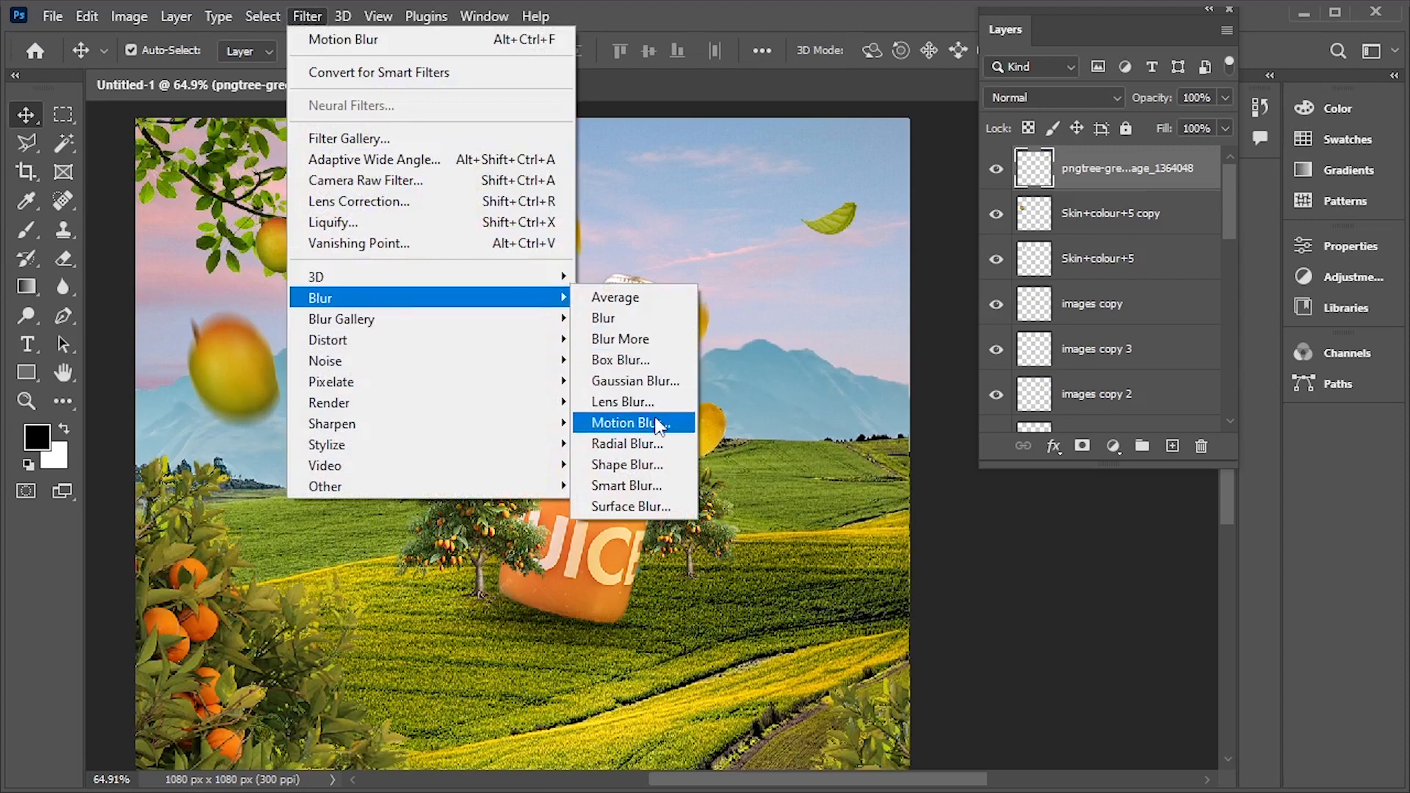
left_click(623, 402)
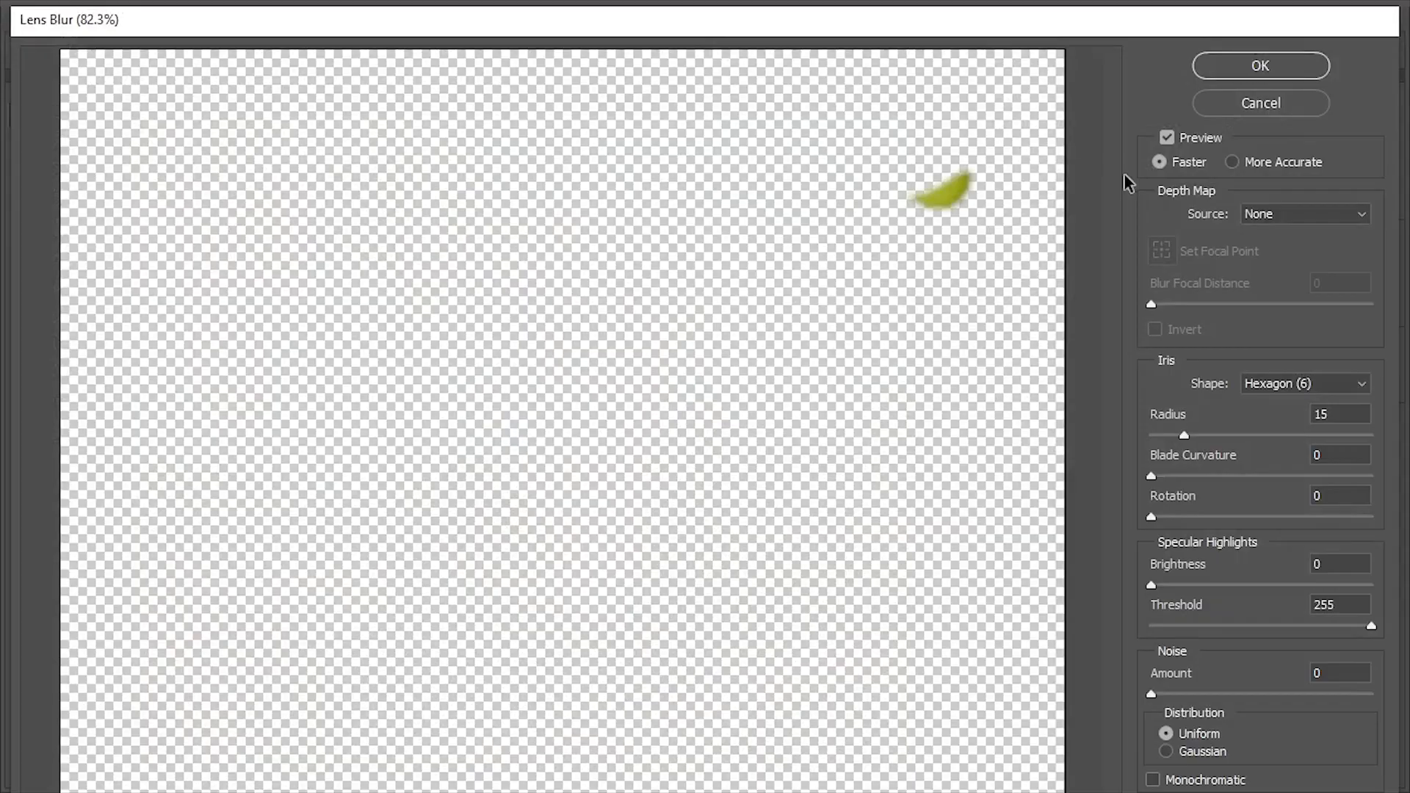
left_click(1267, 70)
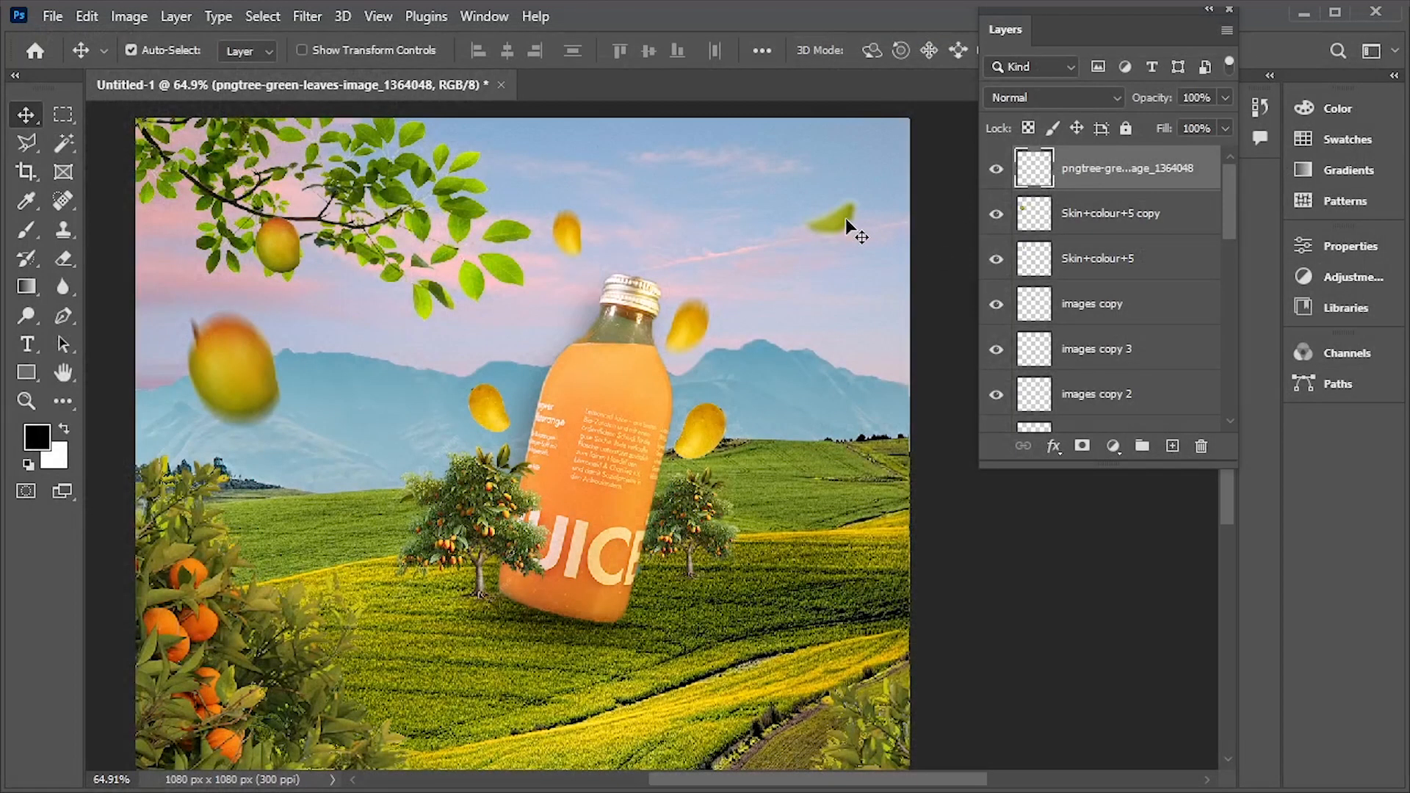
Duplicate the blurred leaf twice: one copy above the mountains right of the bottle, one beside the large mango
key("ctrl")
left_click_drag(837, 220, 800, 330)
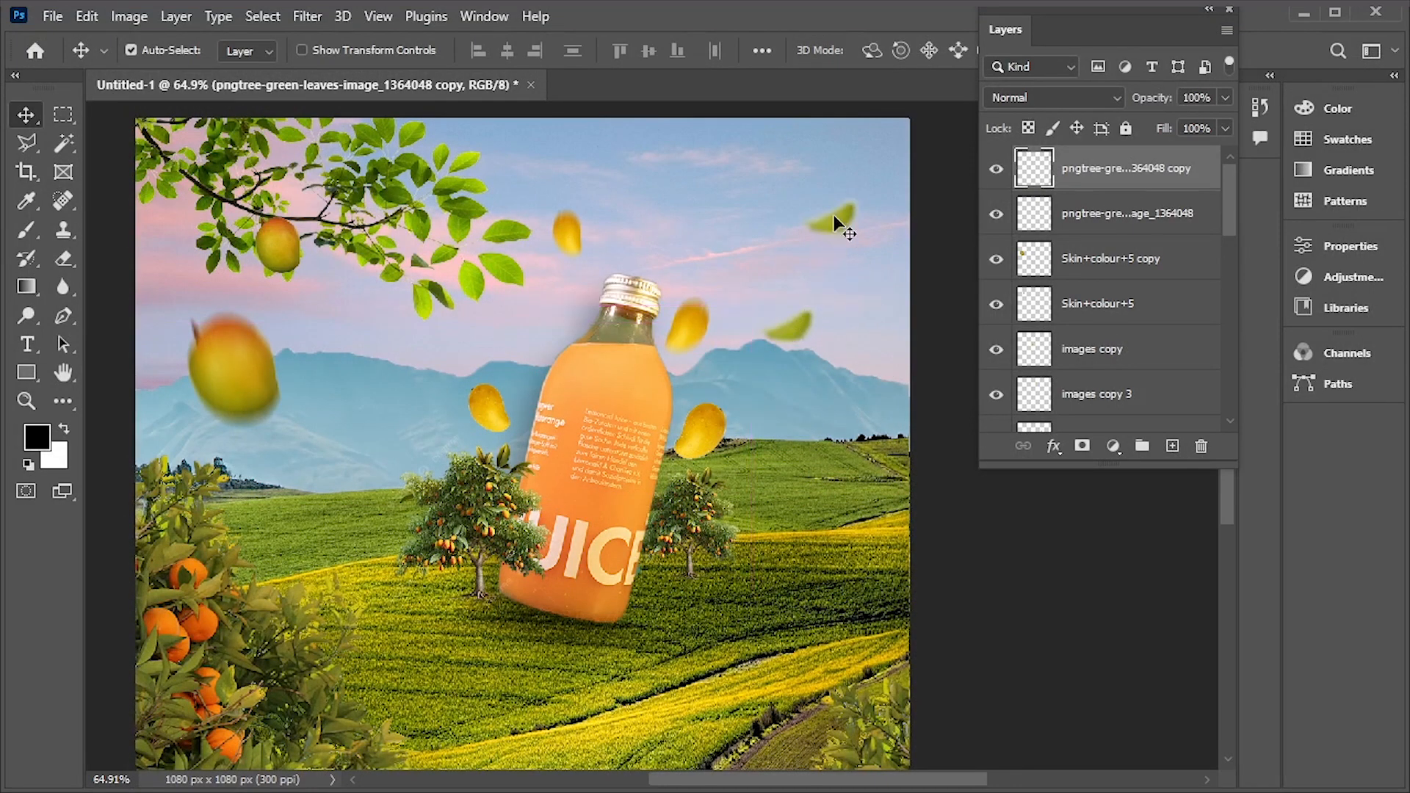
left_click(836, 217)
key("ctrl")
left_click_drag(836, 219, 337, 346)
Flip the leaf copy beside the large mango horizontally and nudge it slightly up and to the right
key("ctrl+t")
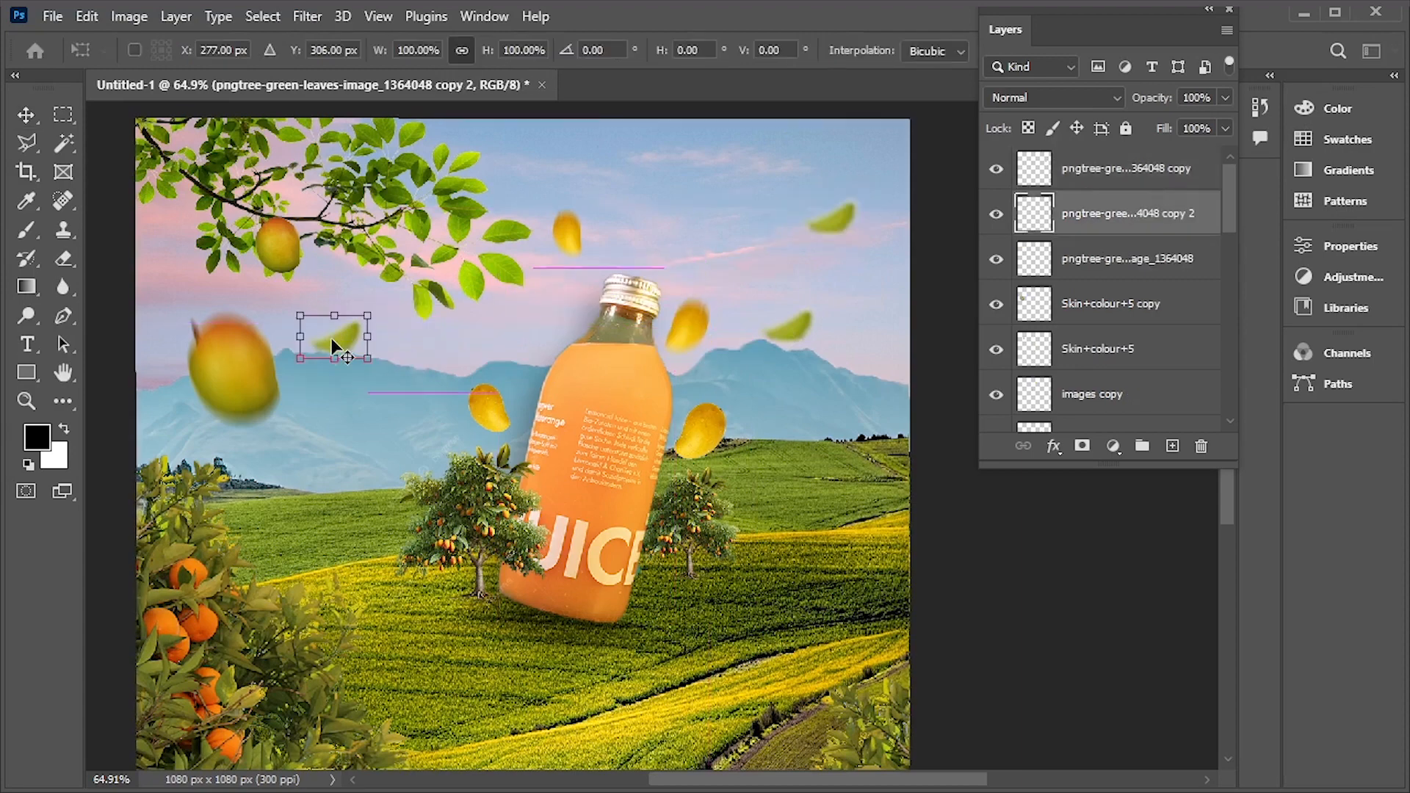
right_click(333, 339)
left_click(440, 774)
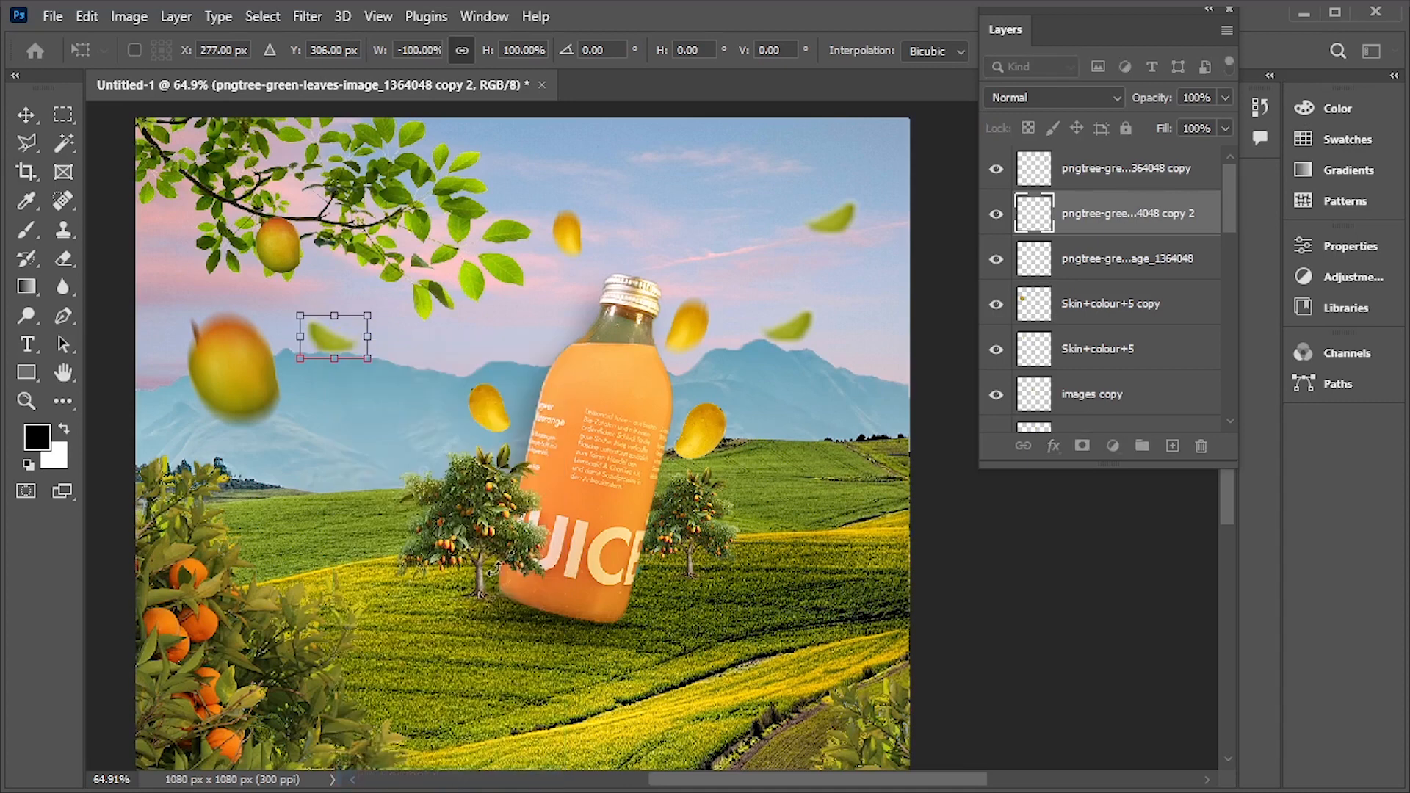
left_click_drag(349, 333, 358, 323)
key("Return")
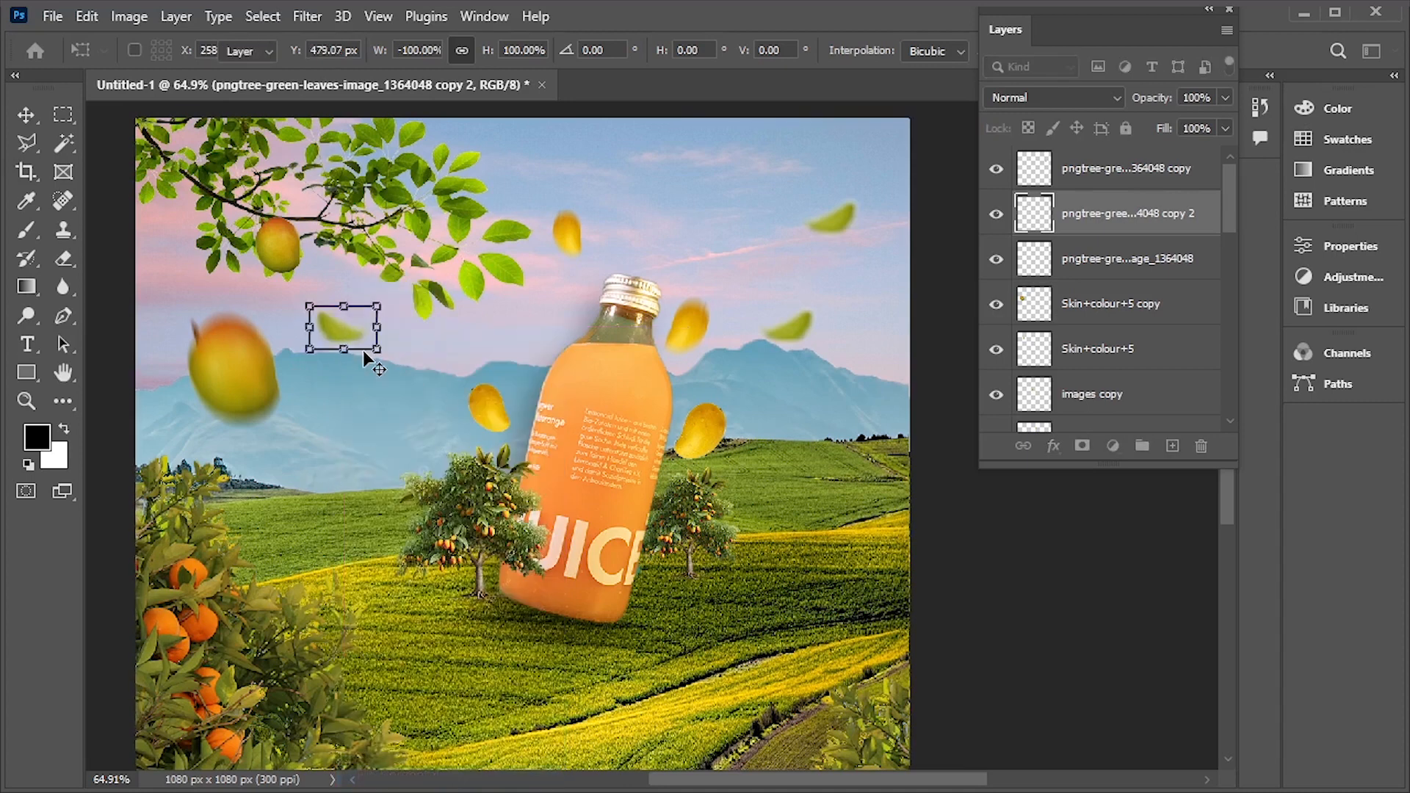
Duplicate the flipped leaf down toward the hills left of the bottle and scale the copy smaller
left_click_drag(341, 328, 365, 453)
key("ctrl+t")
key("Return")
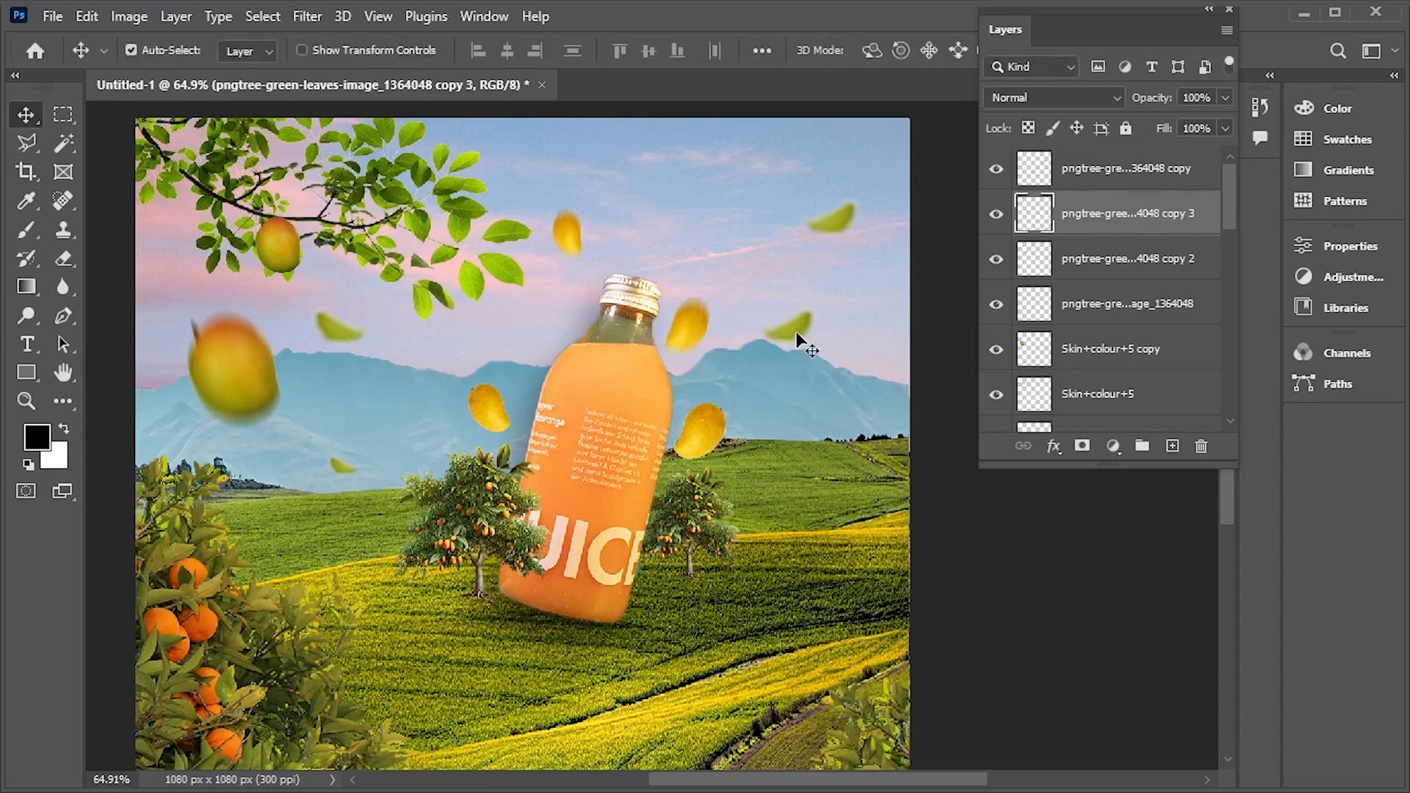
Scale down the leaf copy above the mountains right of the bottle and place it slightly lower
left_click(794, 337, "ctrl")
key("ctrl+t")
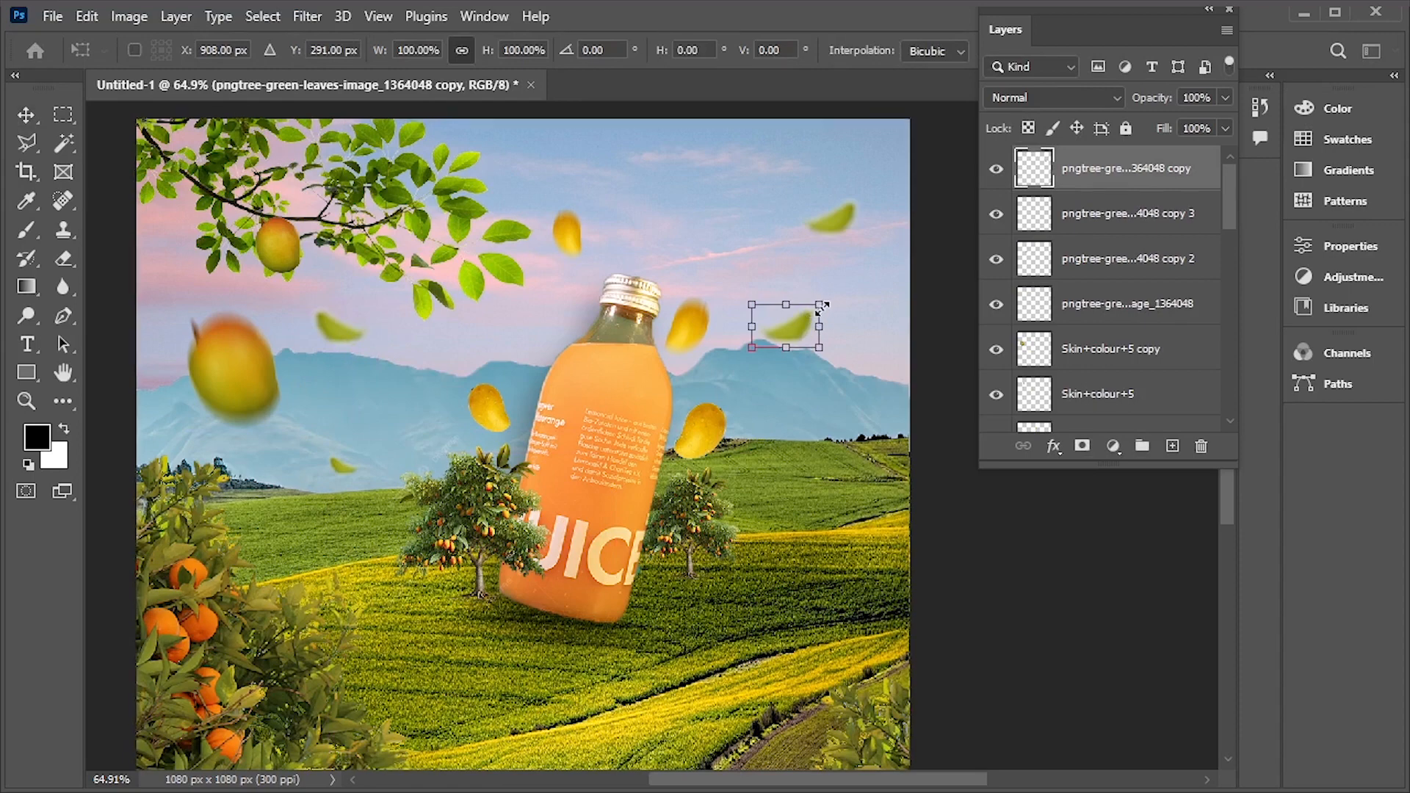
left_click_drag(820, 305, 777, 373)
key("Return")
scroll(751, 393, "down", 4)
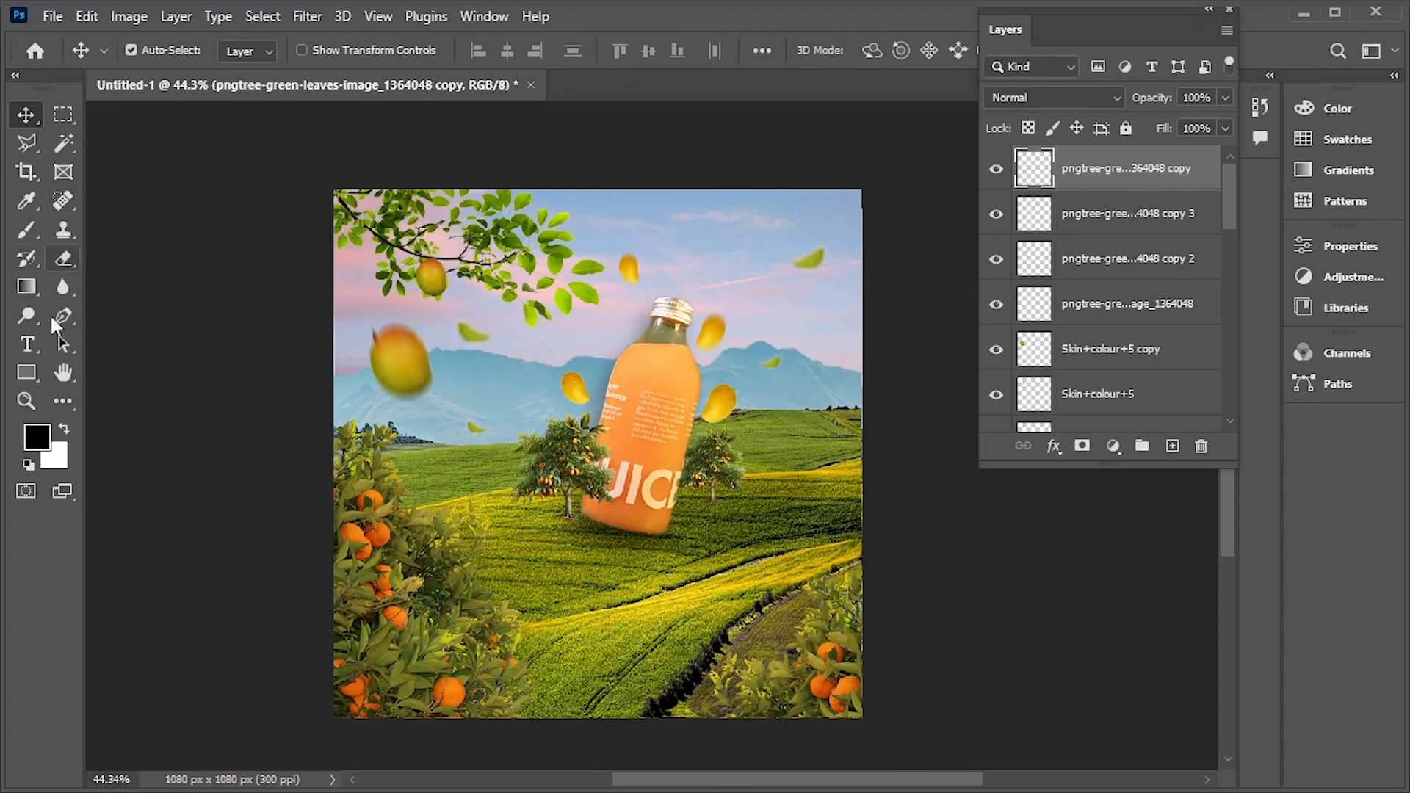
Add the text "Tropical Tango: Pure Pleasure" over the lower field below the bottle
left_click(26, 343)
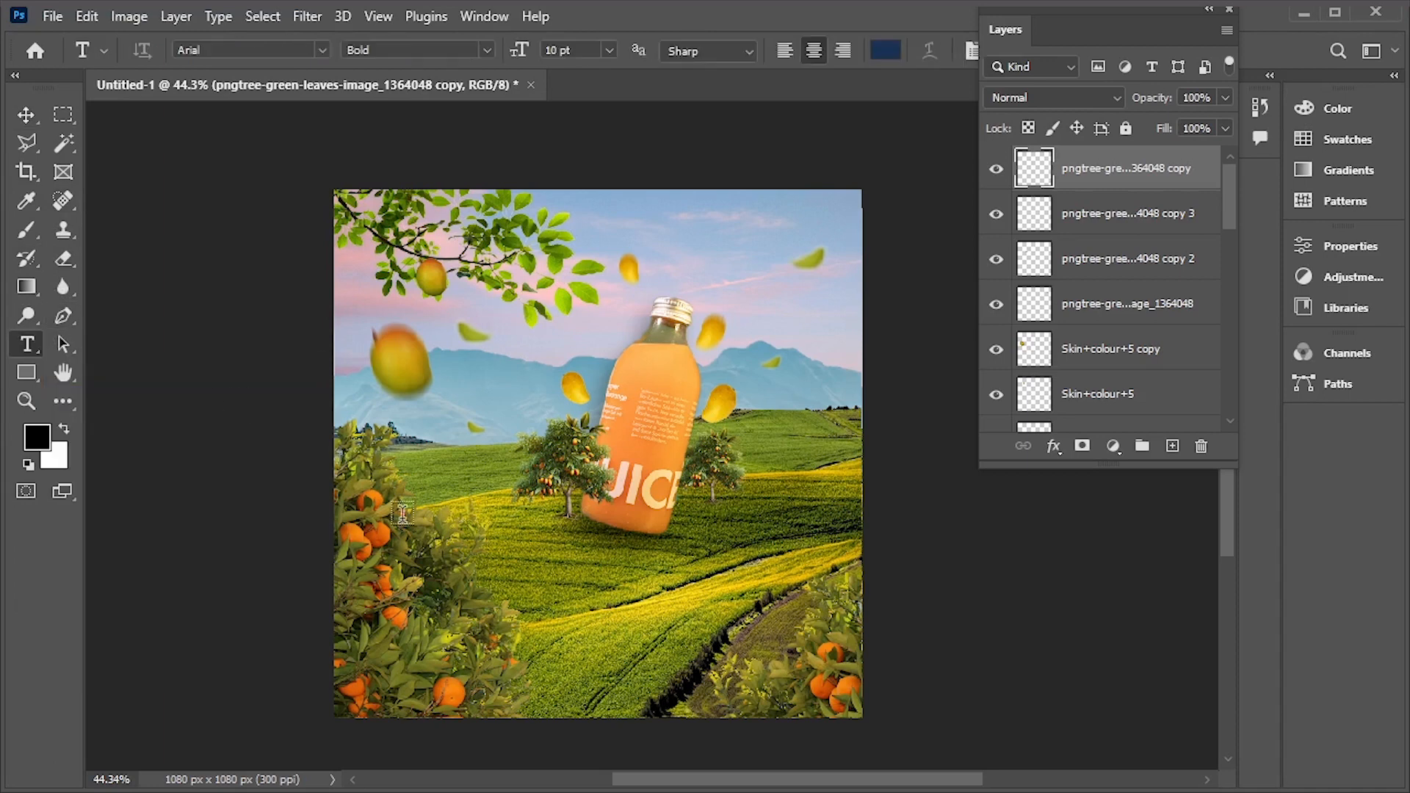
left_click(539, 610)
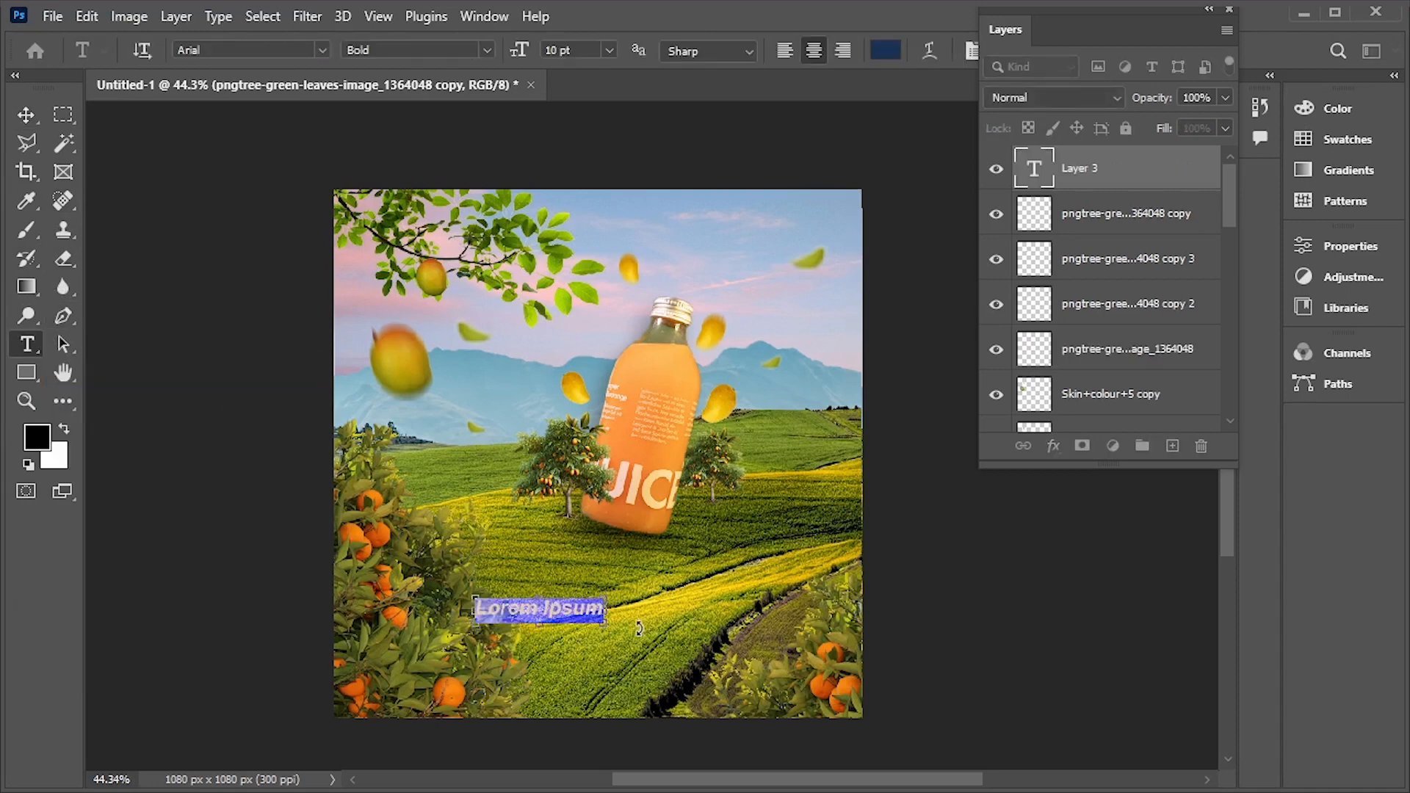
key("ctrl+v")
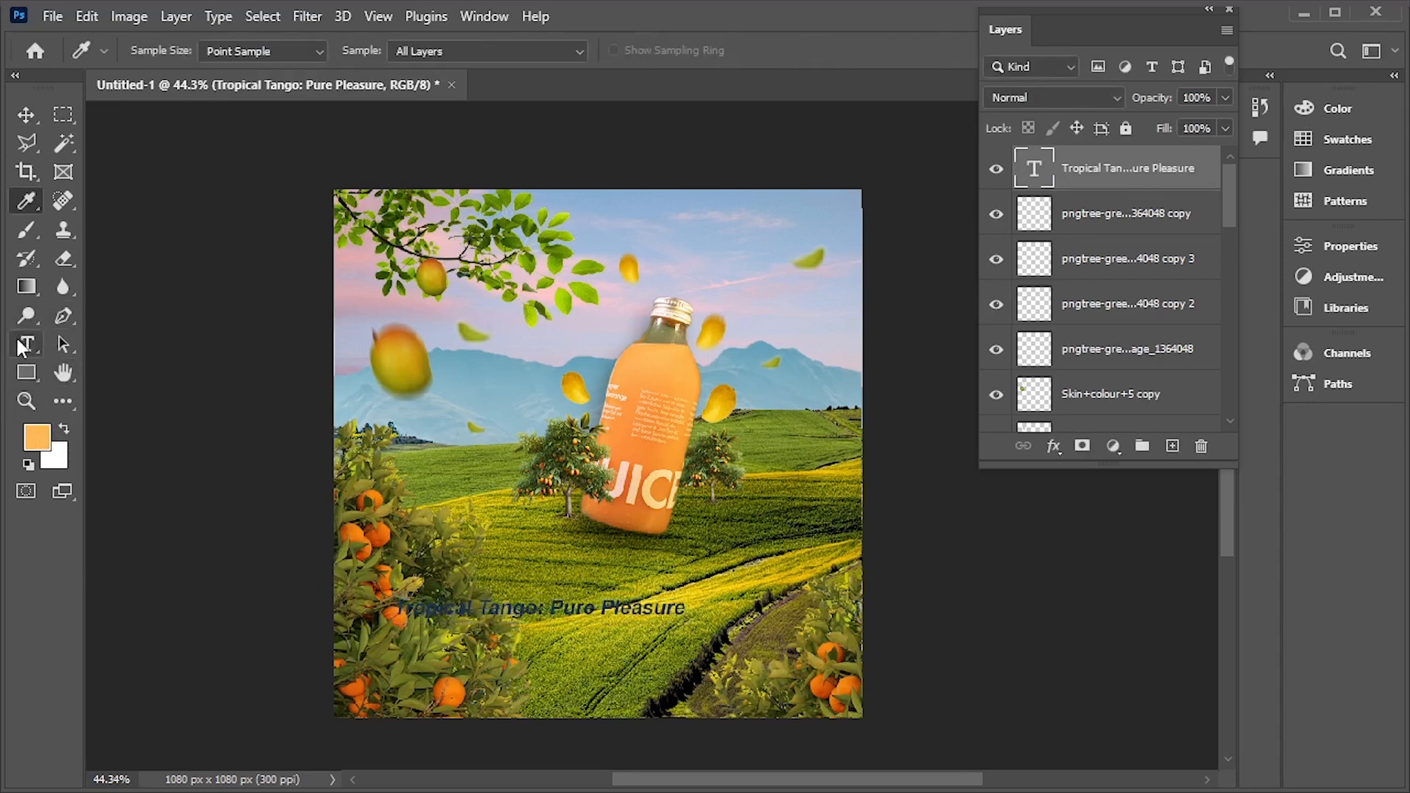
Select the whole "Tropical Tango: Pure Pleasure" text and set its font to Cooper Black
left_click(28, 344)
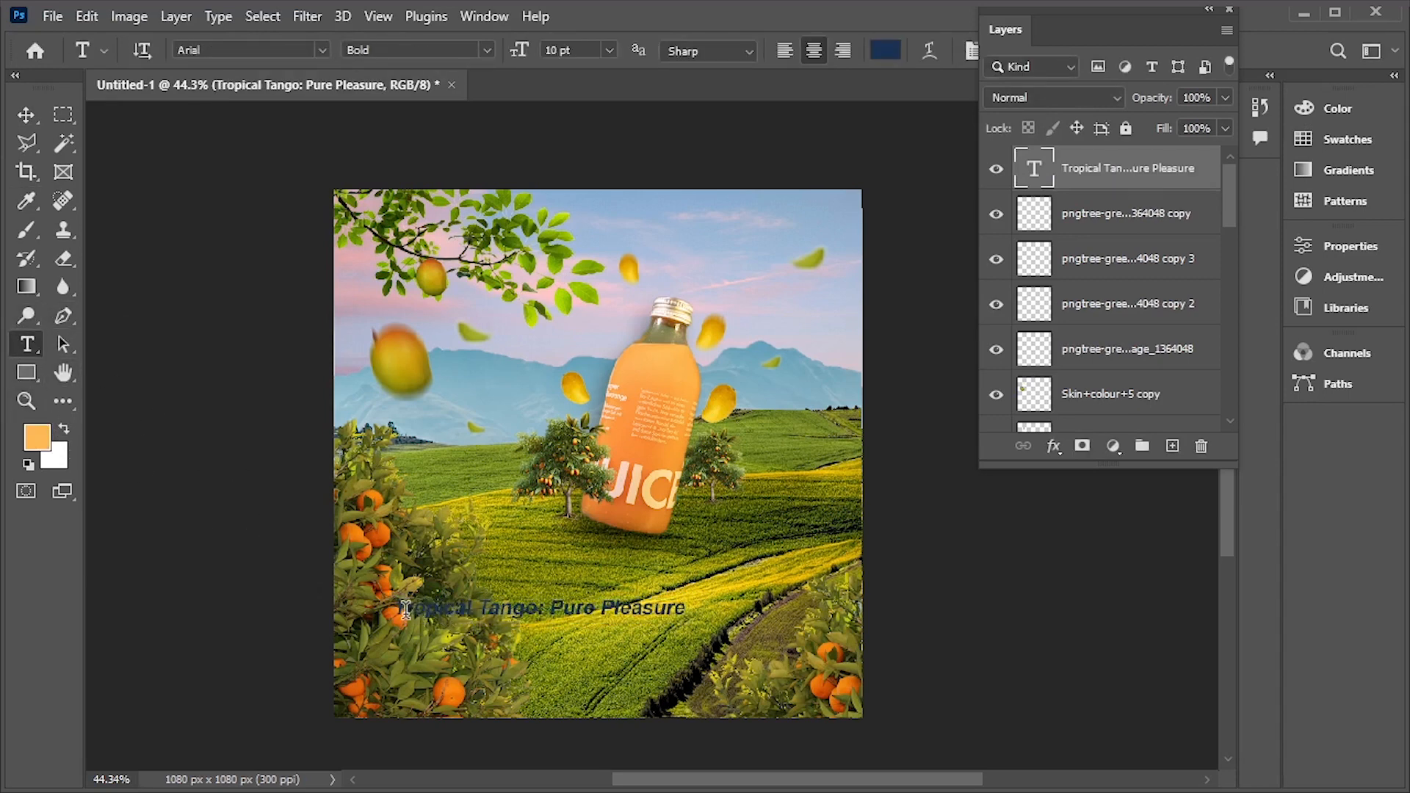
left_click_drag(405, 608, 839, 608)
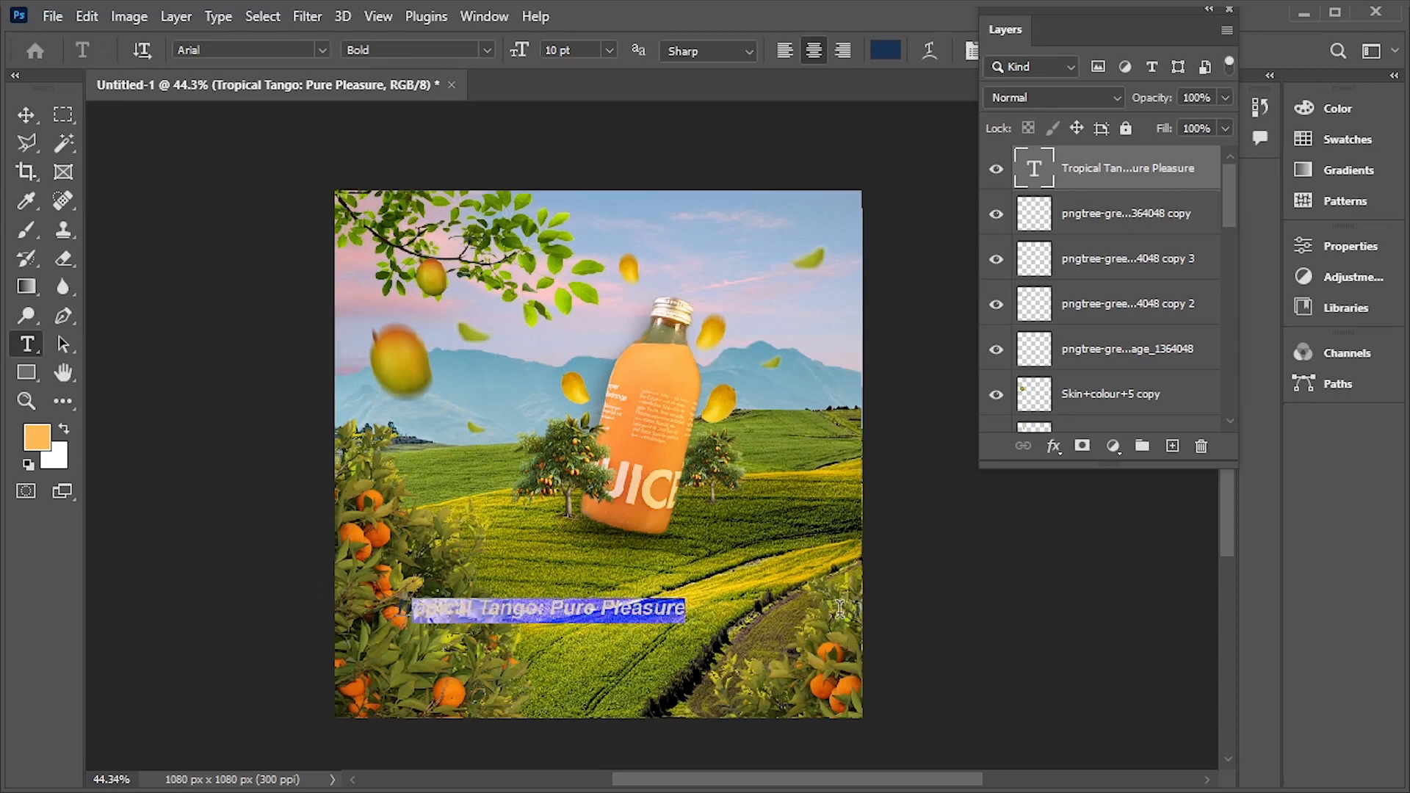
left_click_drag(389, 608, 1001, 620)
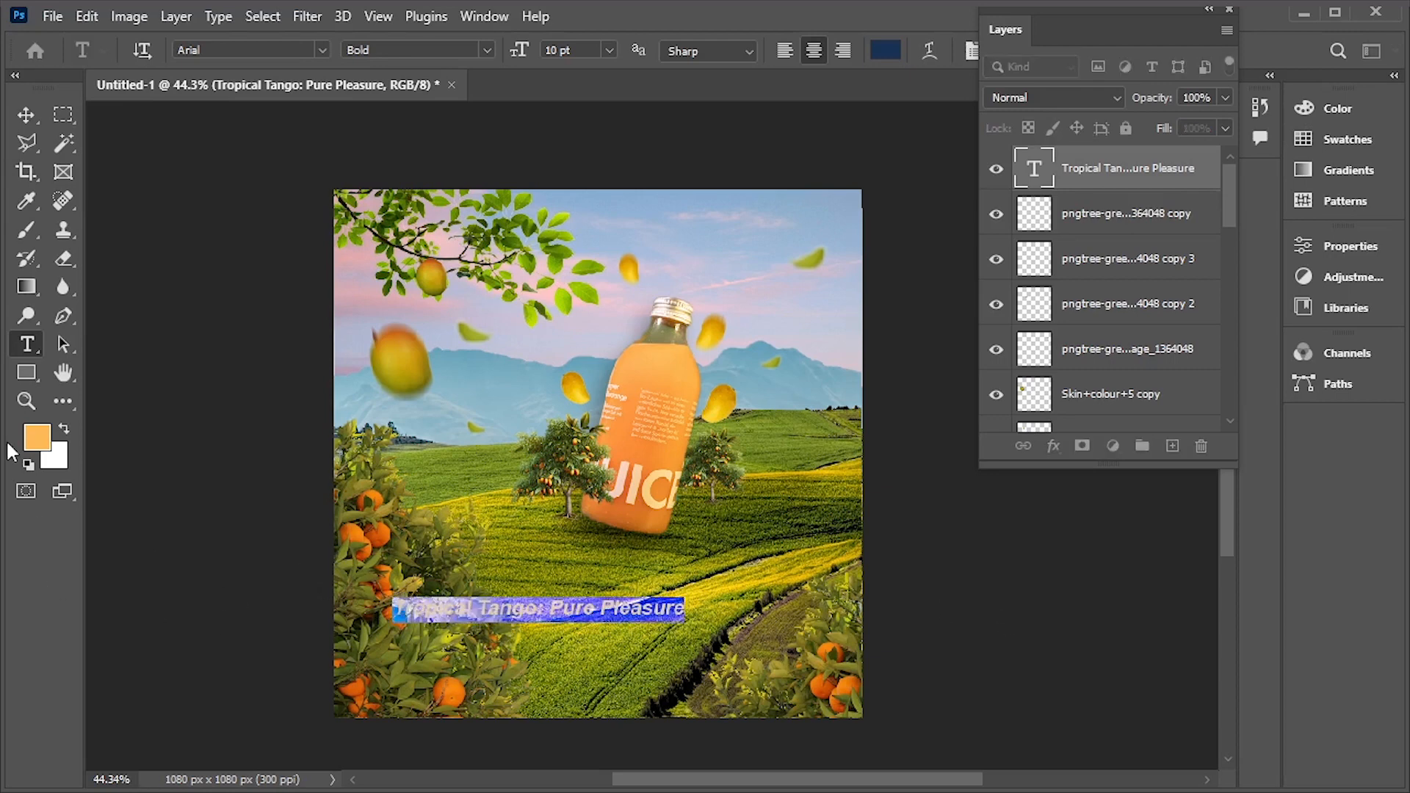
left_click(321, 49)
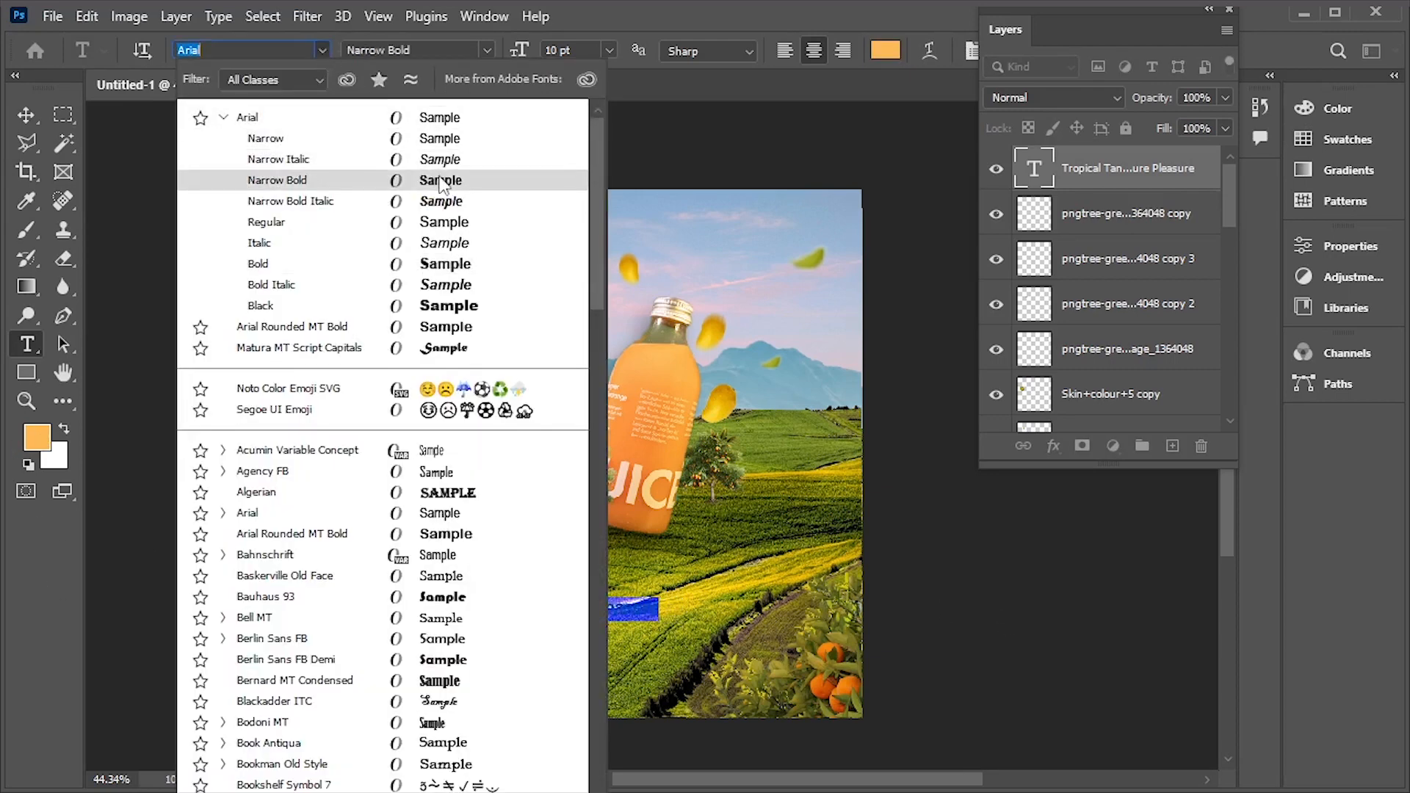
scroll(457, 211, "down", 9)
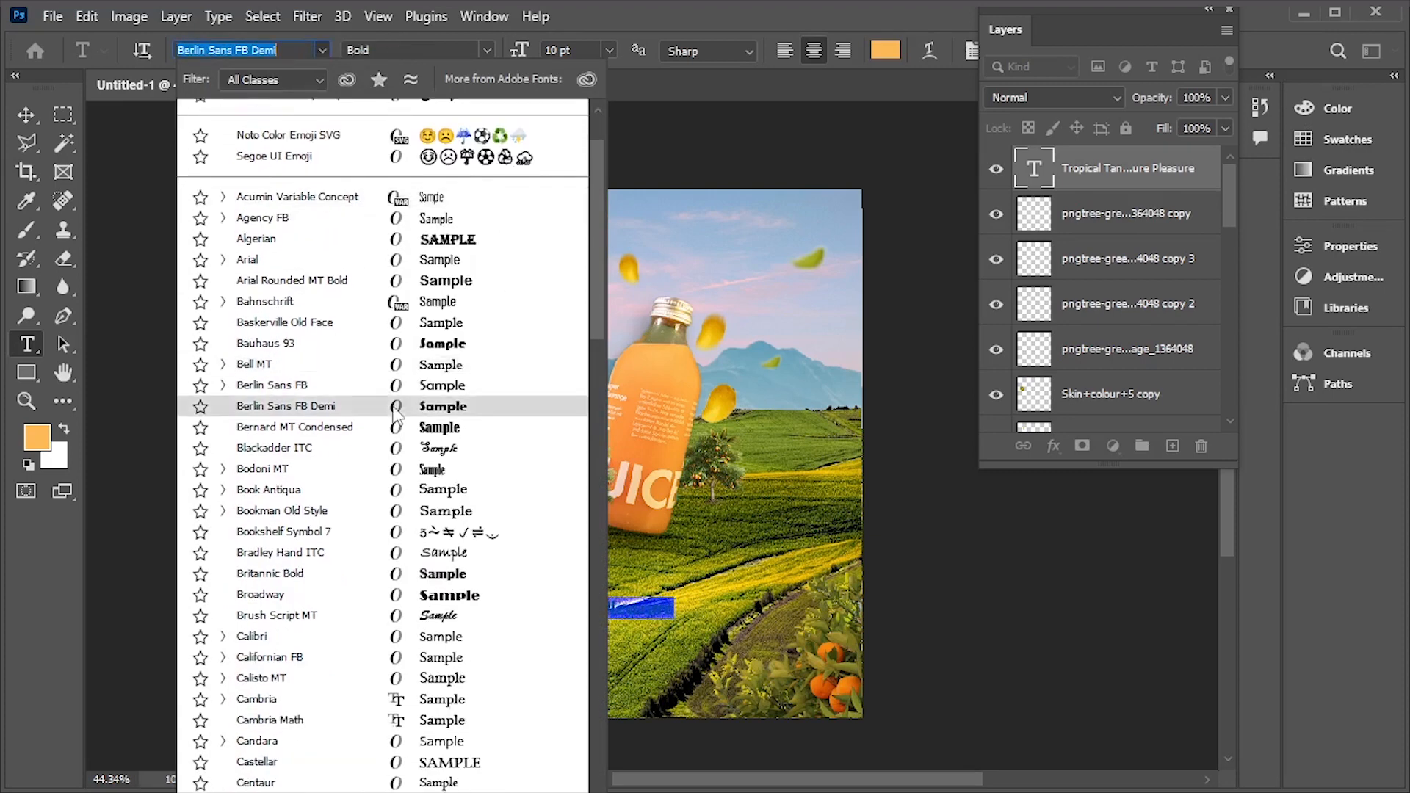
scroll(433, 403, "down", 4)
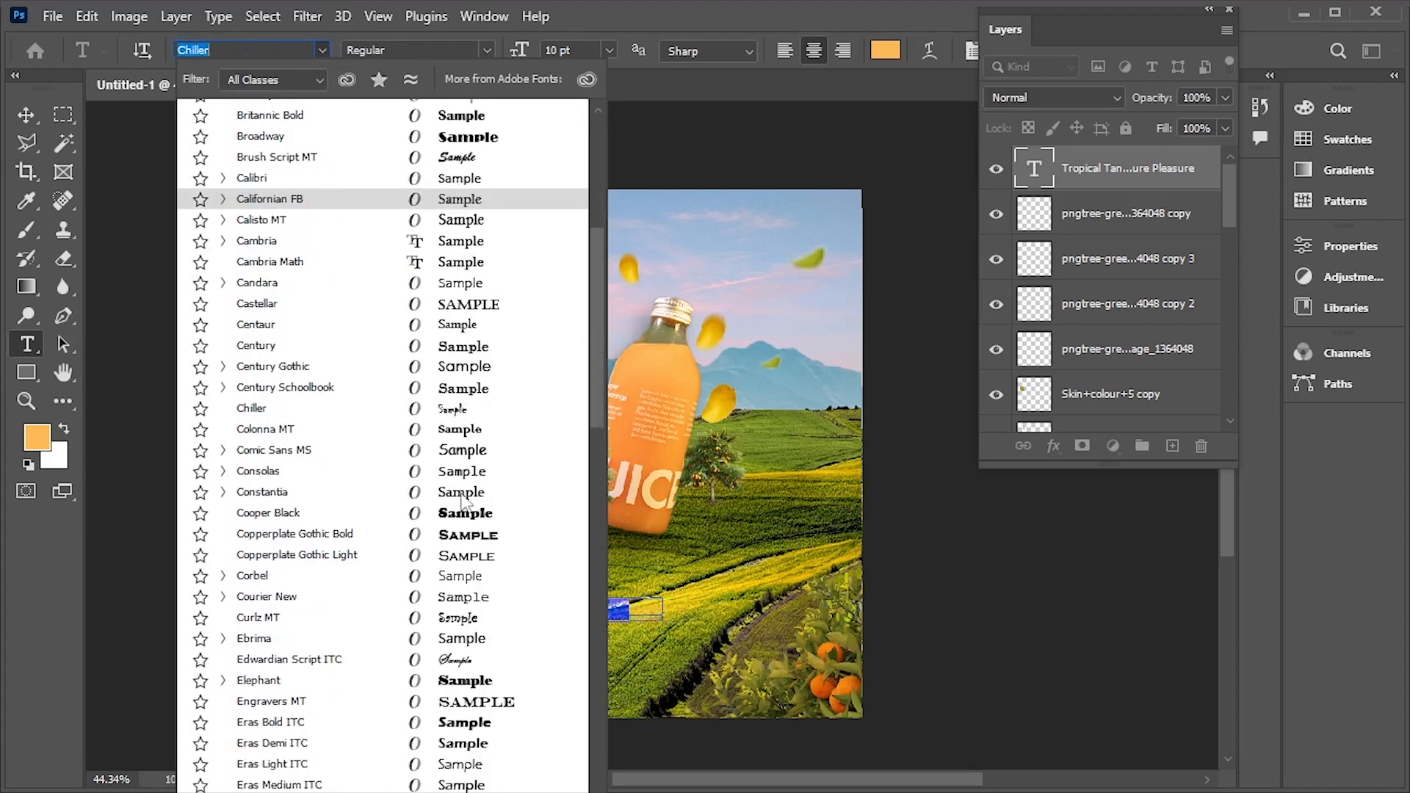
left_click(477, 513)
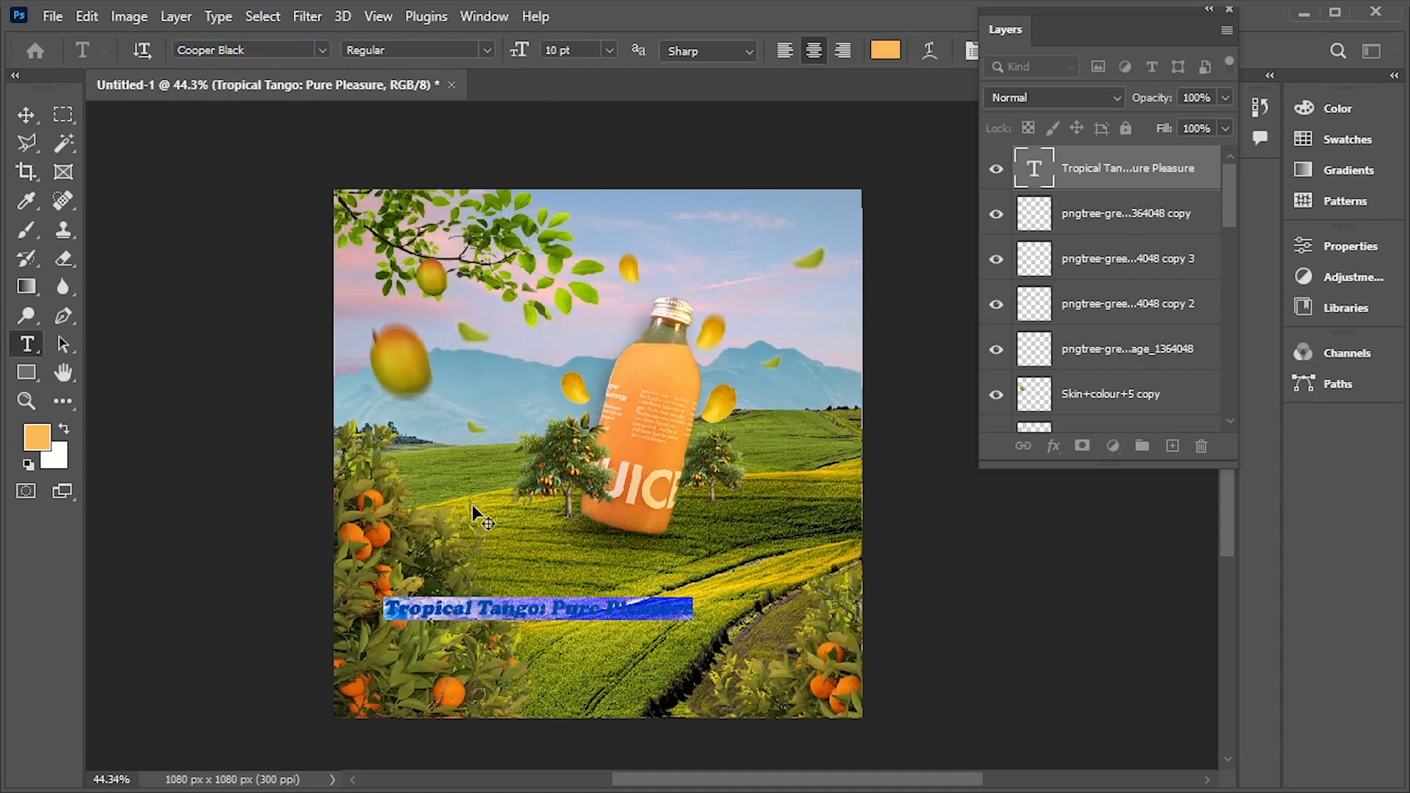
Remove the colon from the headline and break it into two lines, "Tropical Tango" and "Pure Pleasure"
left_click(560, 608)
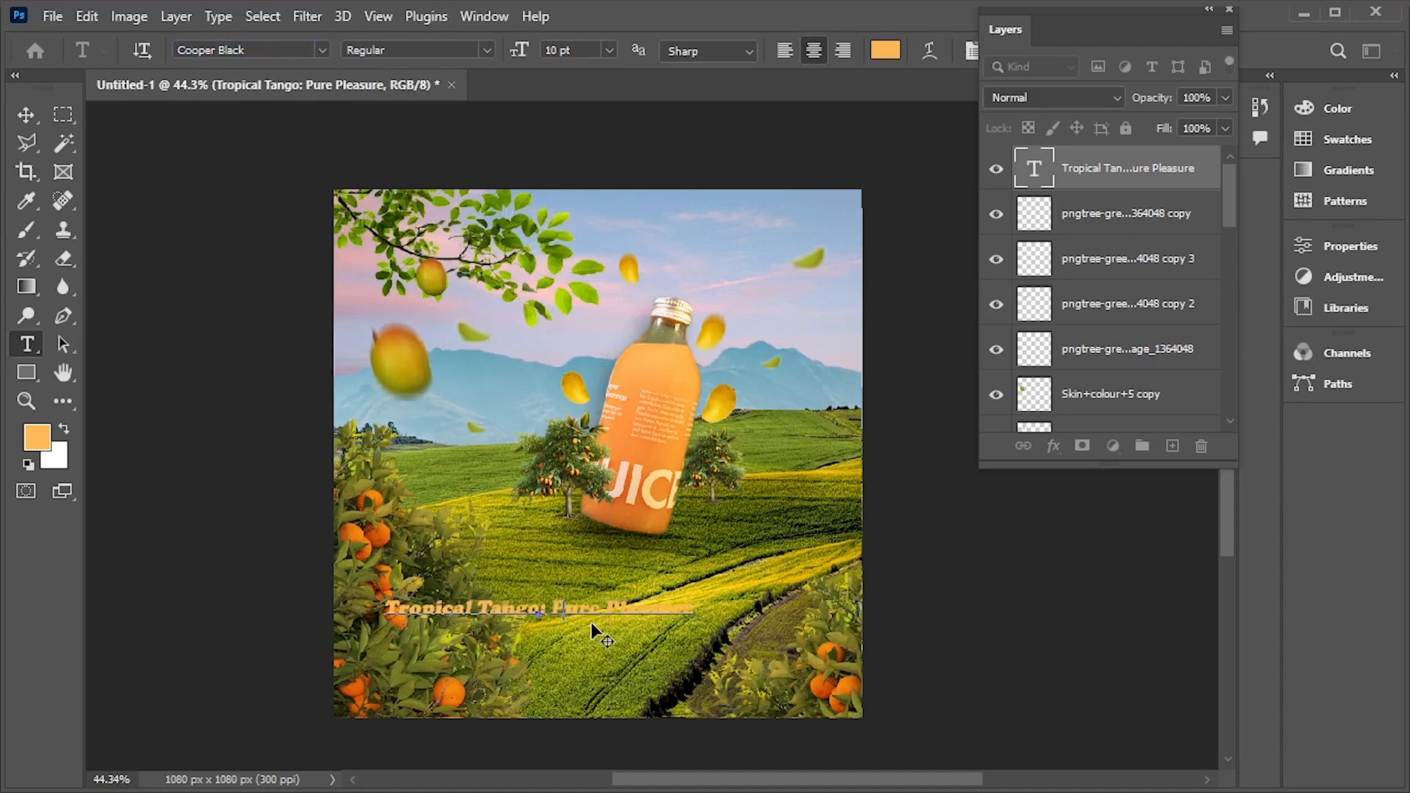
key("BackSpace")
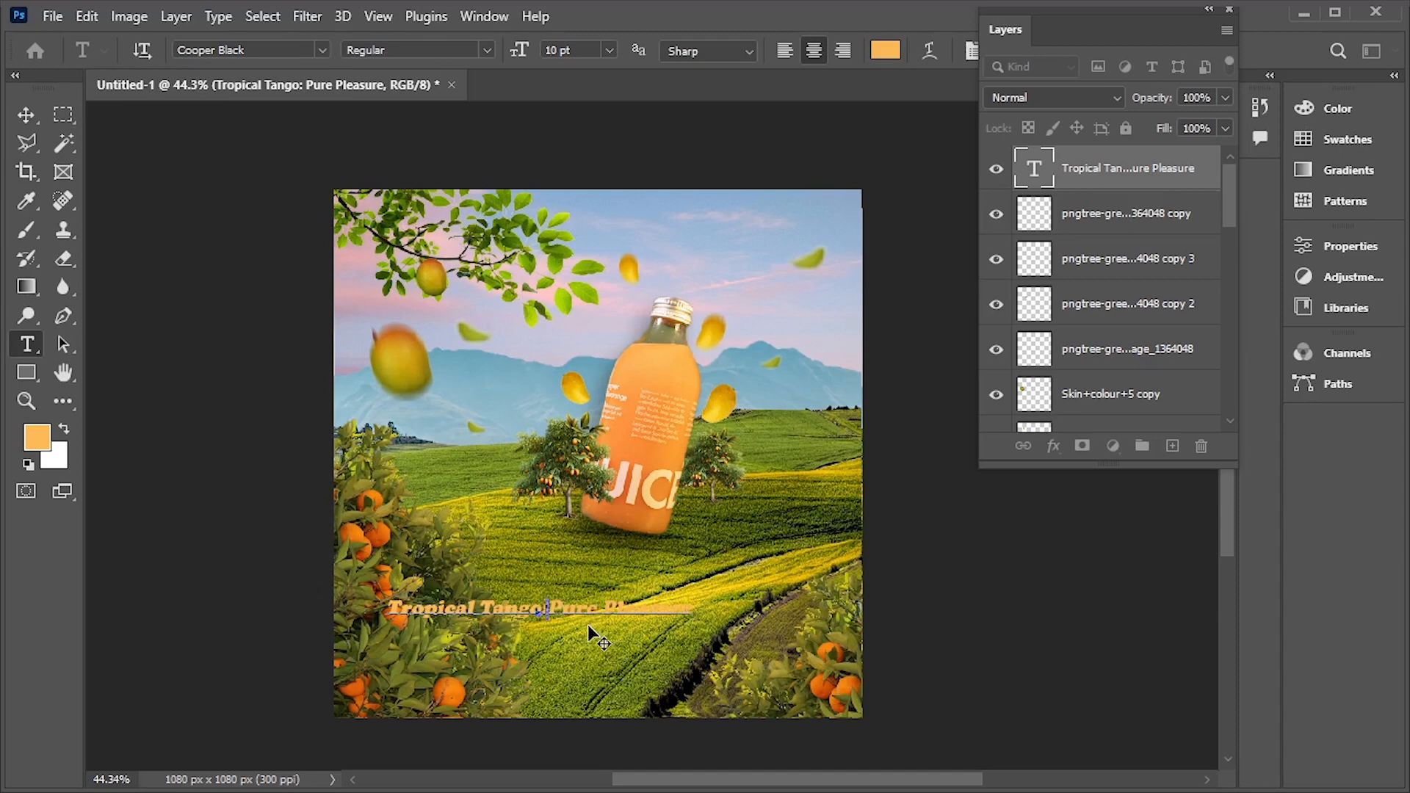
key("BackSpace")
key("Return")
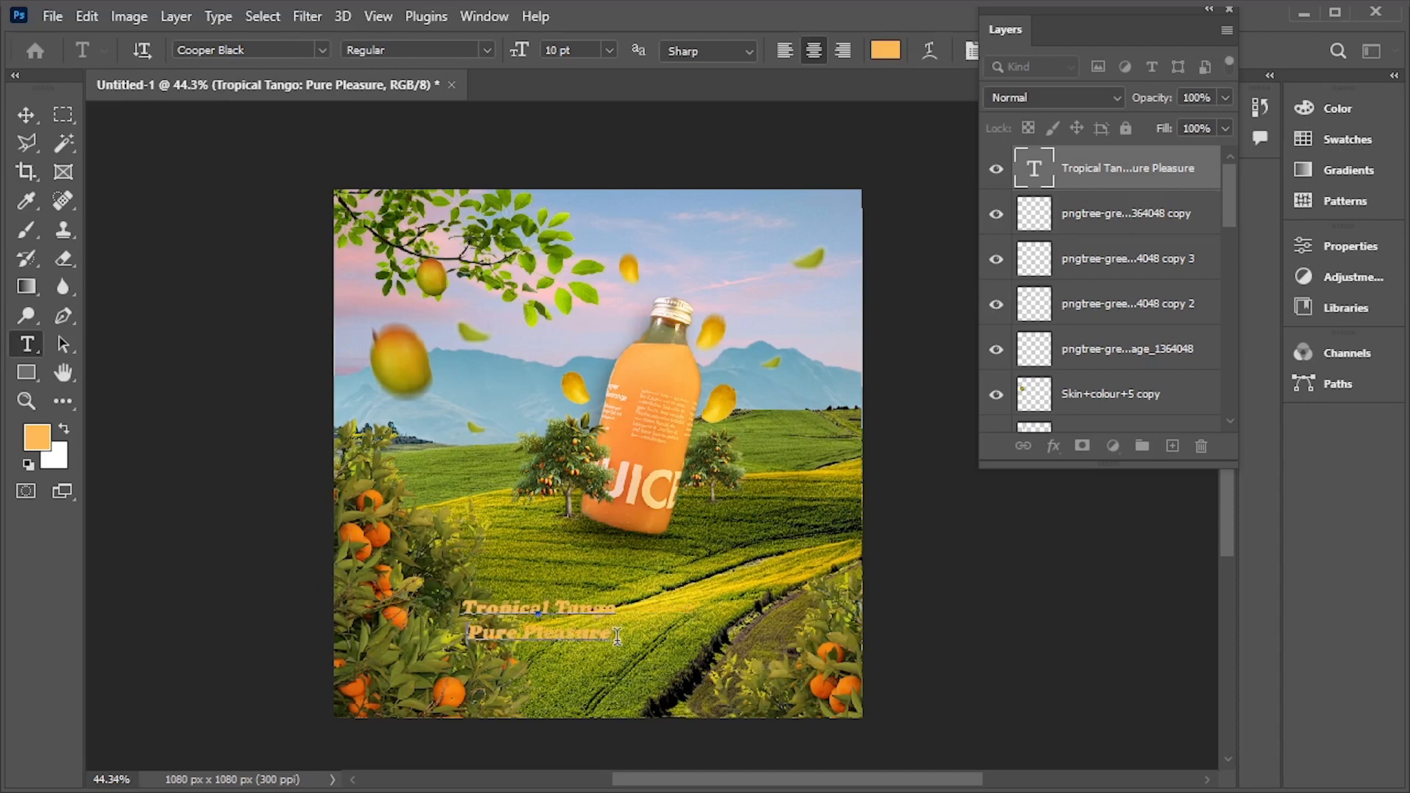
Select both headline lines and set their text color to white (#ffffff)
left_click_drag(608, 632, 434, 595)
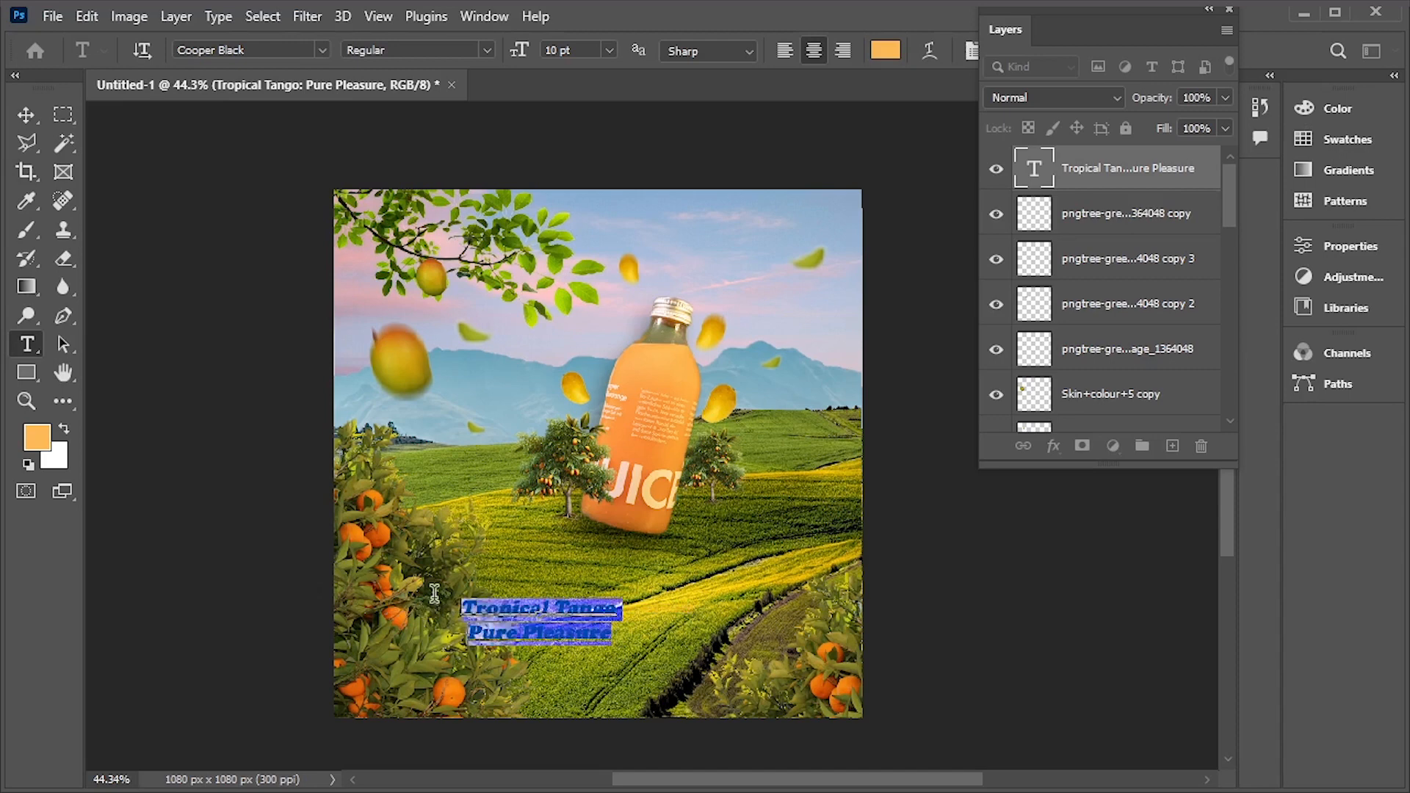
left_click(883, 50)
left_click_drag(658, 262, 331, 216)
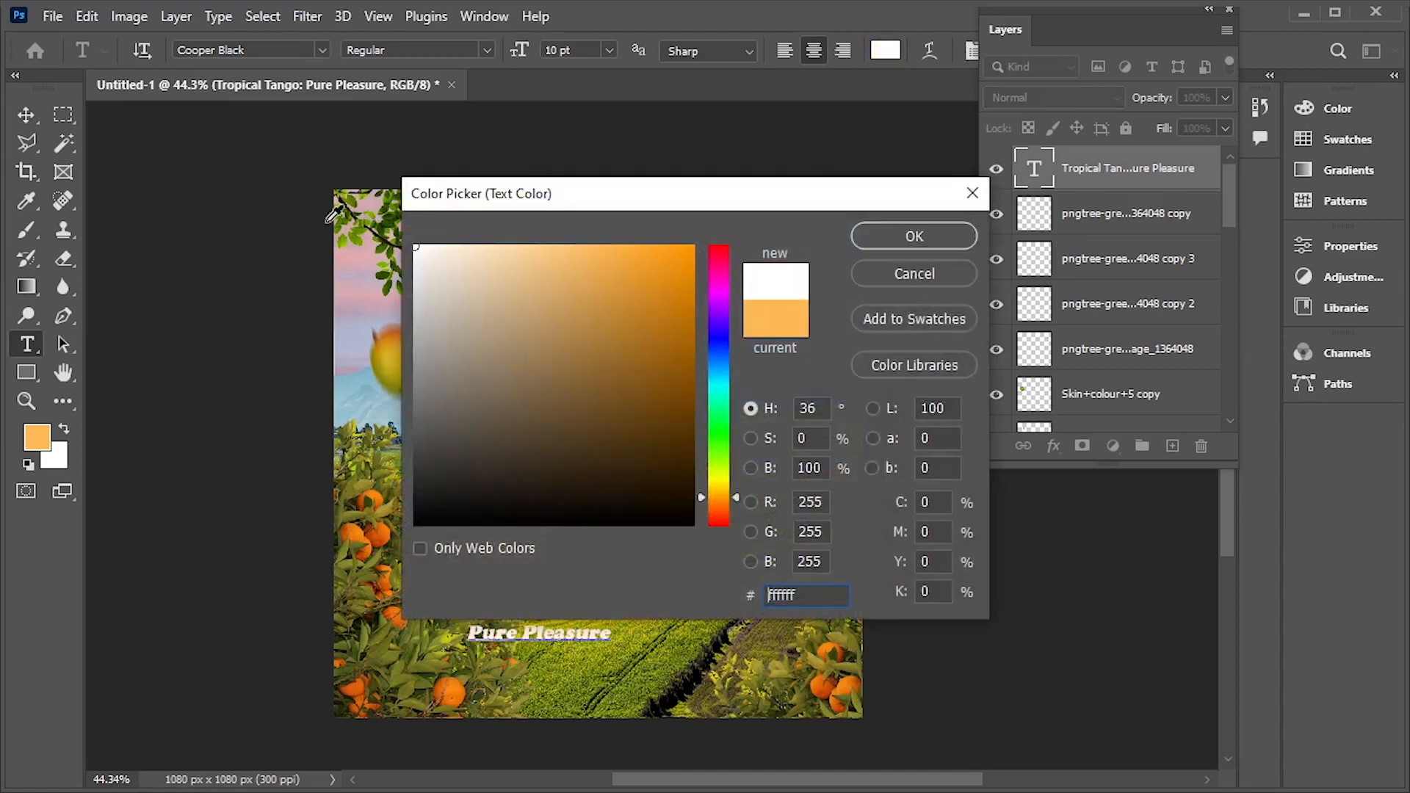
left_click(902, 235)
Set the headline's font size to 14 pt and move it right to sit near the poster's horizontal center
left_click(614, 49)
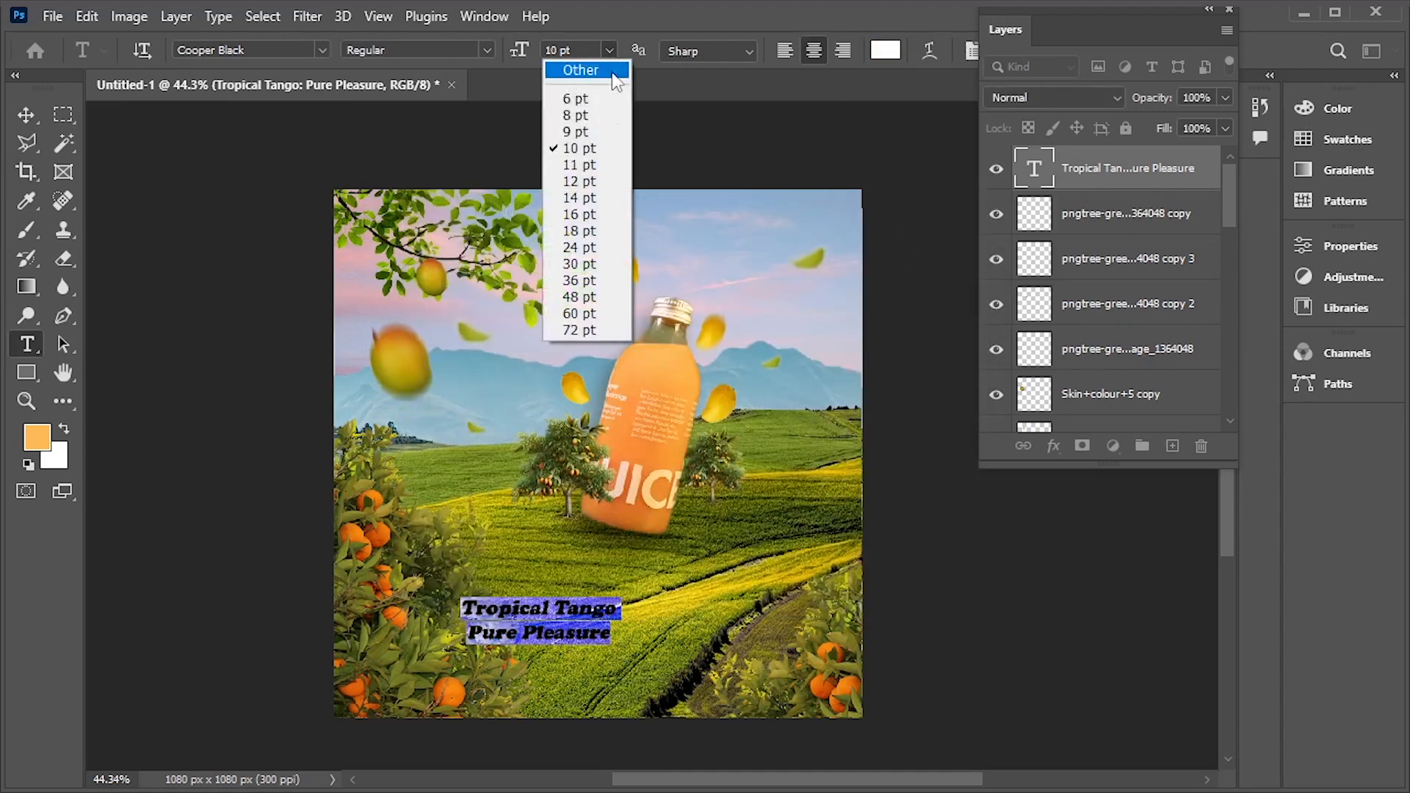
left_click(587, 198)
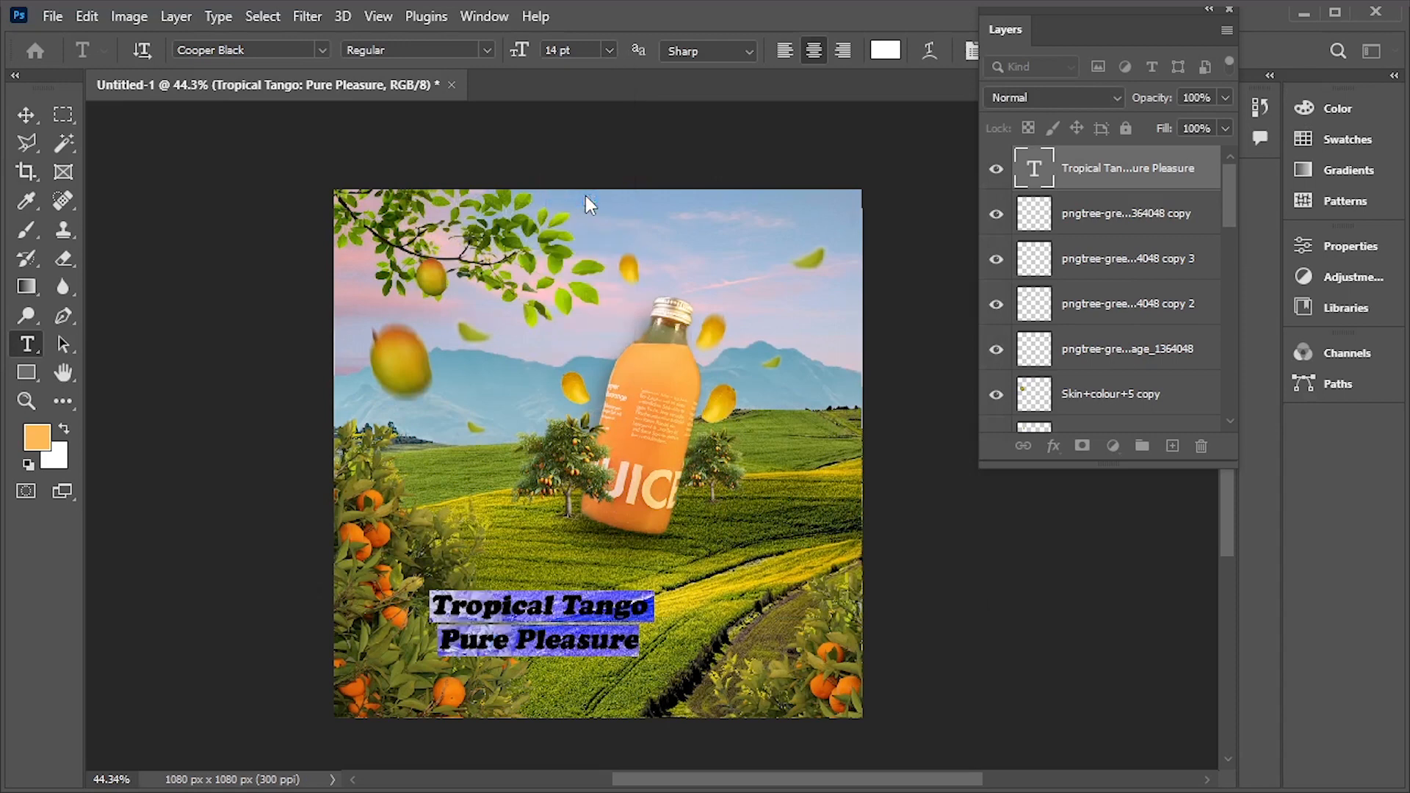
left_click(27, 115)
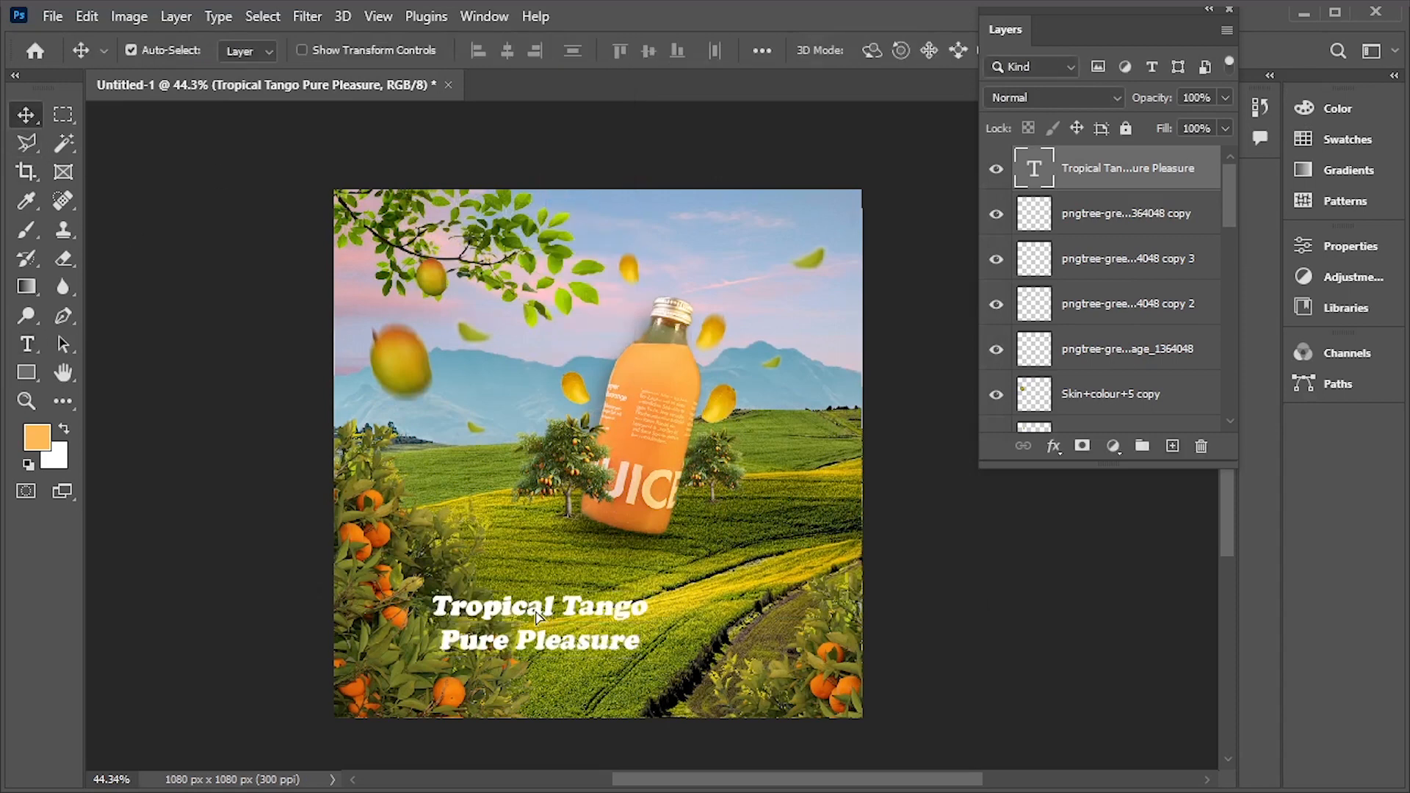
left_click_drag(536, 615, 584, 612)
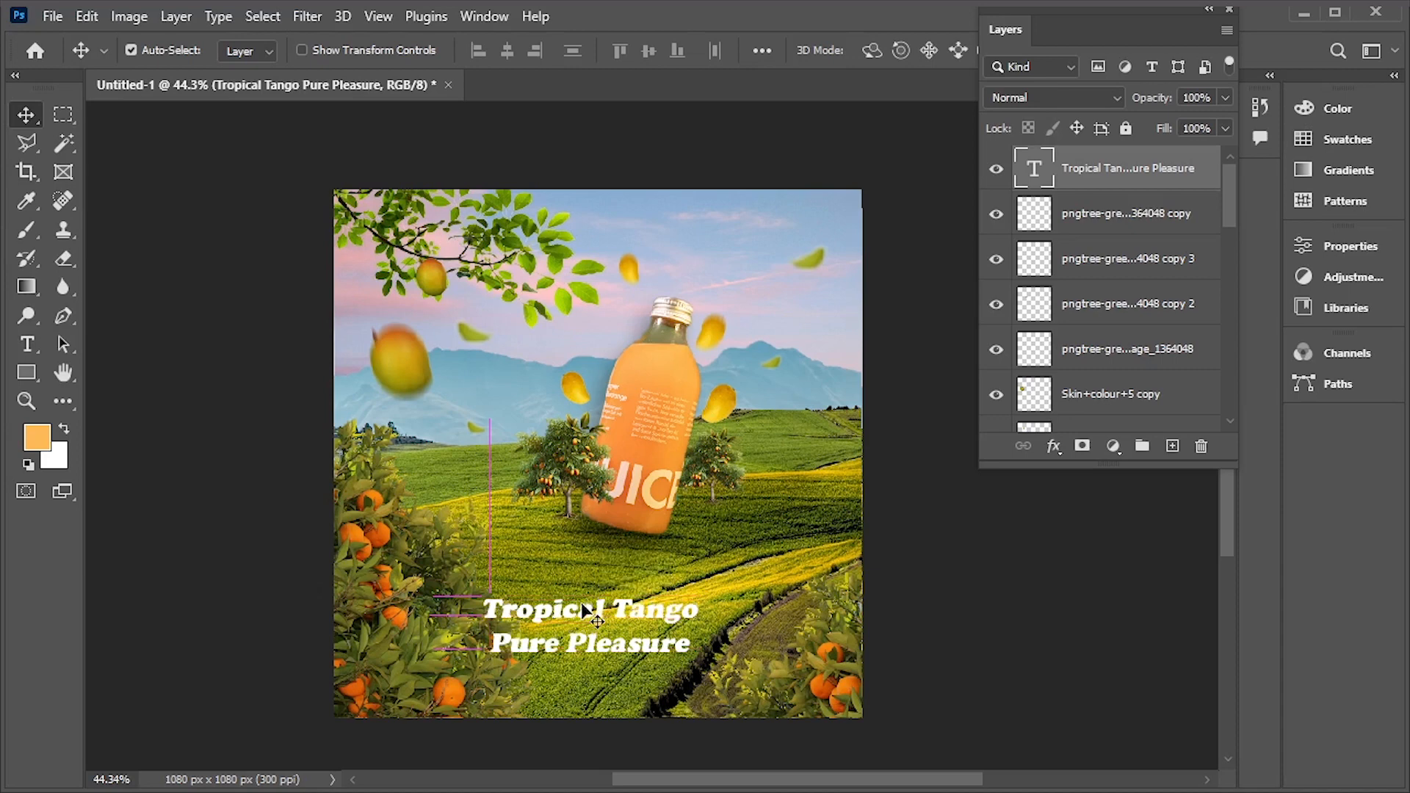
Center the headline horizontally on the full poster canvas and clear the selection
key("ctrl+a")
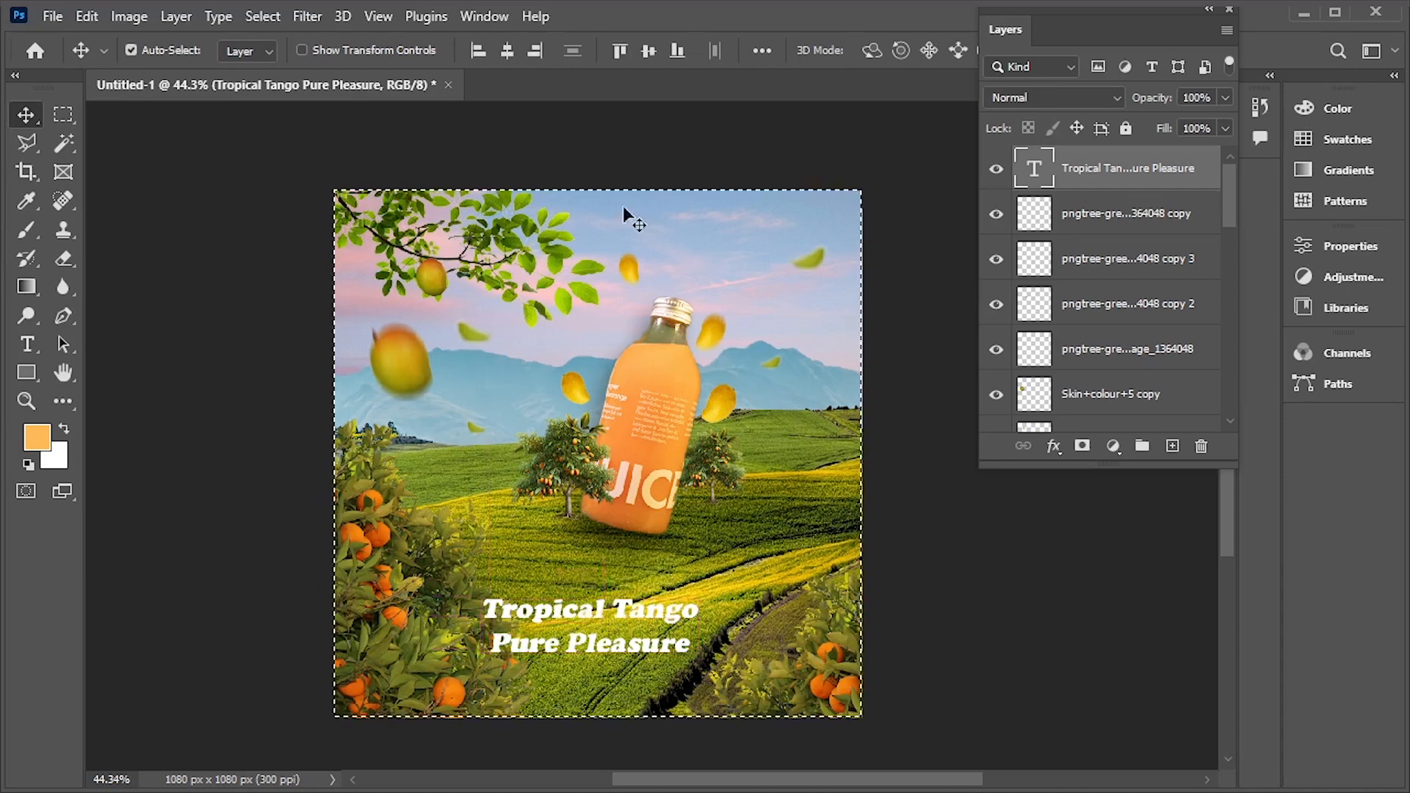
left_click(502, 49)
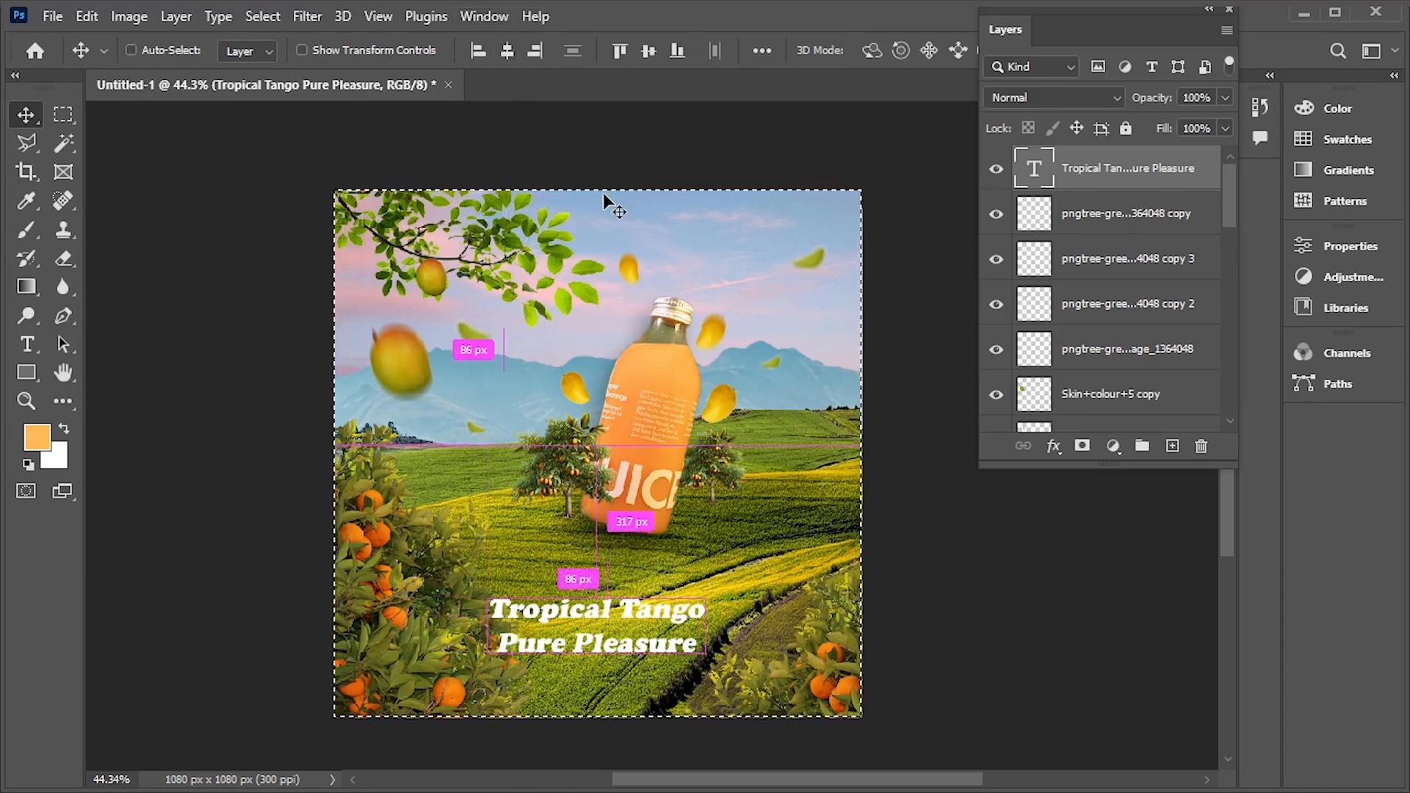
key("ctrl+d")
Add a drop shadow to the headline text with 33% opacity, 7 px distance, 9% spread and 7 px size
left_click(28, 345)
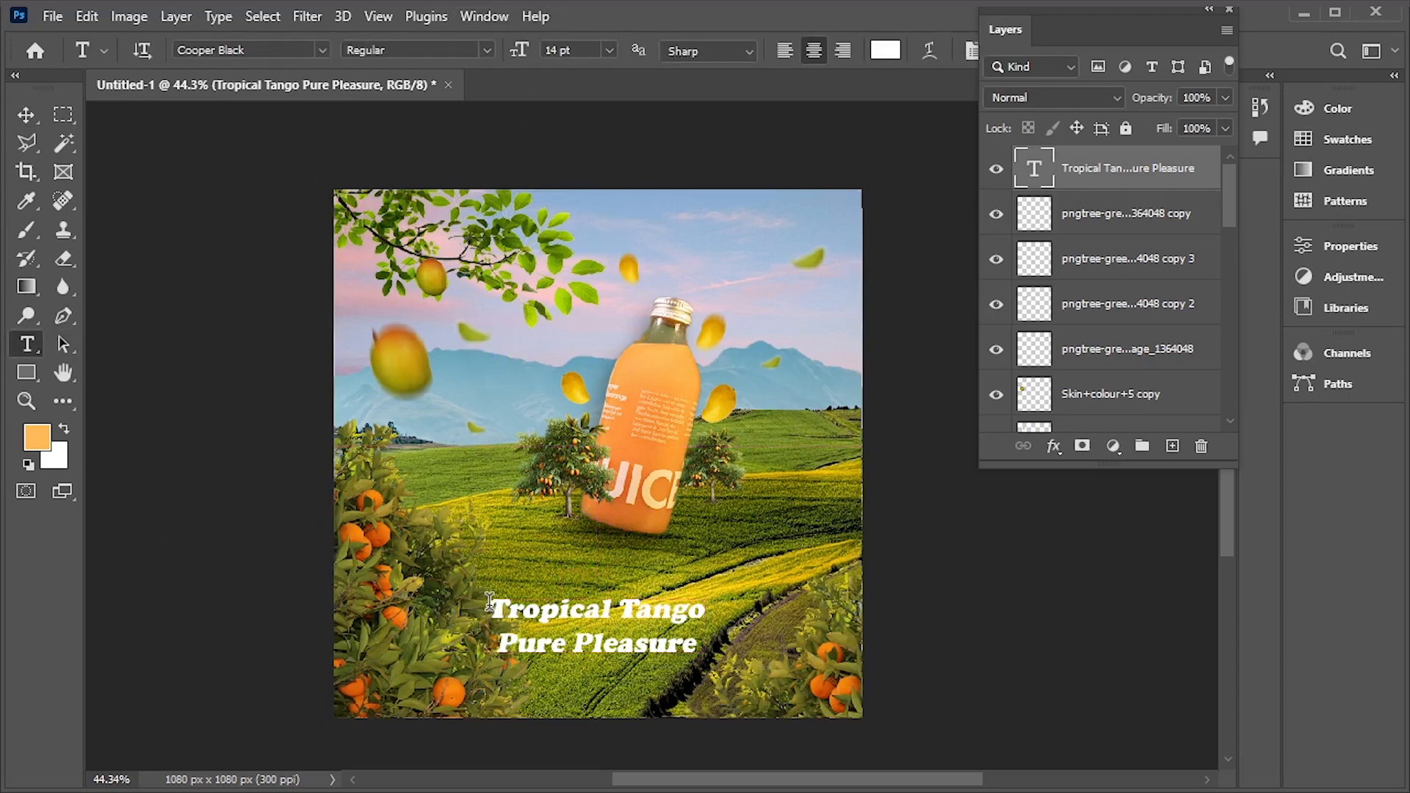
left_click_drag(489, 601, 701, 650)
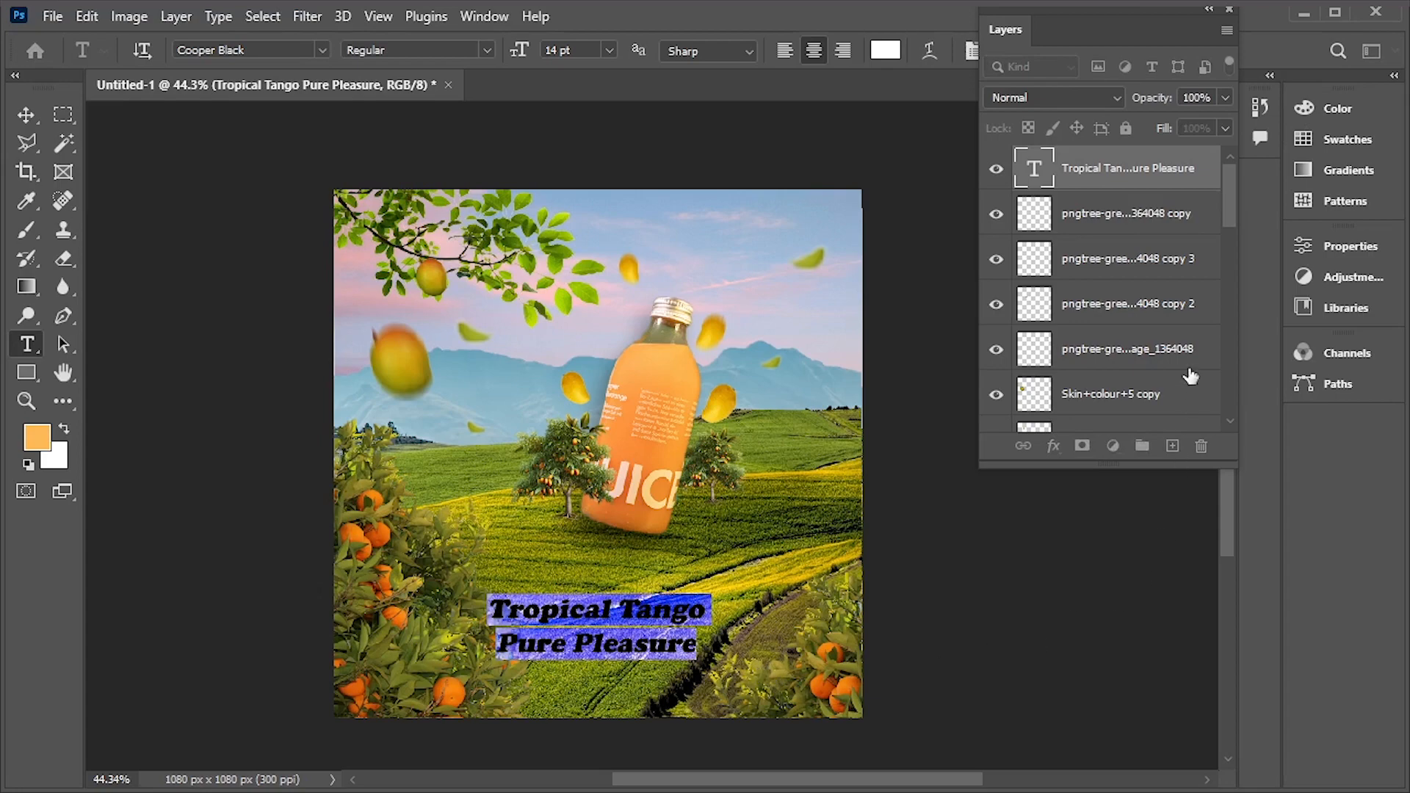
left_click(1136, 175)
right_click(1135, 173)
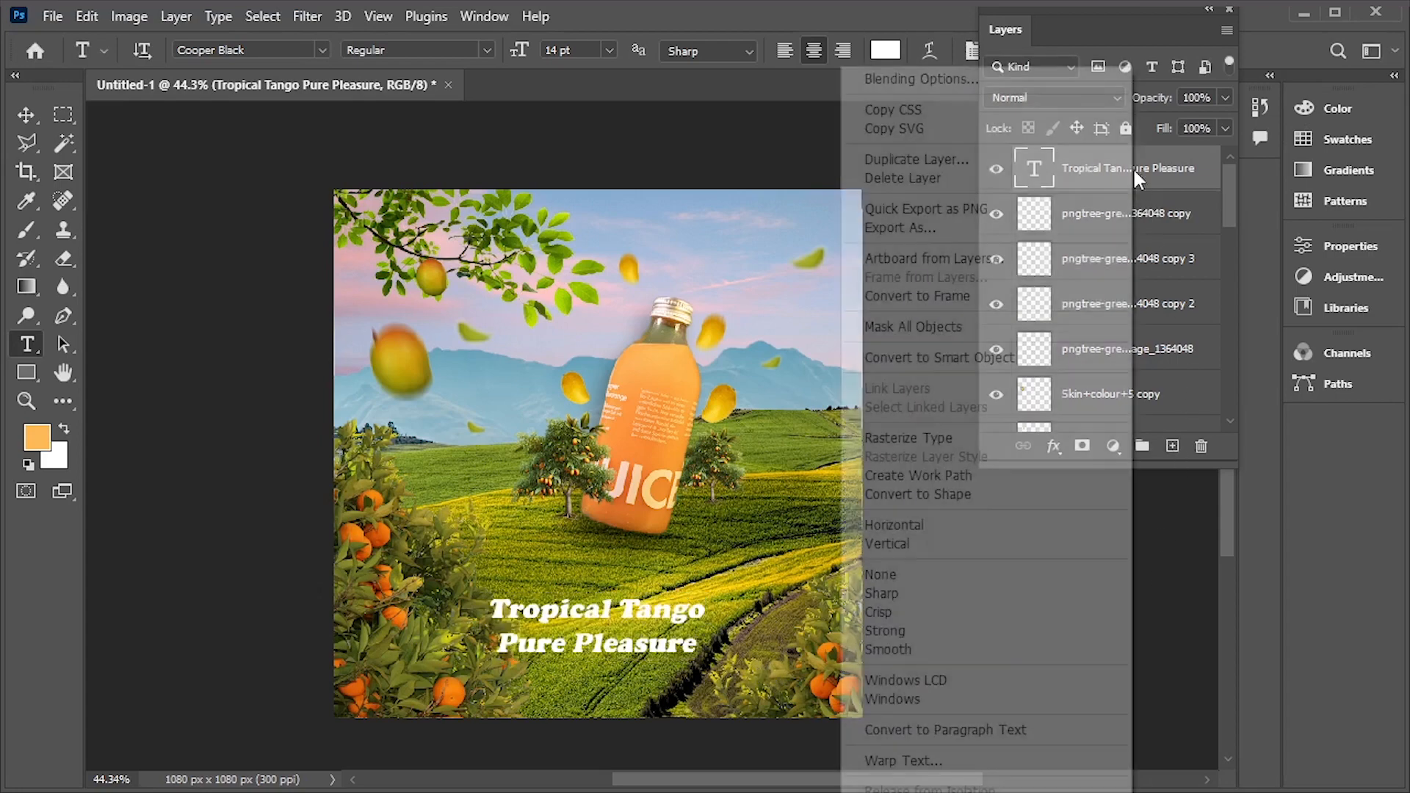
left_click(1000, 81)
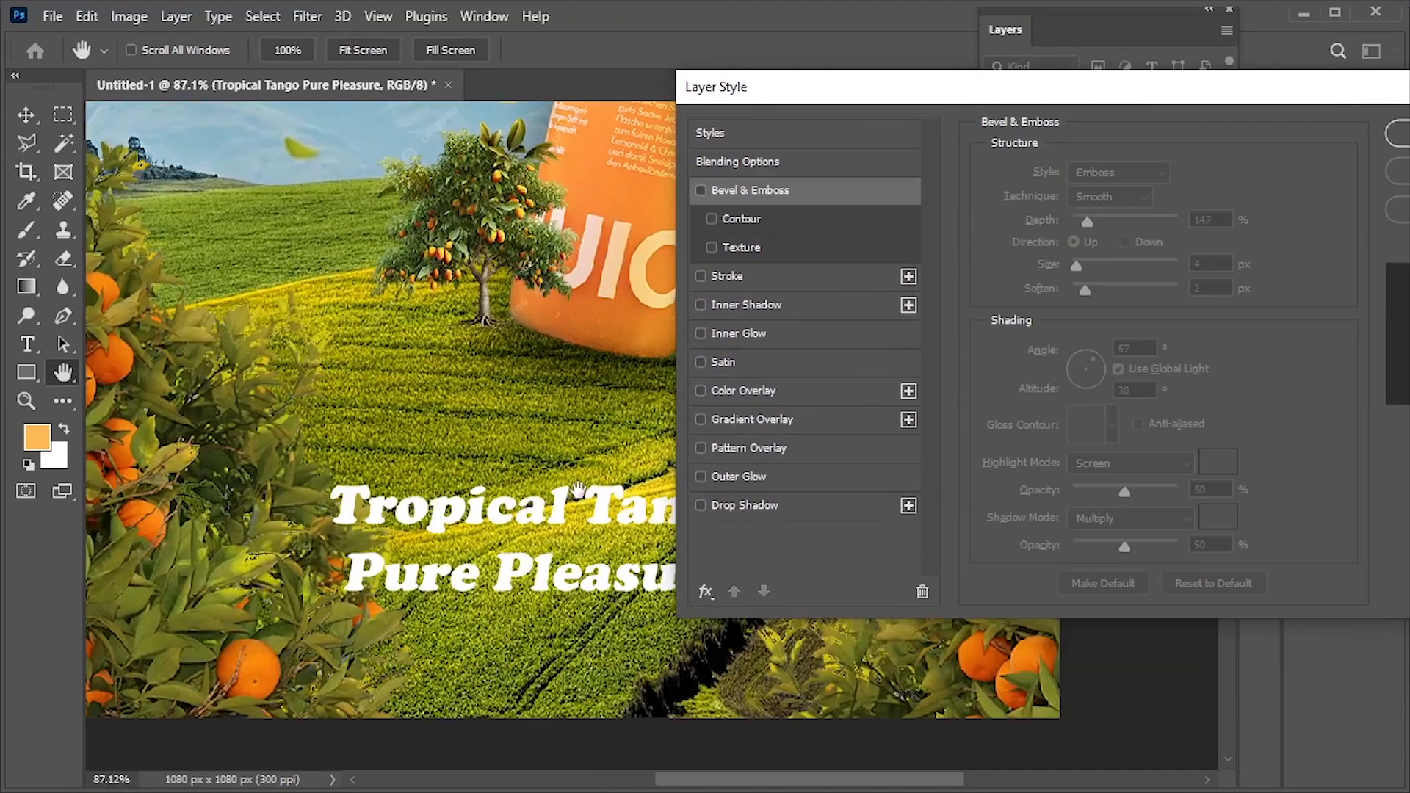
left_click_drag(577, 493, 375, 461)
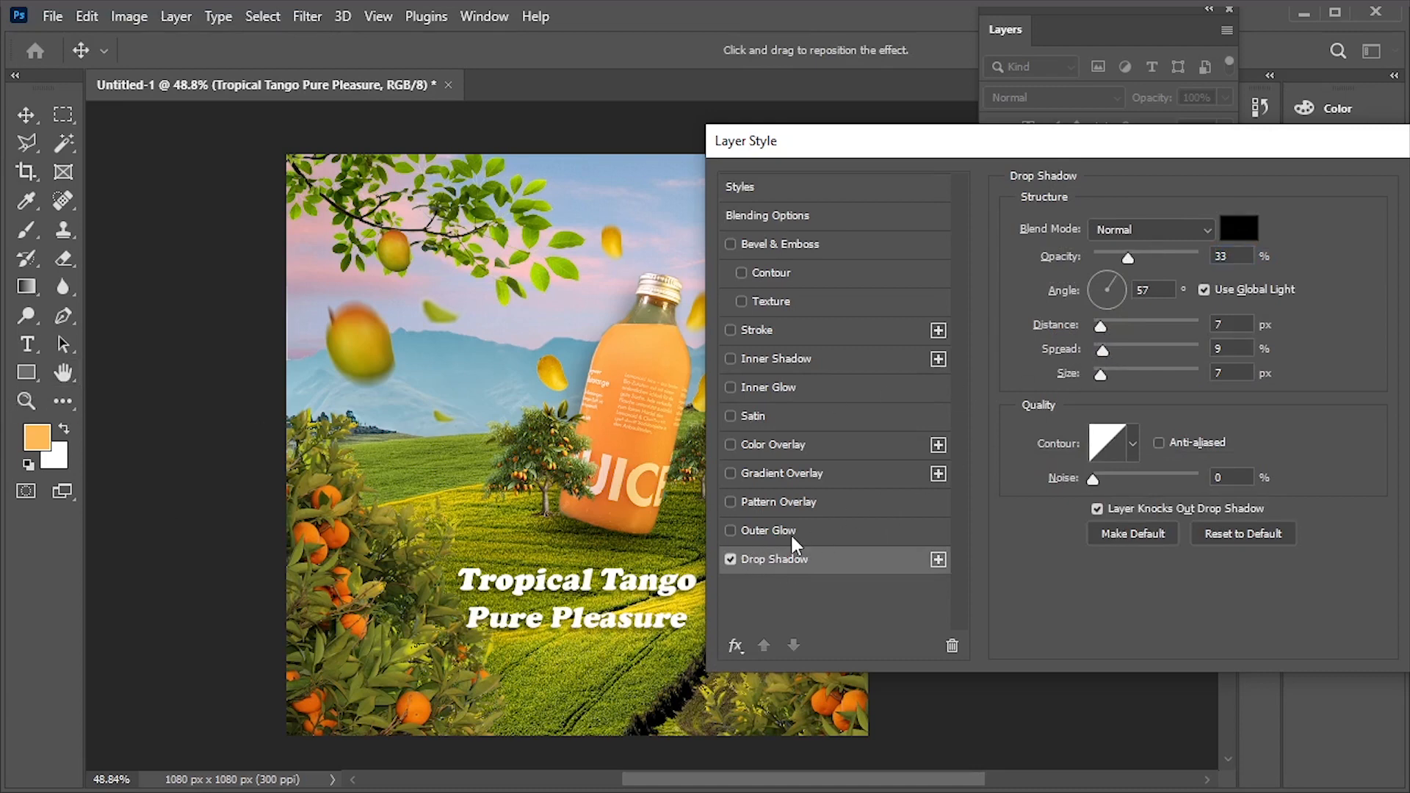
Add a stroke to the headline text and set its color to orange (#e36a28)
left_click(776, 337)
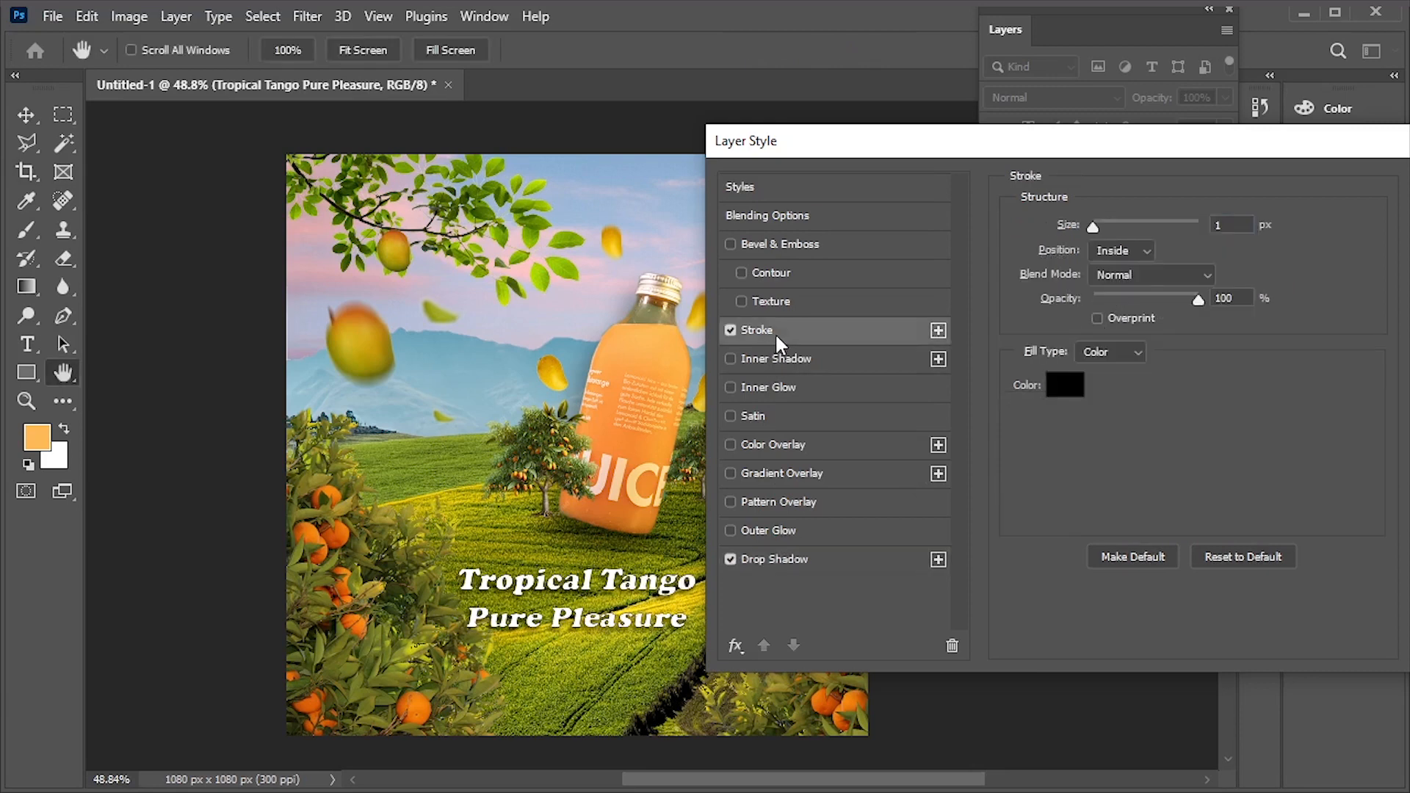
left_click(1065, 396)
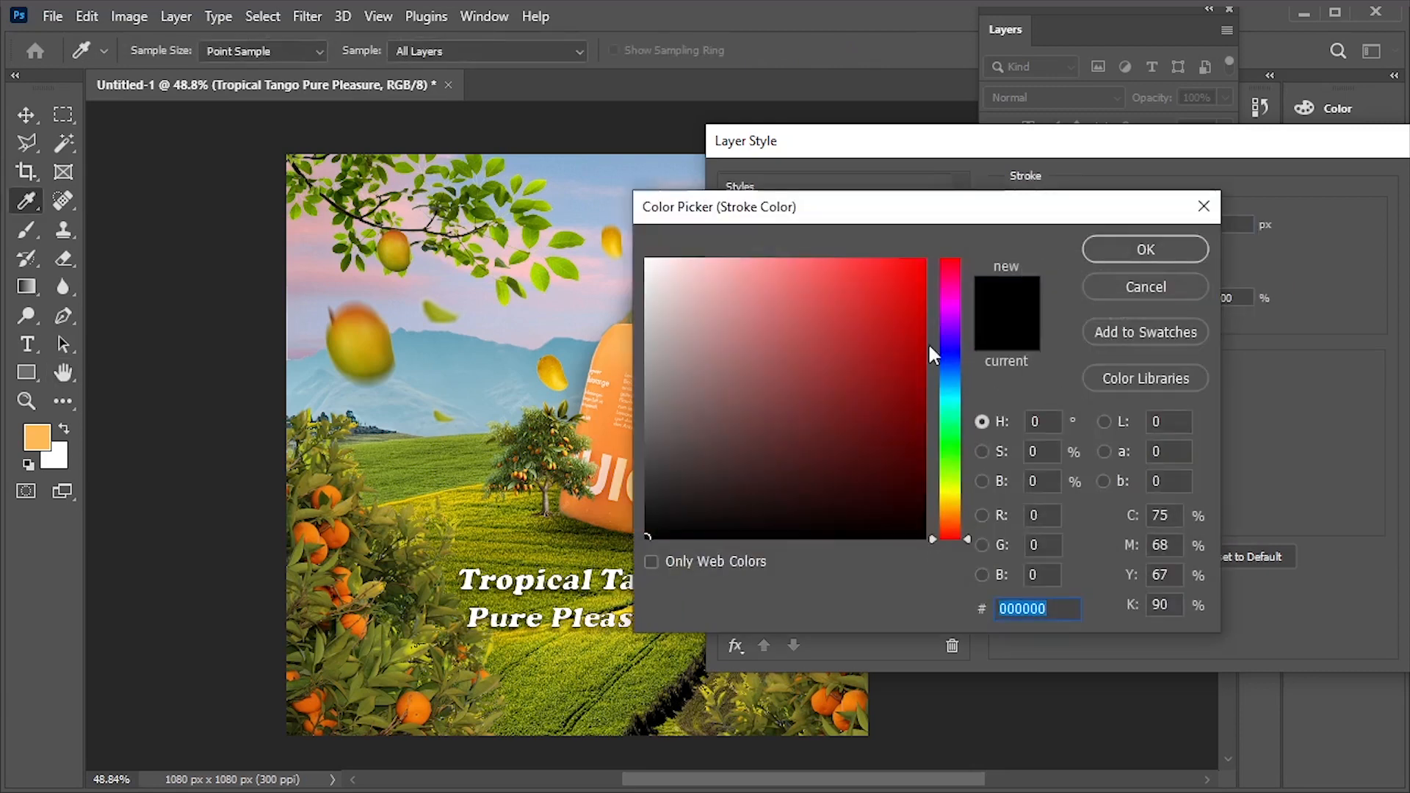
left_click_drag(899, 208, 1011, 263)
left_click_drag(1058, 541, 1056, 574)
mouse_move(1026, 494)
left_mouse_down()
mouse_move(1015, 351)
mouse_move(986, 337)
left_mouse_up()
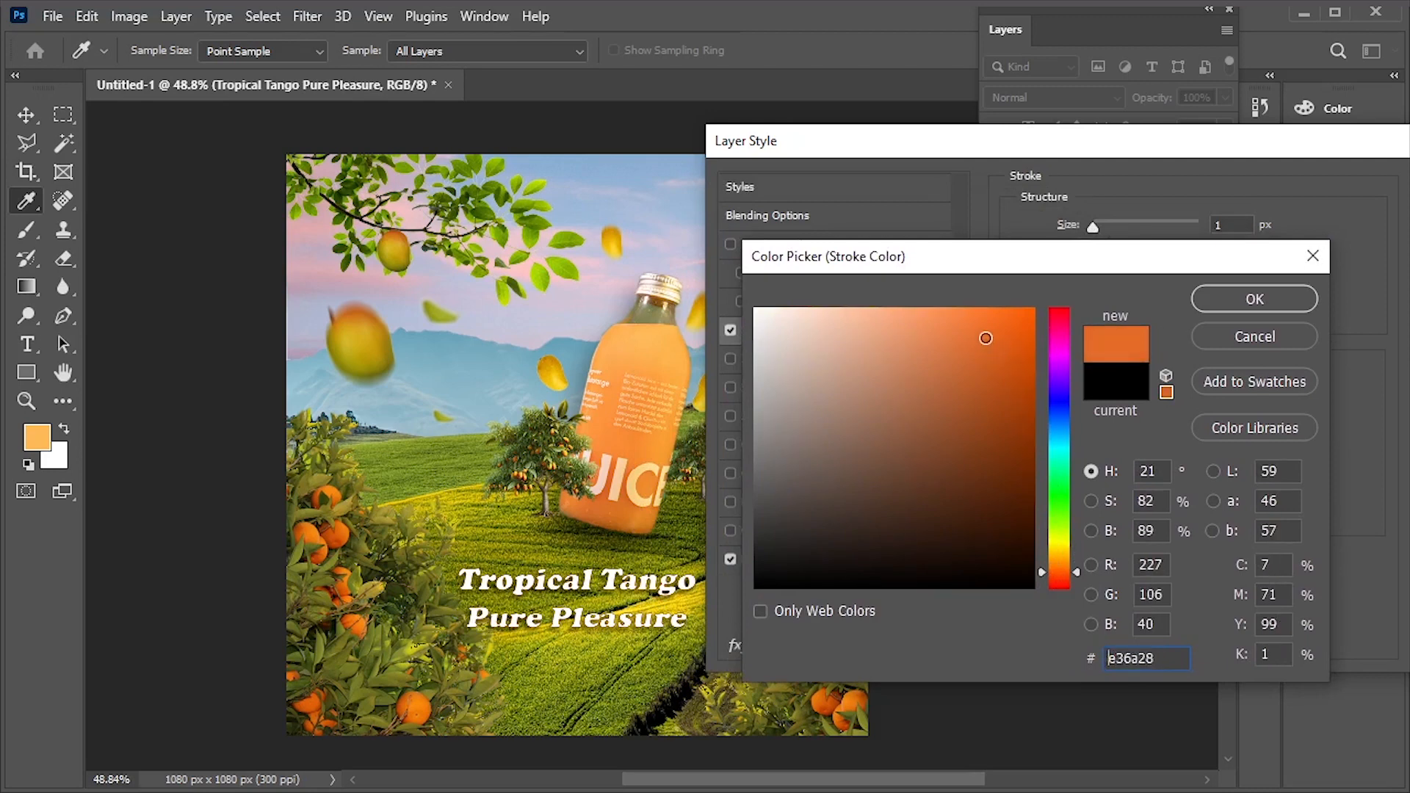
left_click(1241, 297)
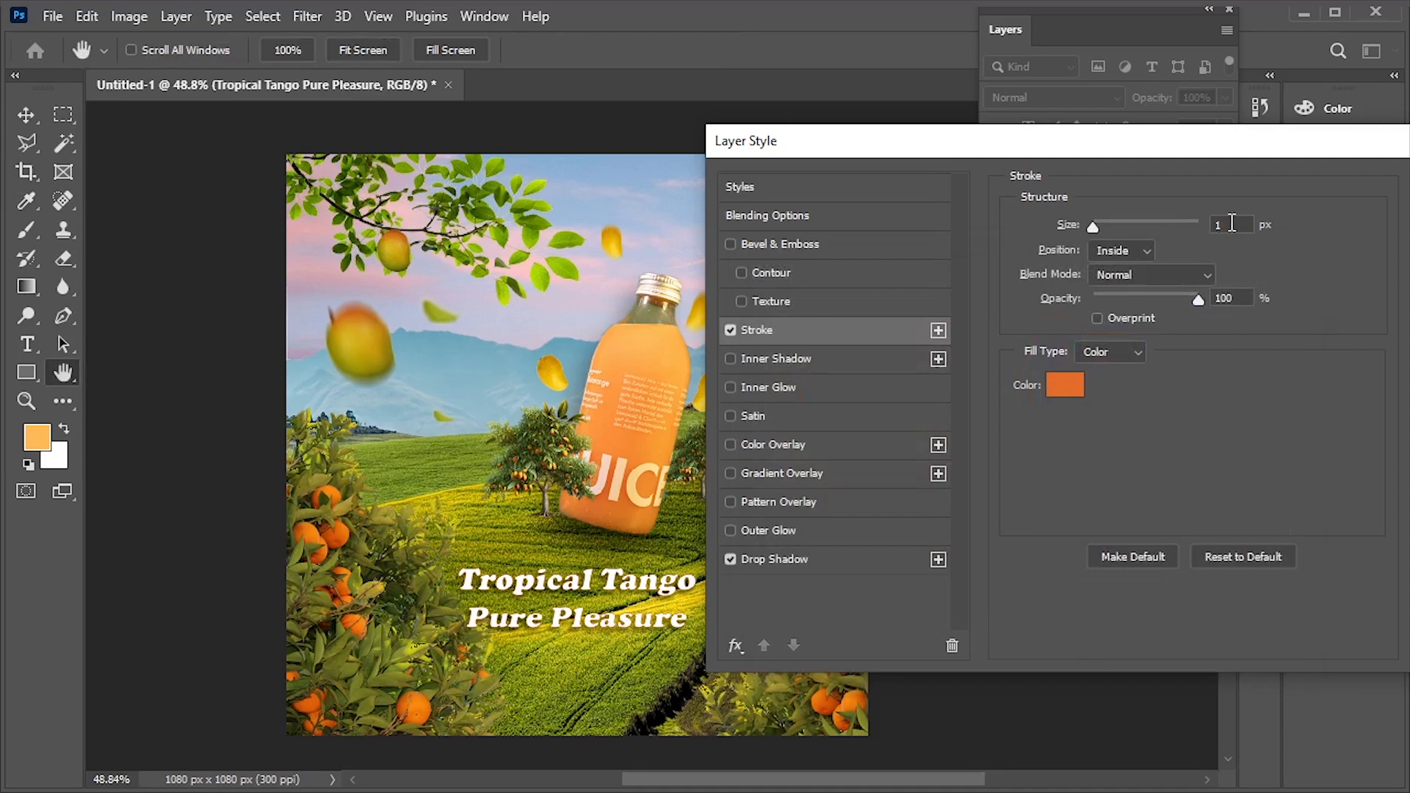
Set the headline's stroke to 4 px with the position Outside and apply the layer style
key("Up")
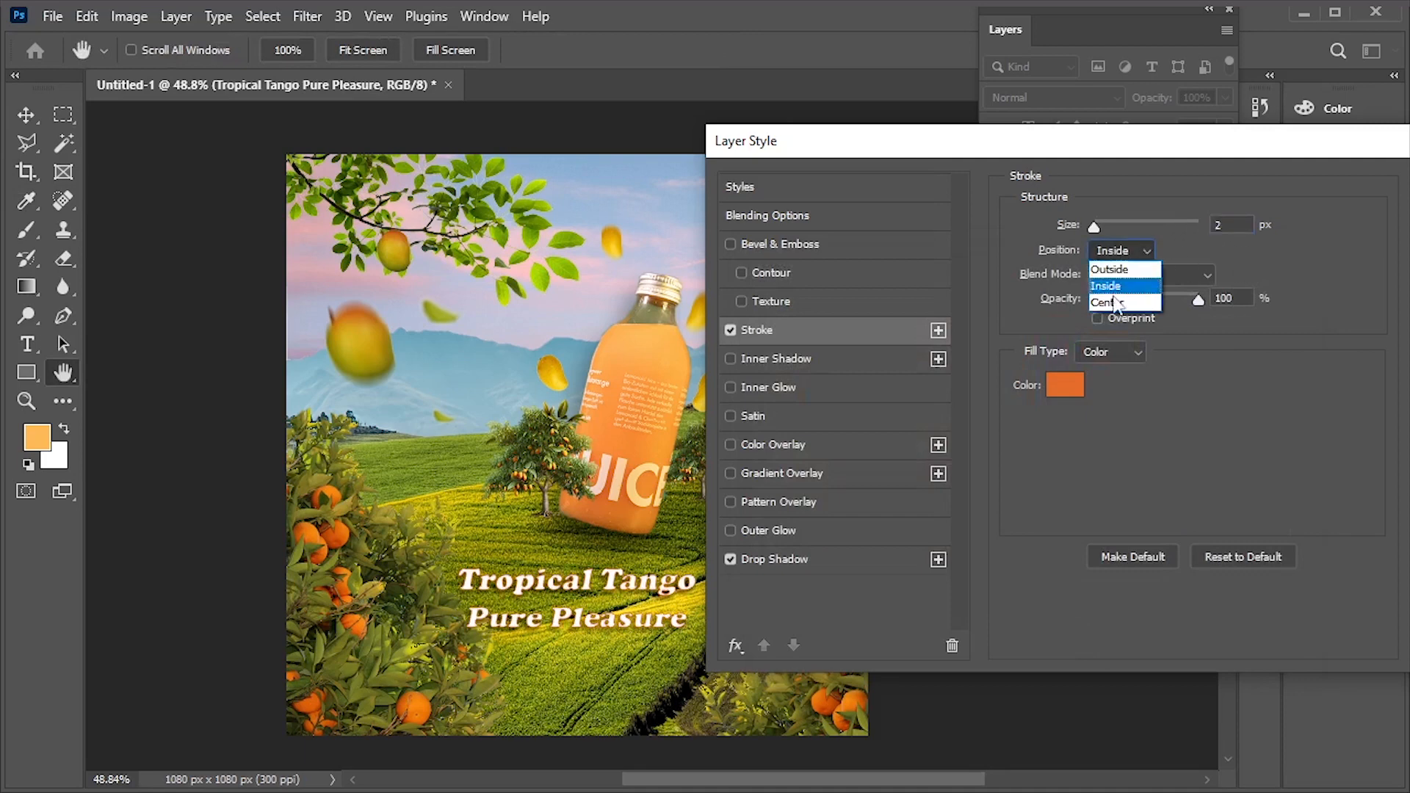
left_click(1109, 266)
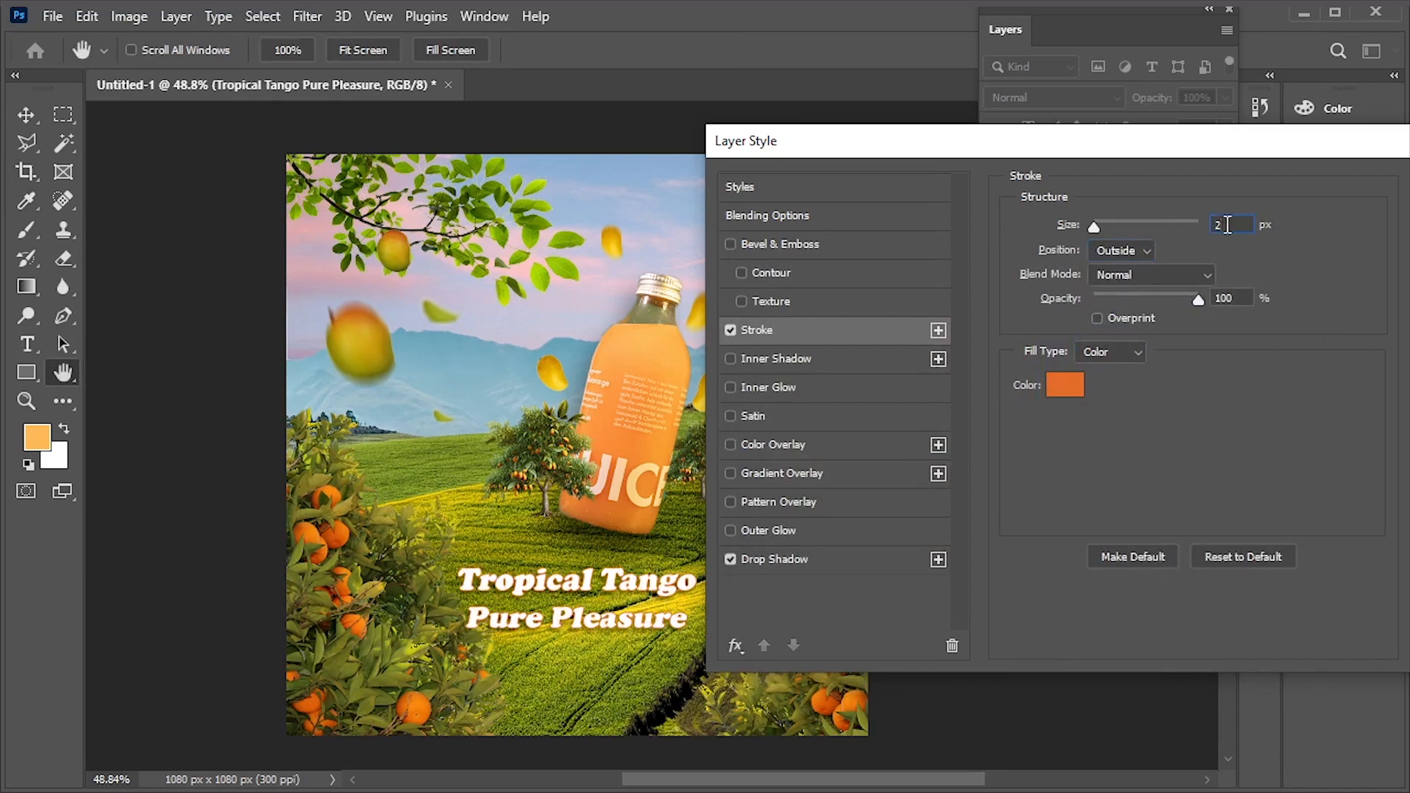
key("Up")
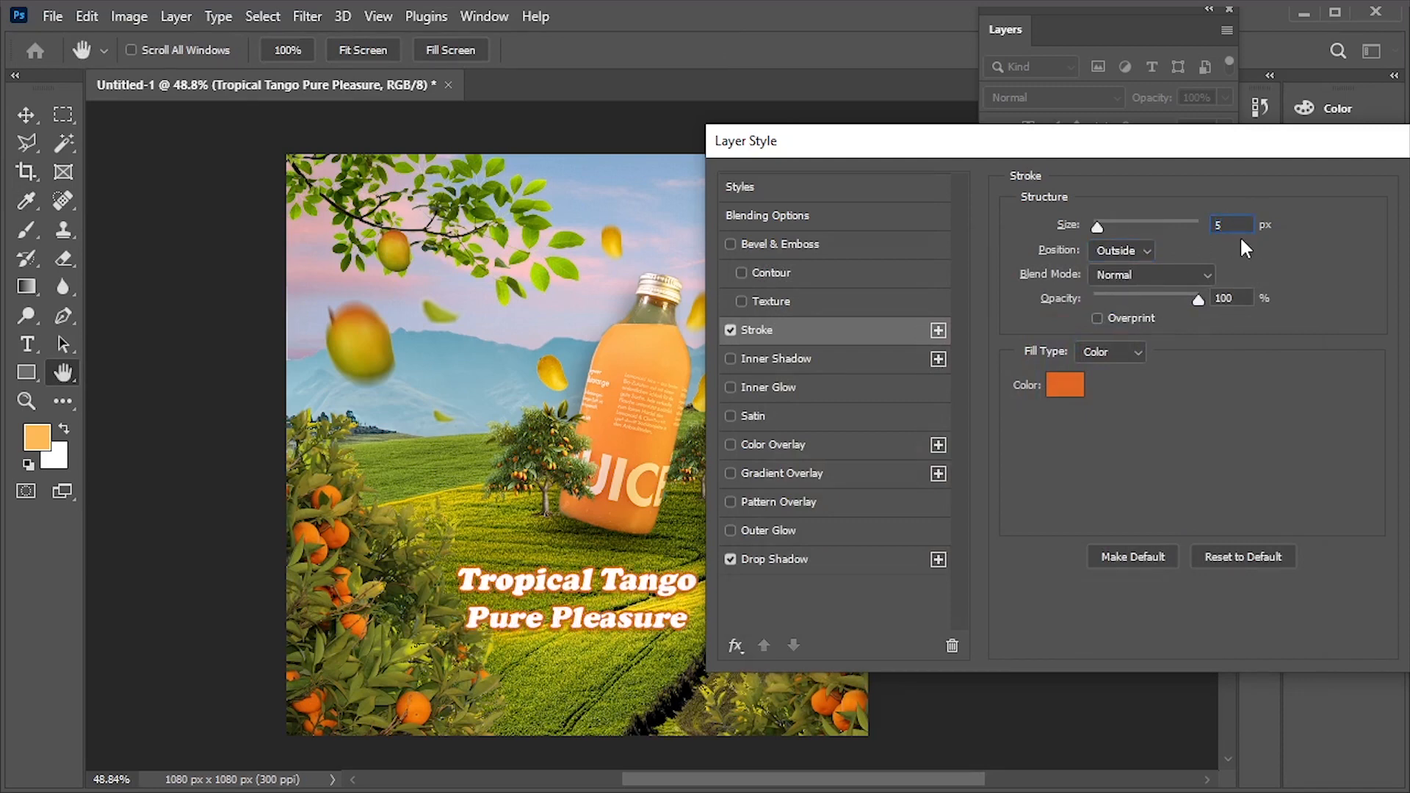
key("Down")
mouse_move(1131, 150)
left_mouse_down()
mouse_move(1116, 140)
mouse_move(963, 156)
left_mouse_up()
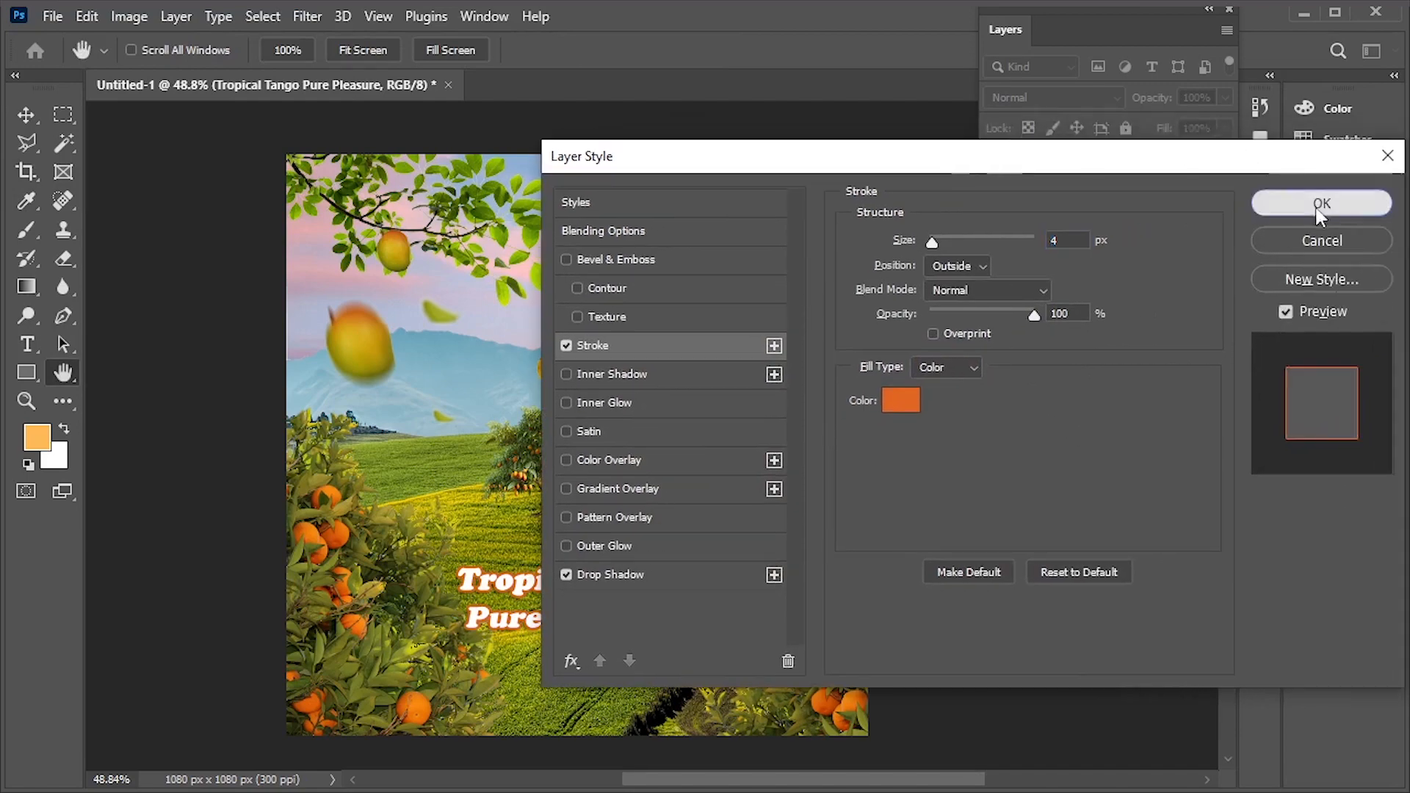
left_click(1366, 200)
Select both headline lines and reduce their leading so the two lines sit closer together
scroll(587, 615, "up", 5)
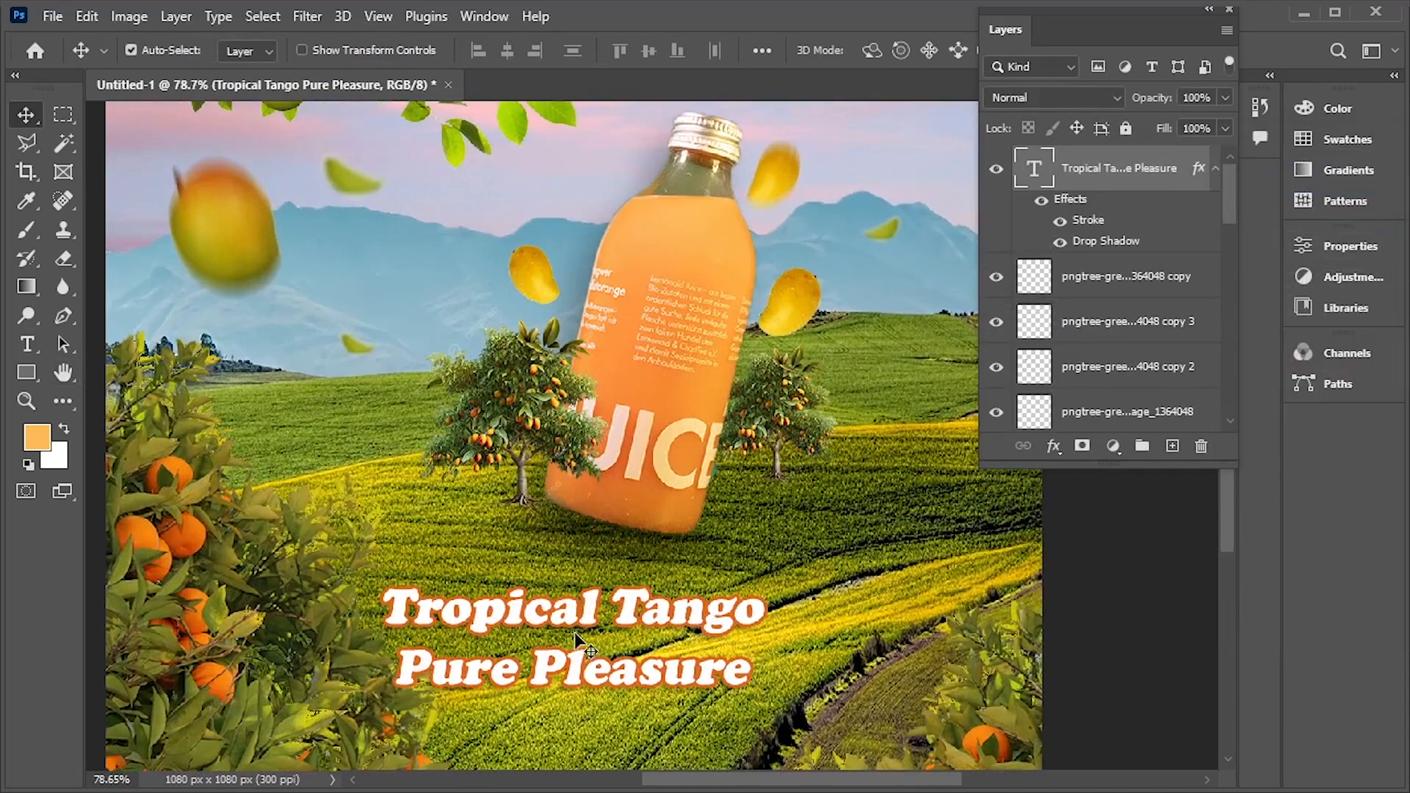
scroll(576, 635, "down", 2)
left_click(27, 344)
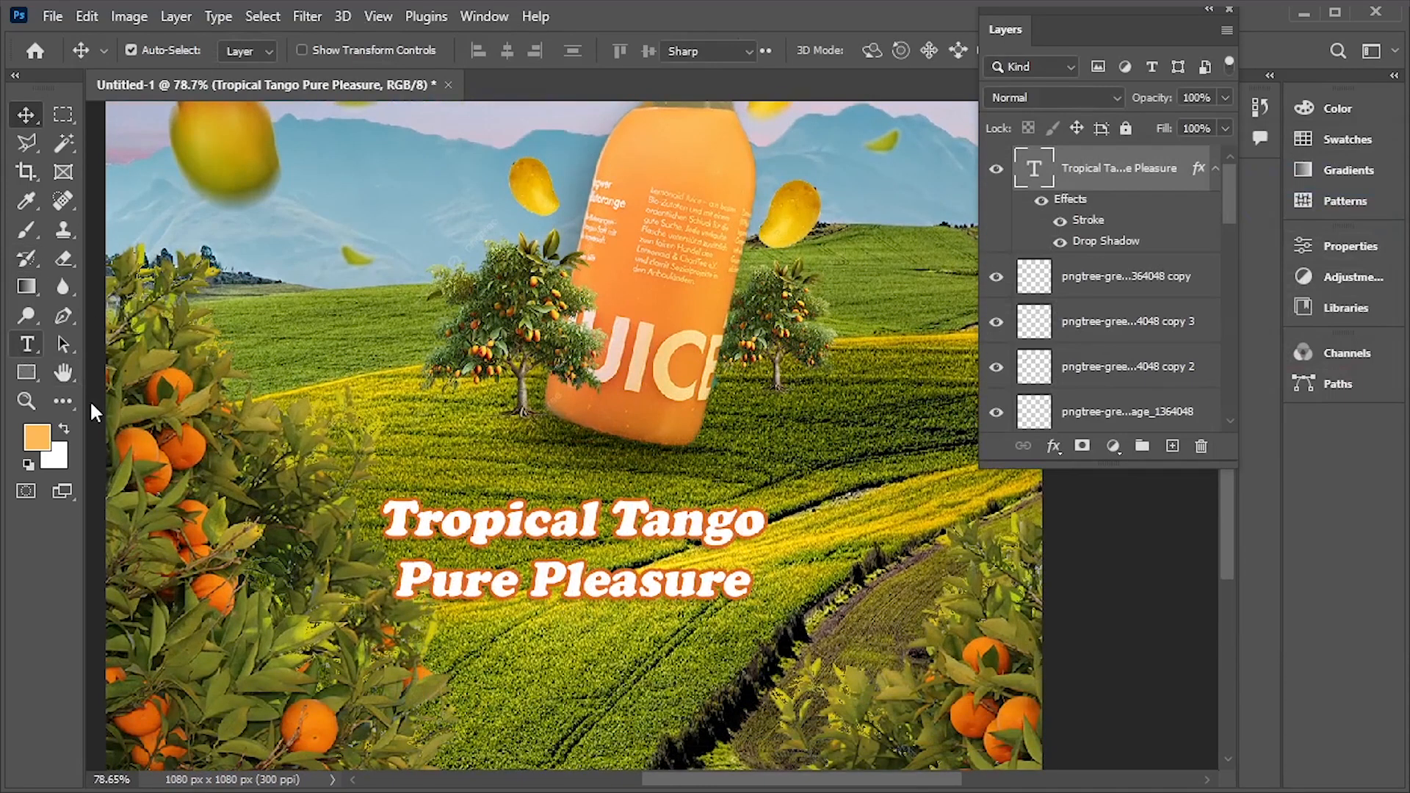
left_click_drag(381, 509, 784, 593)
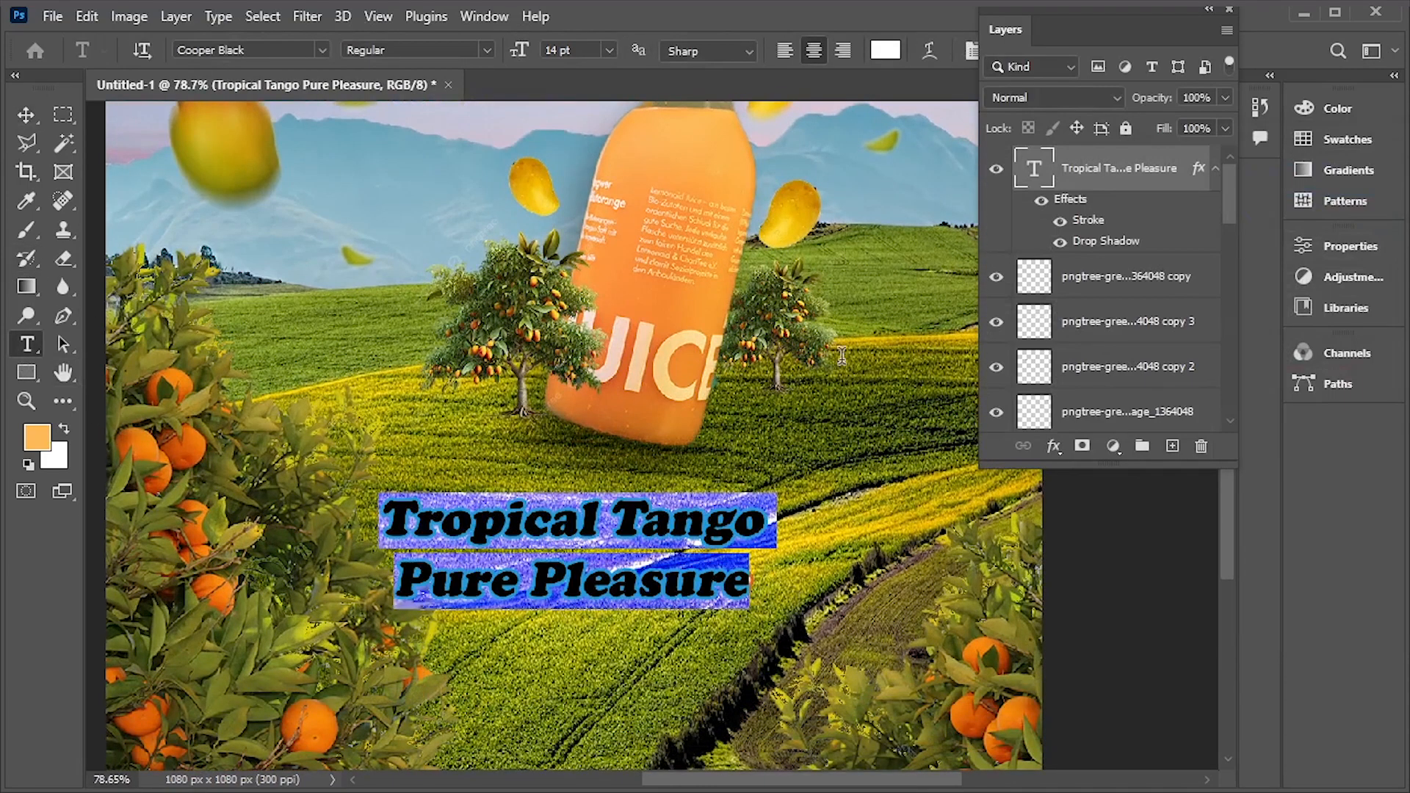
left_click(483, 17)
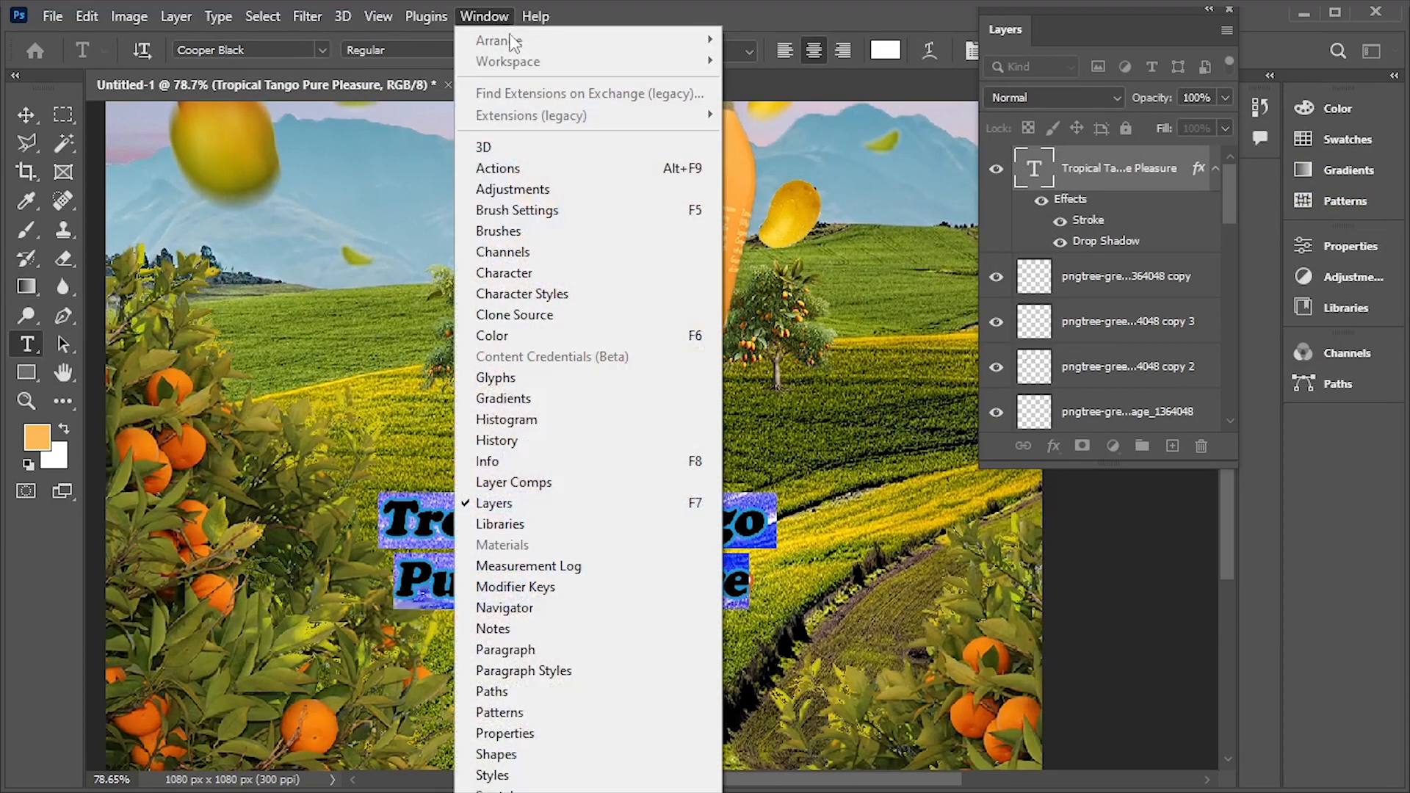
left_click(574, 274)
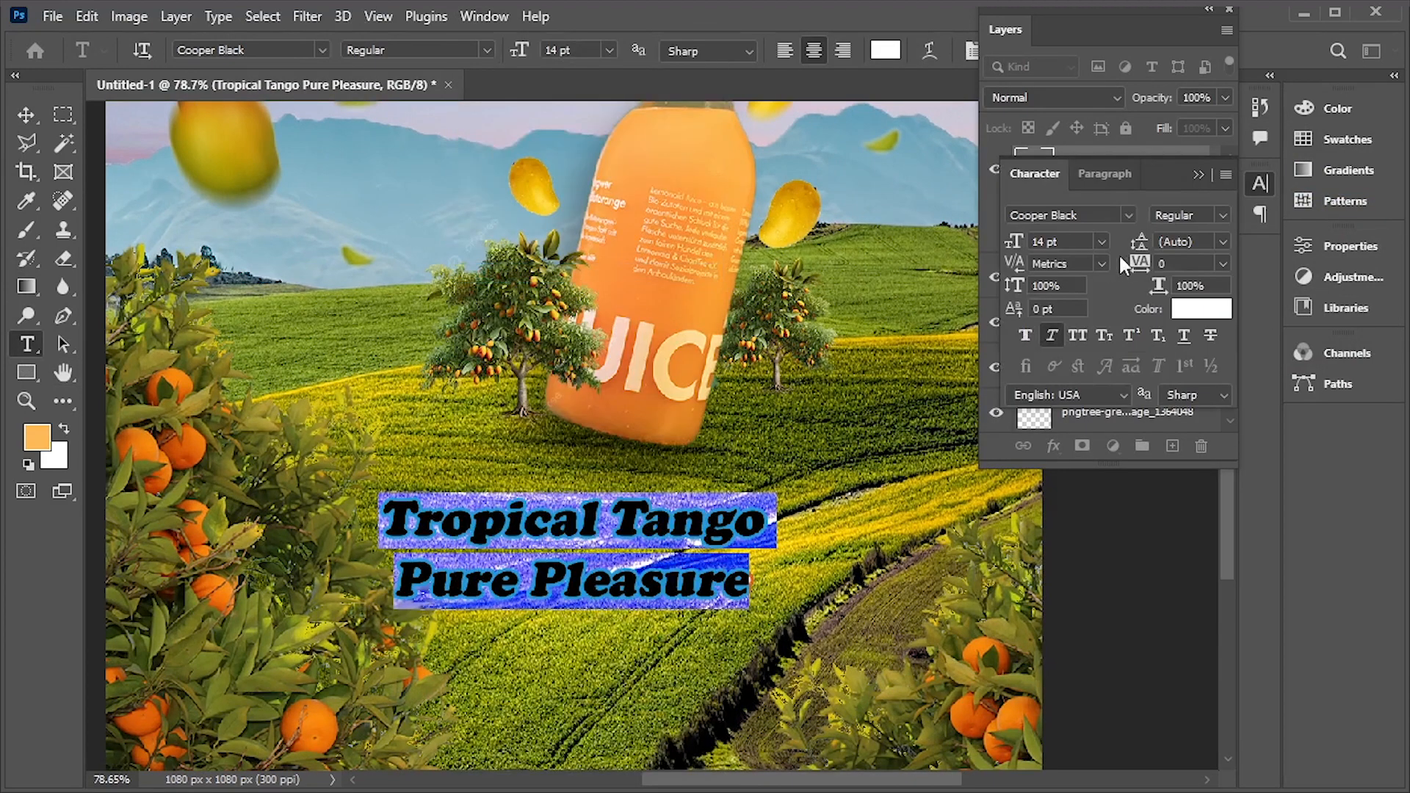
left_click(1223, 242)
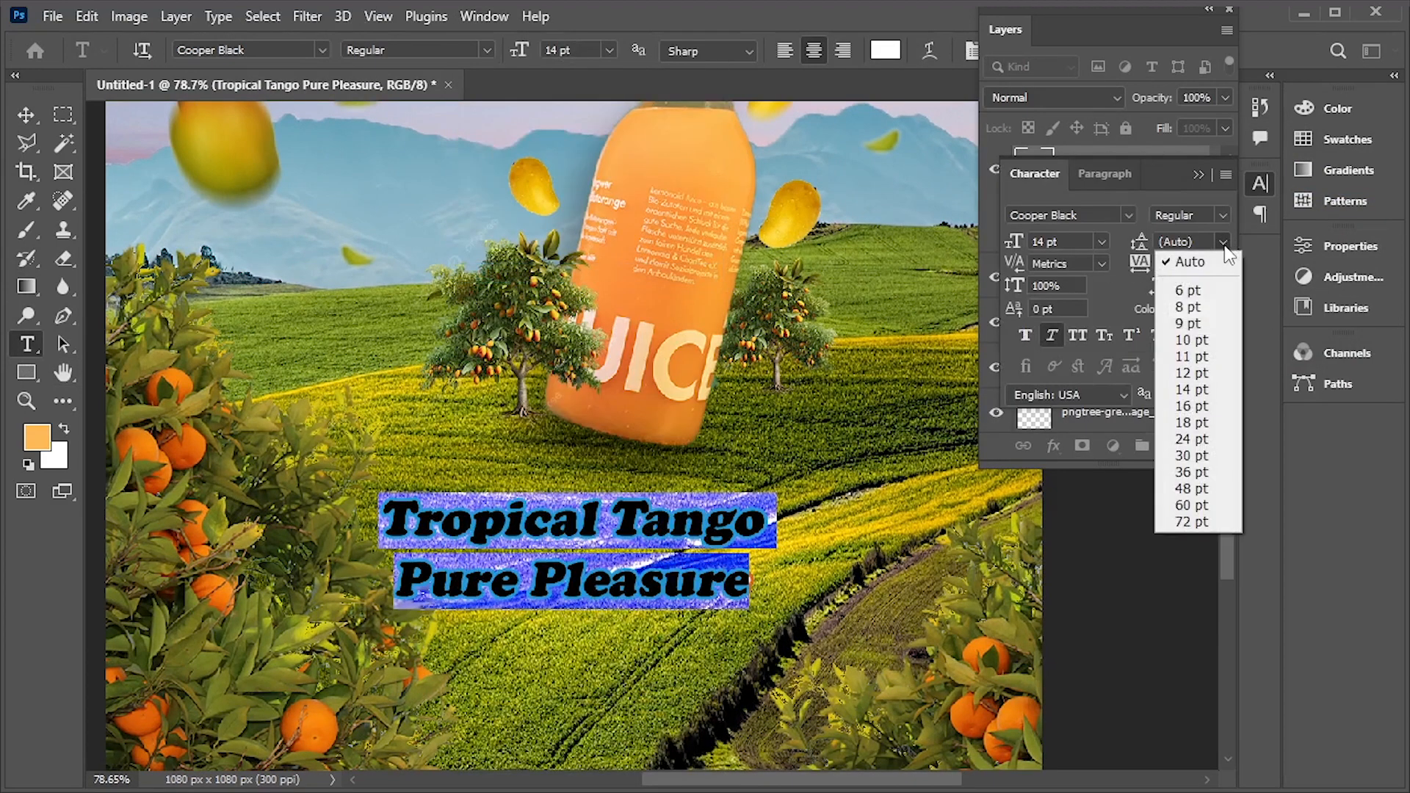
left_click(1193, 262)
left_click(1143, 247)
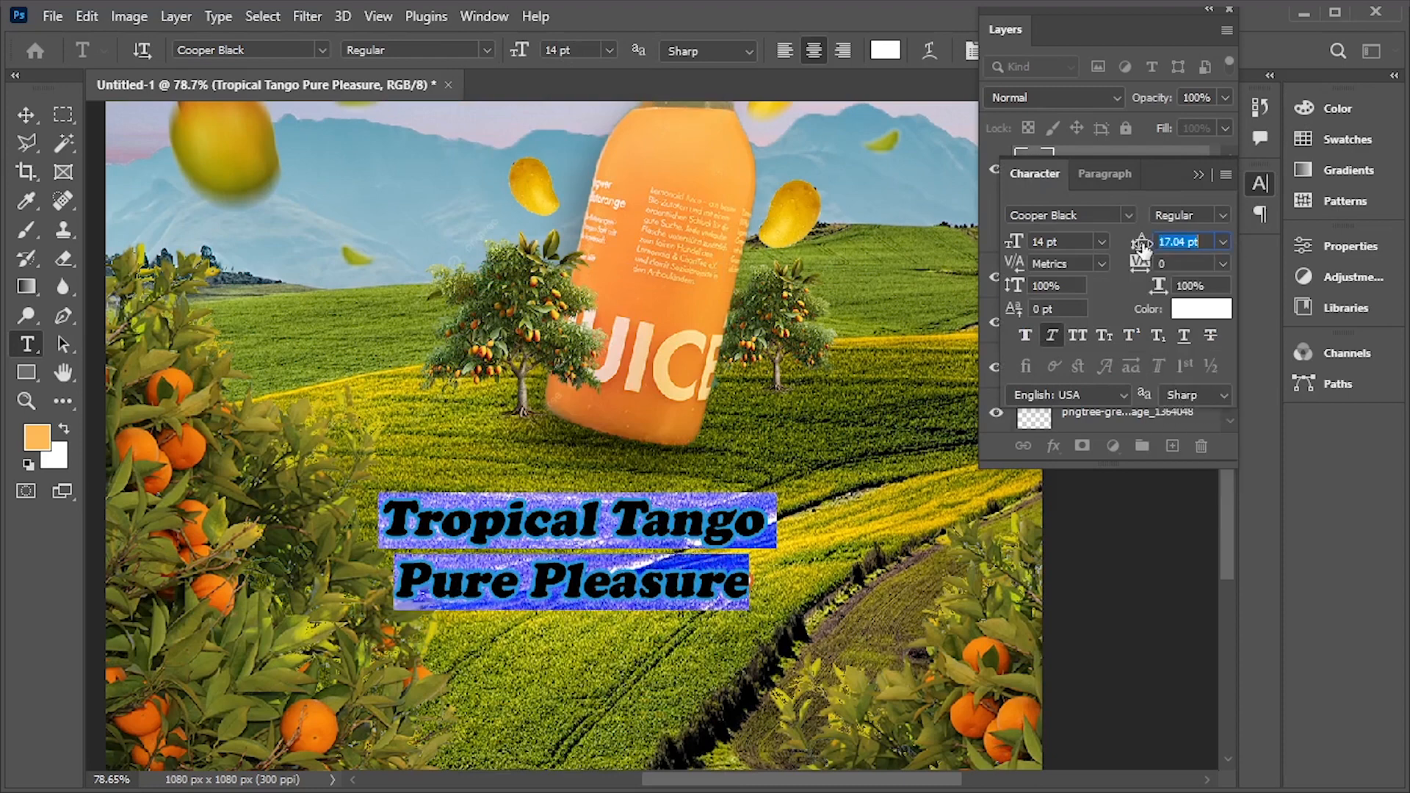
left_click_drag(1143, 247, 1140, 259)
left_click(26, 114)
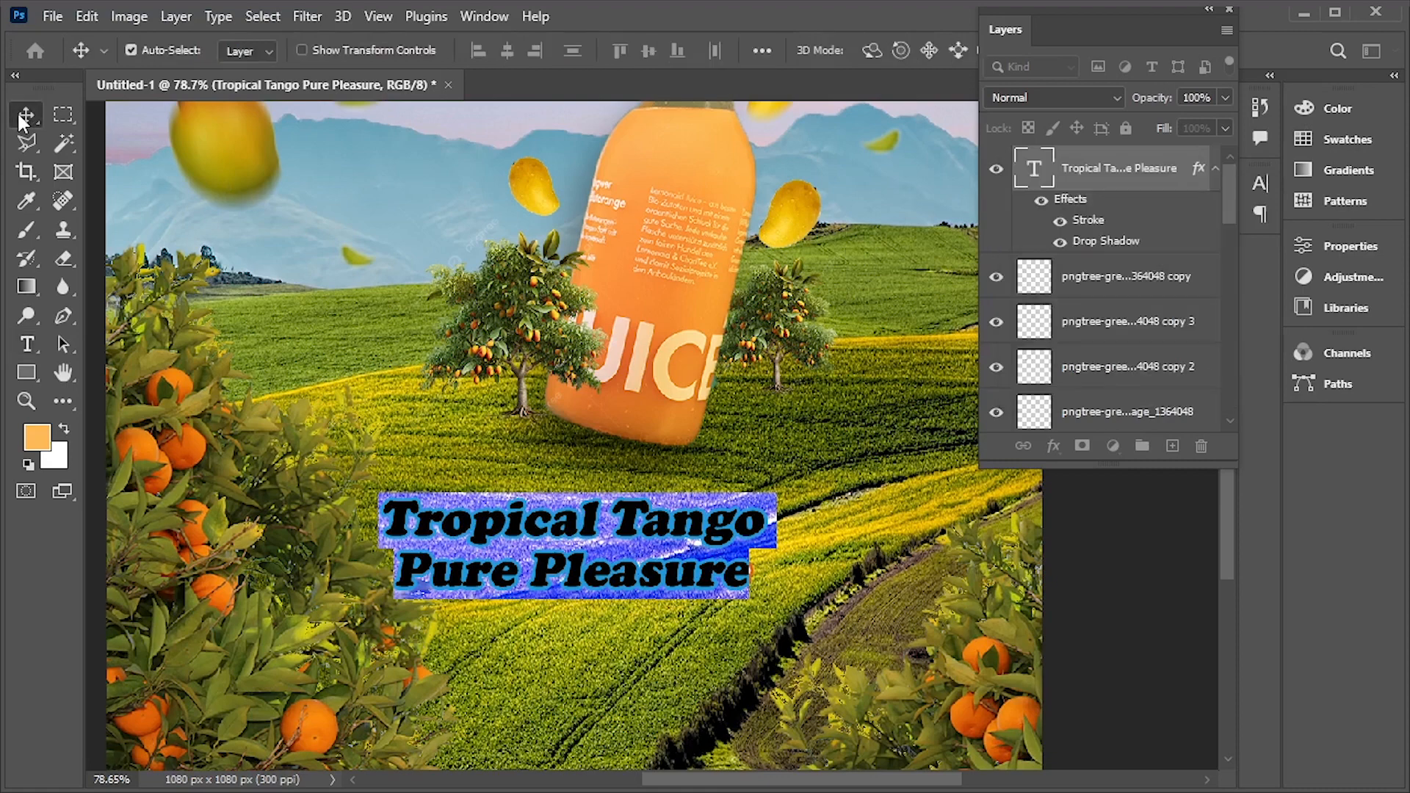
Clear the canvas selection and scale the headline down slightly around its center
scroll(773, 593, "down", 3)
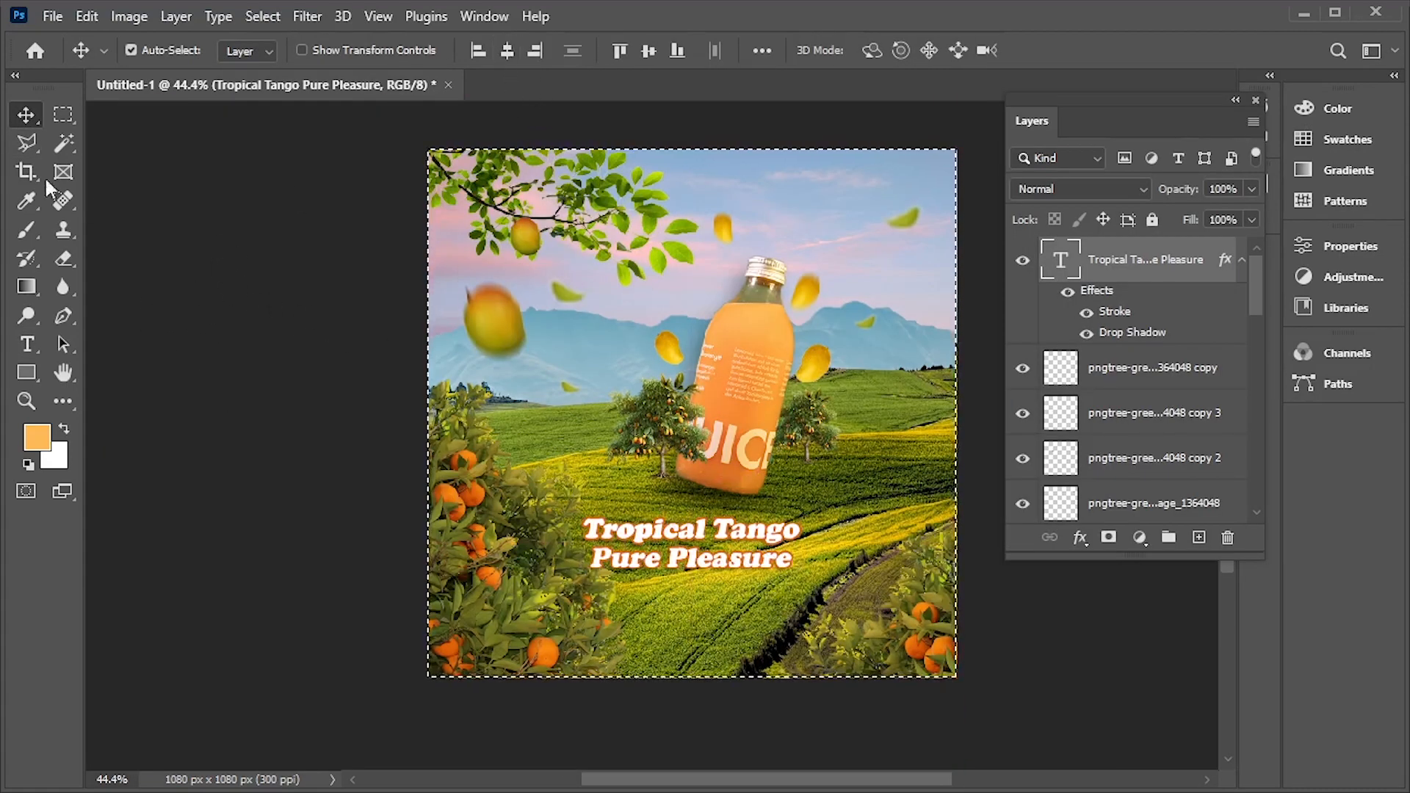
key("ctrl+d")
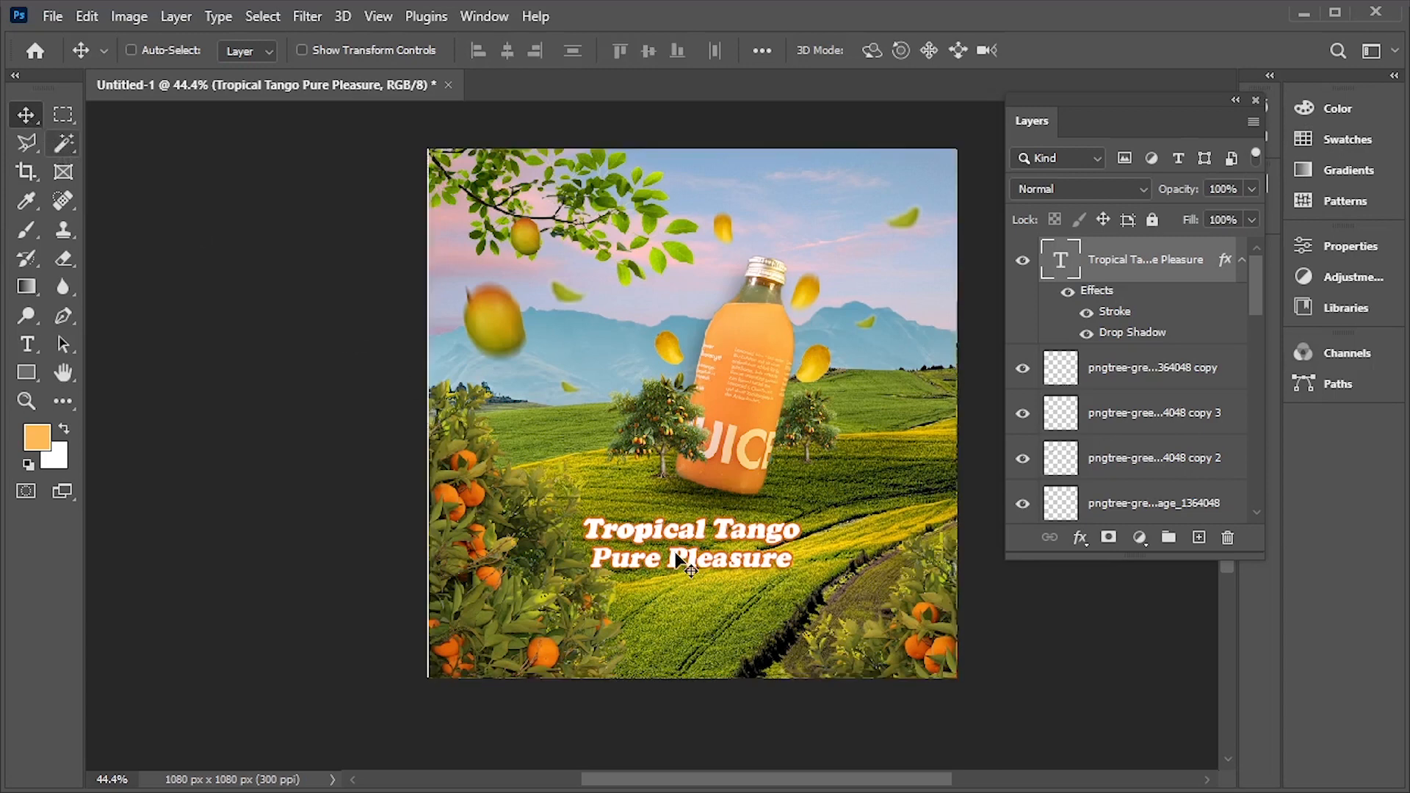
key("ctrl+t")
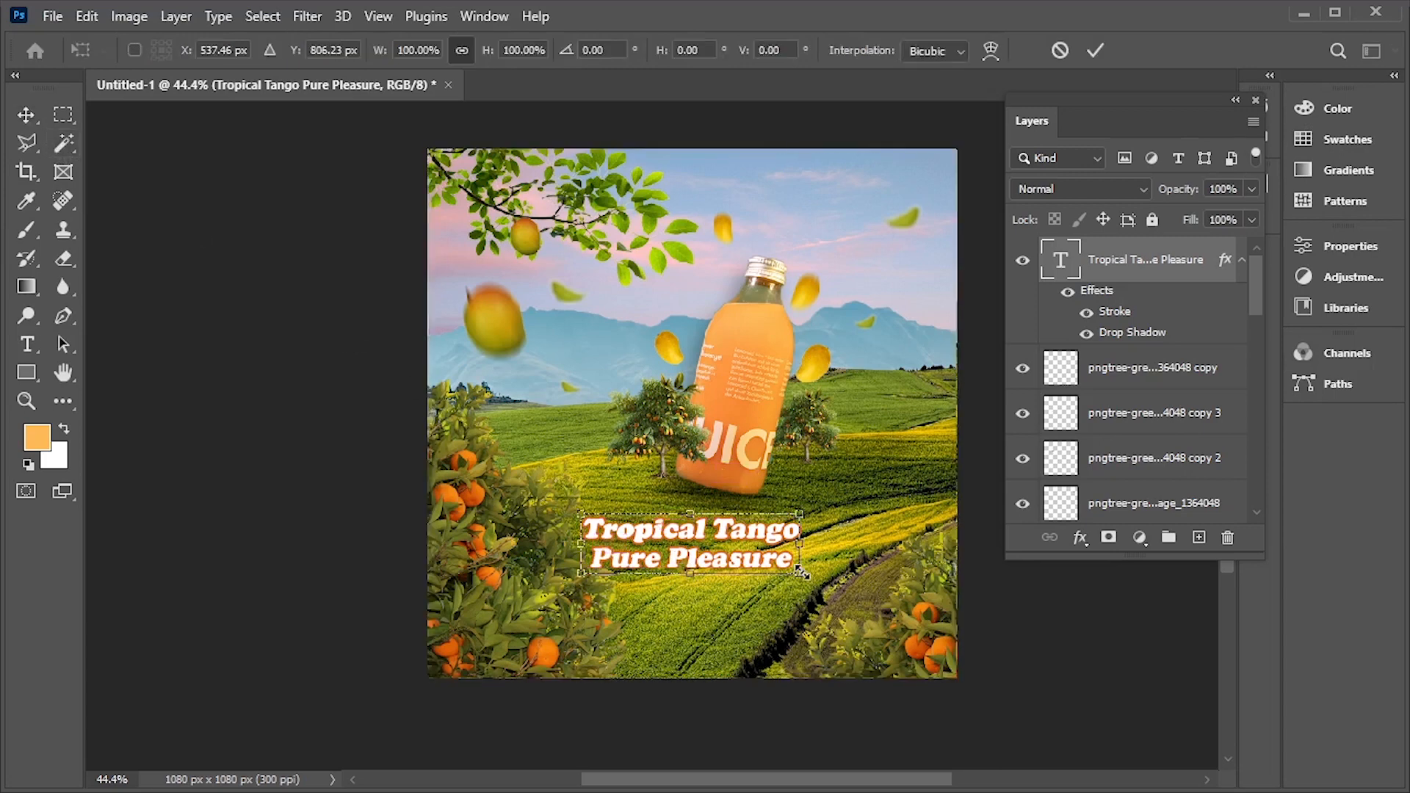
left_click_drag(799, 569, 785, 560)
key("Return")
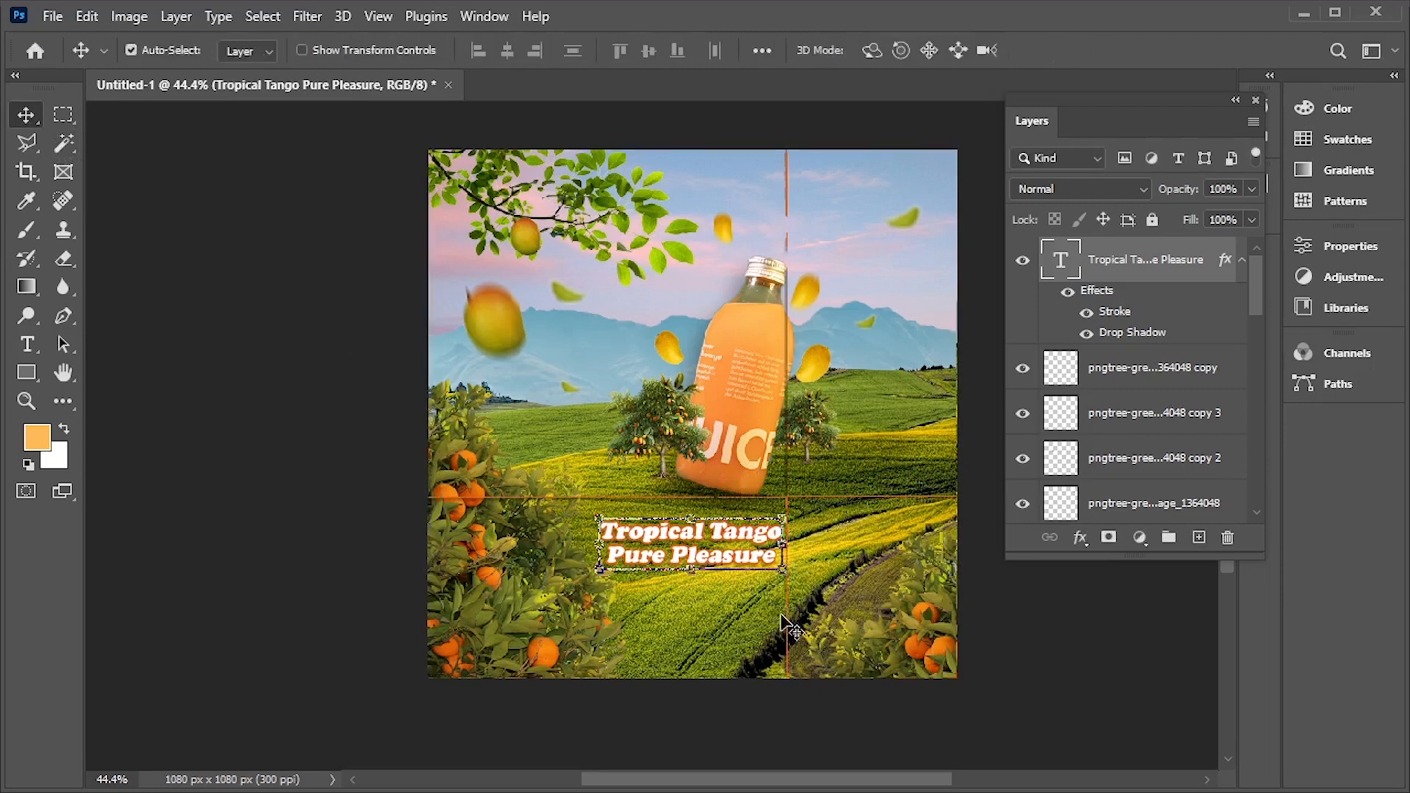
Hide the Layers panel and copy the upper-right leaf and the mango beside the bottle's neck to the poster's right edge, near the hill line
scroll(933, 467, "up", 1)
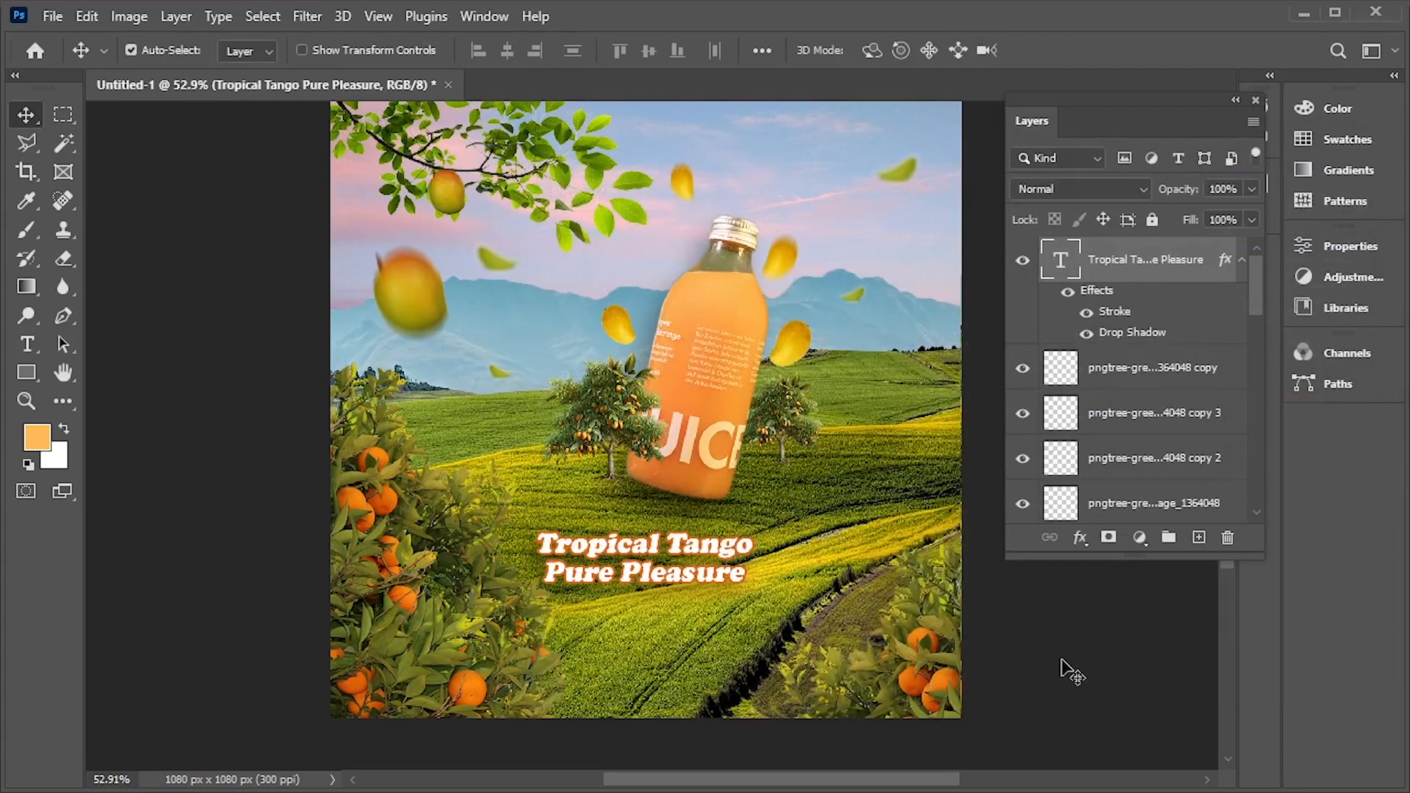
scroll(1066, 671, "up", 1)
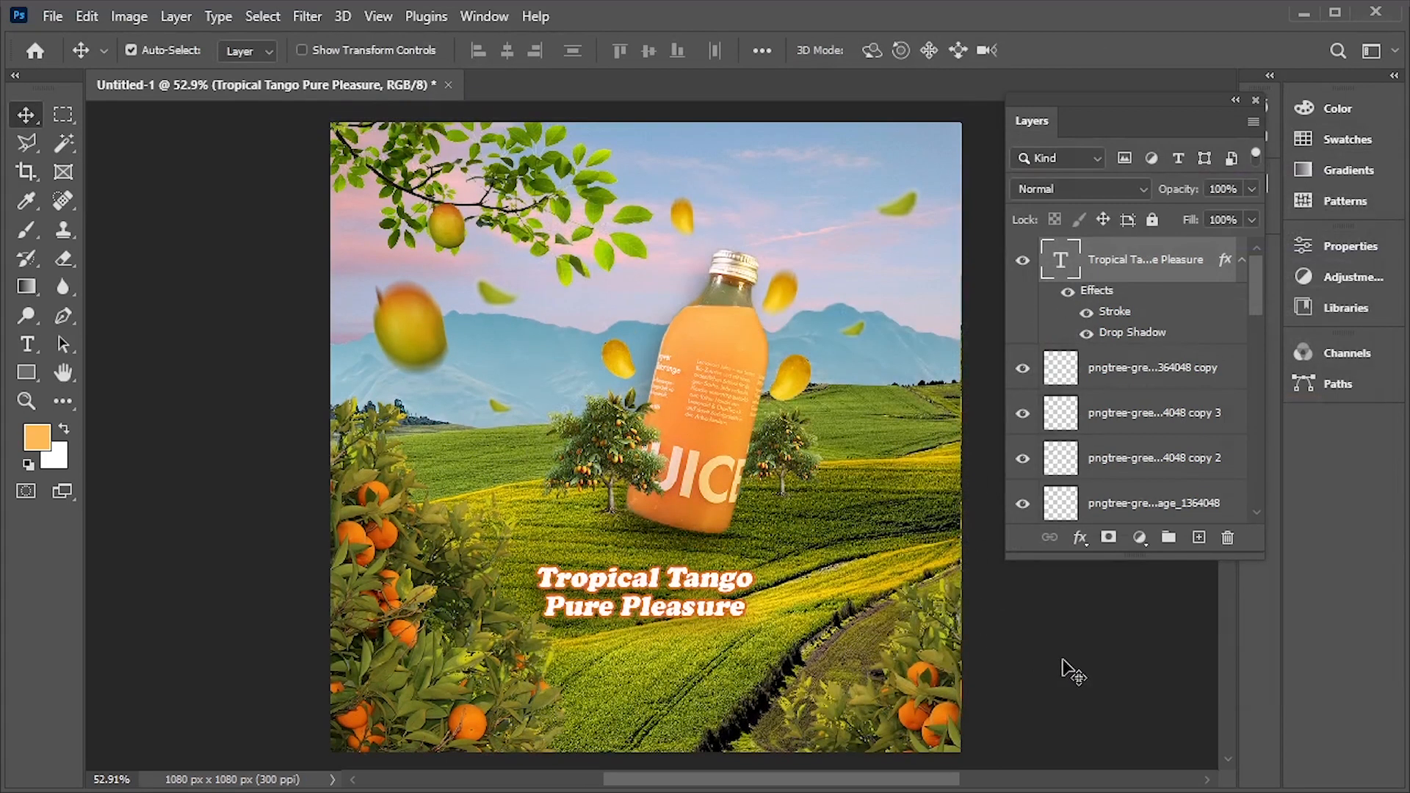
left_click(1255, 101)
scroll(1038, 425, "down", 1)
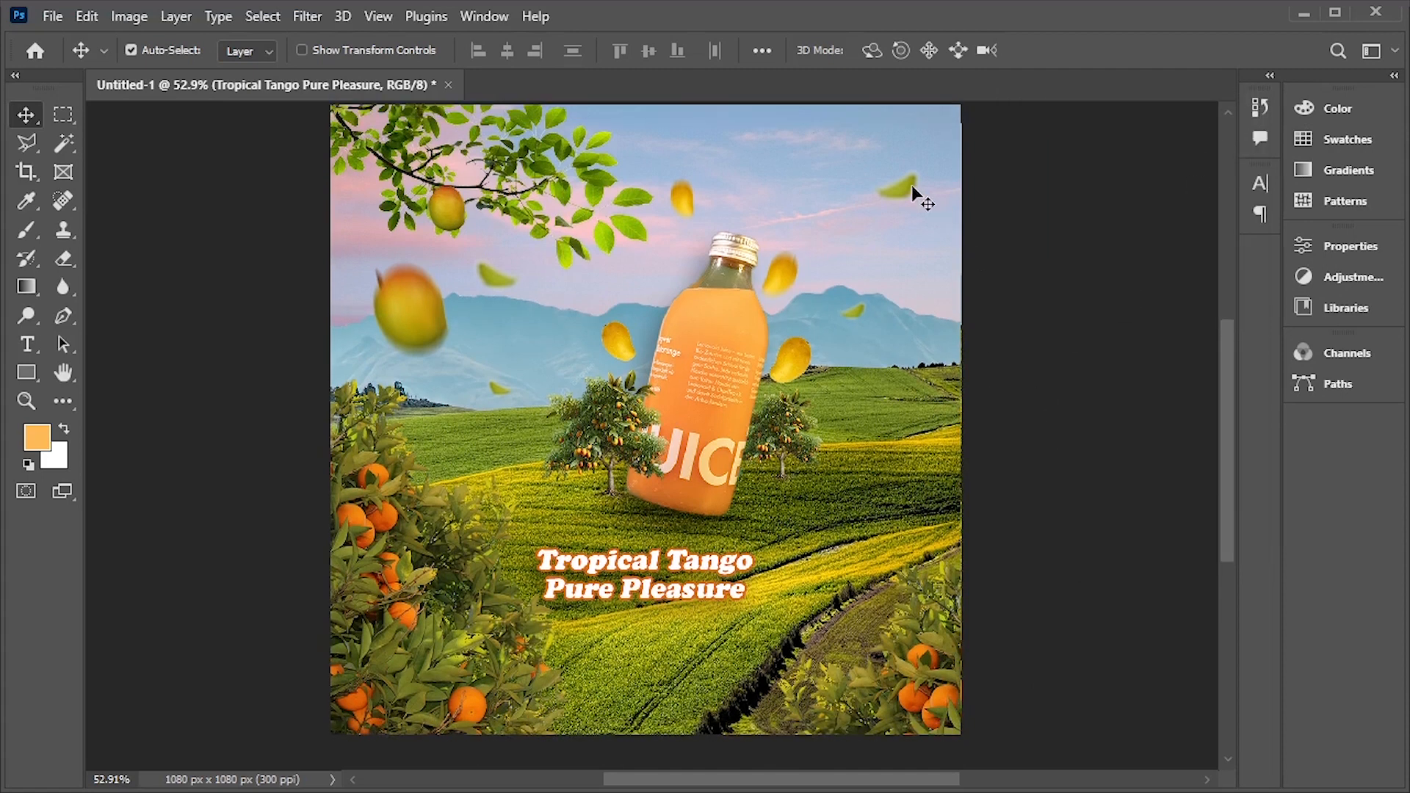
left_click_drag(922, 205, 944, 398)
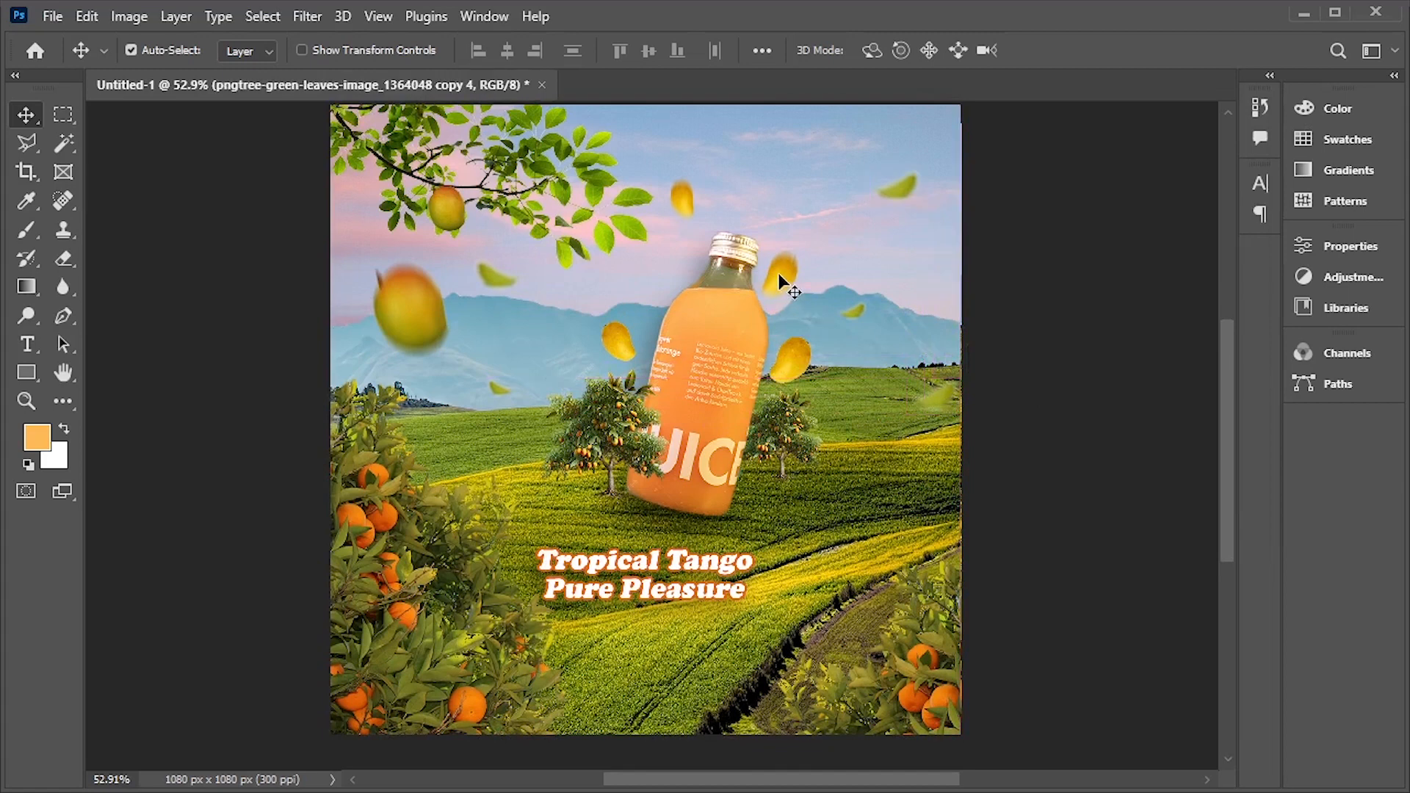
left_click_drag(778, 273, 948, 367)
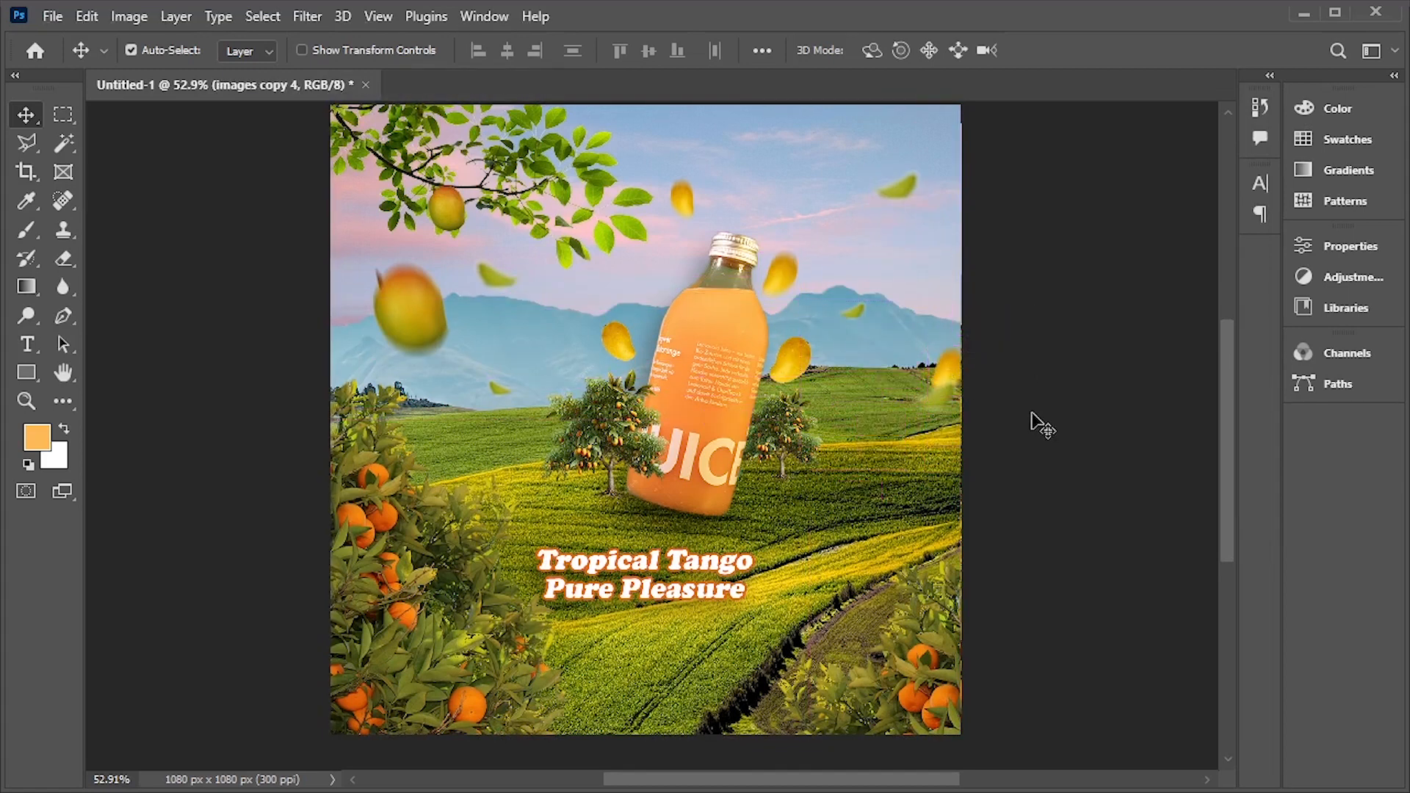
left_click(1041, 426)
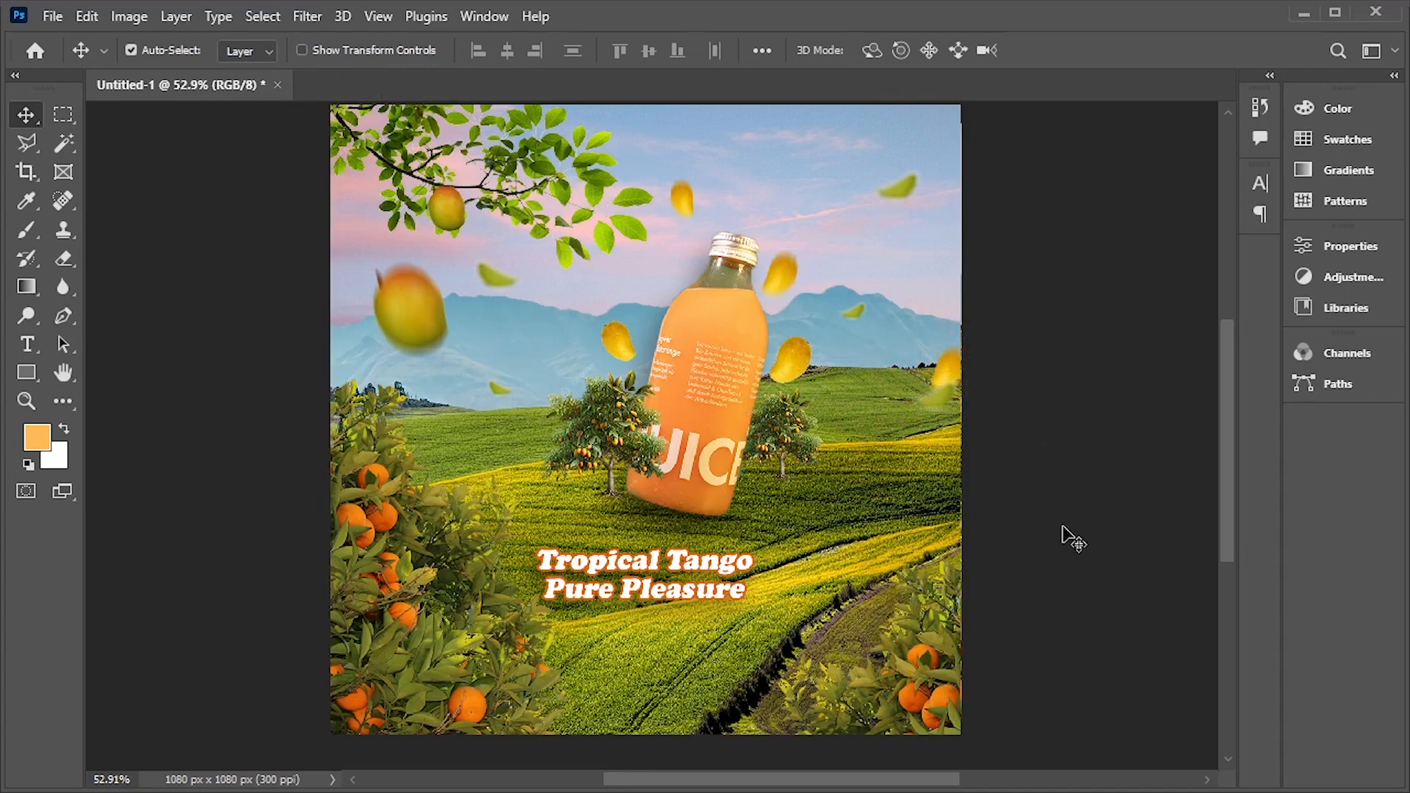